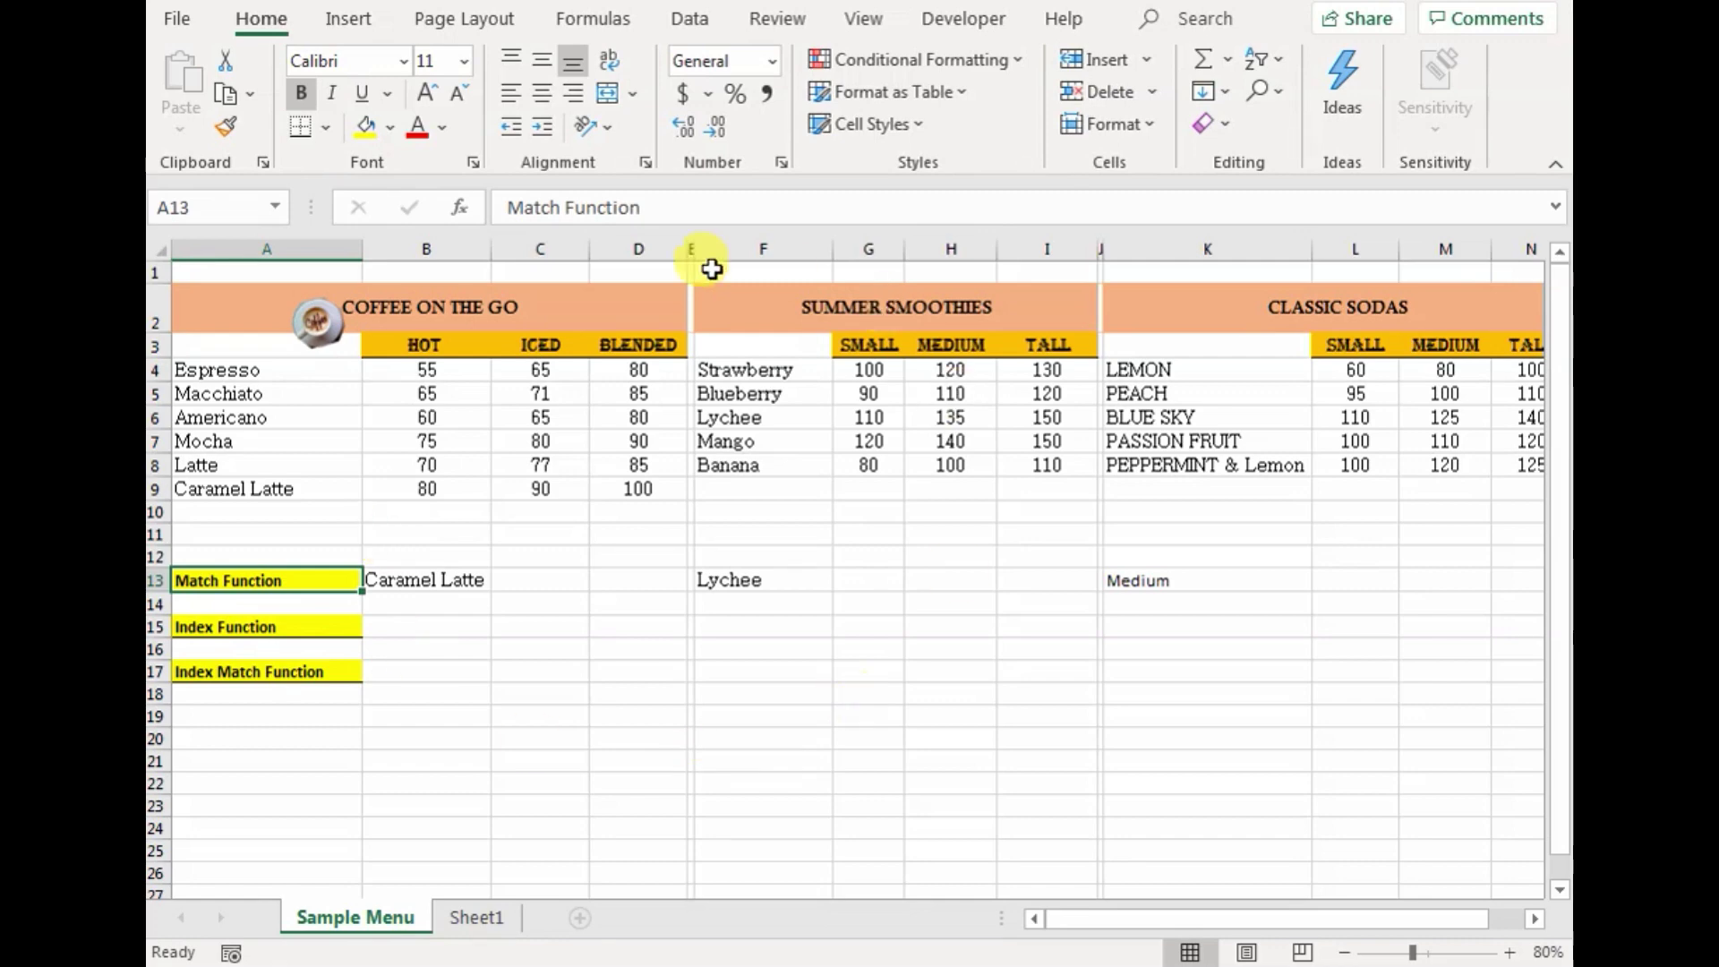
# Step: Enter =MATCH(B13,$A$4:$A$9,0) in C13 to find Caramel Latte's position in the coffee list
pyautogui.click(575, 668)
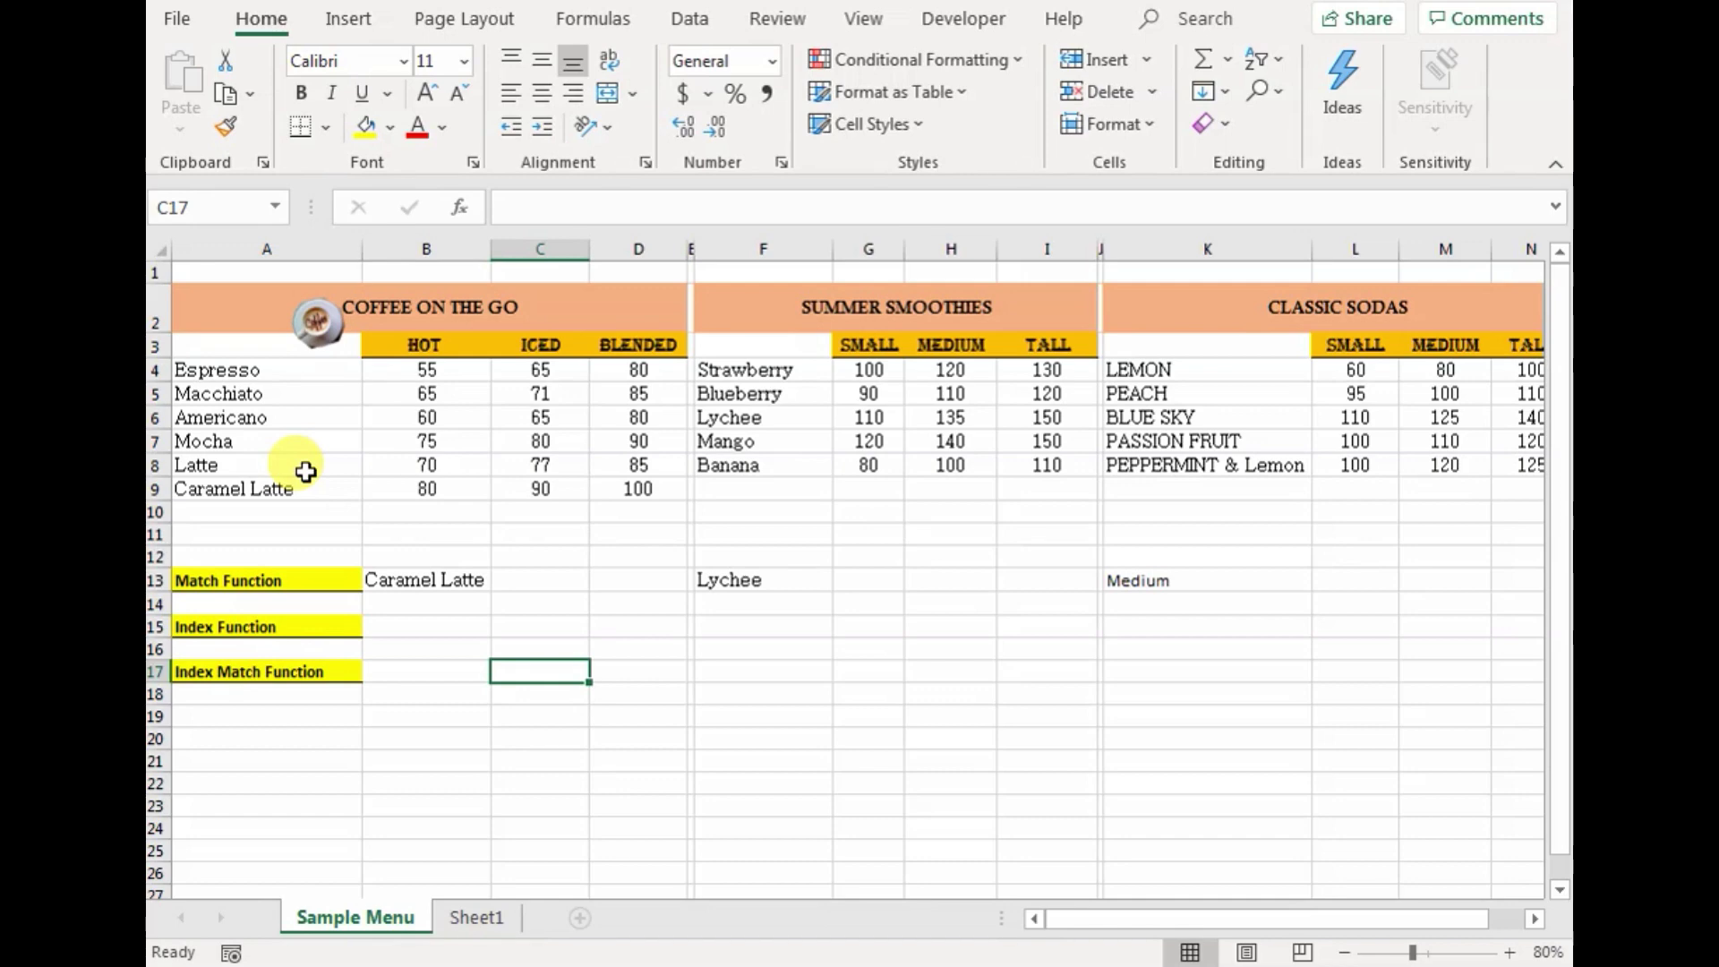
pyautogui.click(522, 580)
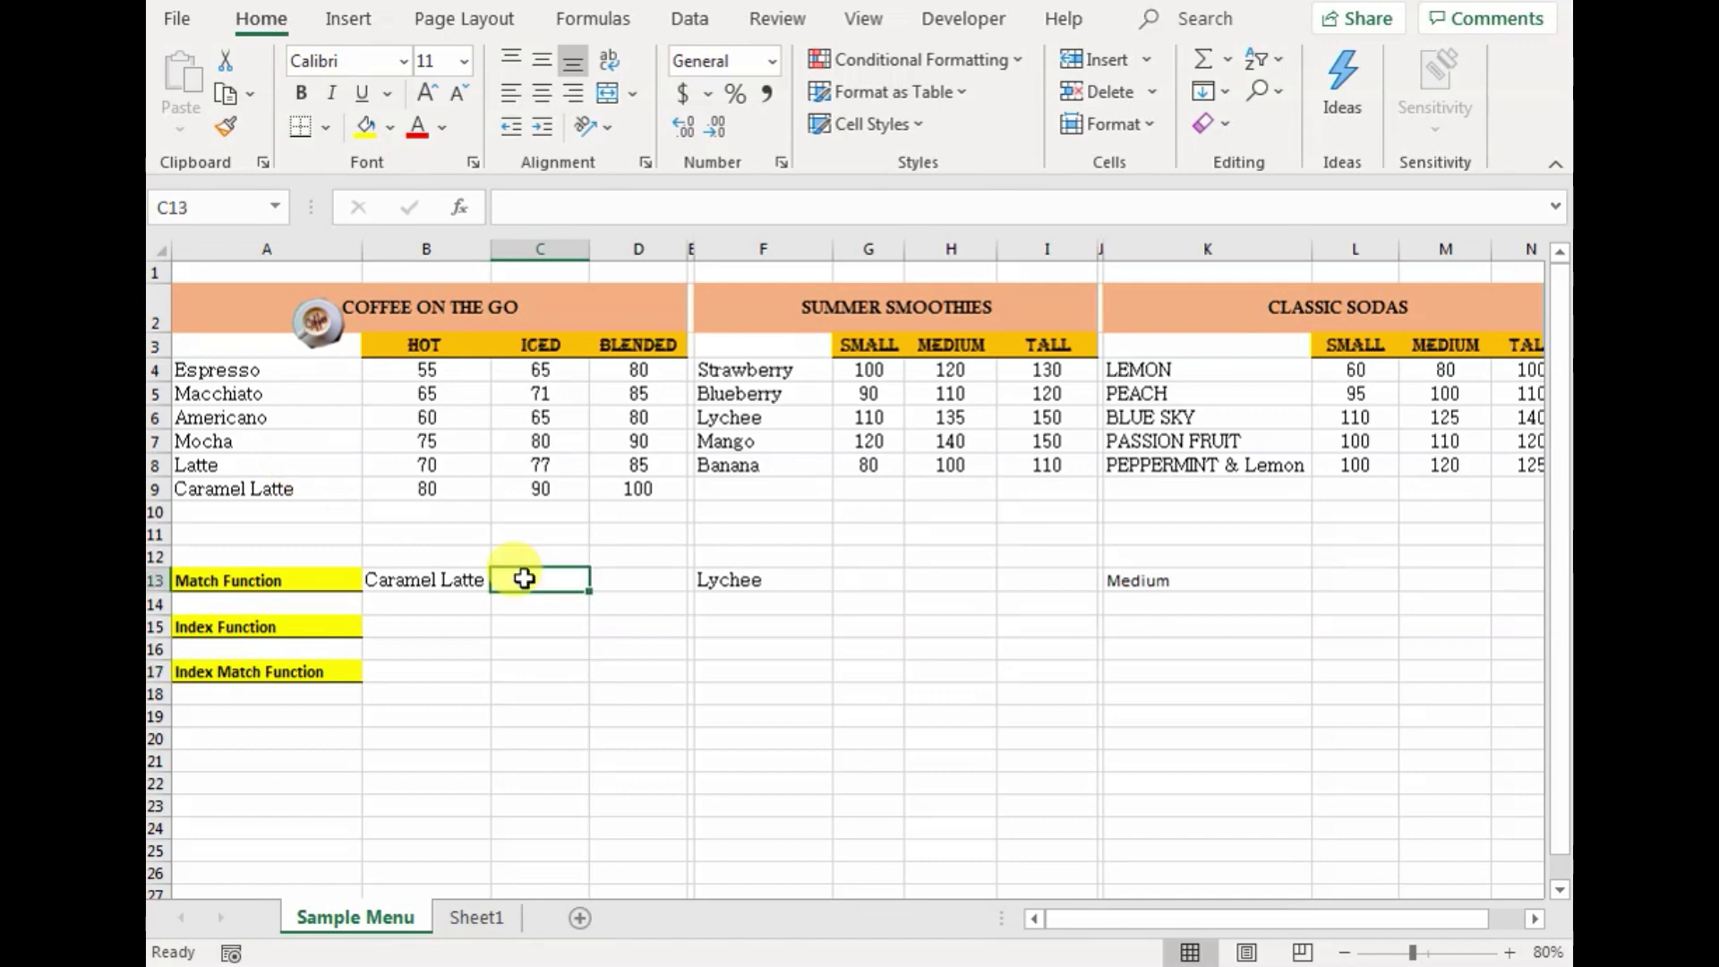
pyautogui.write('=')
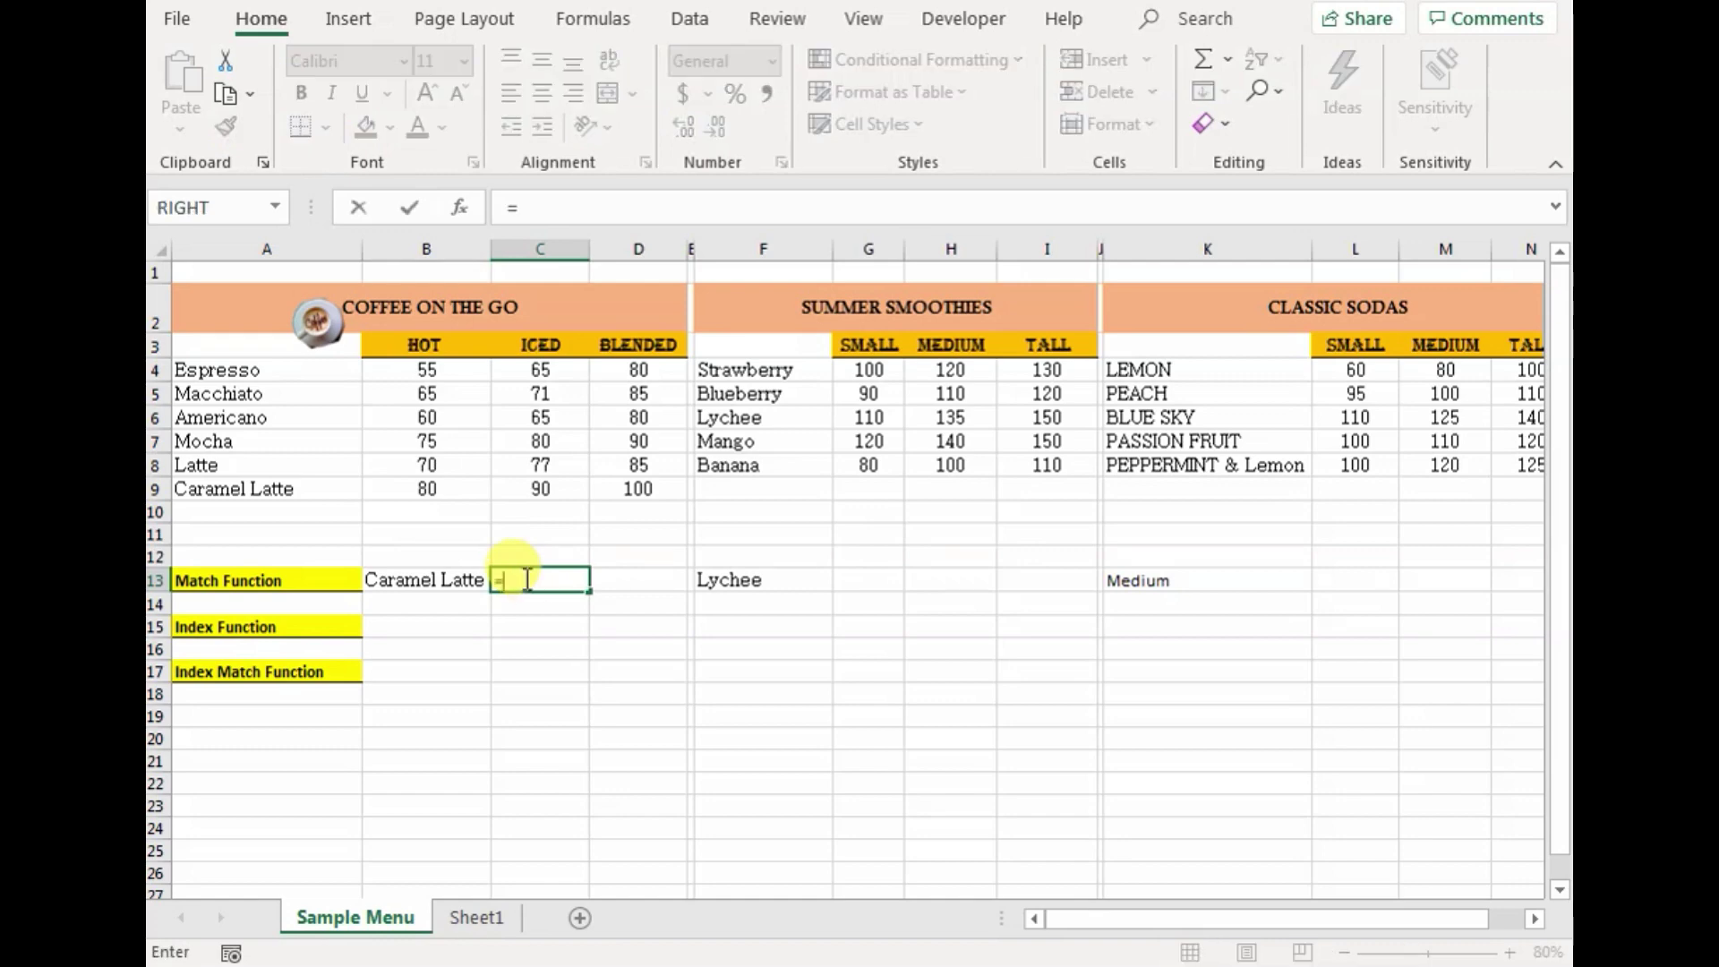
pyautogui.write('MATCH')
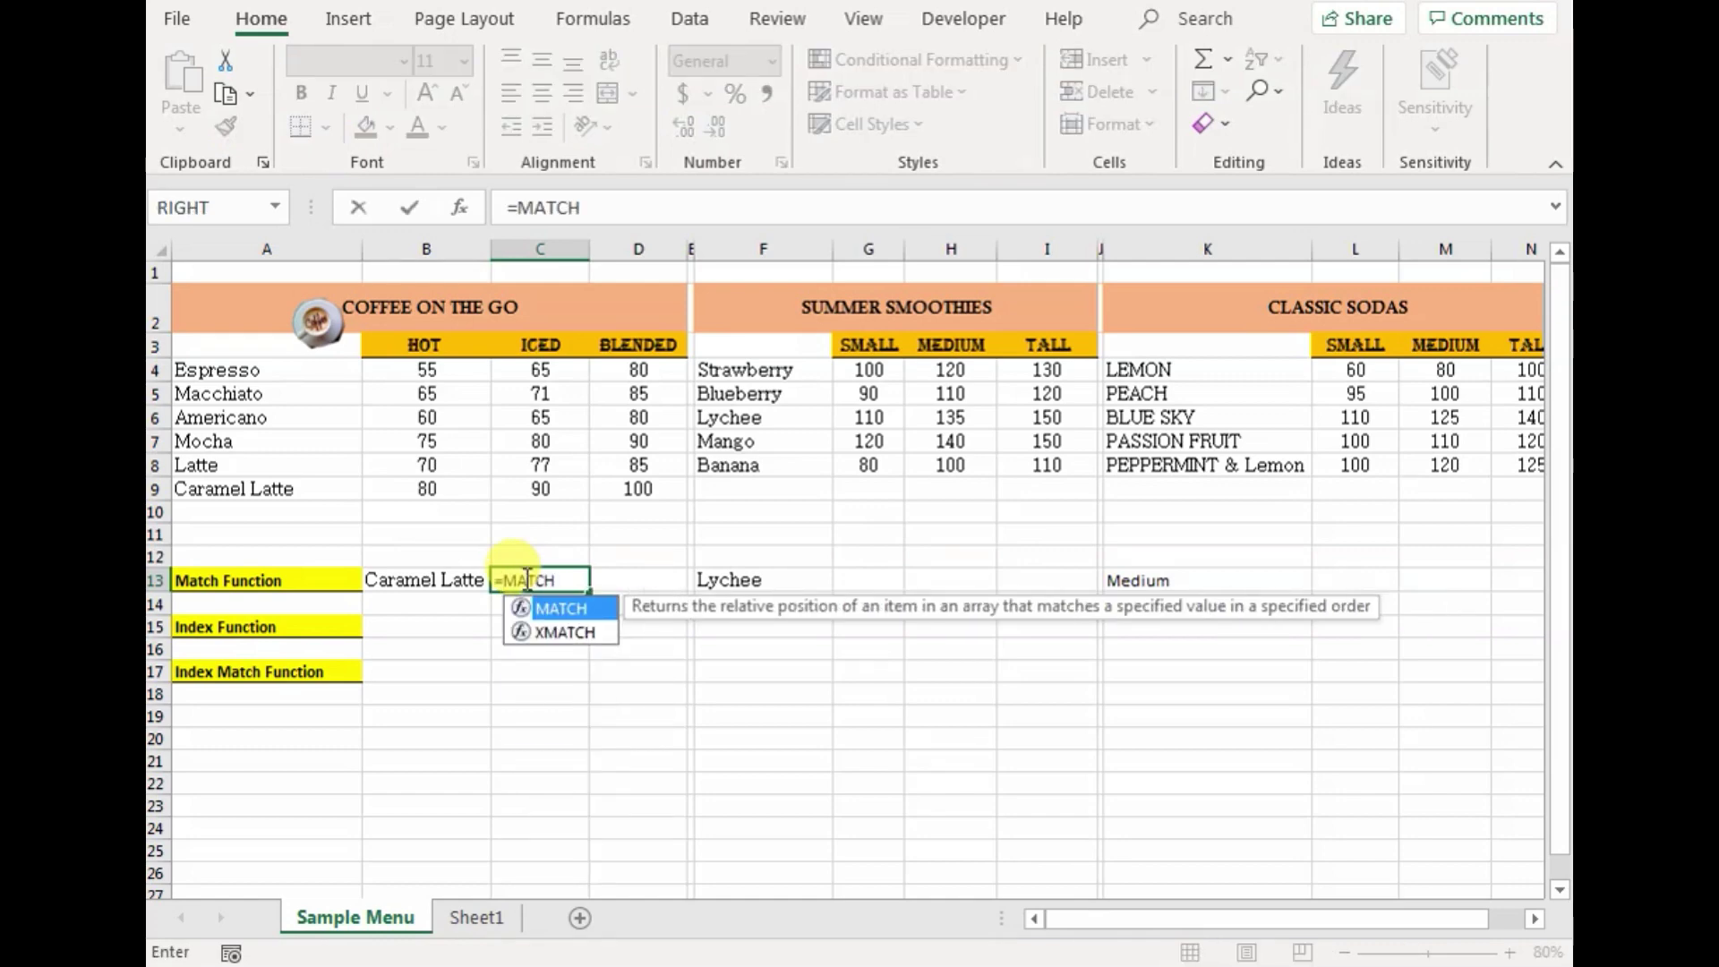
pyautogui.write('(')
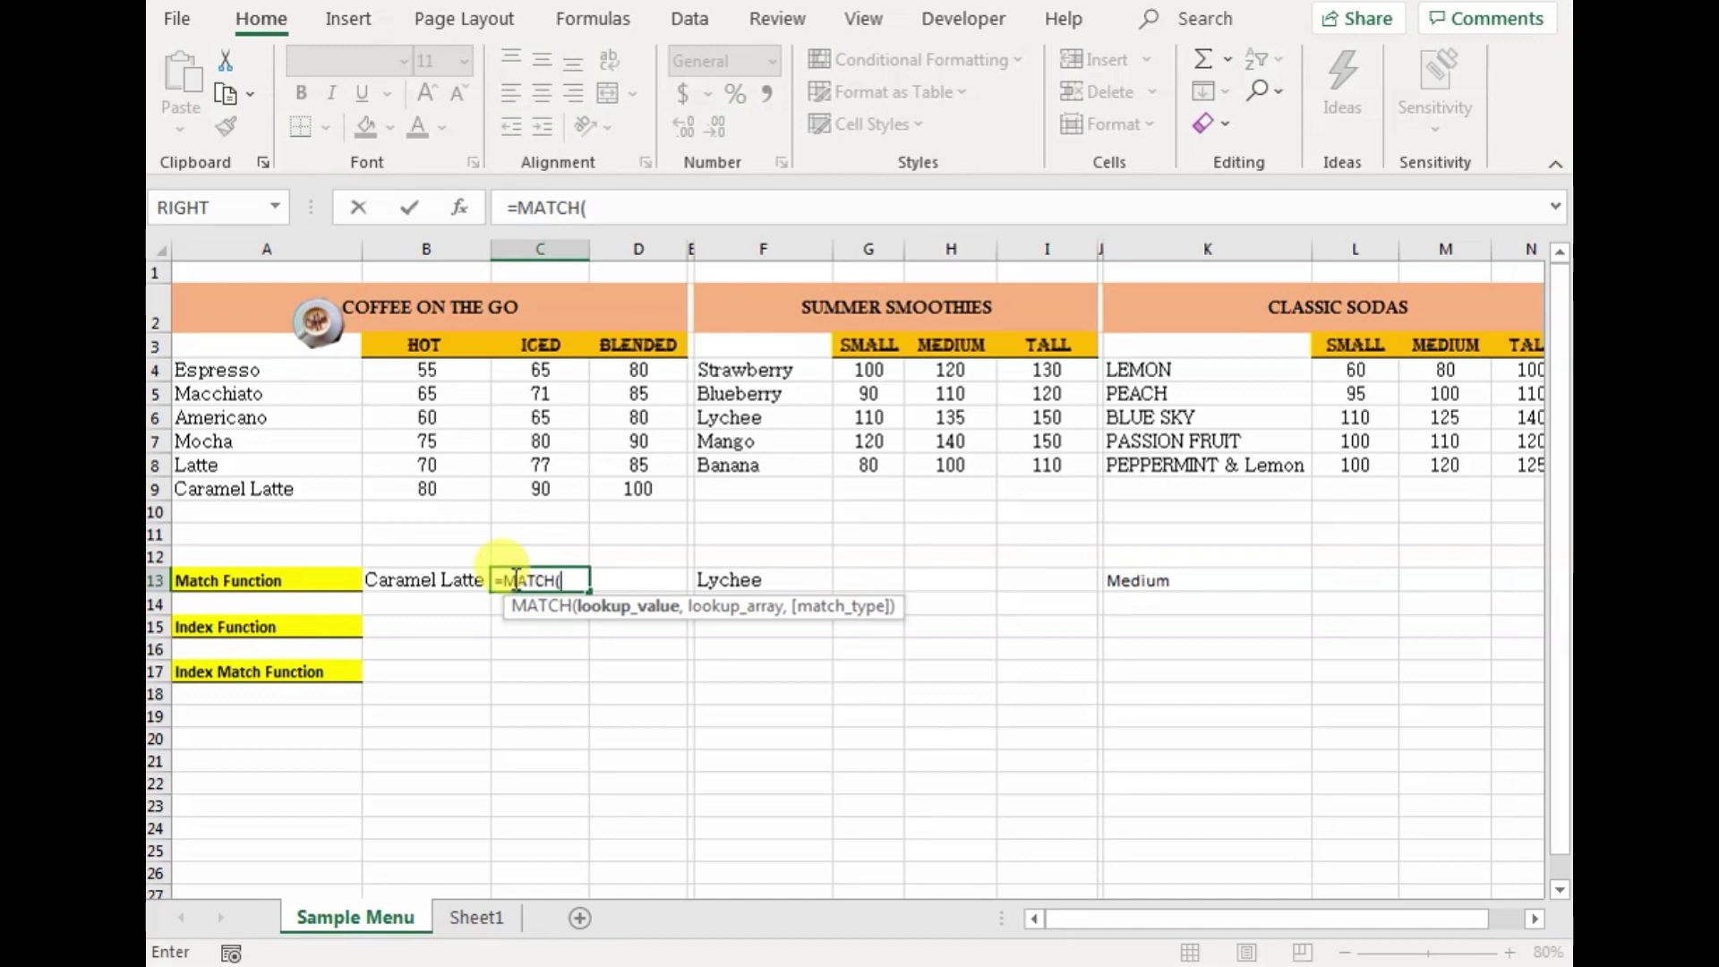
pyautogui.click(446, 583)
pyautogui.write(',')
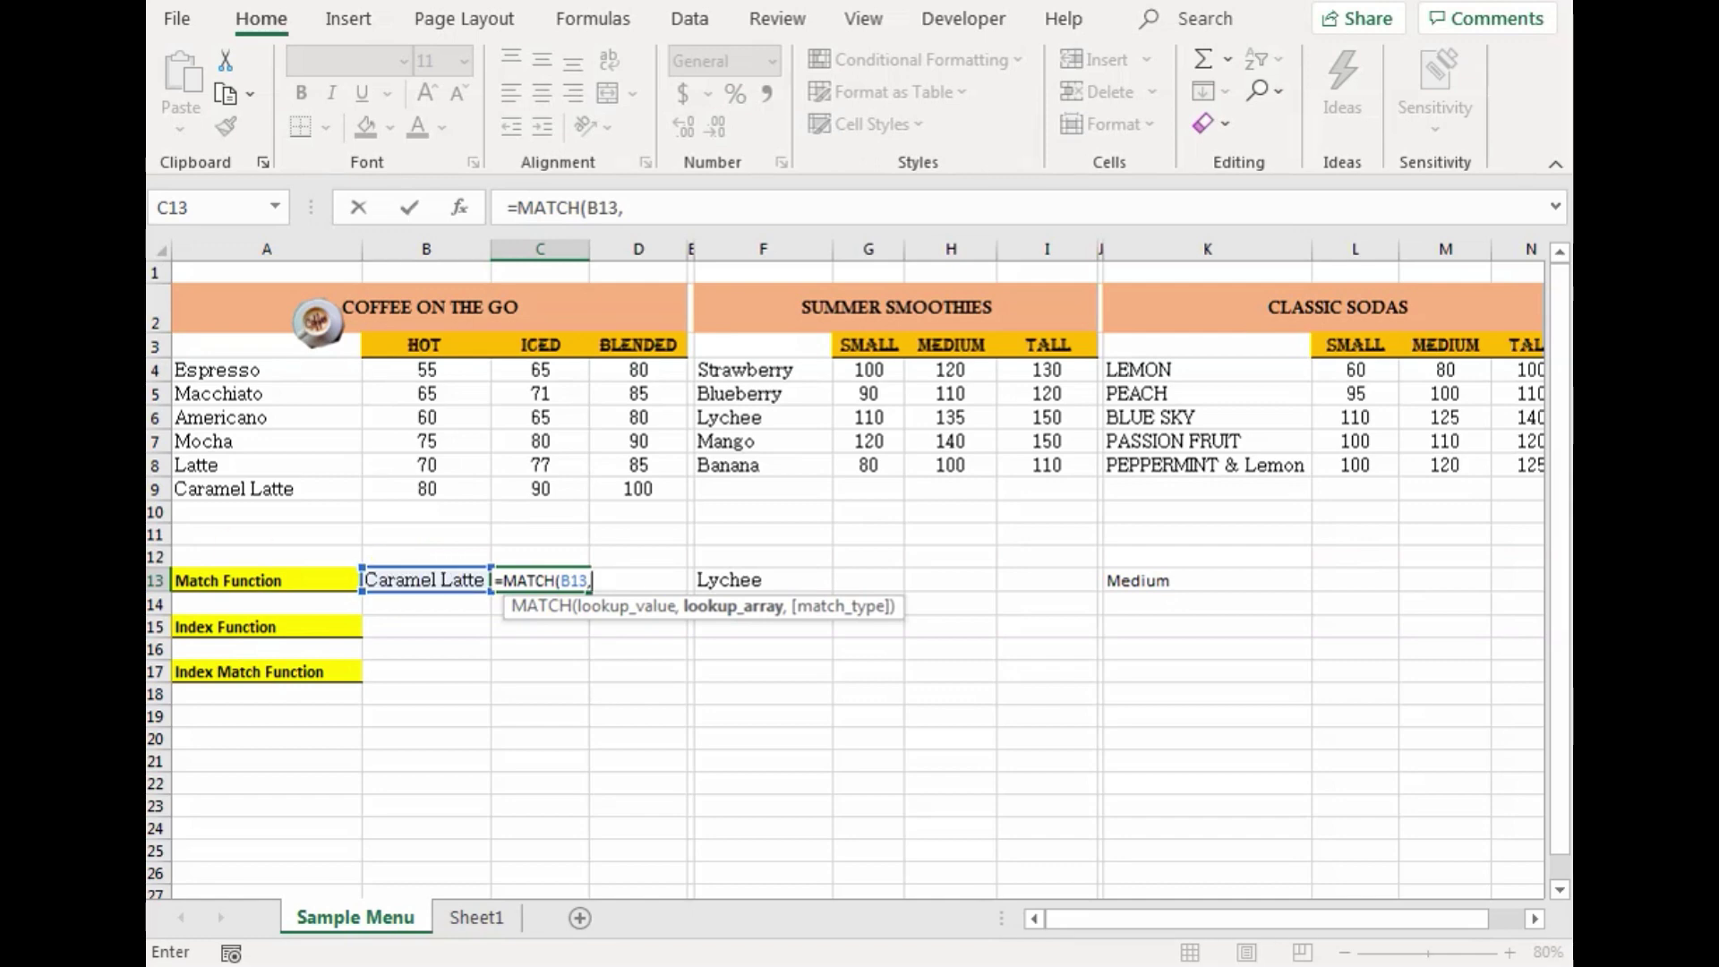
pyautogui.moveTo(261, 370); pyautogui.dragTo(288, 487)
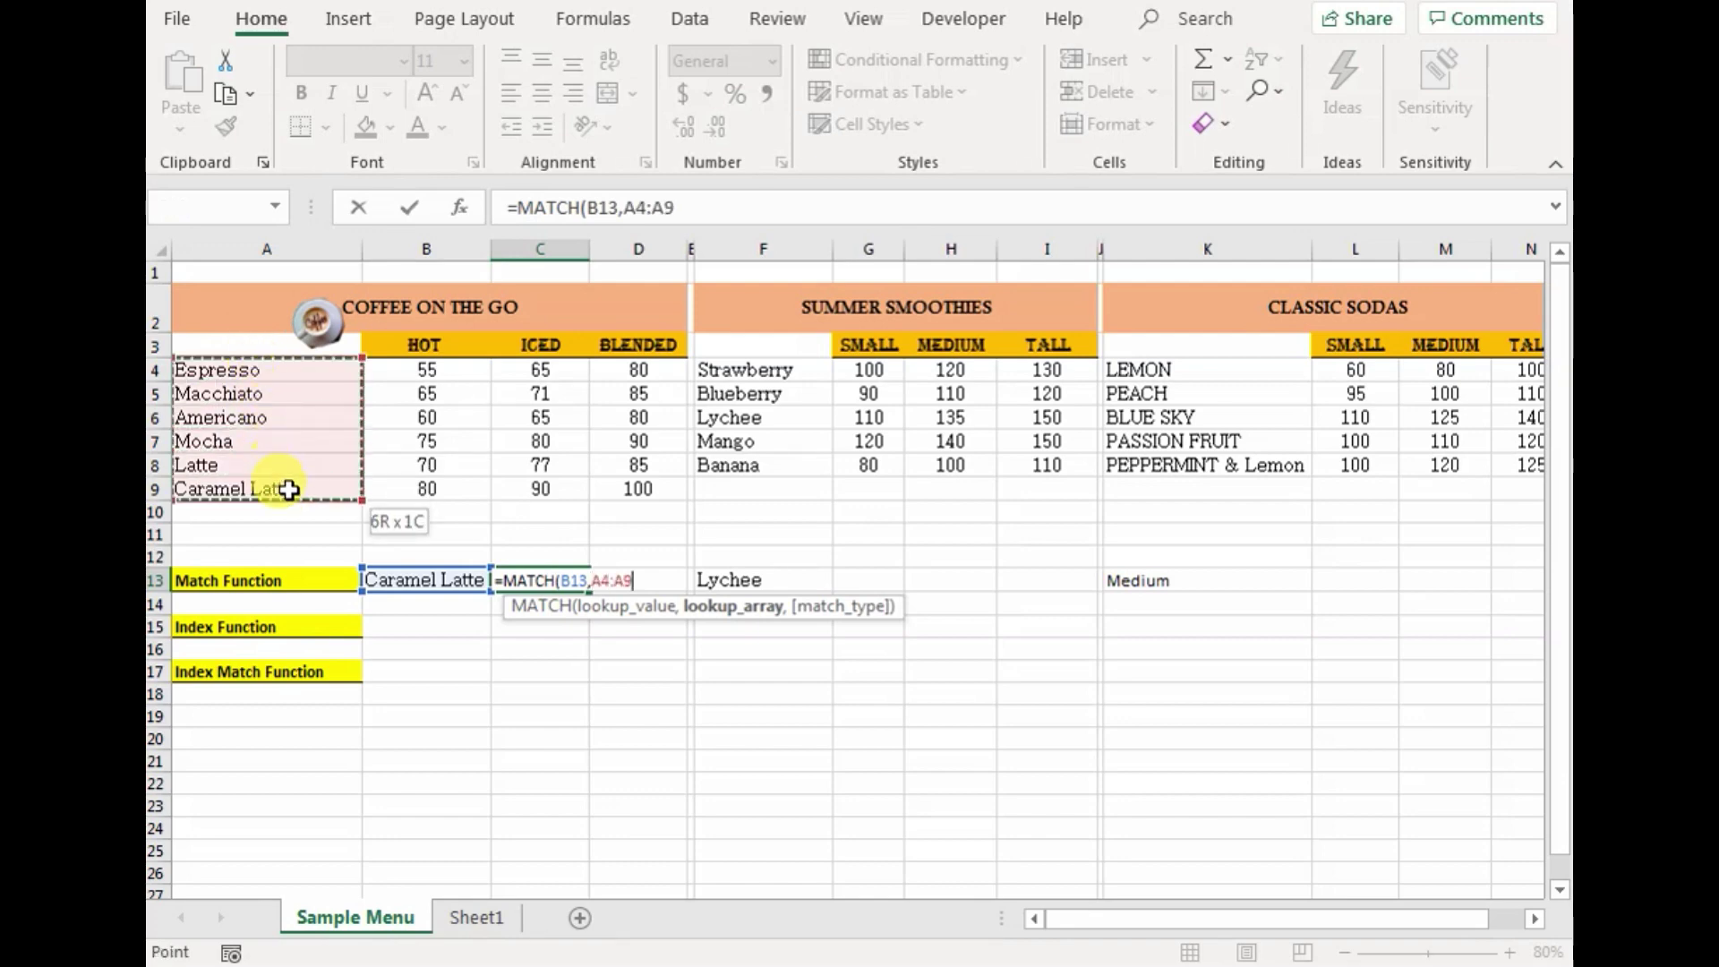
pyautogui.click(595, 576)
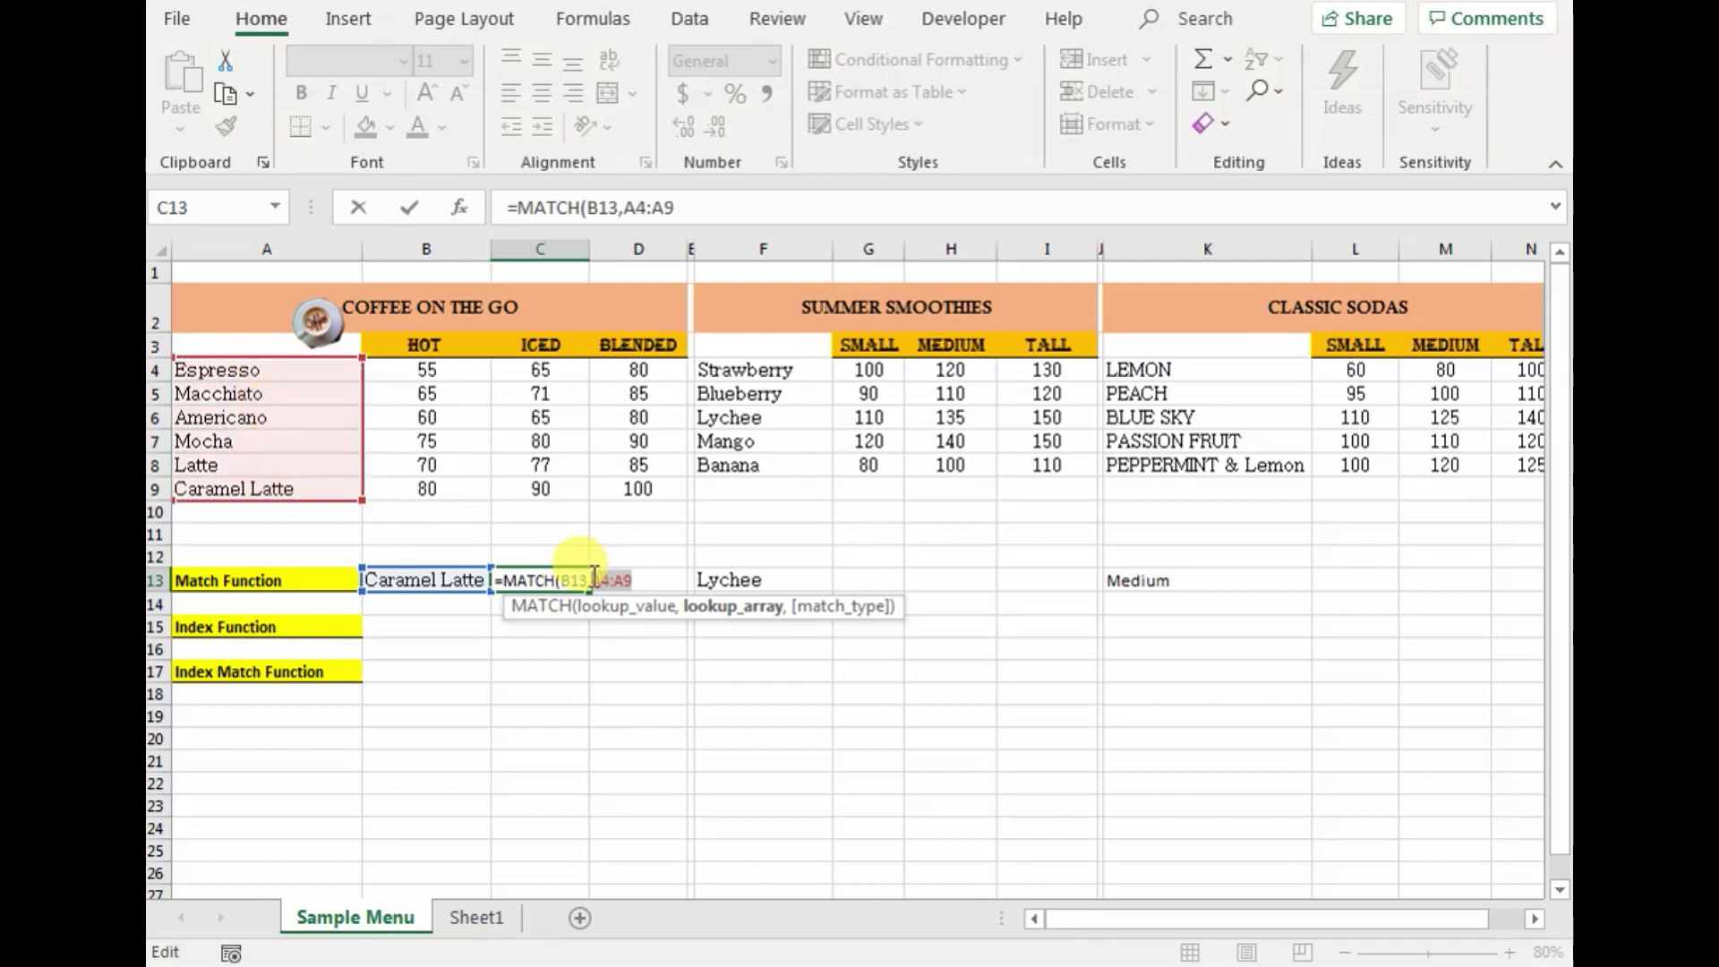
pyautogui.press('F4')
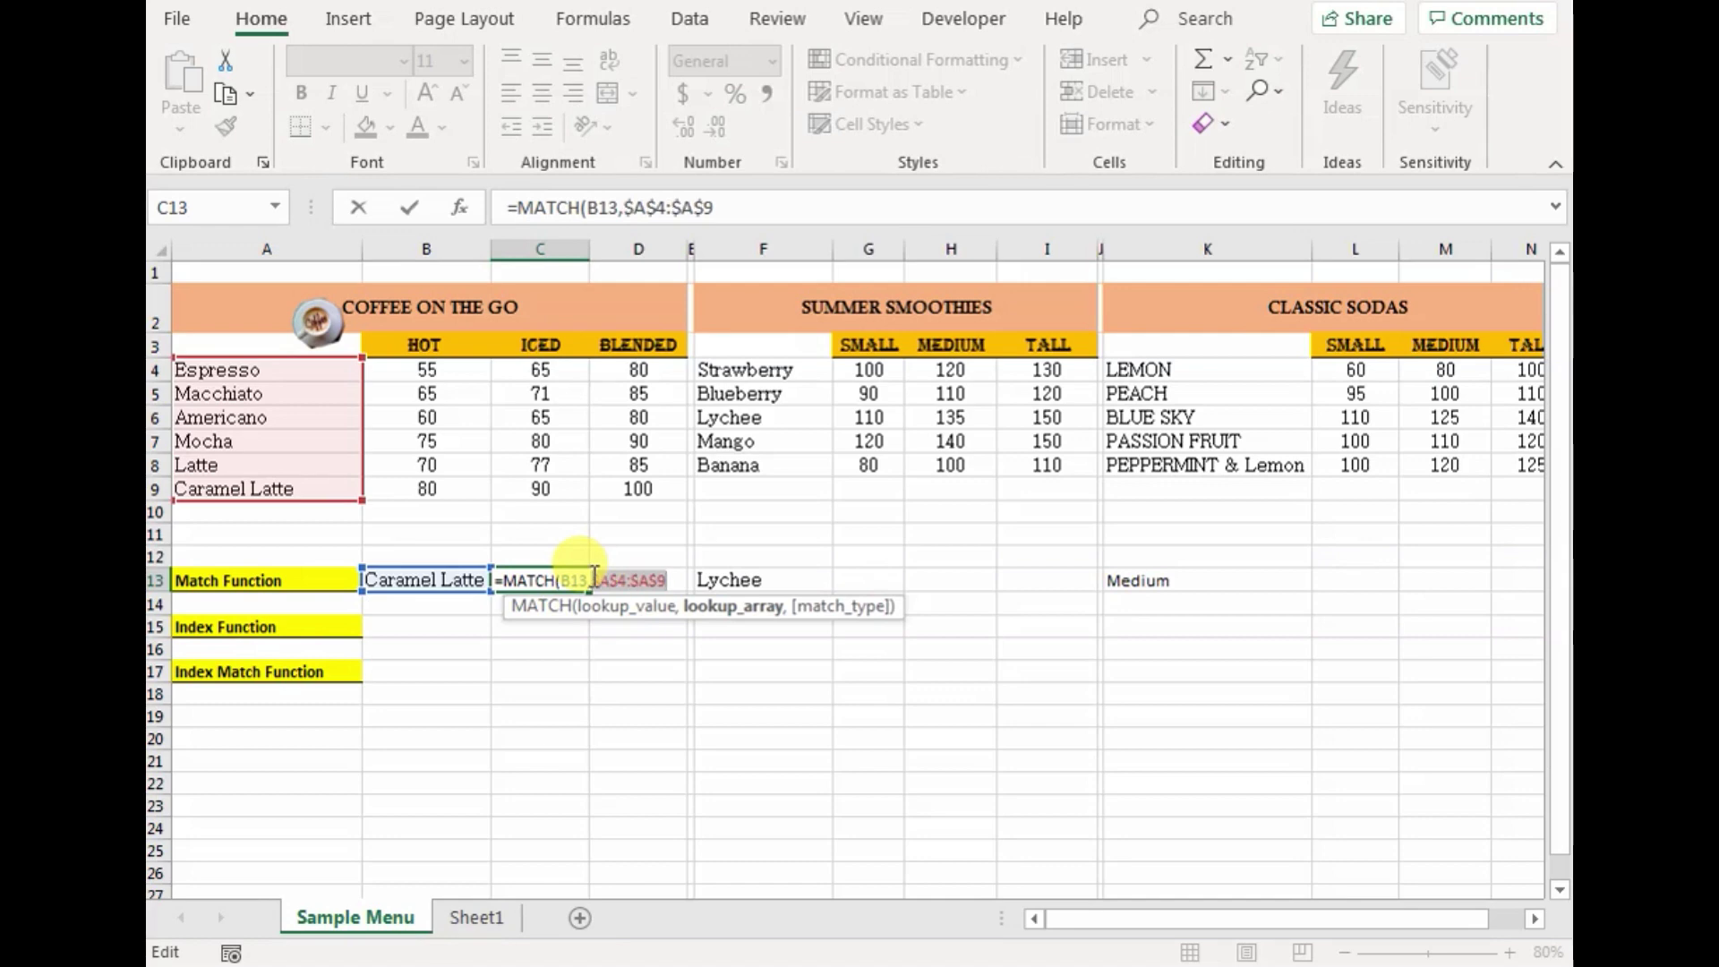
pyautogui.write(',')
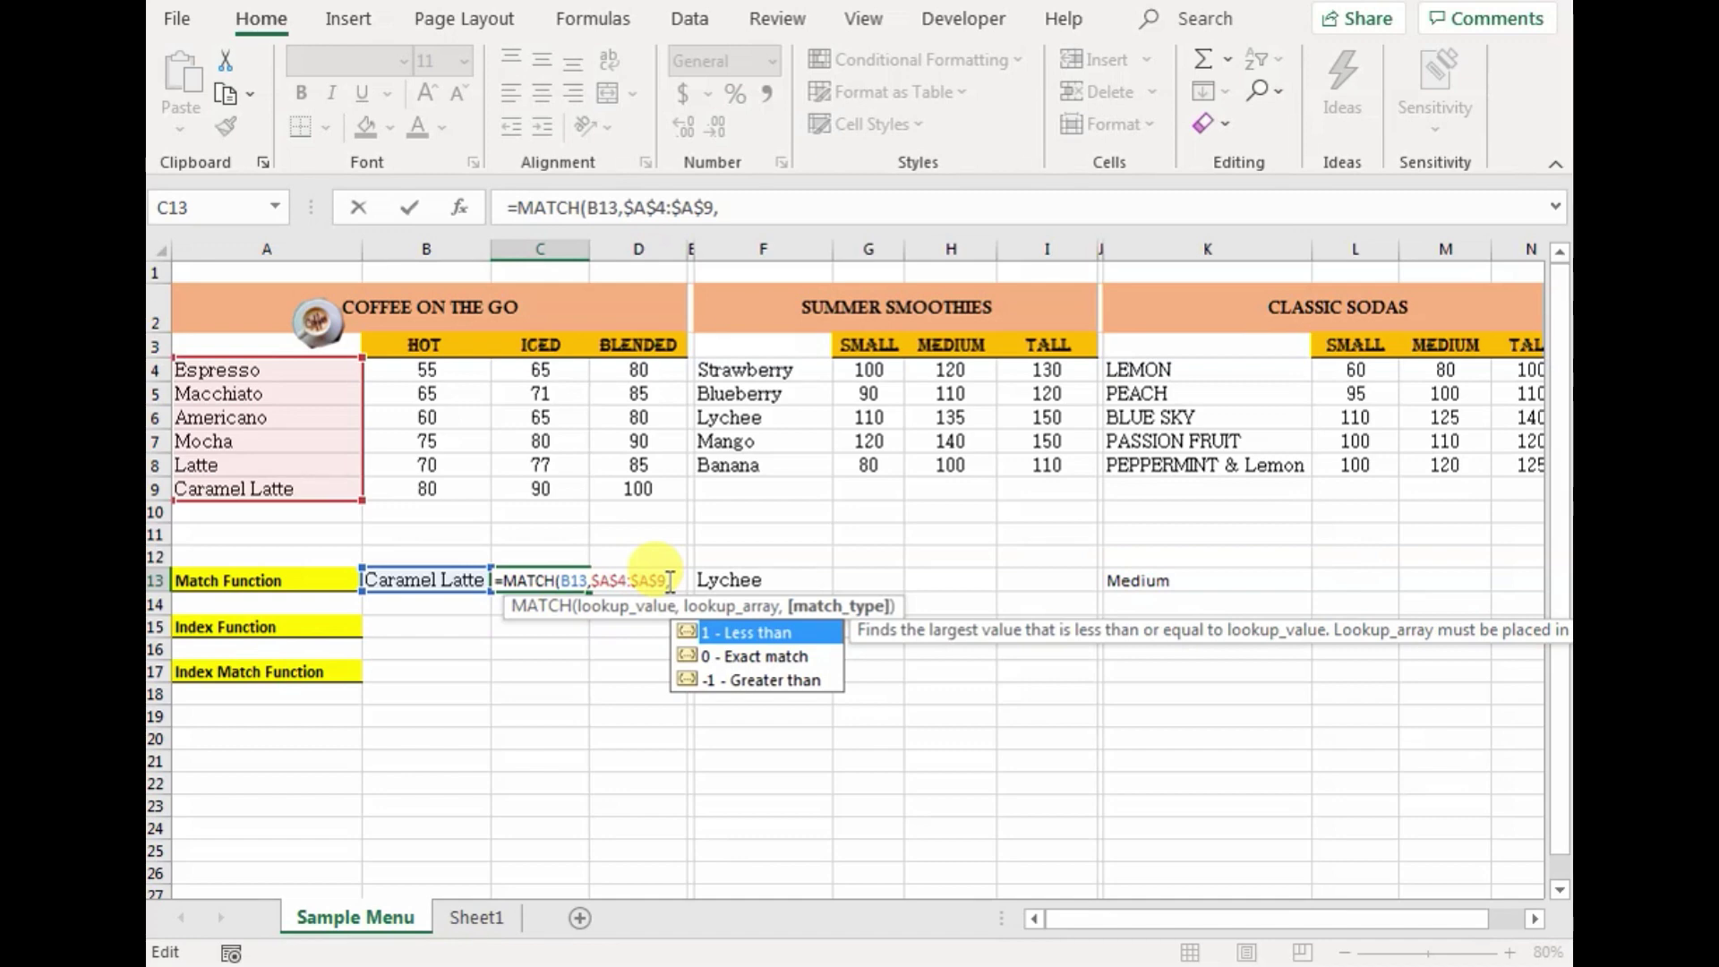
pyautogui.write('0)')
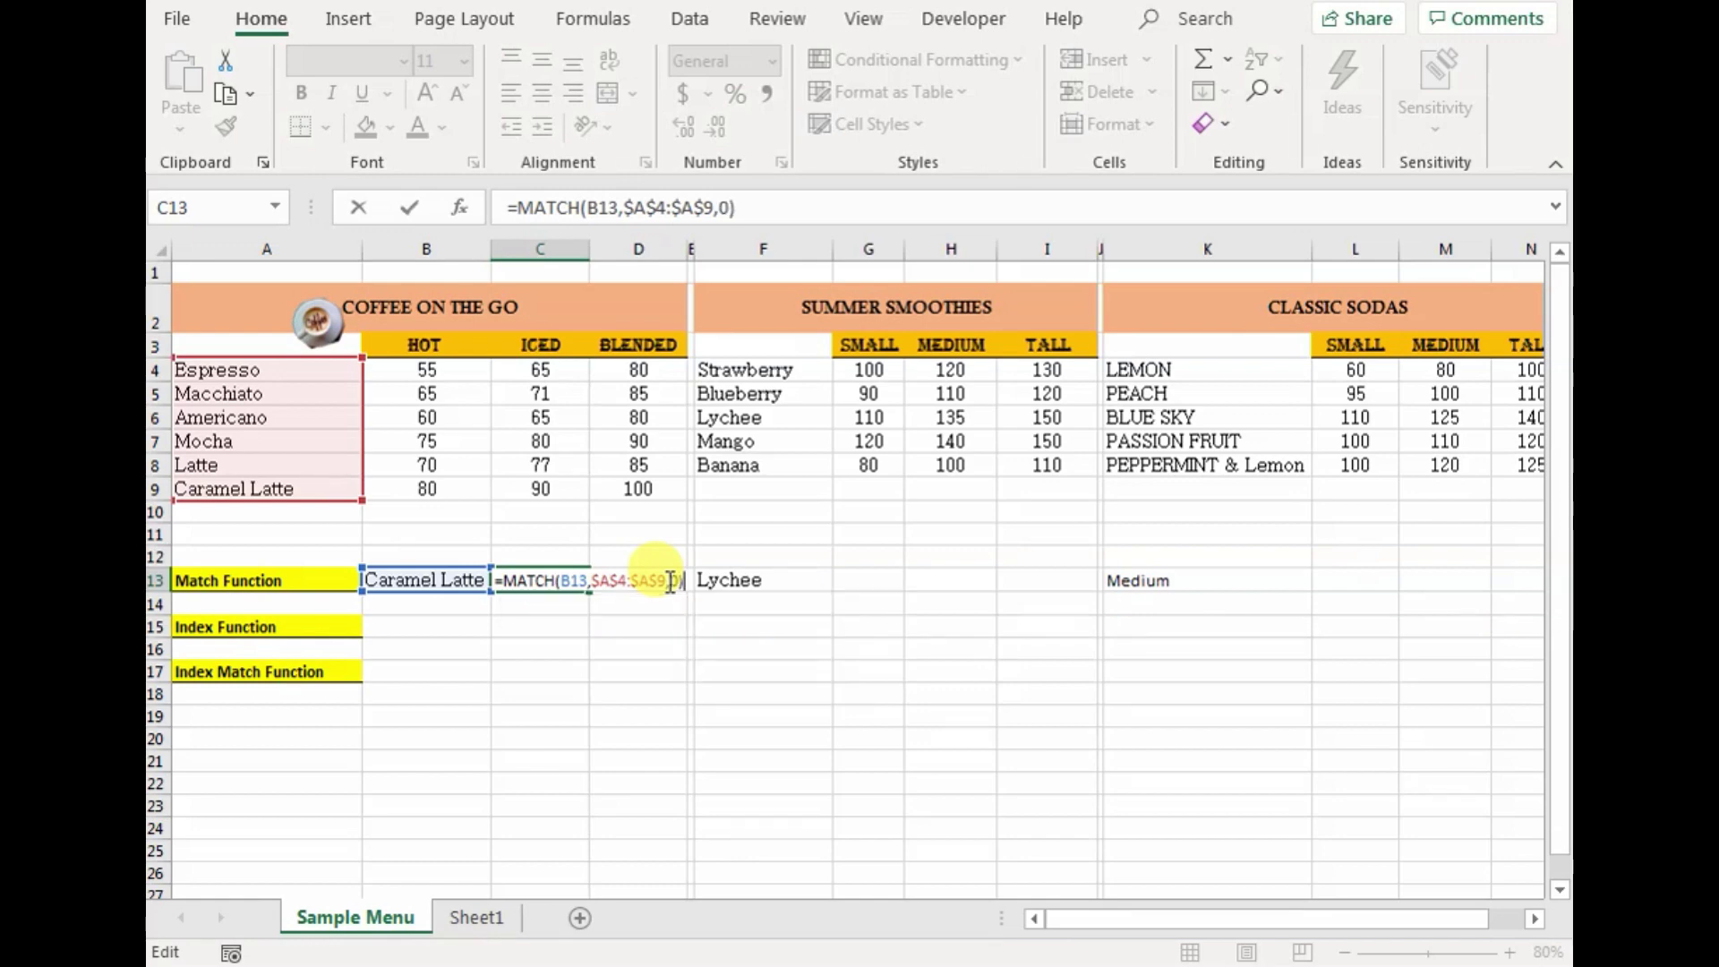
pyautogui.press('Return')
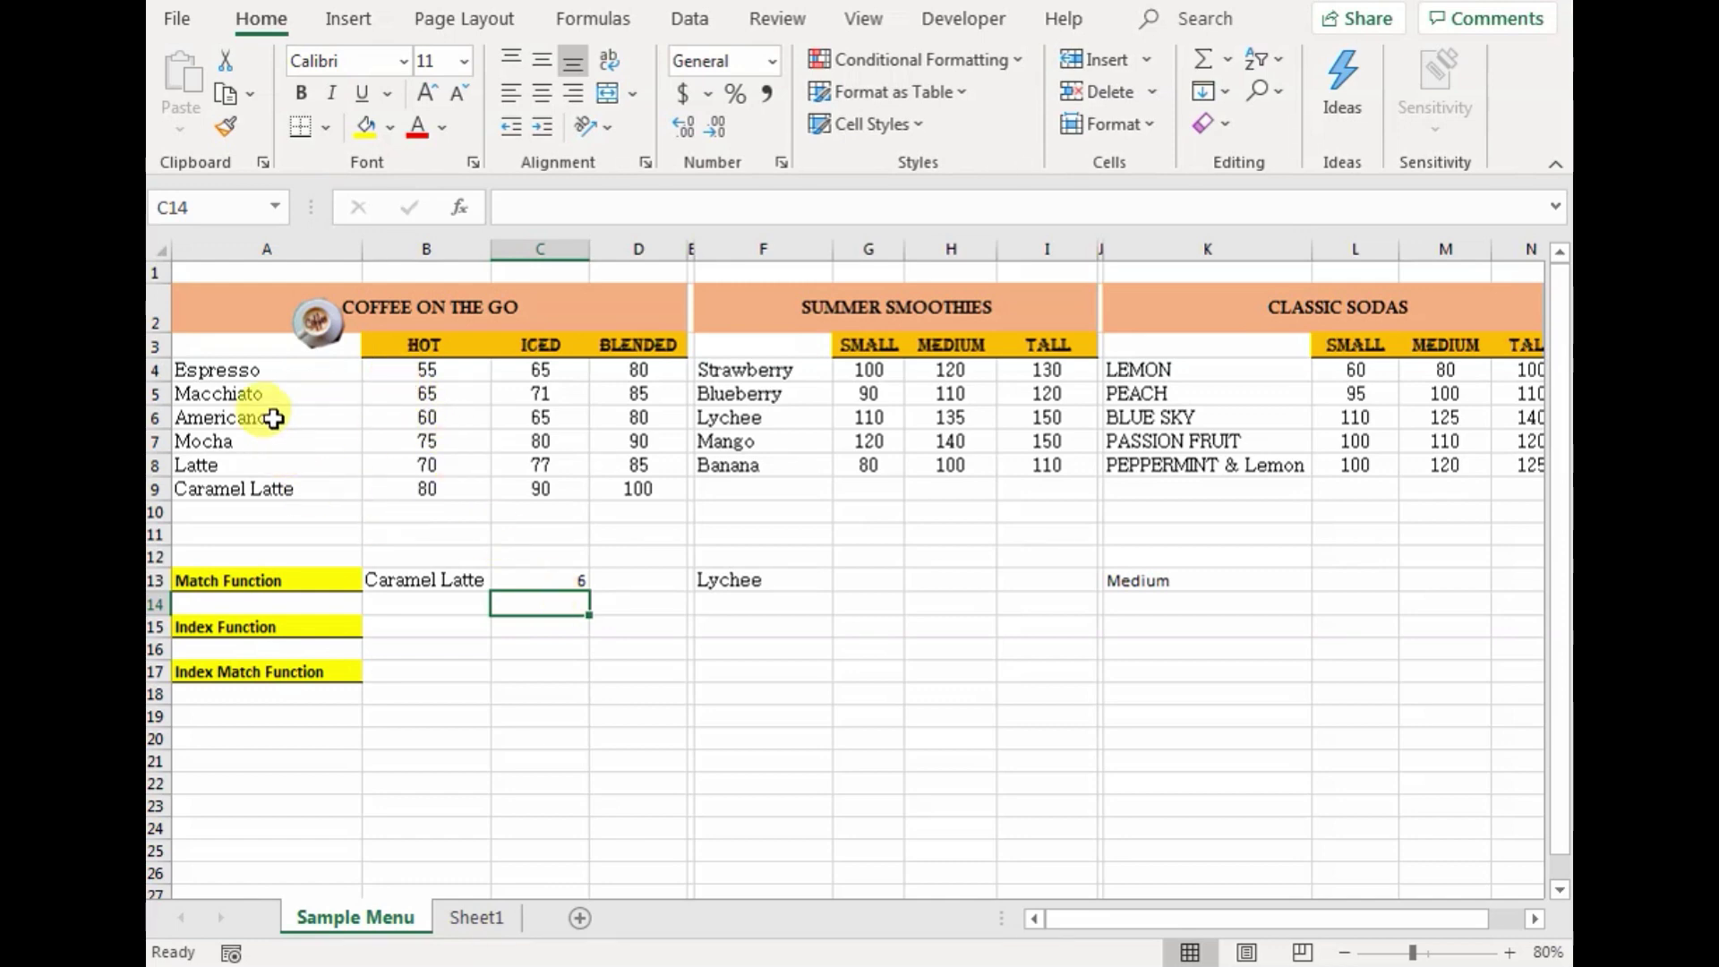
pyautogui.moveTo(261, 364); pyautogui.dragTo(274, 497)
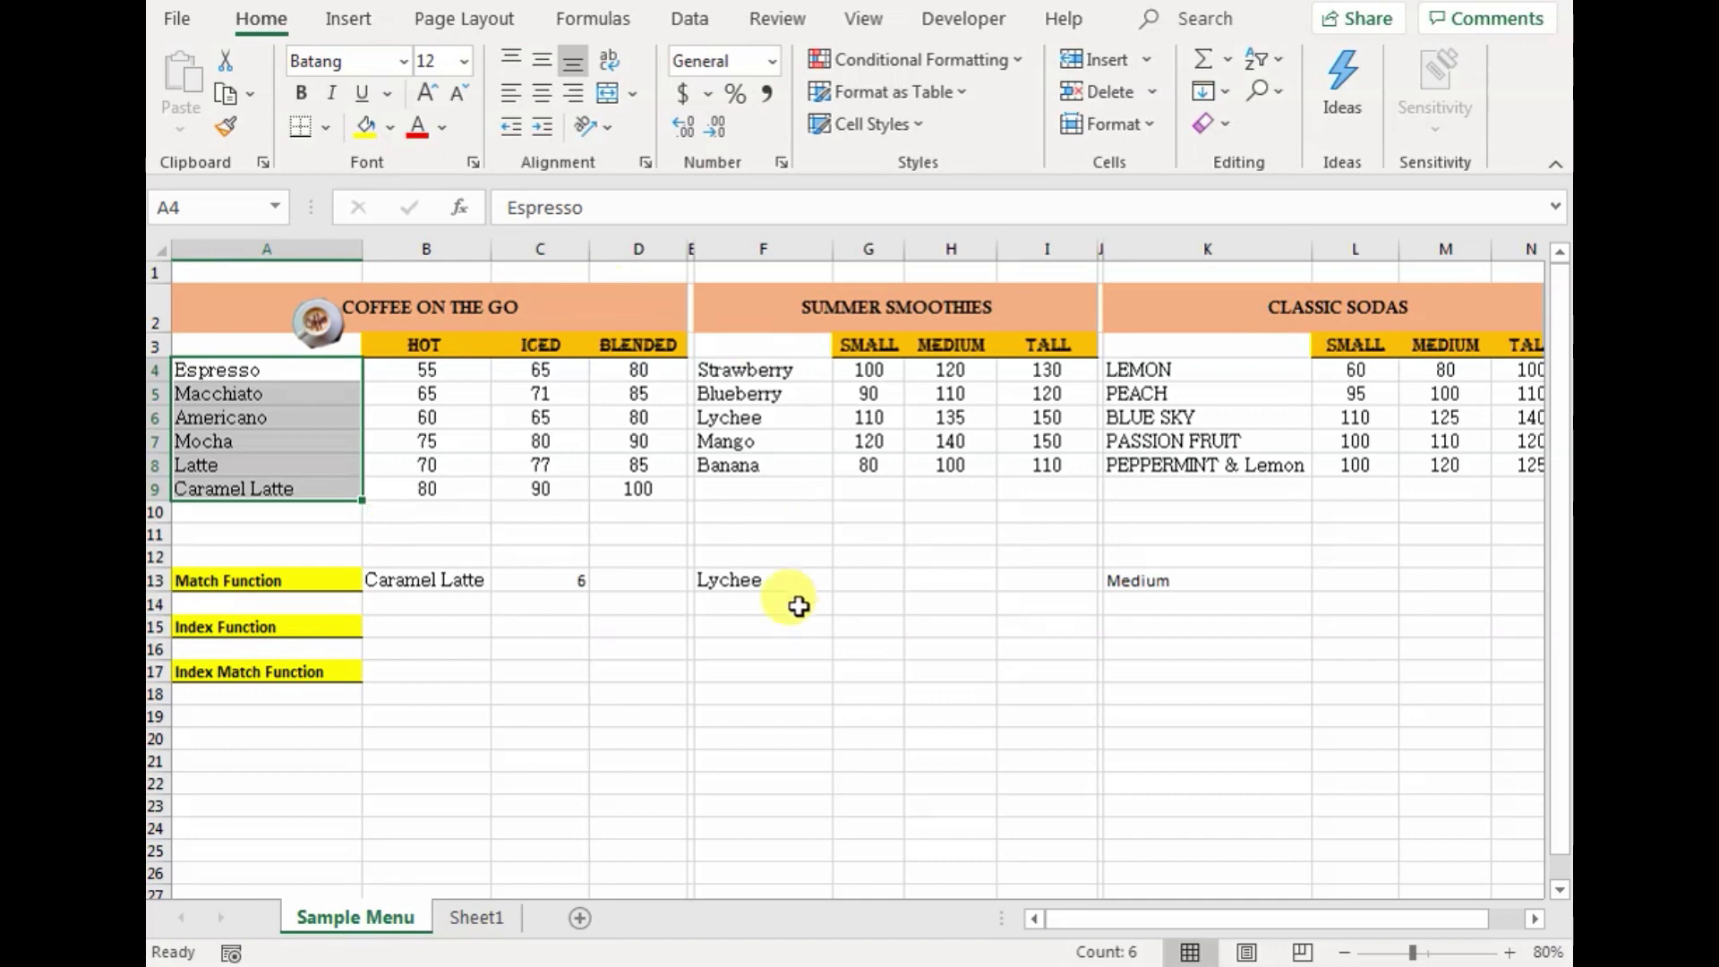
# Step: Enter =MATCH(F13,$F$4:$F$8,0) in G13 to find Lychee's position in the Summer Smoothies list
pyautogui.click(786, 595)
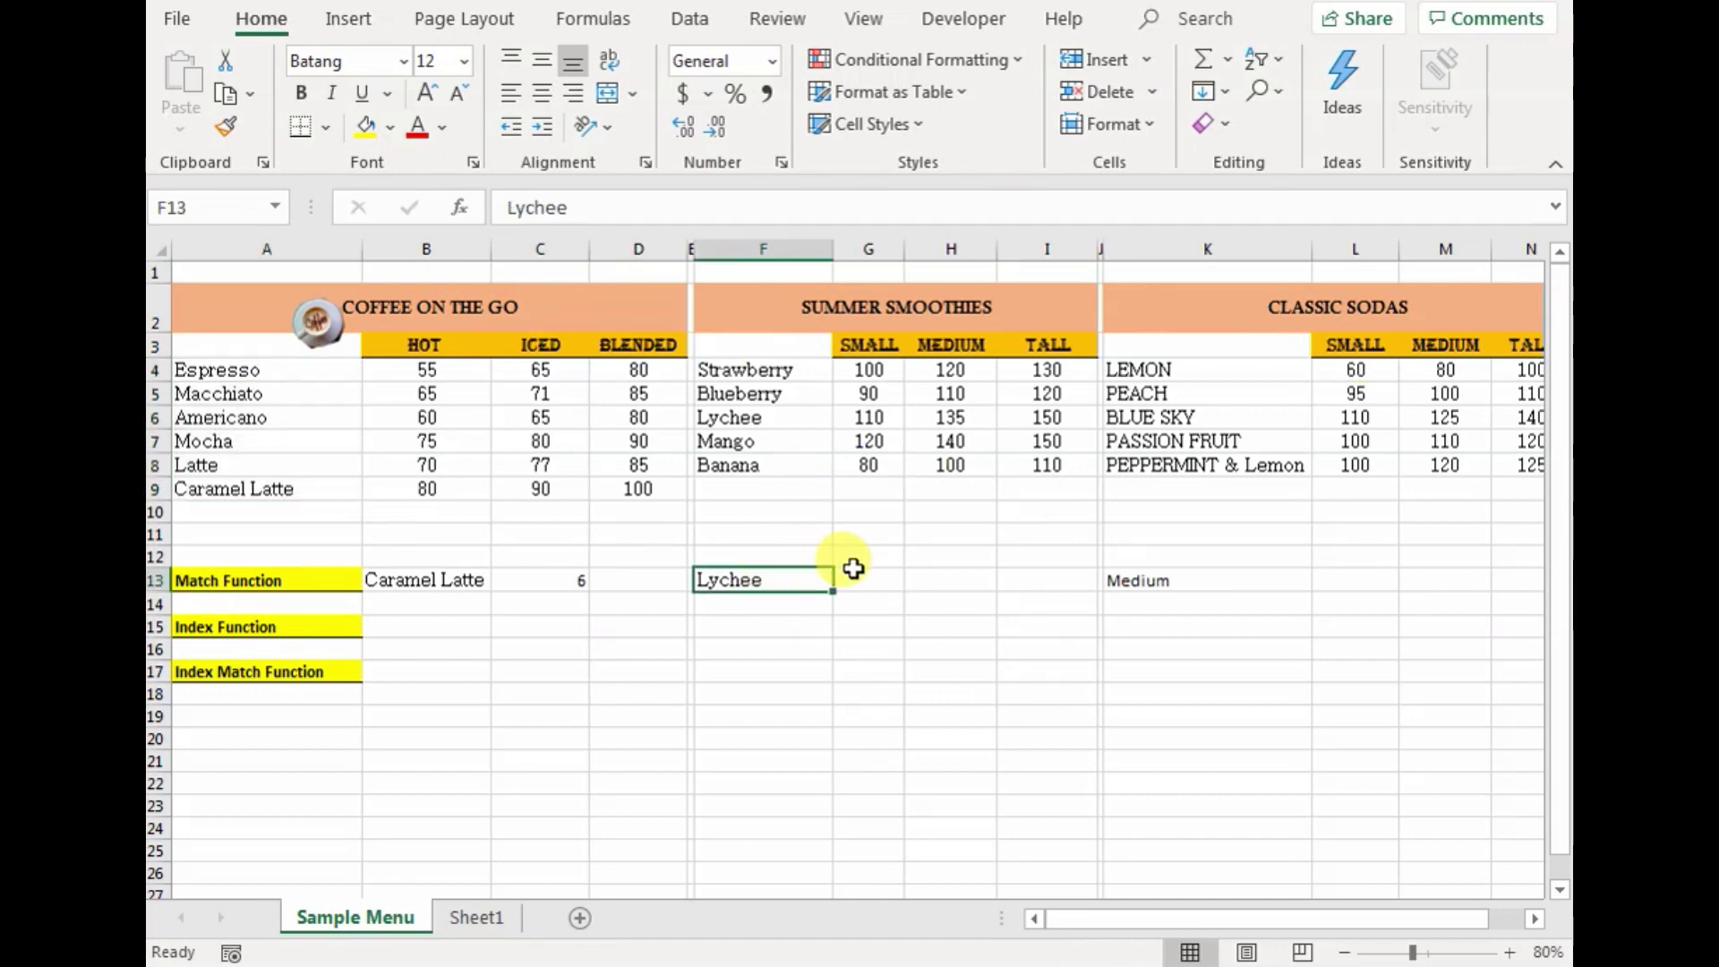
pyautogui.click(857, 577)
pyautogui.write('=')
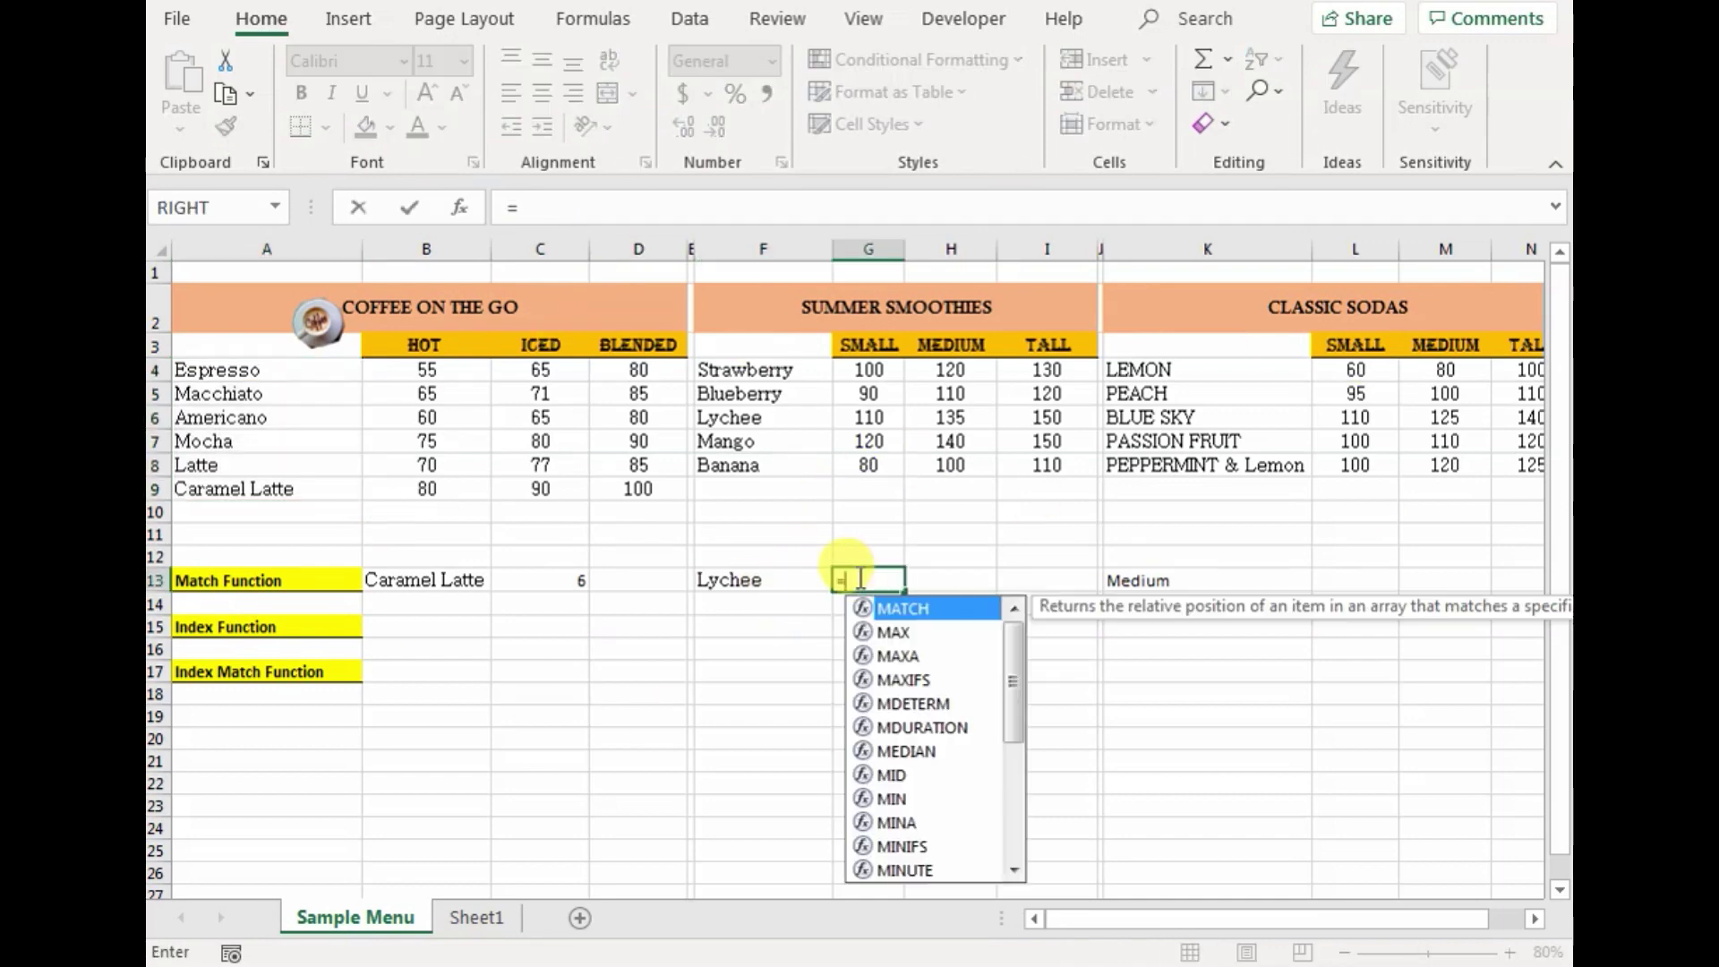
pyautogui.write('MATCH(')
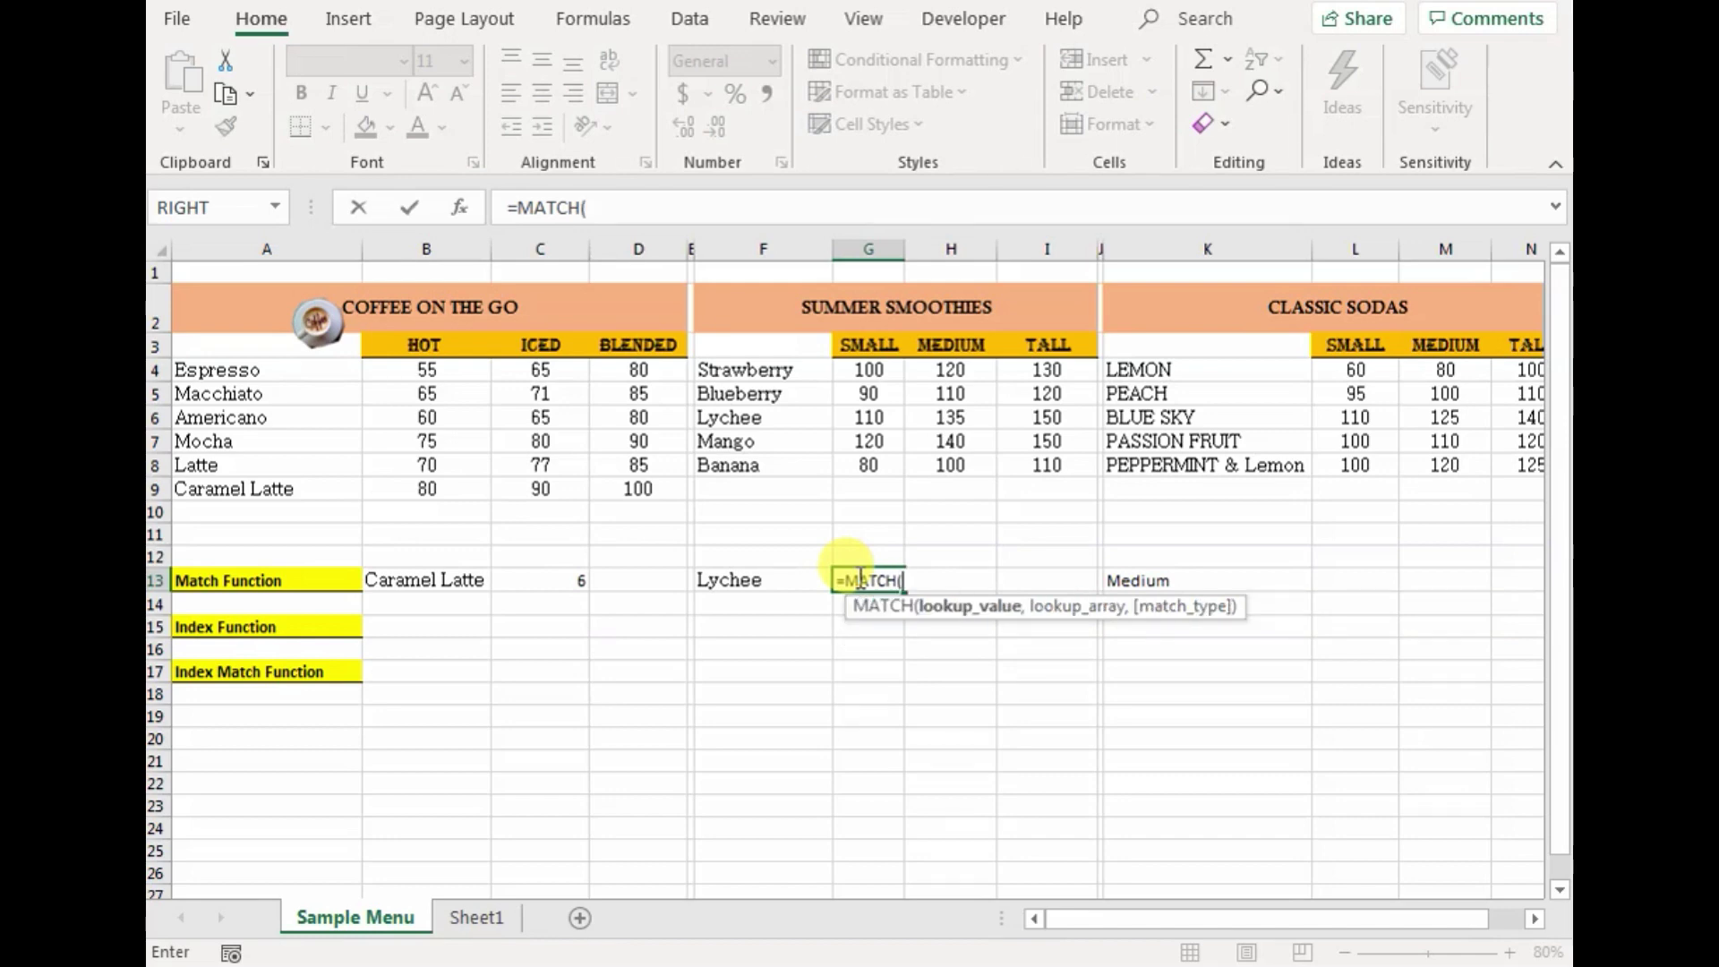
pyautogui.click(779, 575)
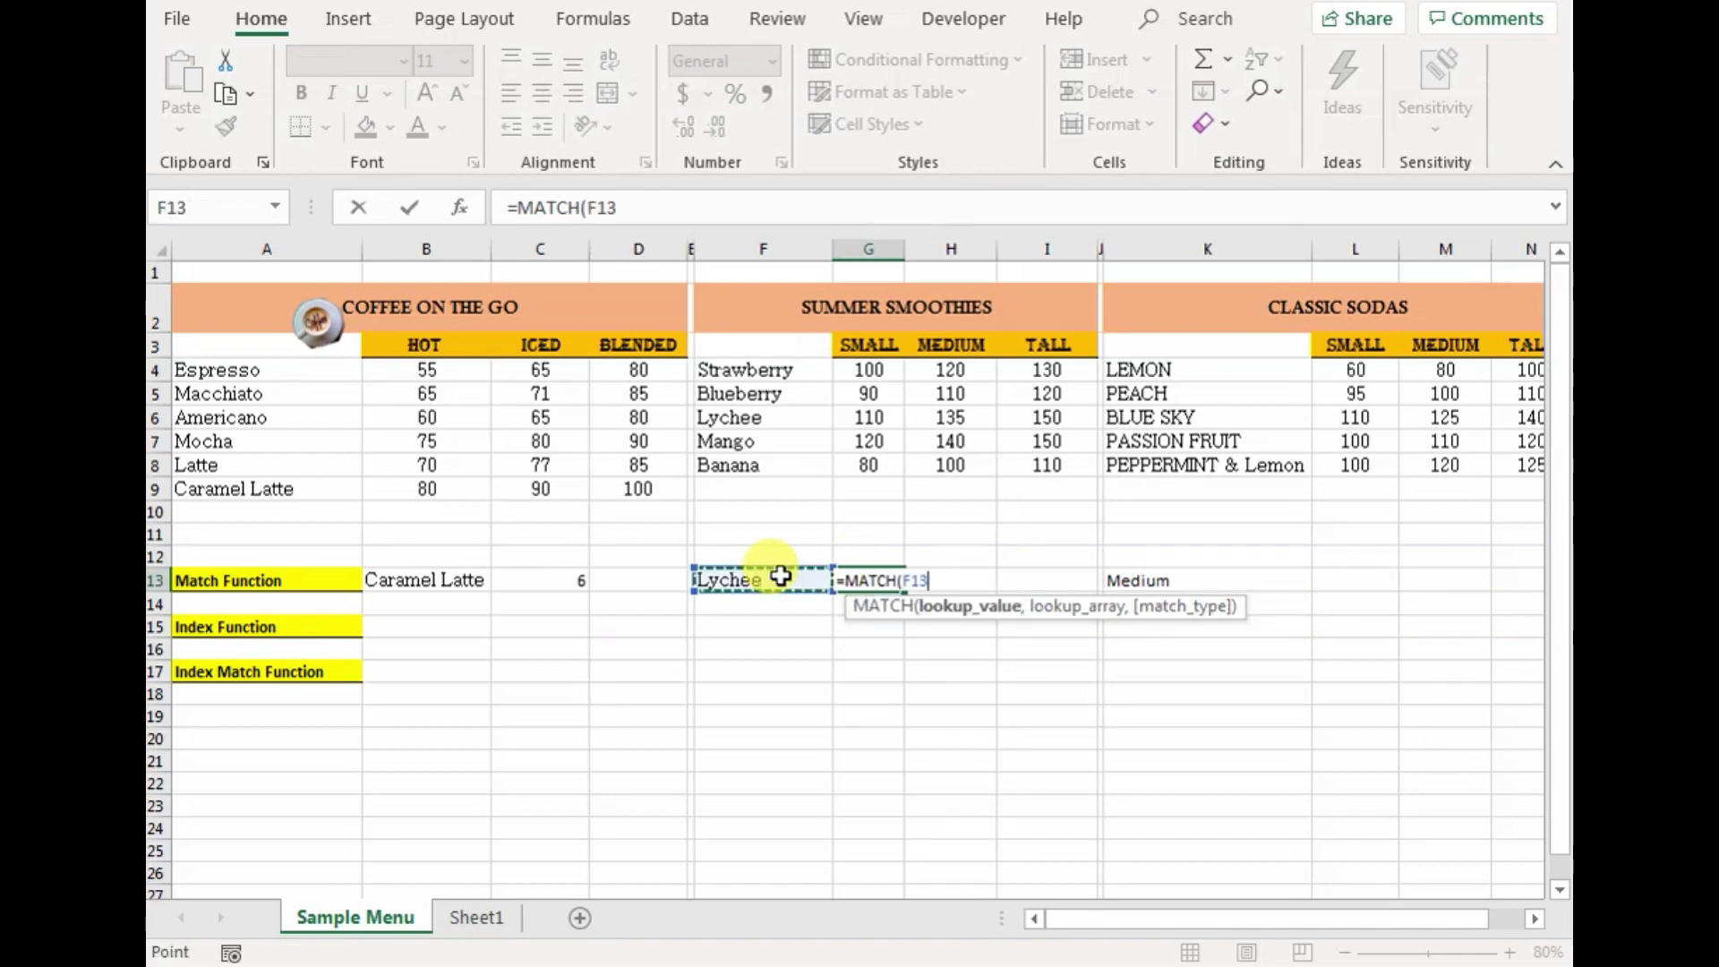
pyautogui.write(',')
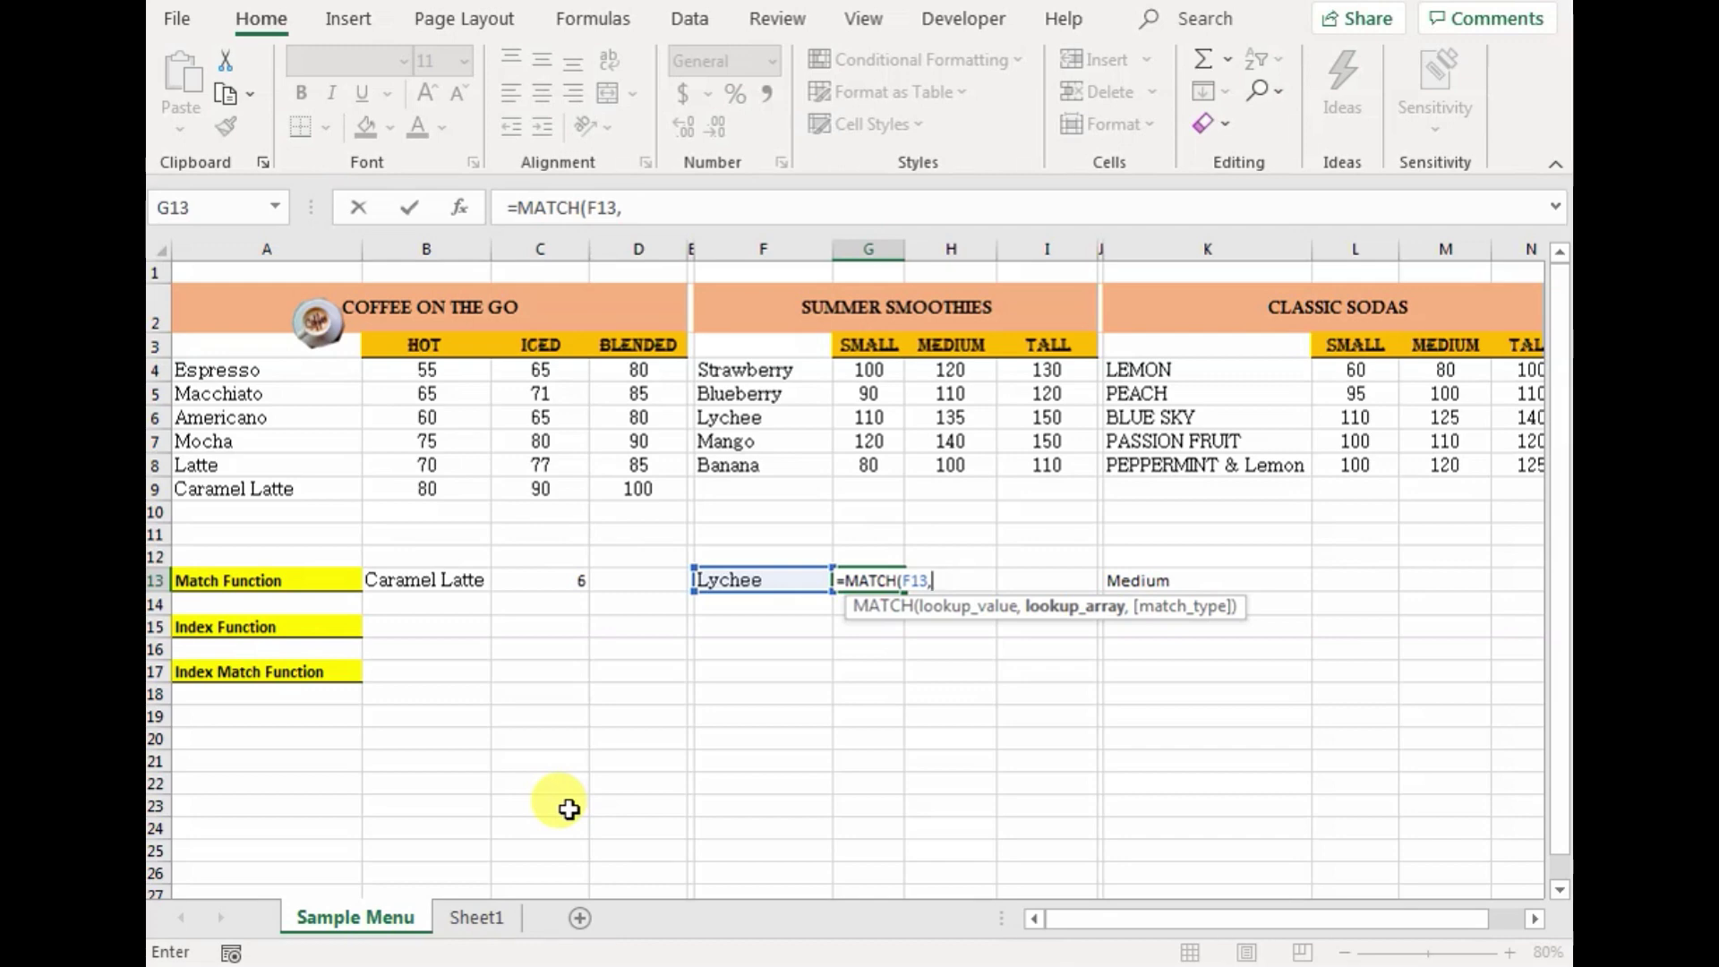
pyautogui.moveTo(729, 371); pyautogui.dragTo(716, 461)
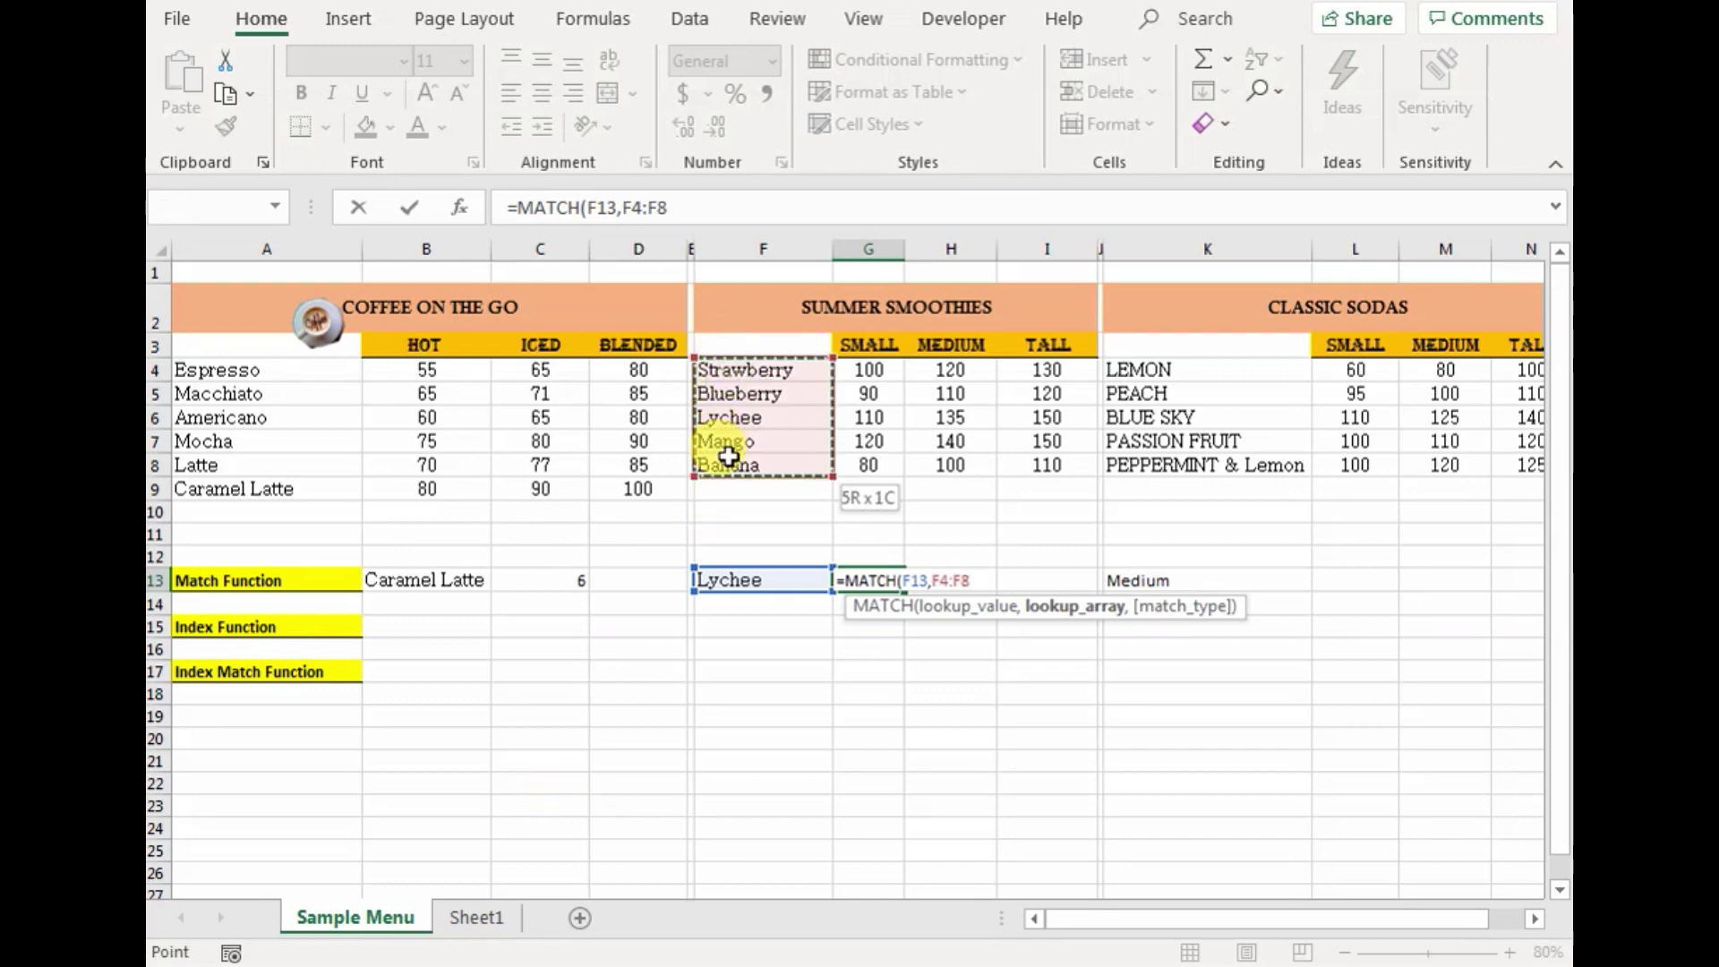
pyautogui.click(934, 584)
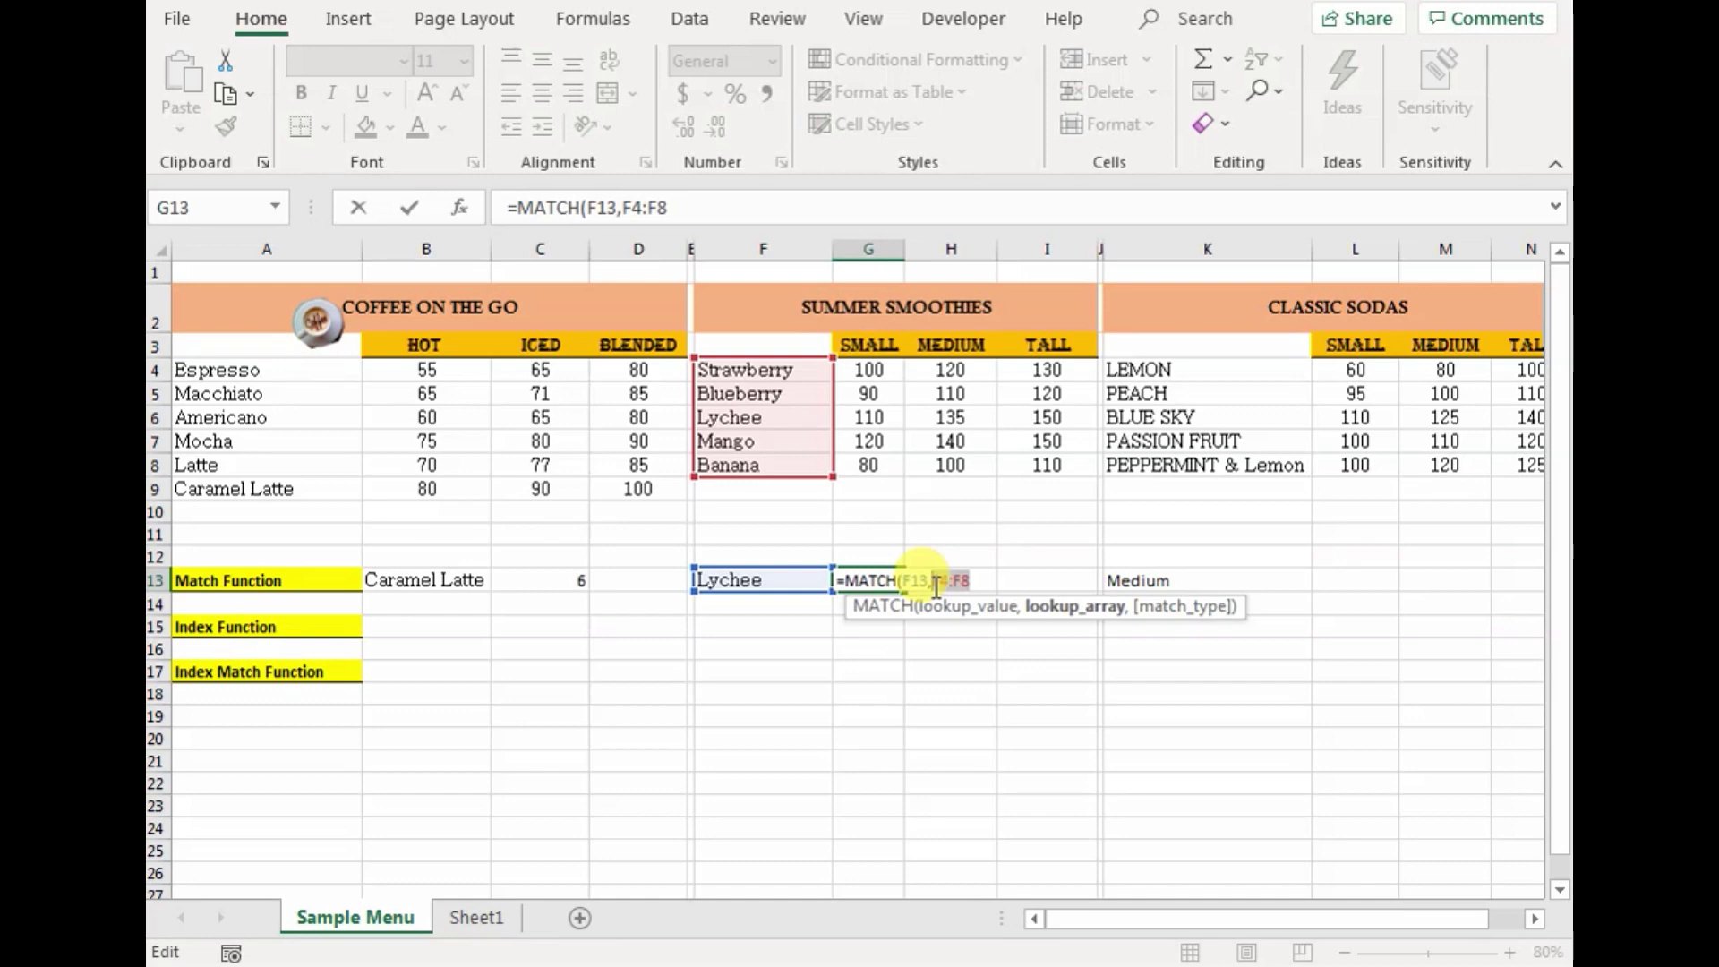
pyautogui.press('F4')
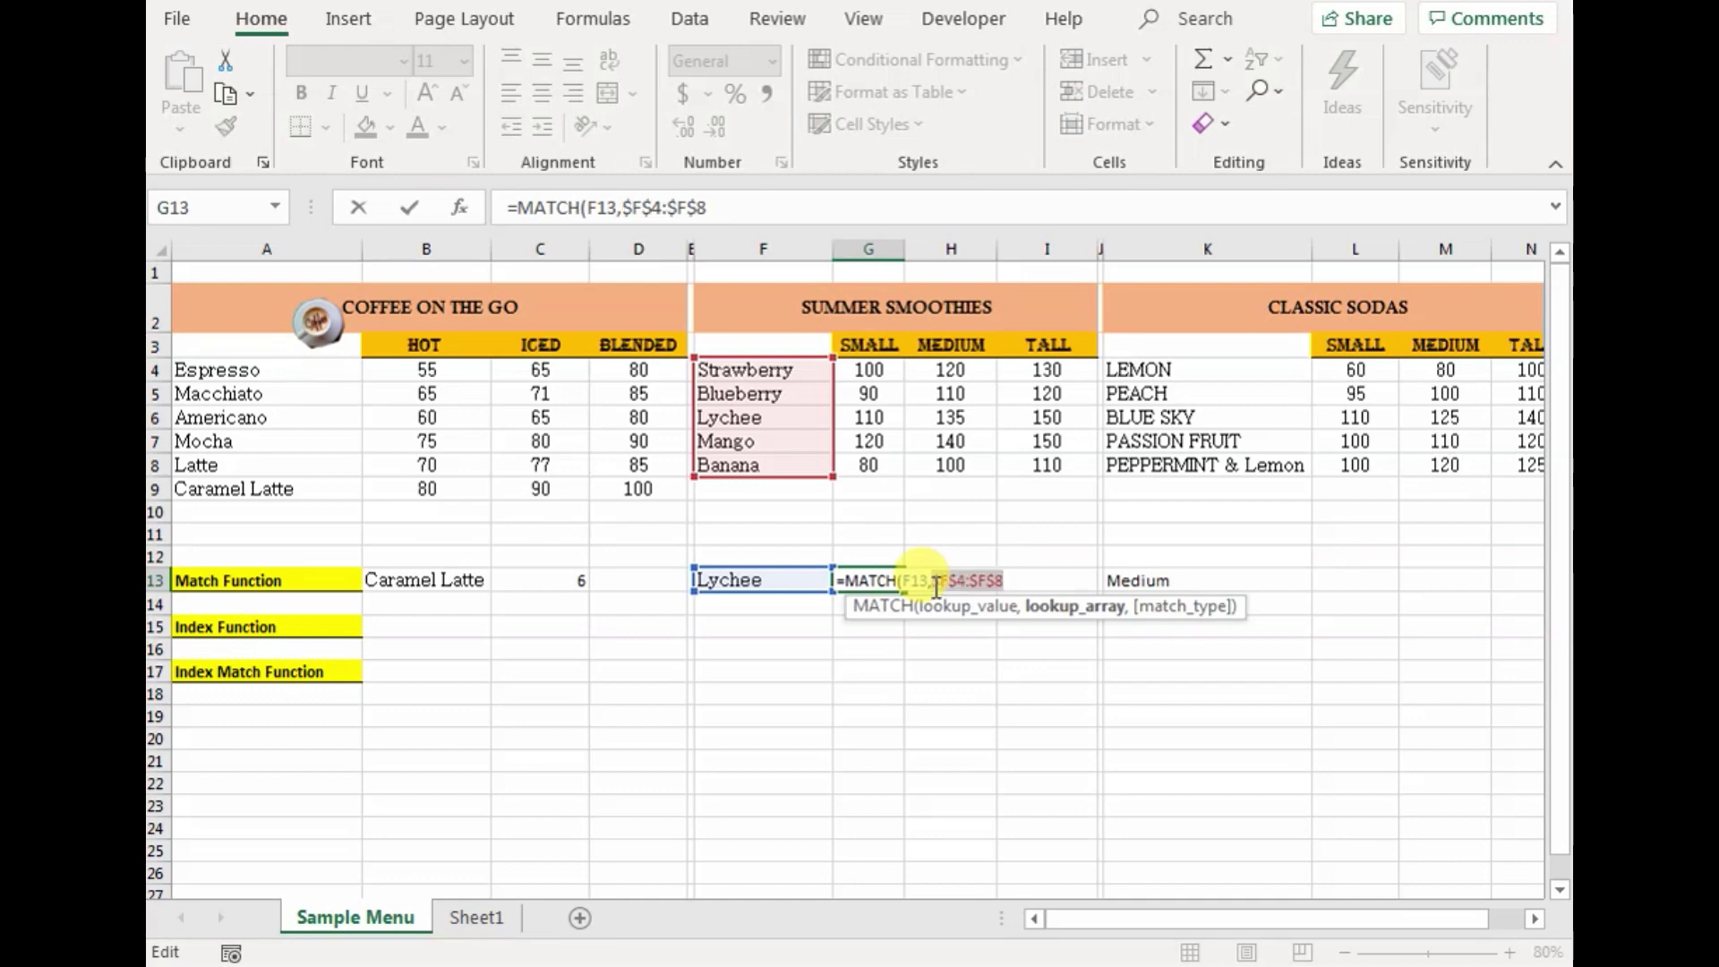
pyautogui.click(1016, 581)
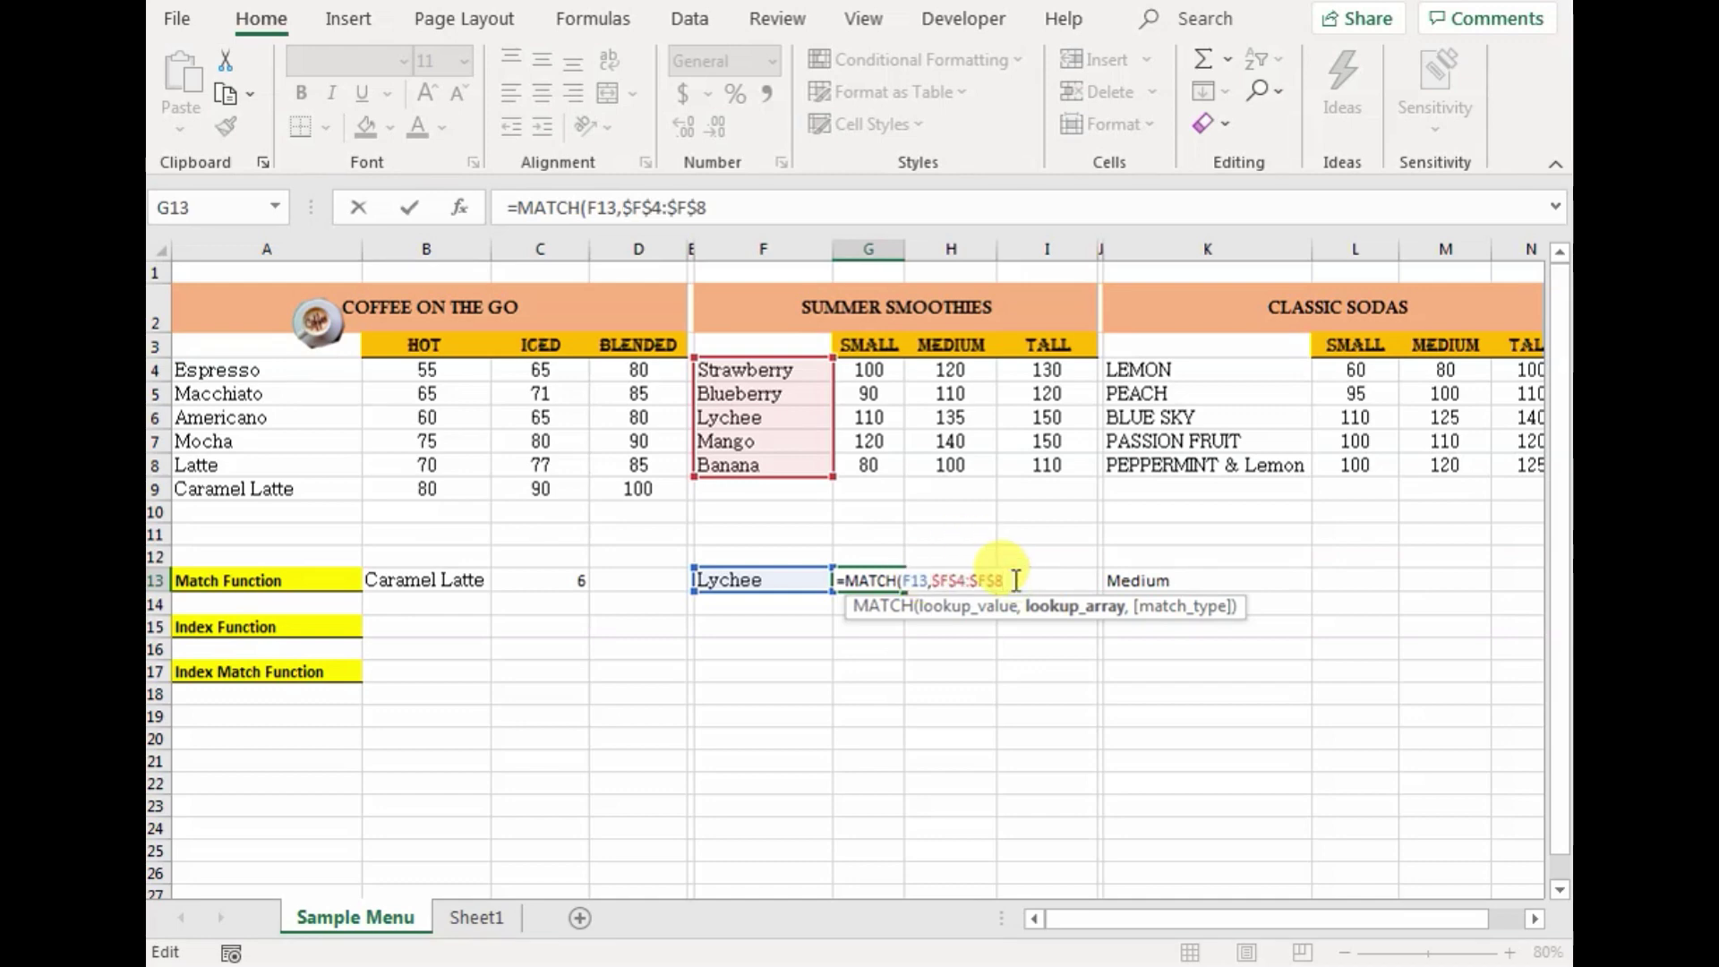
pyautogui.write(',')
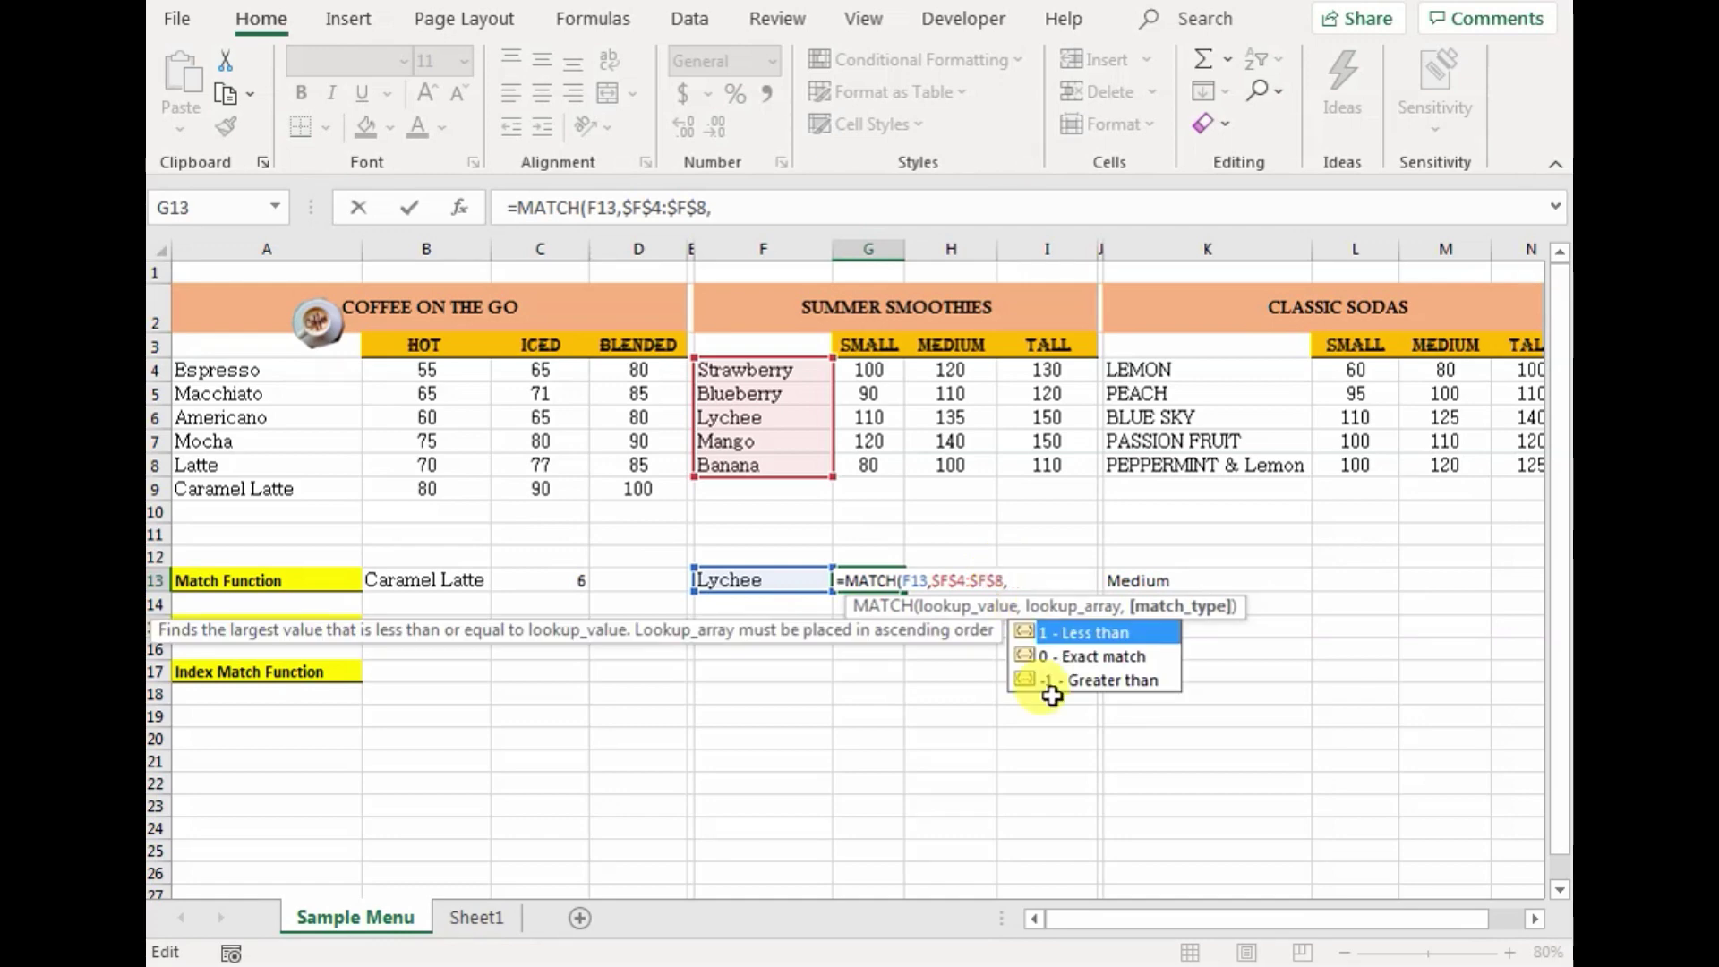
pyautogui.doubleClick(1040, 659)
pyautogui.write(')')
pyautogui.press('Return')
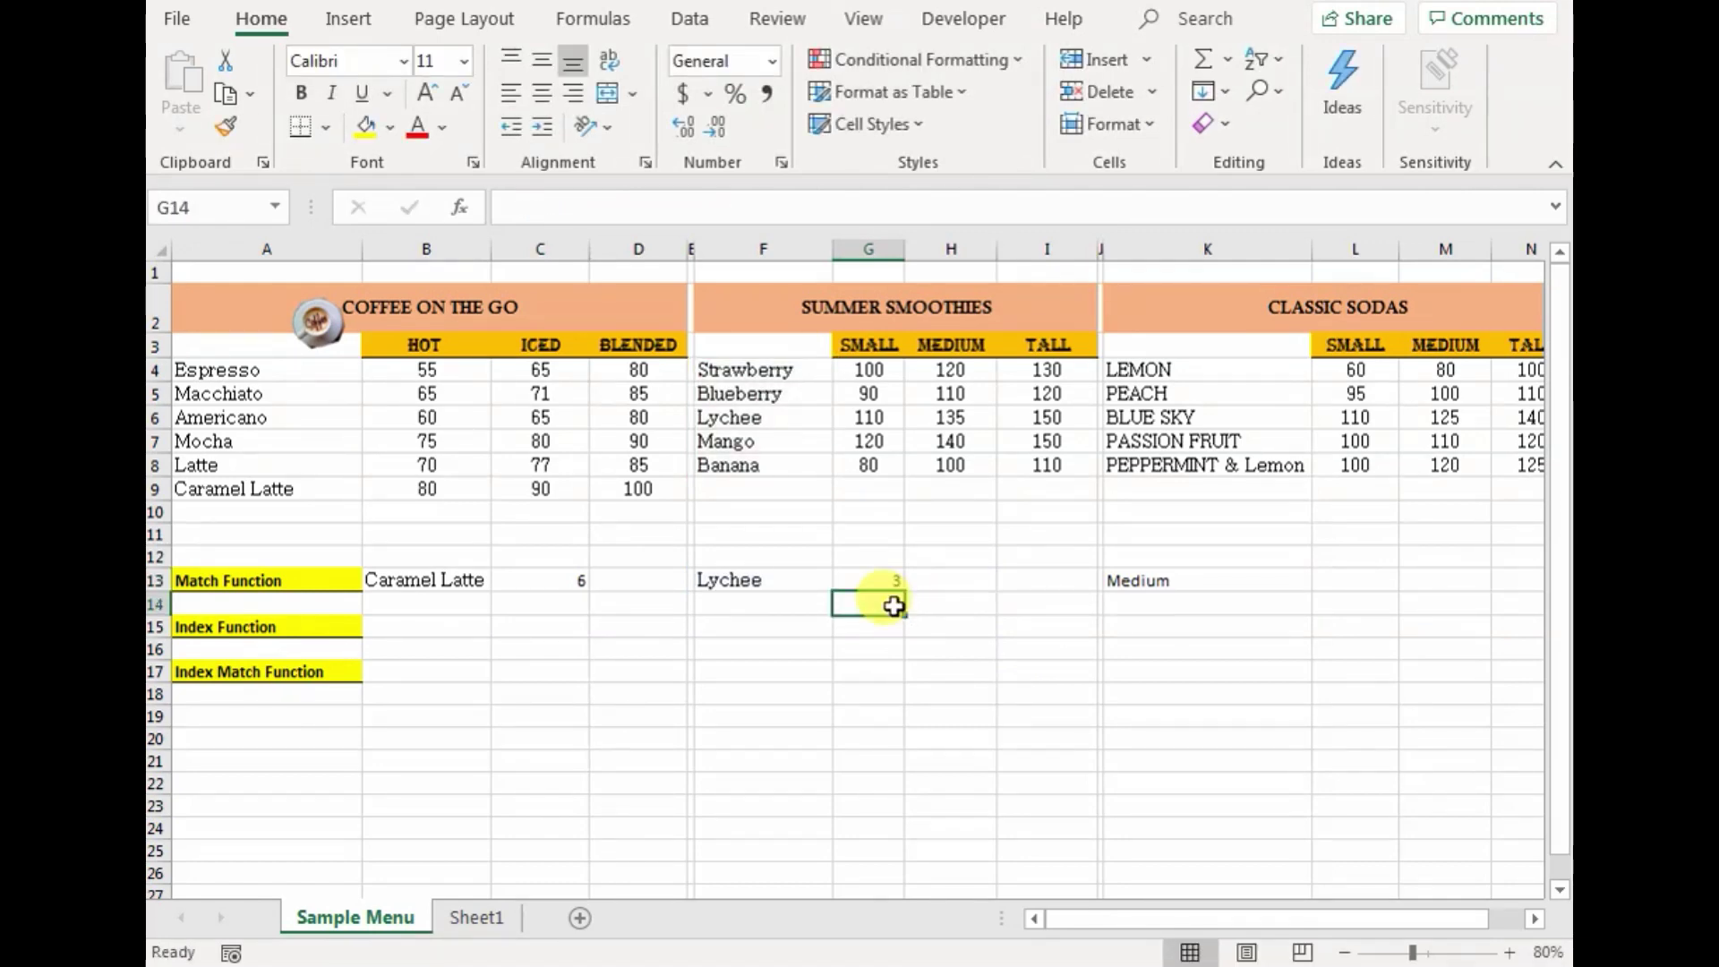
pyautogui.moveTo(729, 368); pyautogui.dragTo(757, 460)
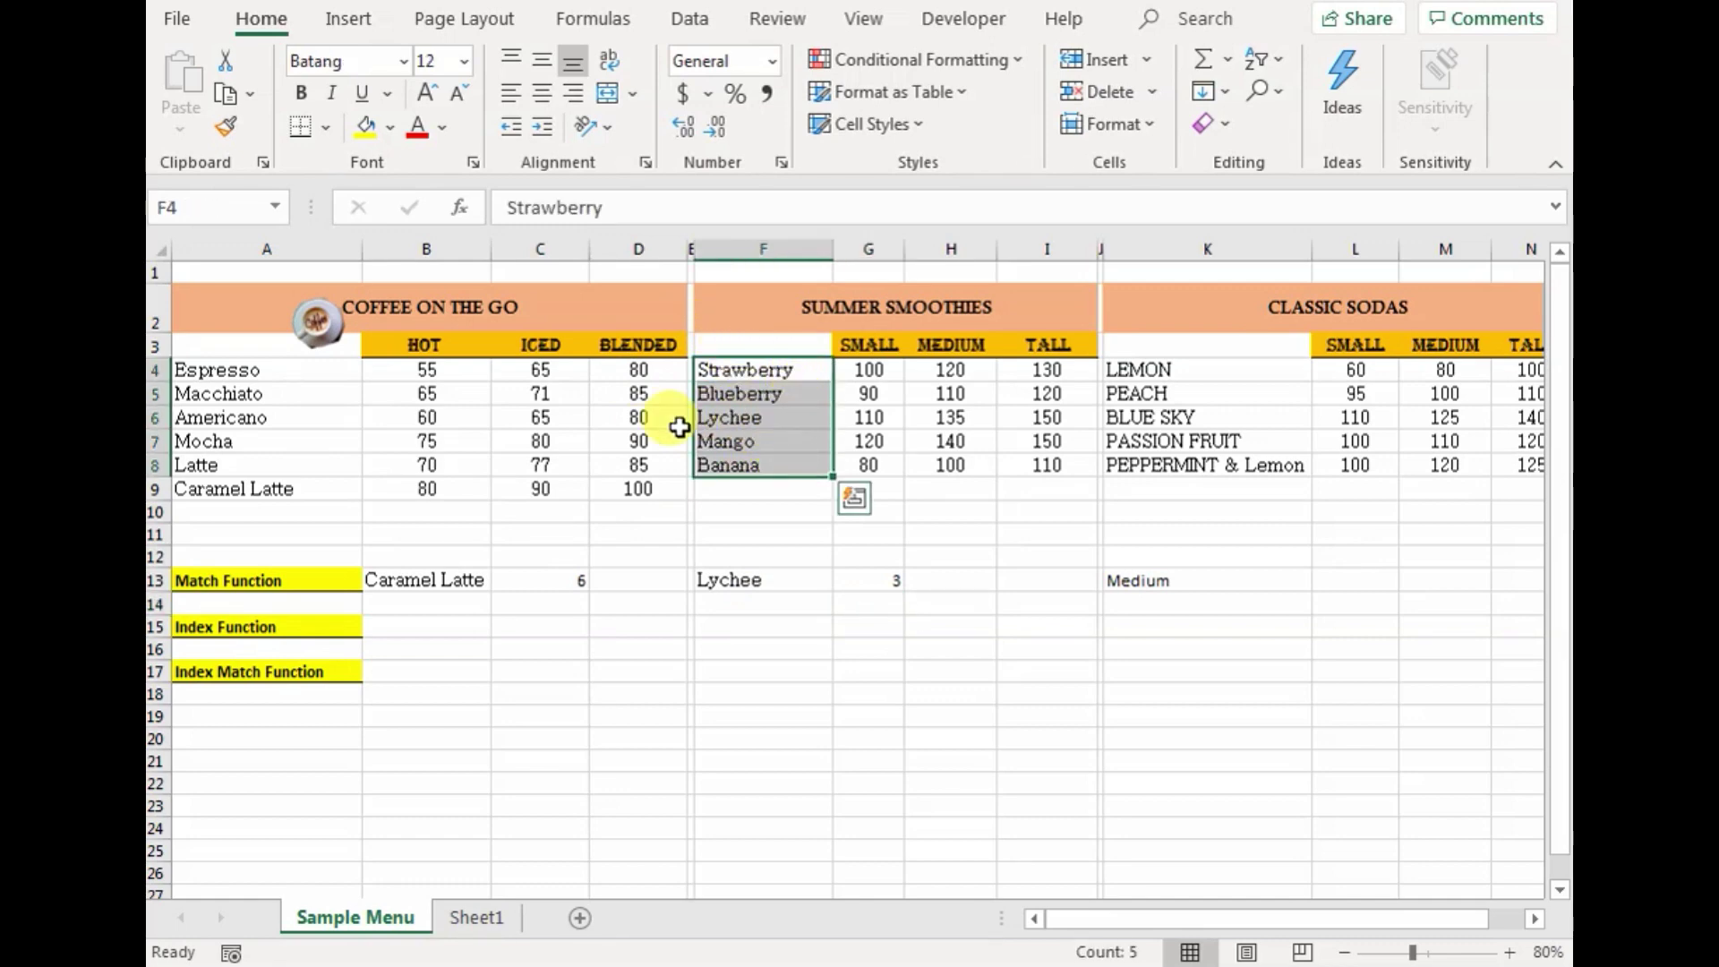
# Step: Enter =MATCH(K13,$L$3:$N$3,0) in L13 to find Medium's position among the Classic Sodas size headings
pyautogui.click(1335, 585)
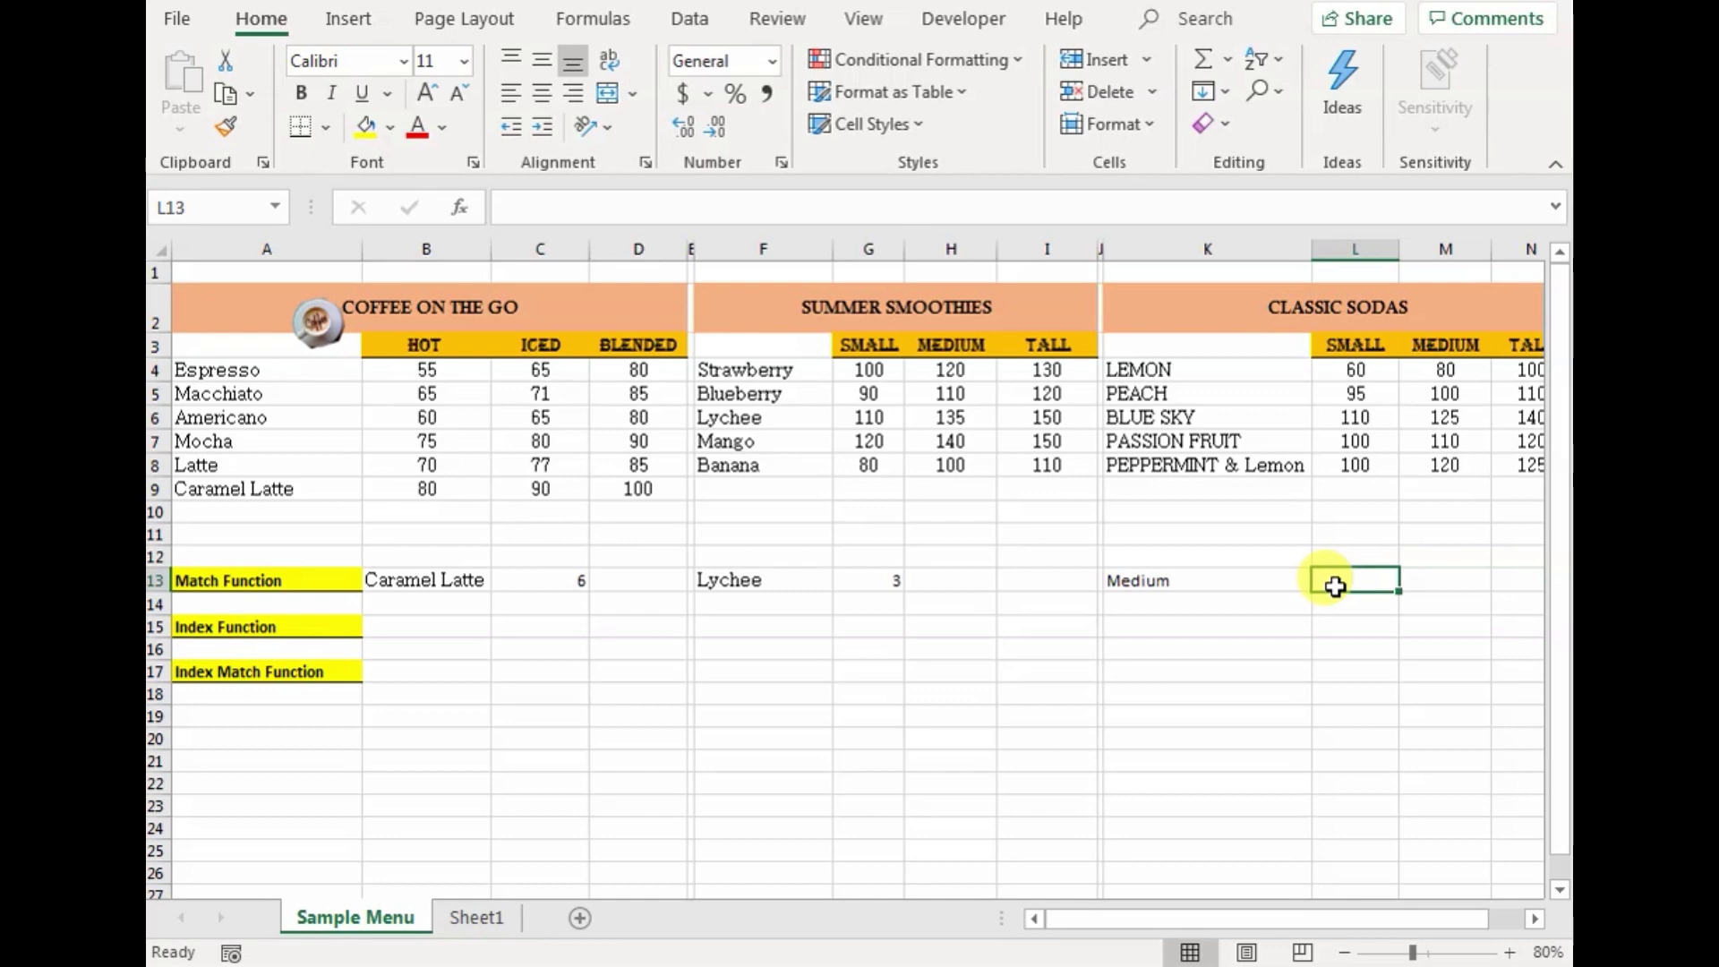
pyautogui.write('=MATCH')
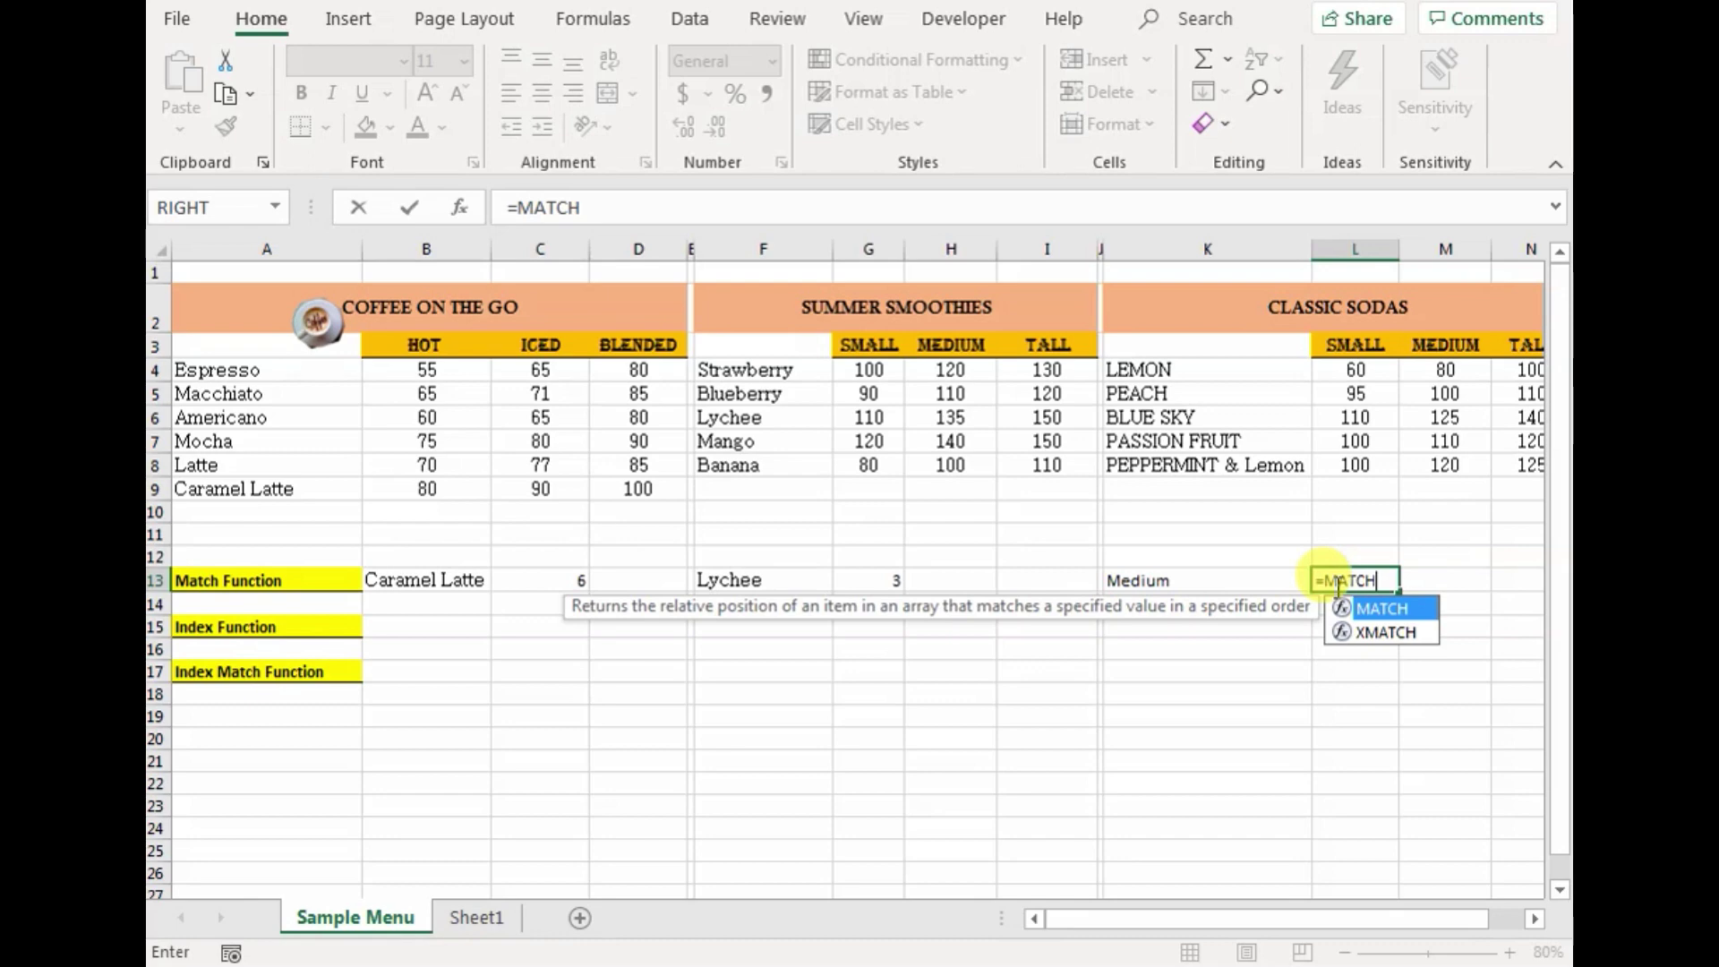
pyautogui.press('Tab')
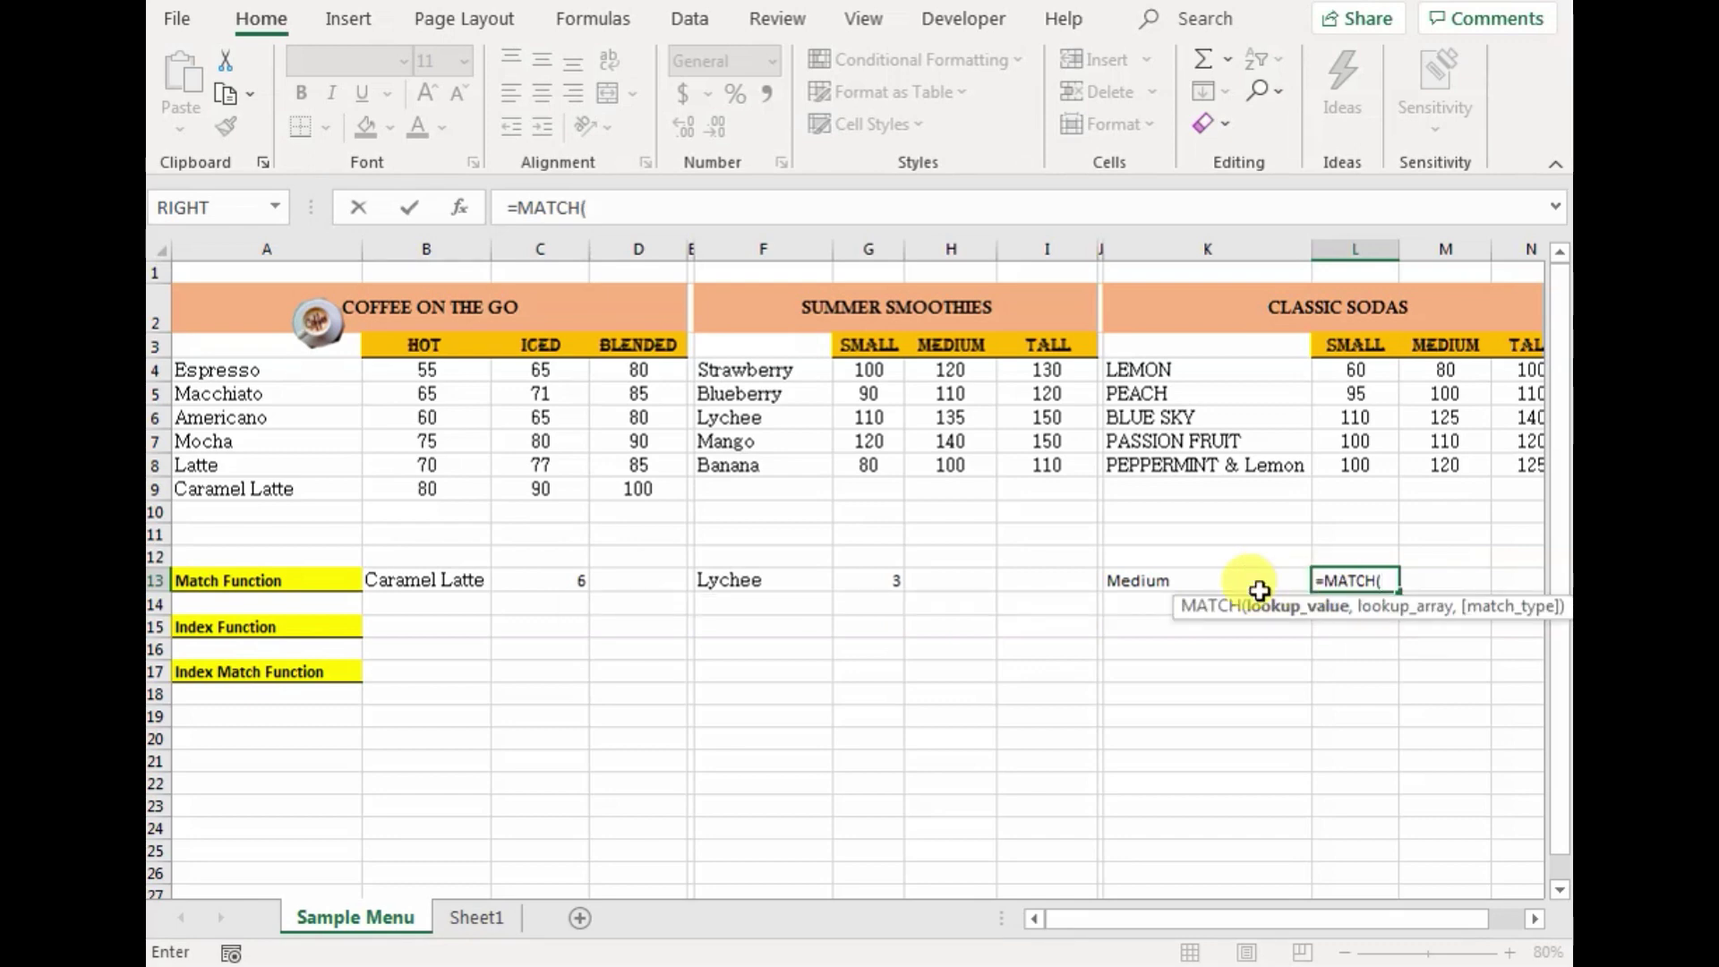
pyautogui.click(1142, 583)
pyautogui.write(',')
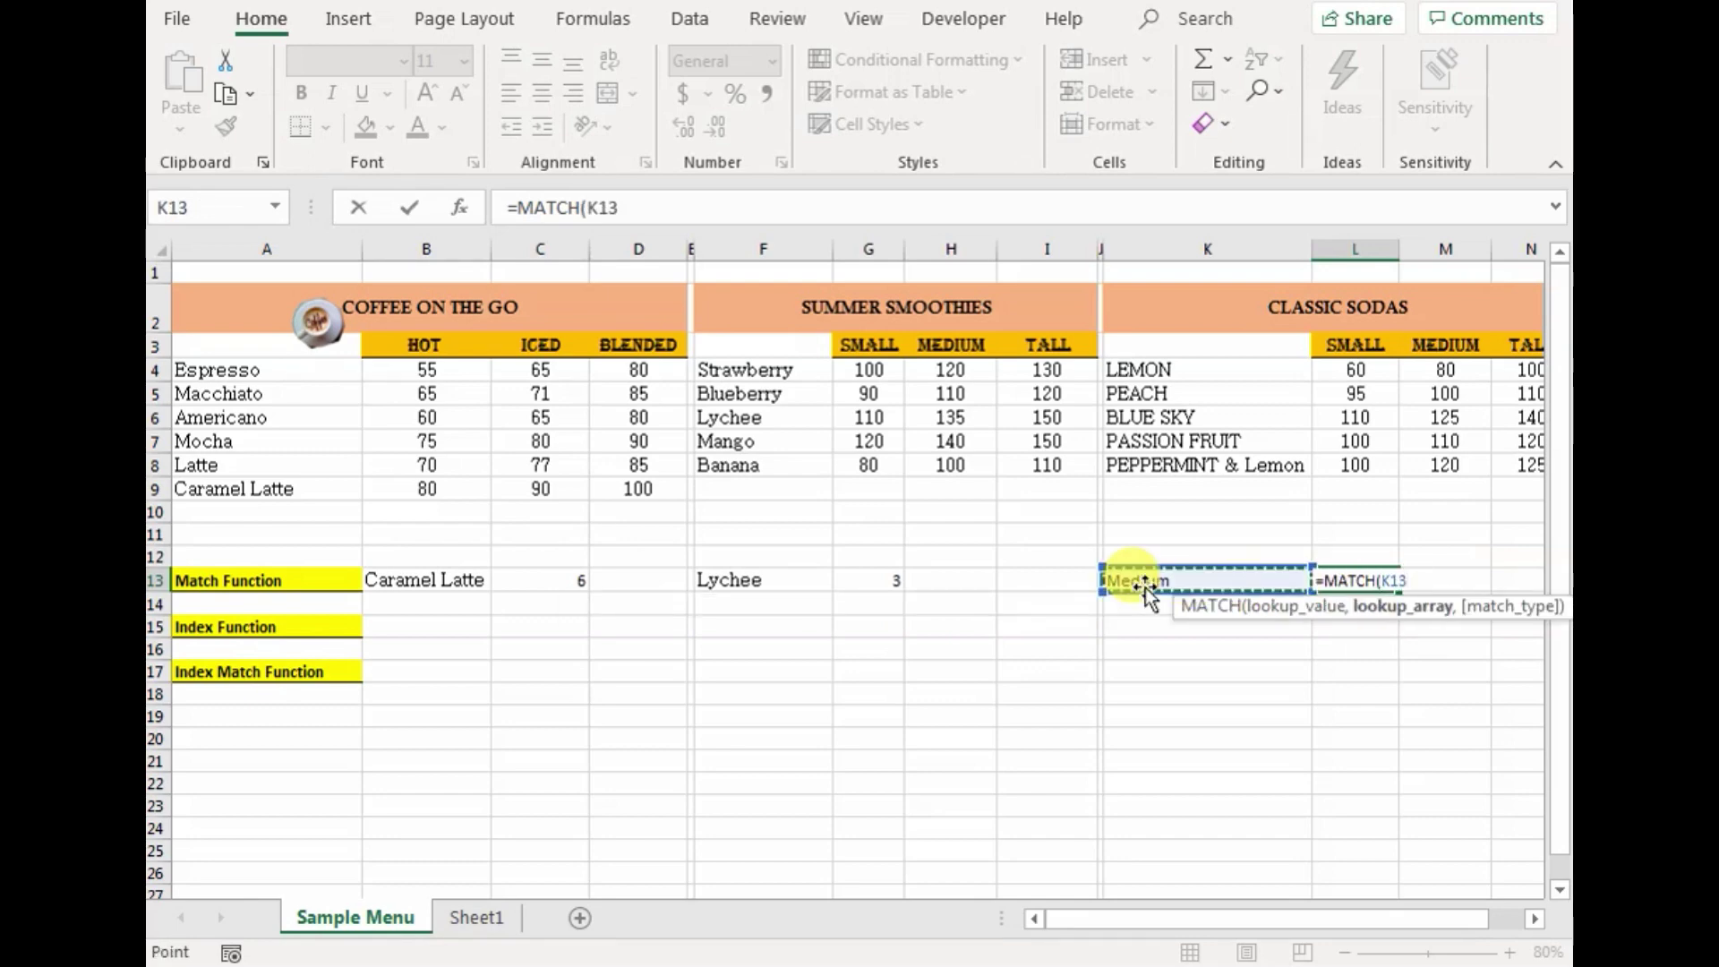
pyautogui.moveTo(1351, 344); pyautogui.dragTo(1532, 341)
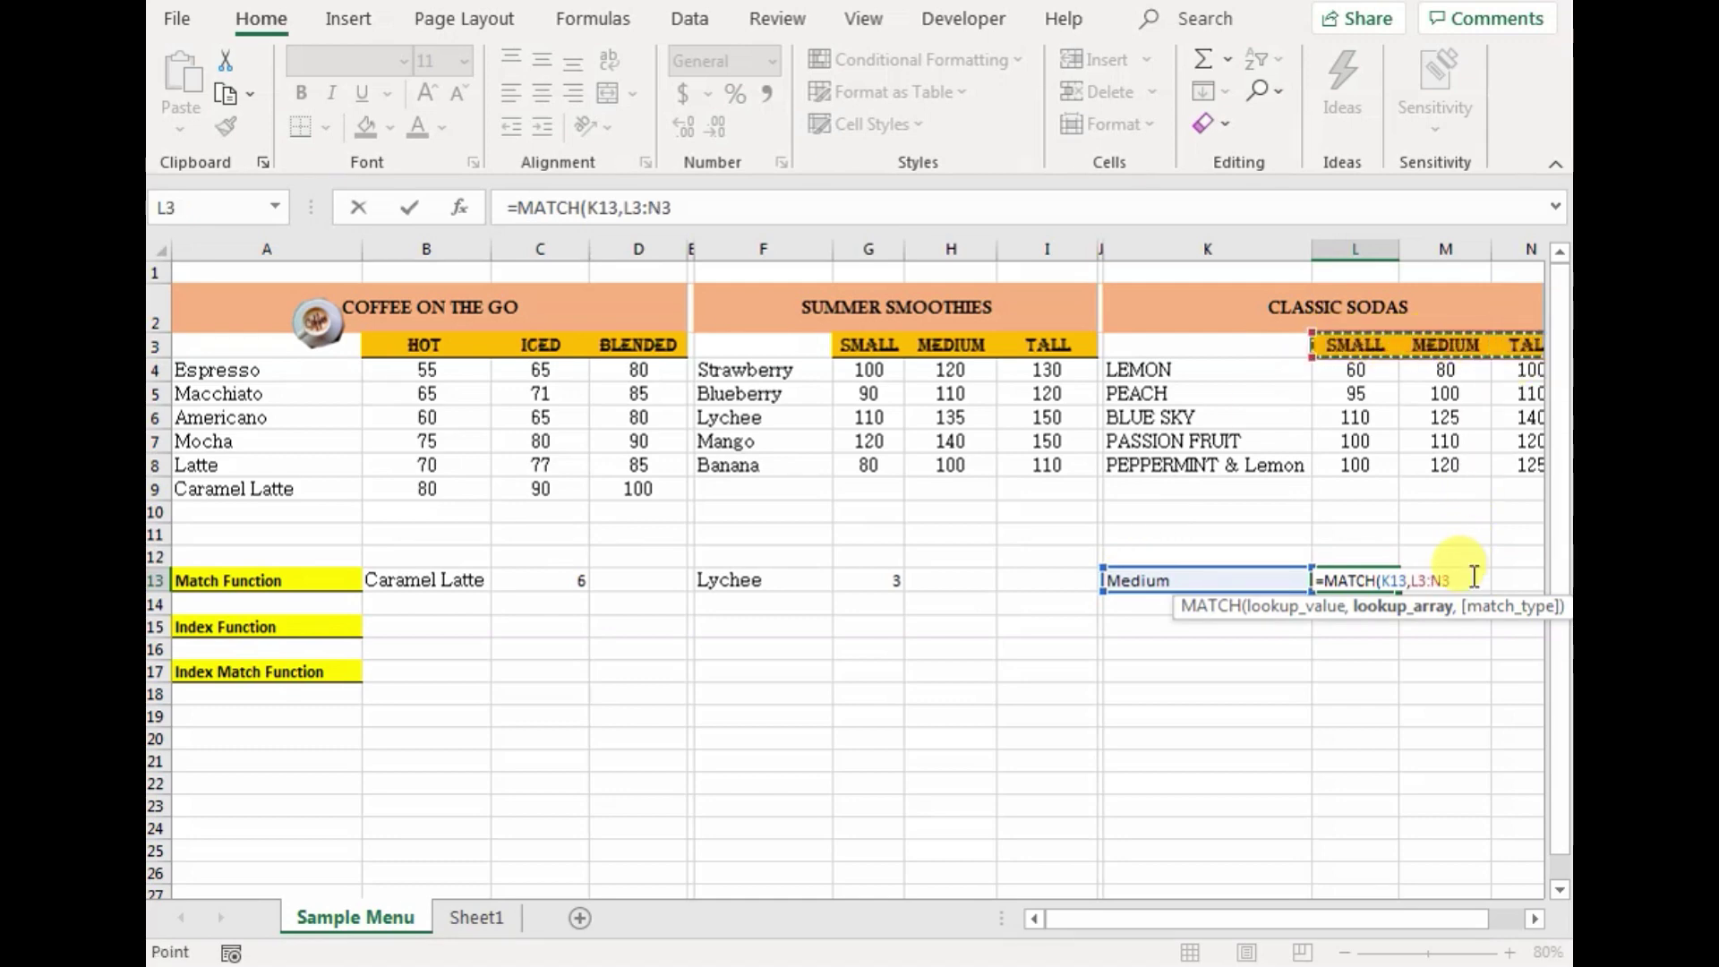
pyautogui.click(1416, 574)
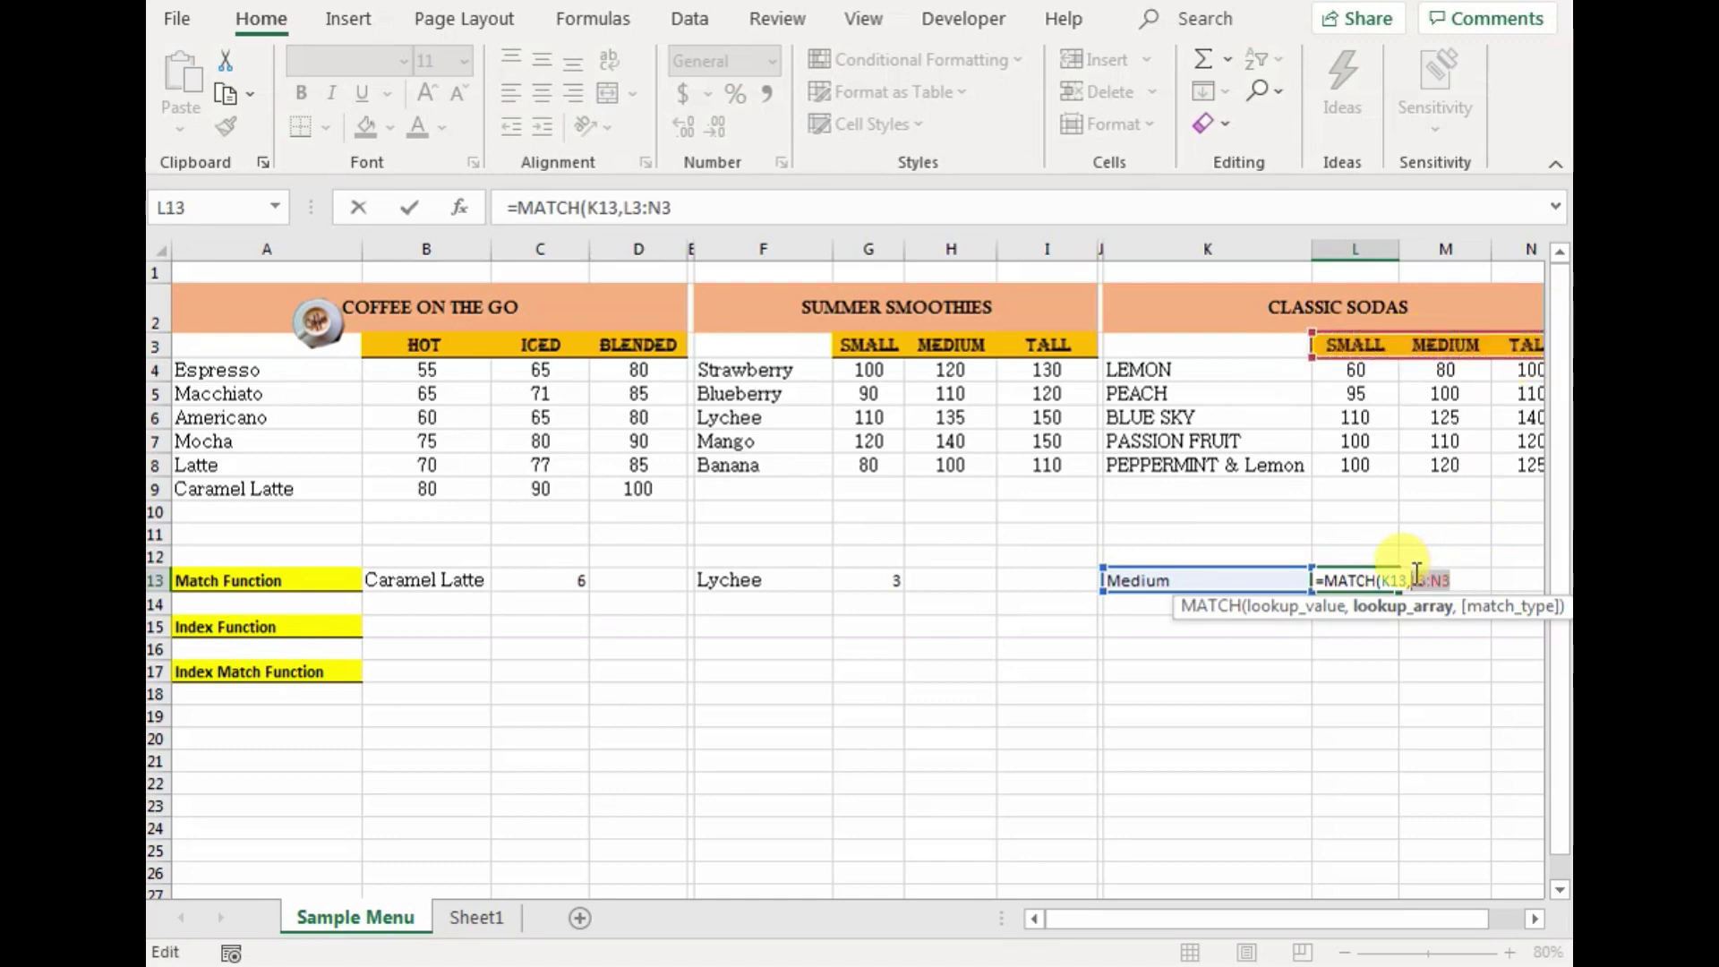
pyautogui.press('F4')
pyautogui.click(1486, 582)
pyautogui.write(',0)')
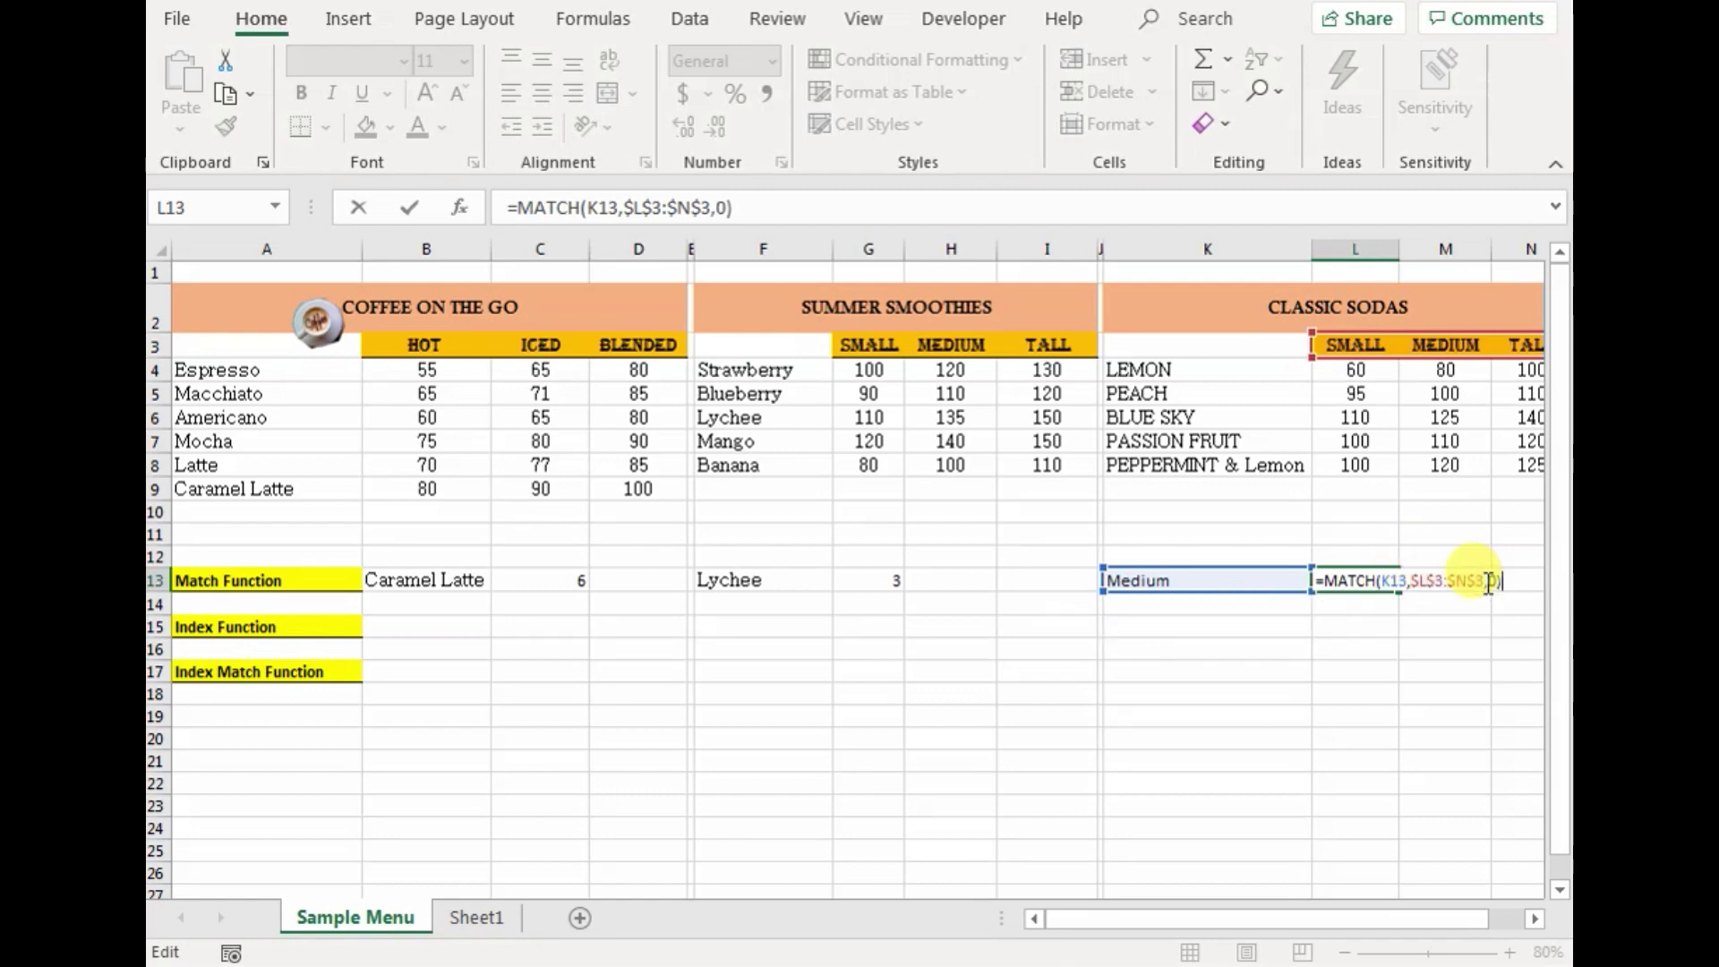
pyautogui.press('Return')
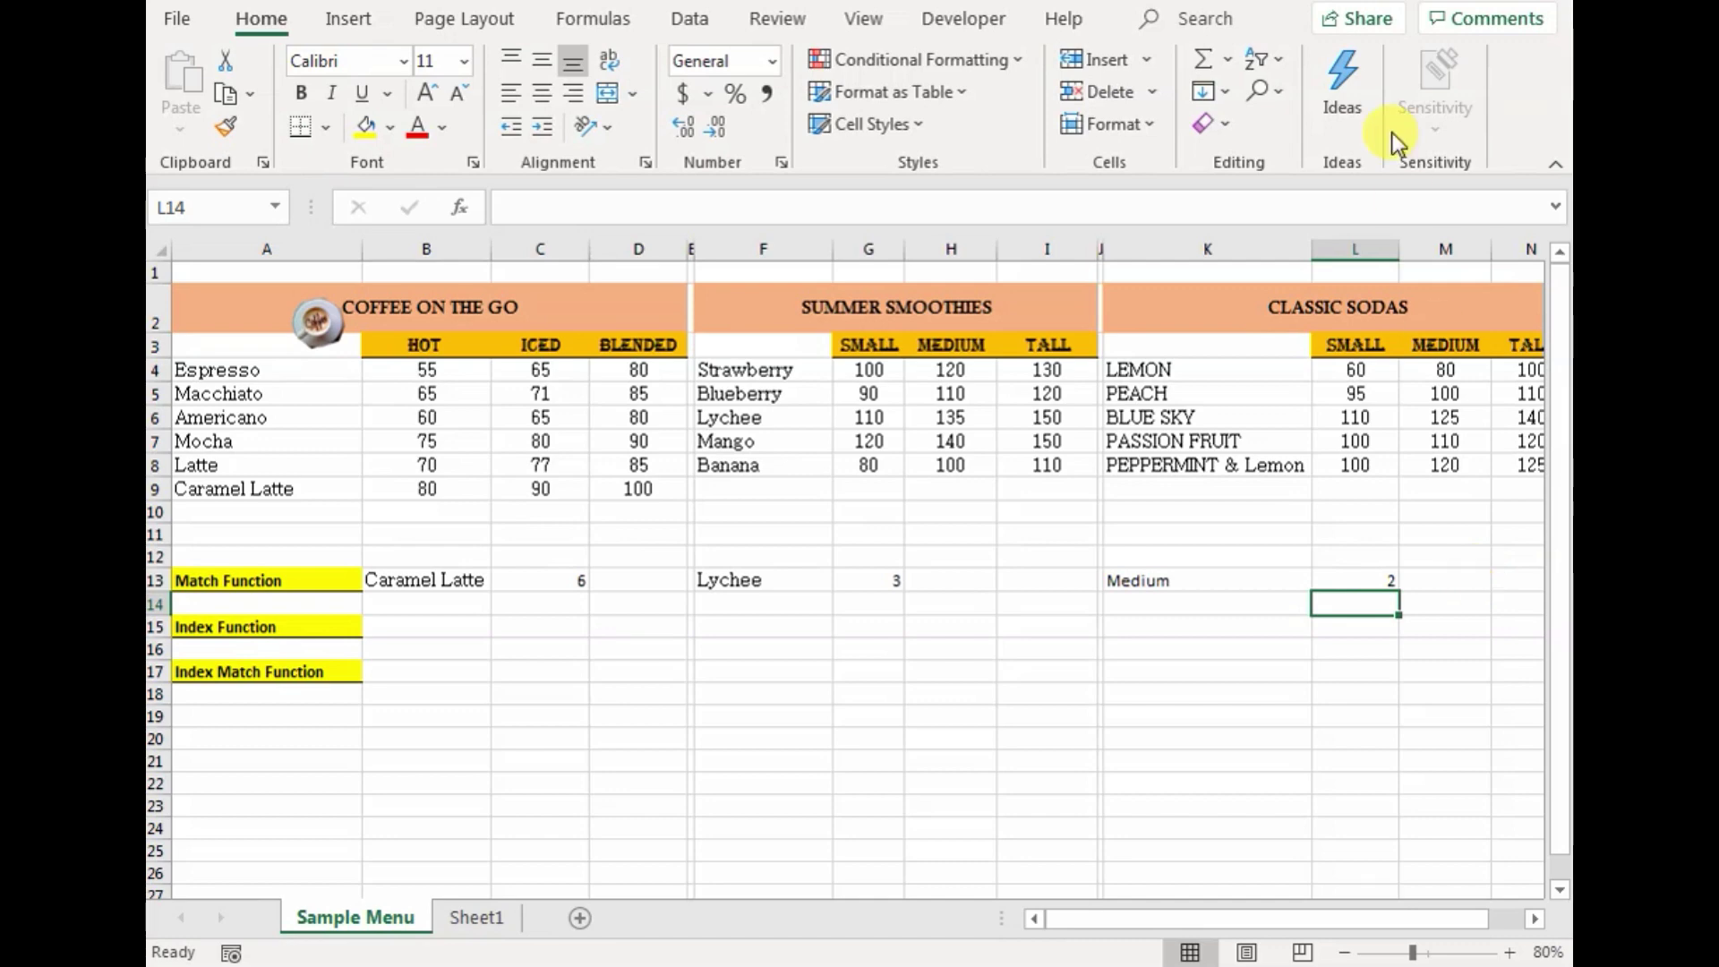
pyautogui.moveTo(1345, 346); pyautogui.dragTo(1458, 337)
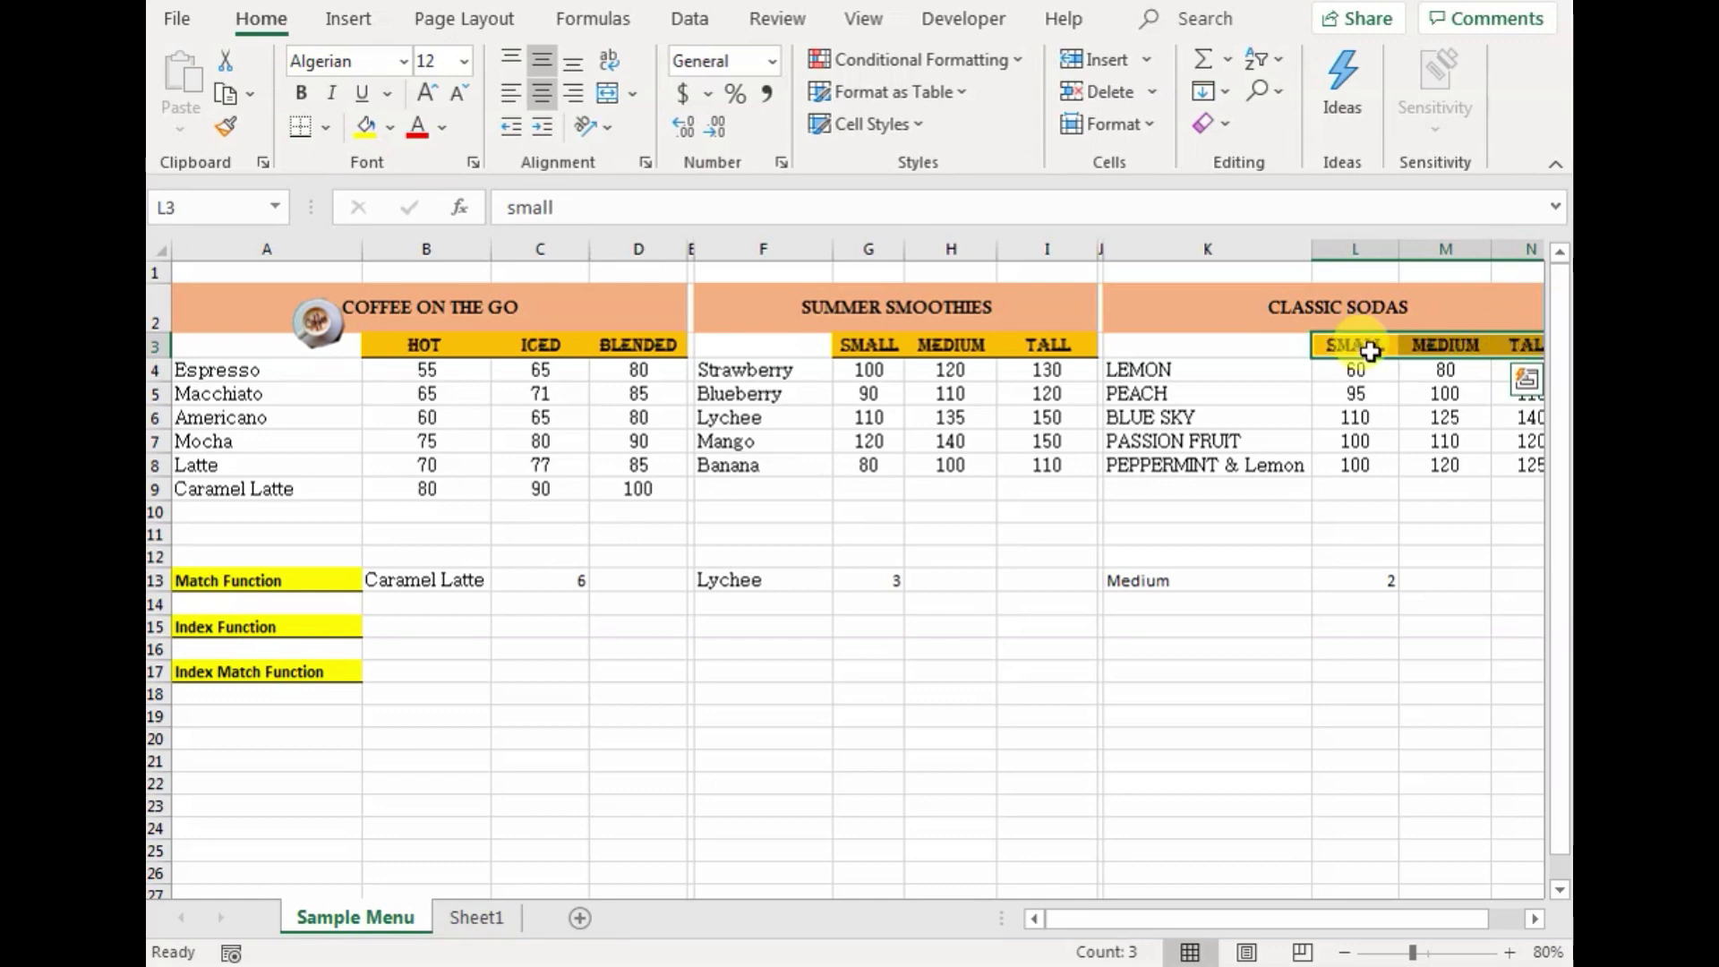
pyautogui.click(241, 581)
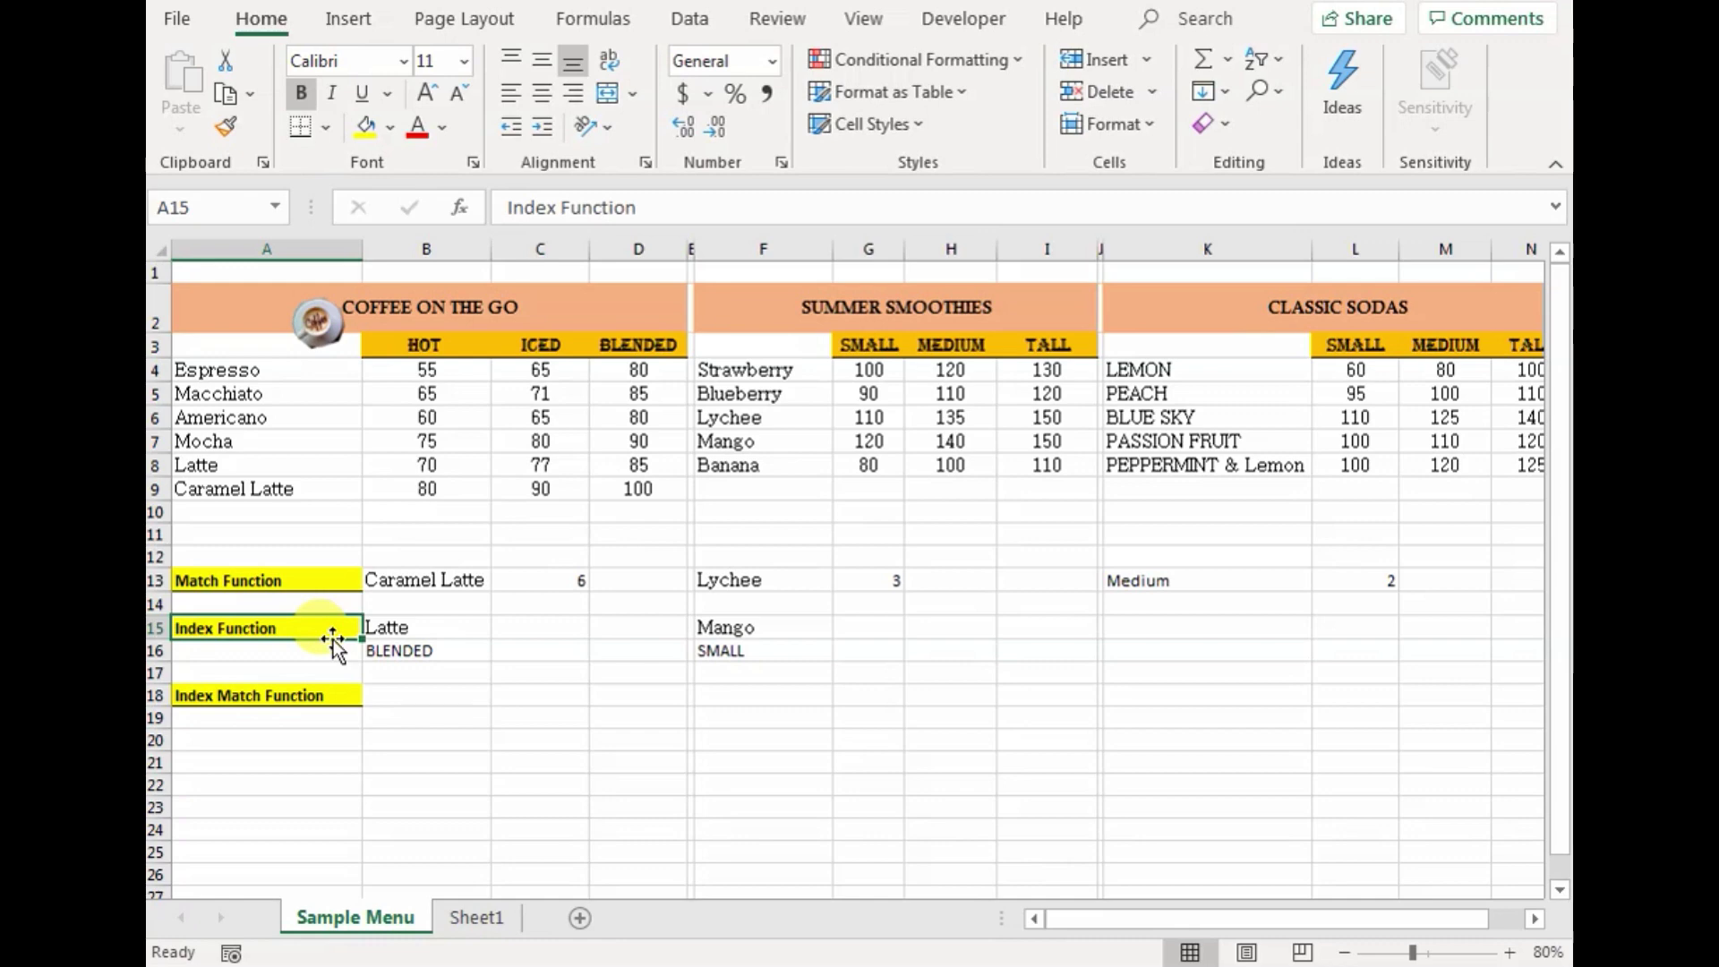
# Step: Enter =INDEX($B$4:$D$9,5,3) in C15 to return the blended Latte price, and check it against the coffee table
pyautogui.hotkey('alt', 'n')
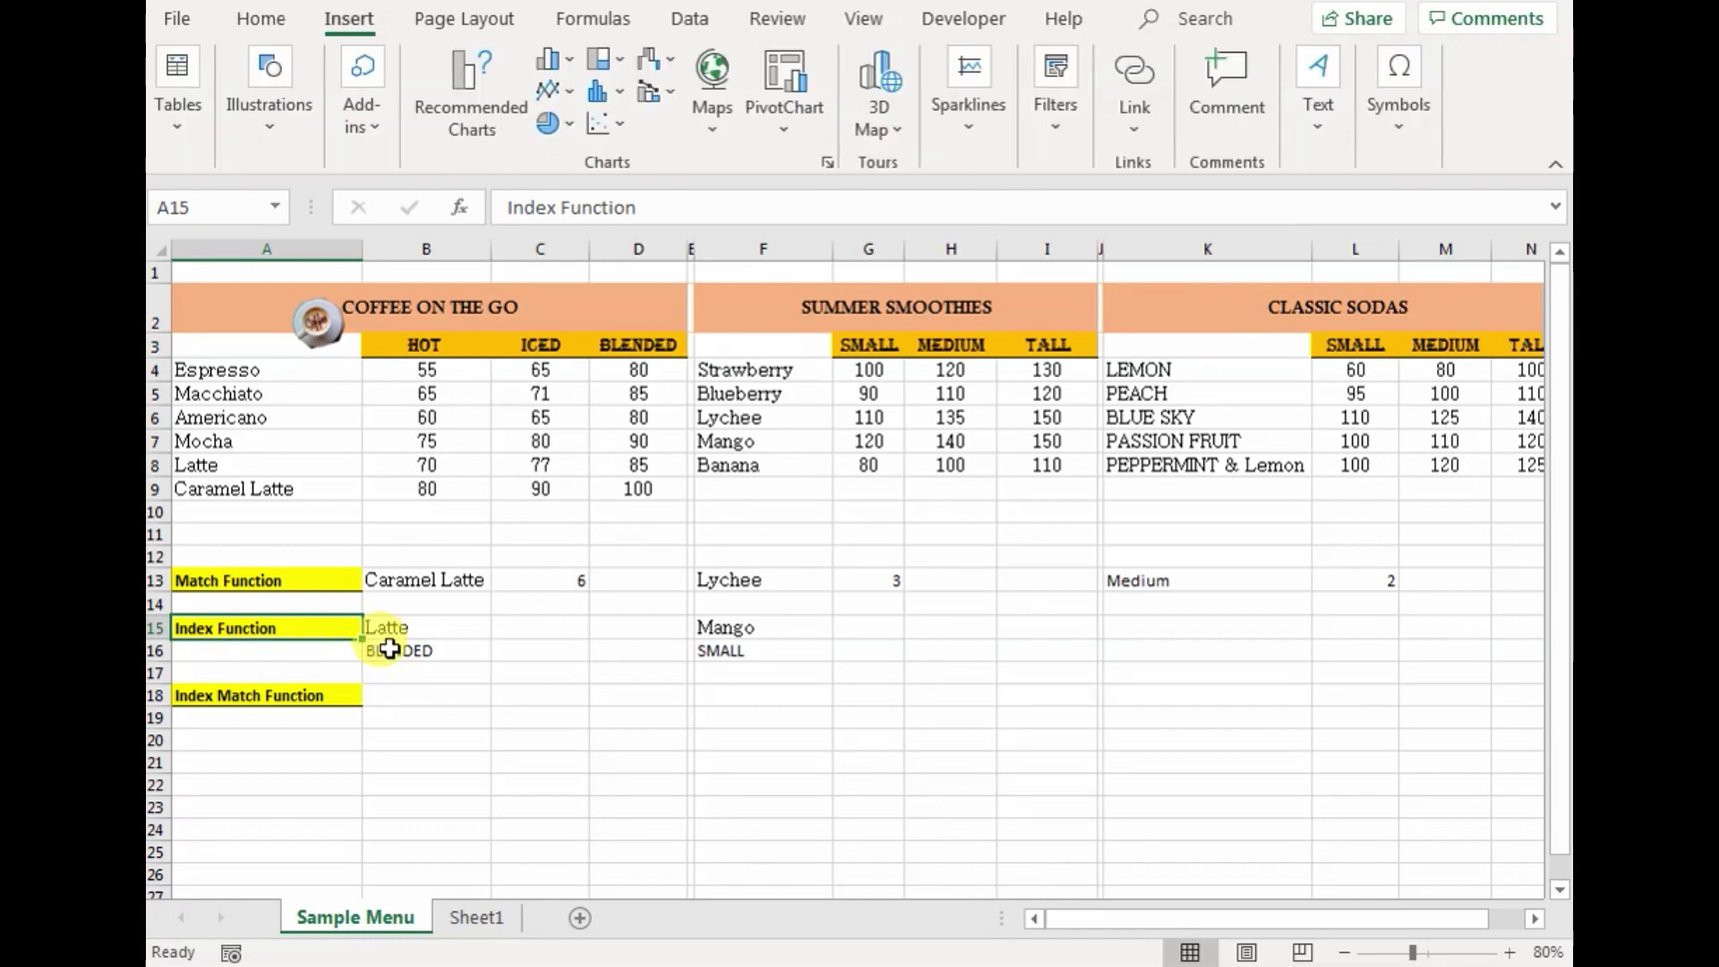
pyautogui.moveTo(407, 627); pyautogui.dragTo(430, 652)
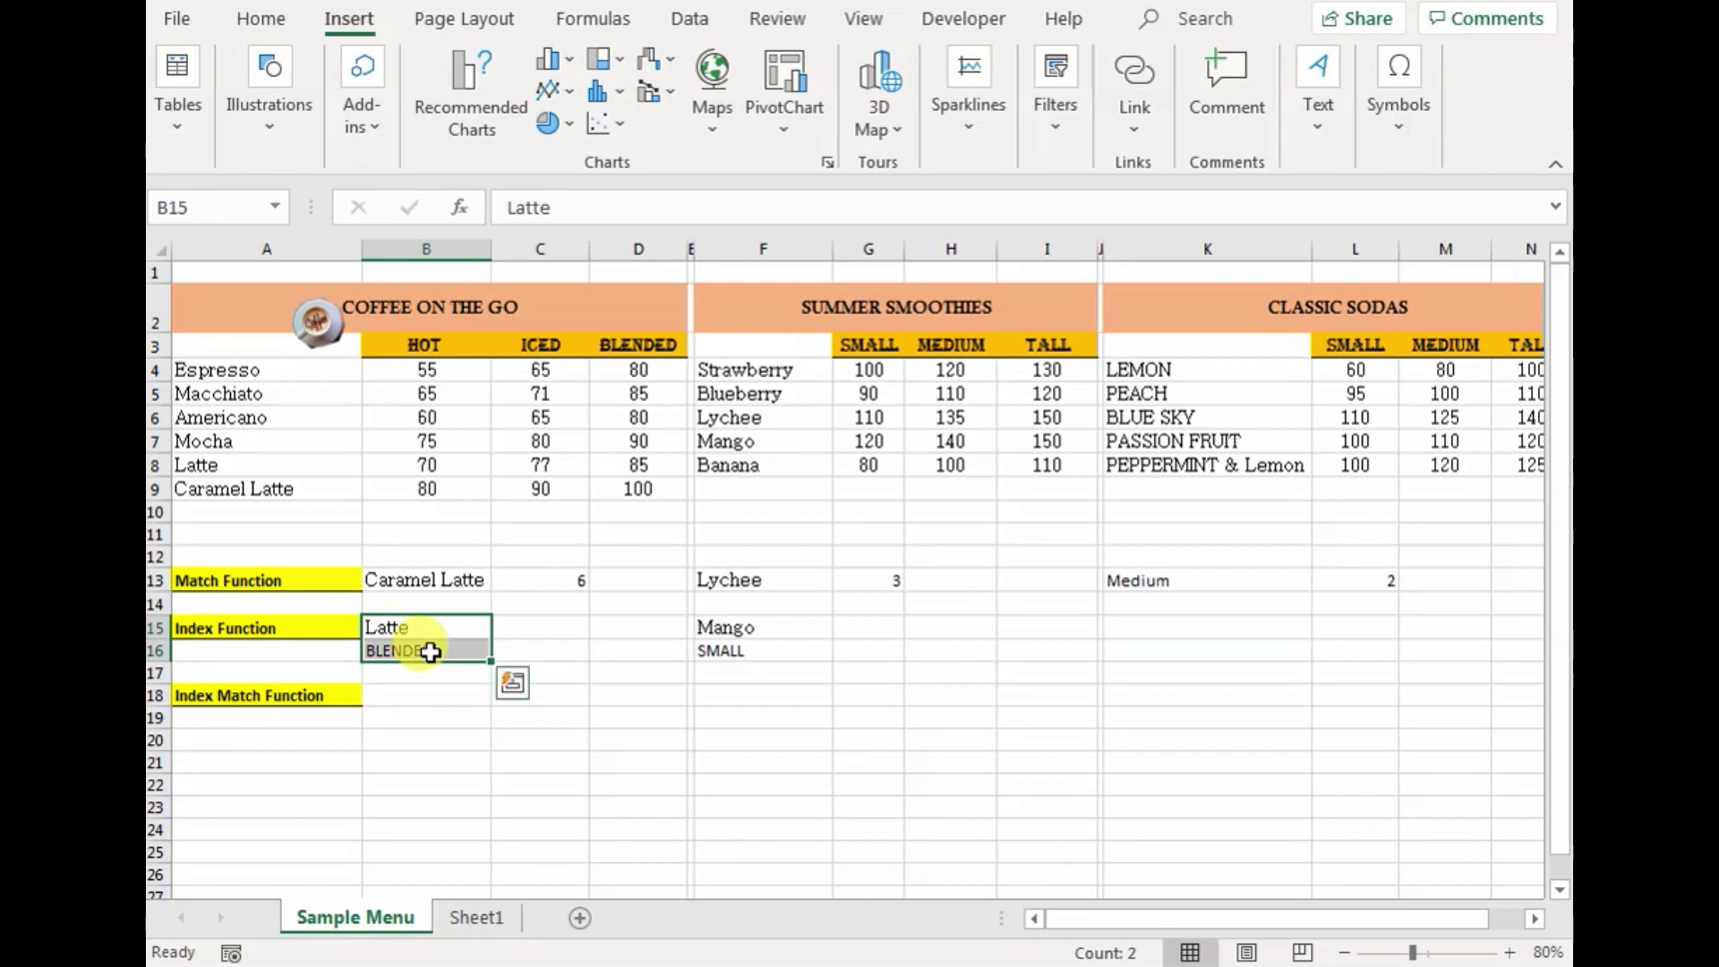
pyautogui.click(474, 632)
pyautogui.press('Right')
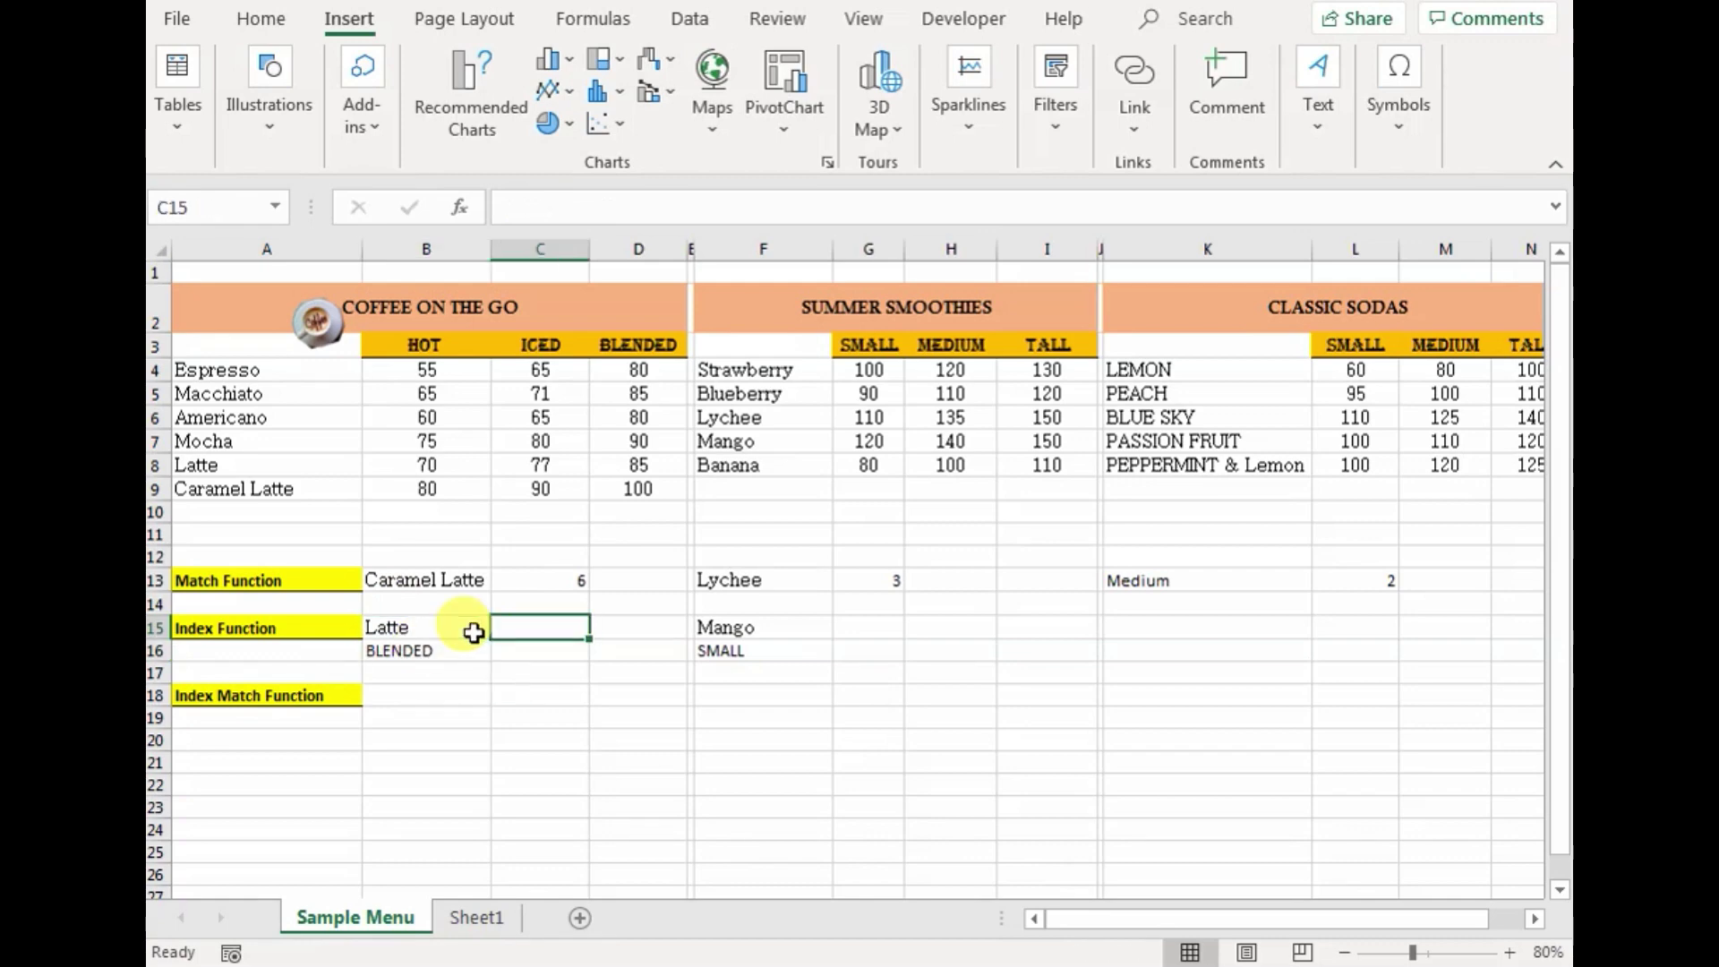
pyautogui.write('=index')
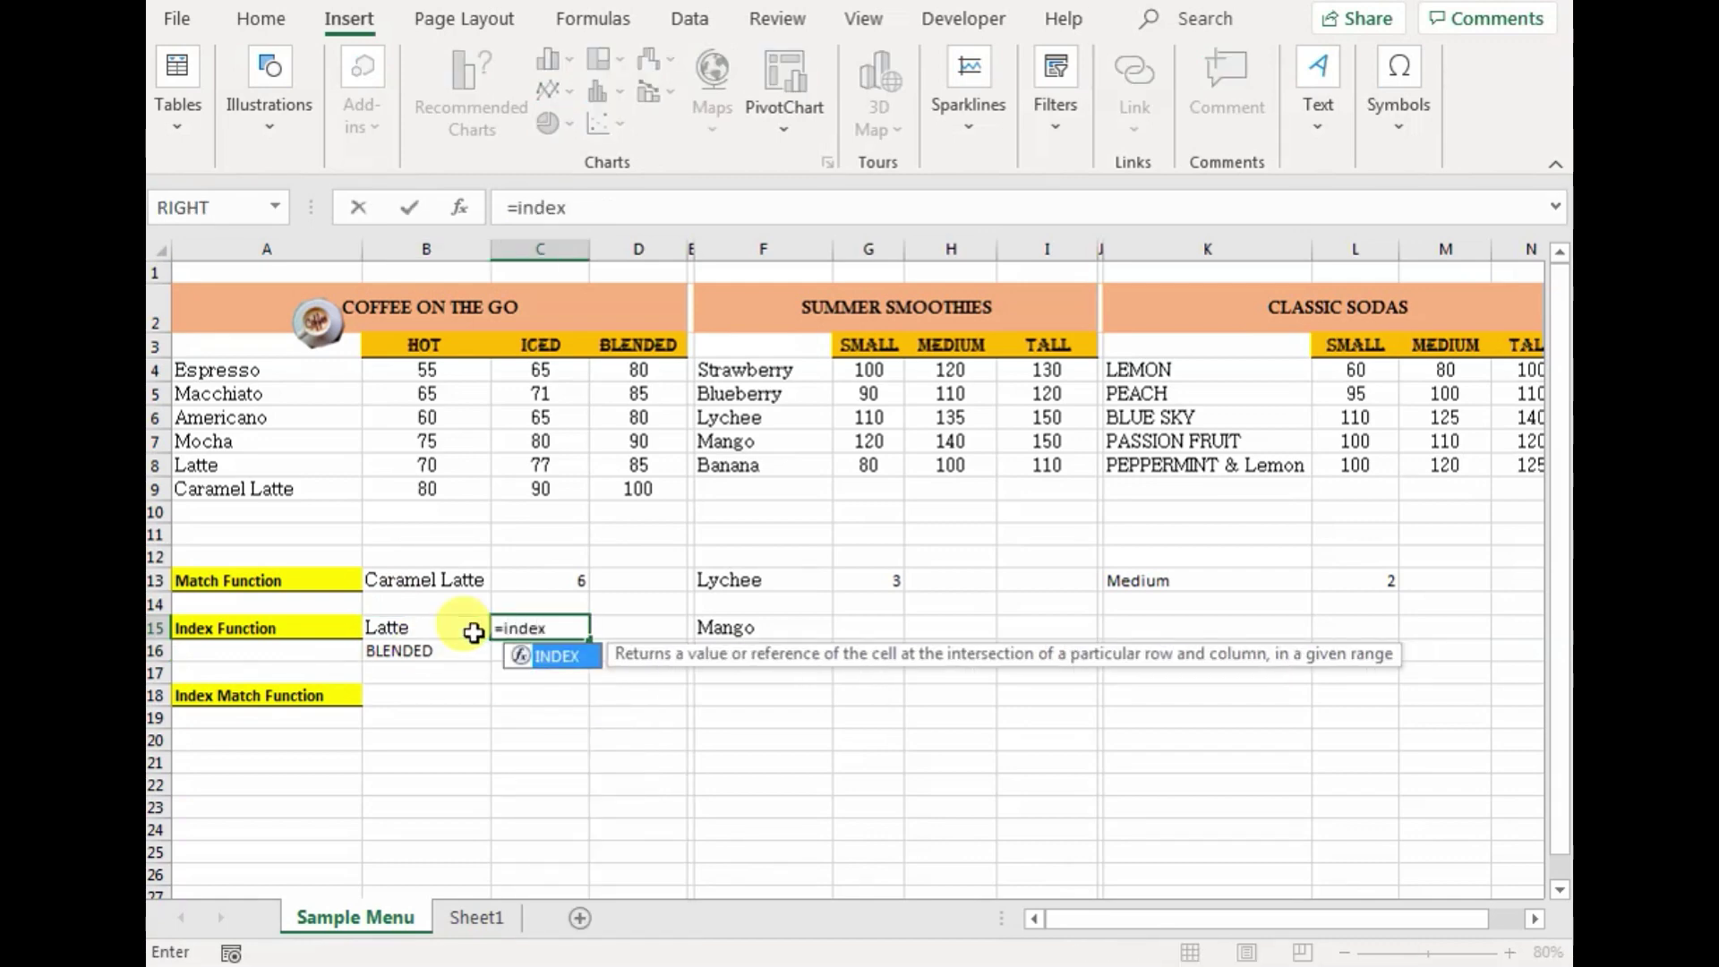
pyautogui.write('(')
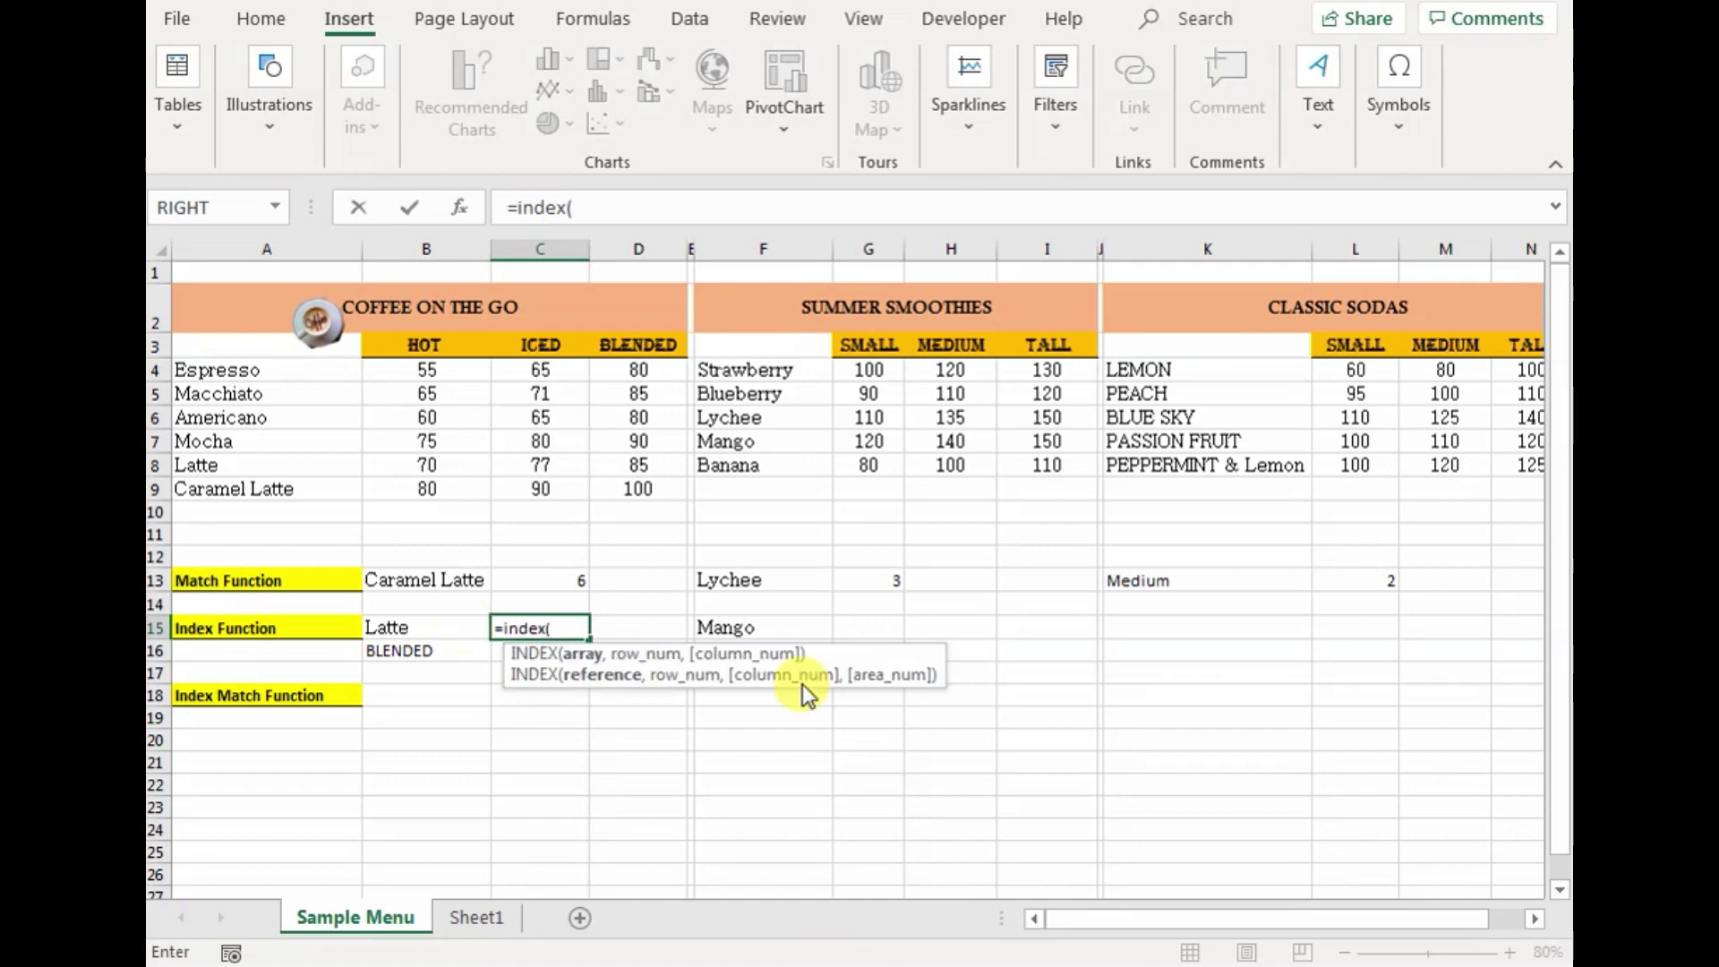
pyautogui.moveTo(417, 372); pyautogui.dragTo(614, 490)
pyautogui.moveTo(594, 629); pyautogui.dragTo(557, 622)
pyautogui.press('F4')
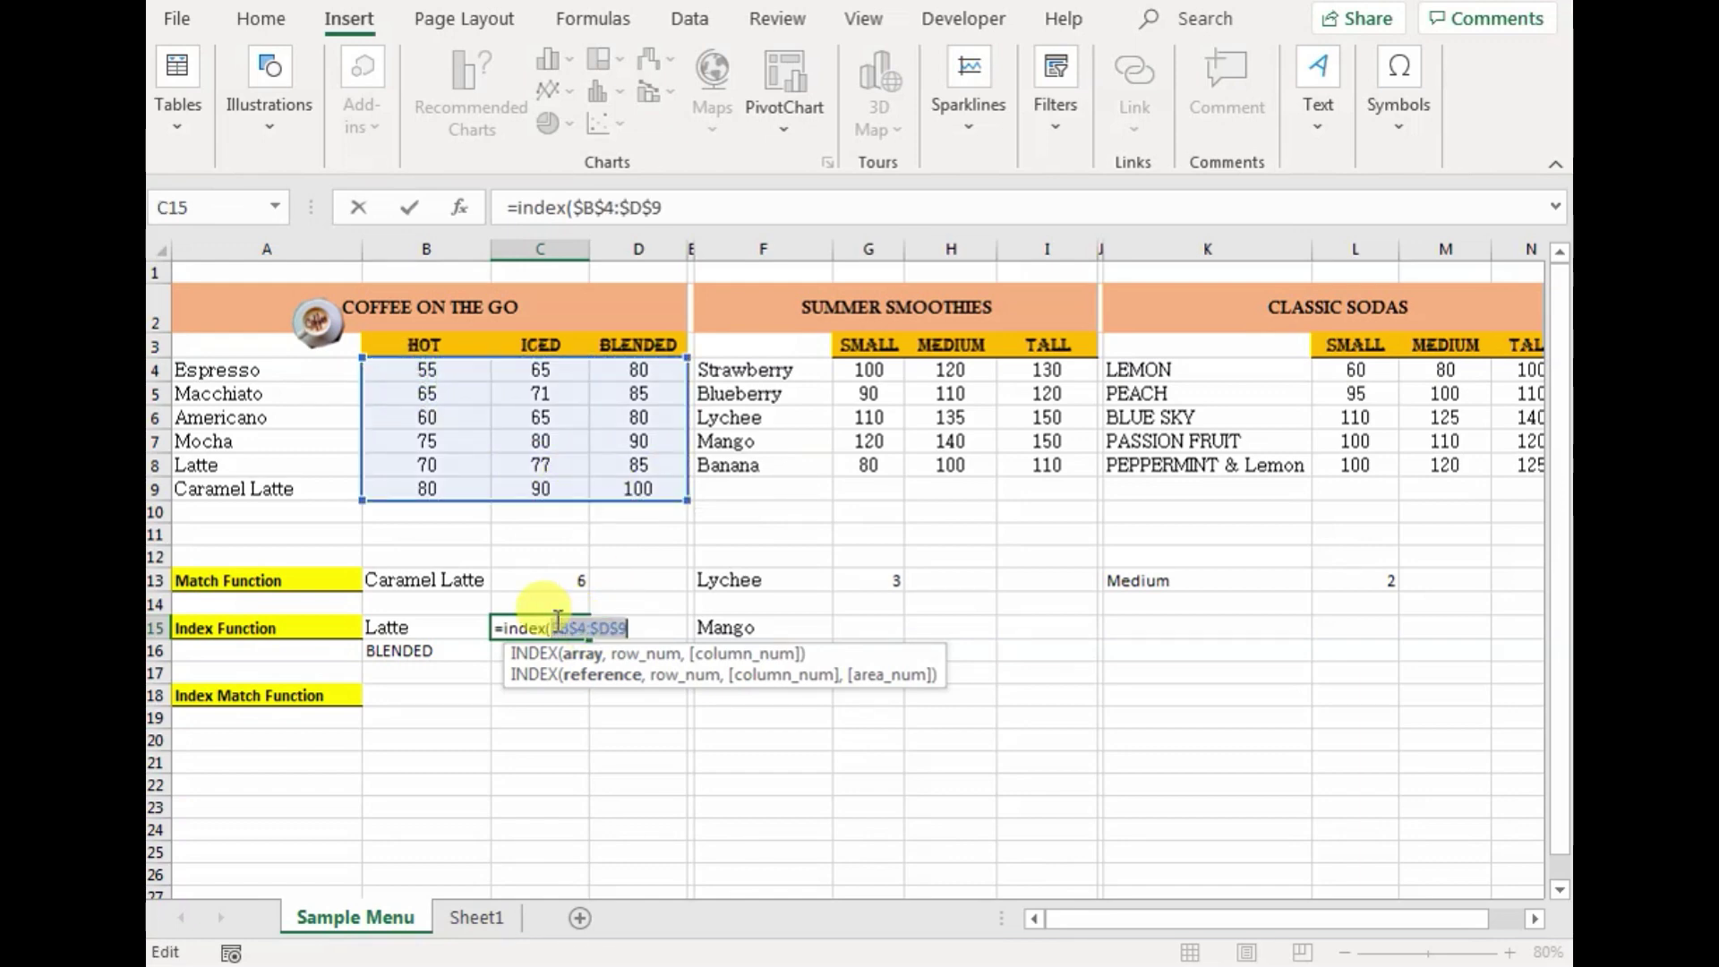
pyautogui.click(641, 624)
pyautogui.write(',')
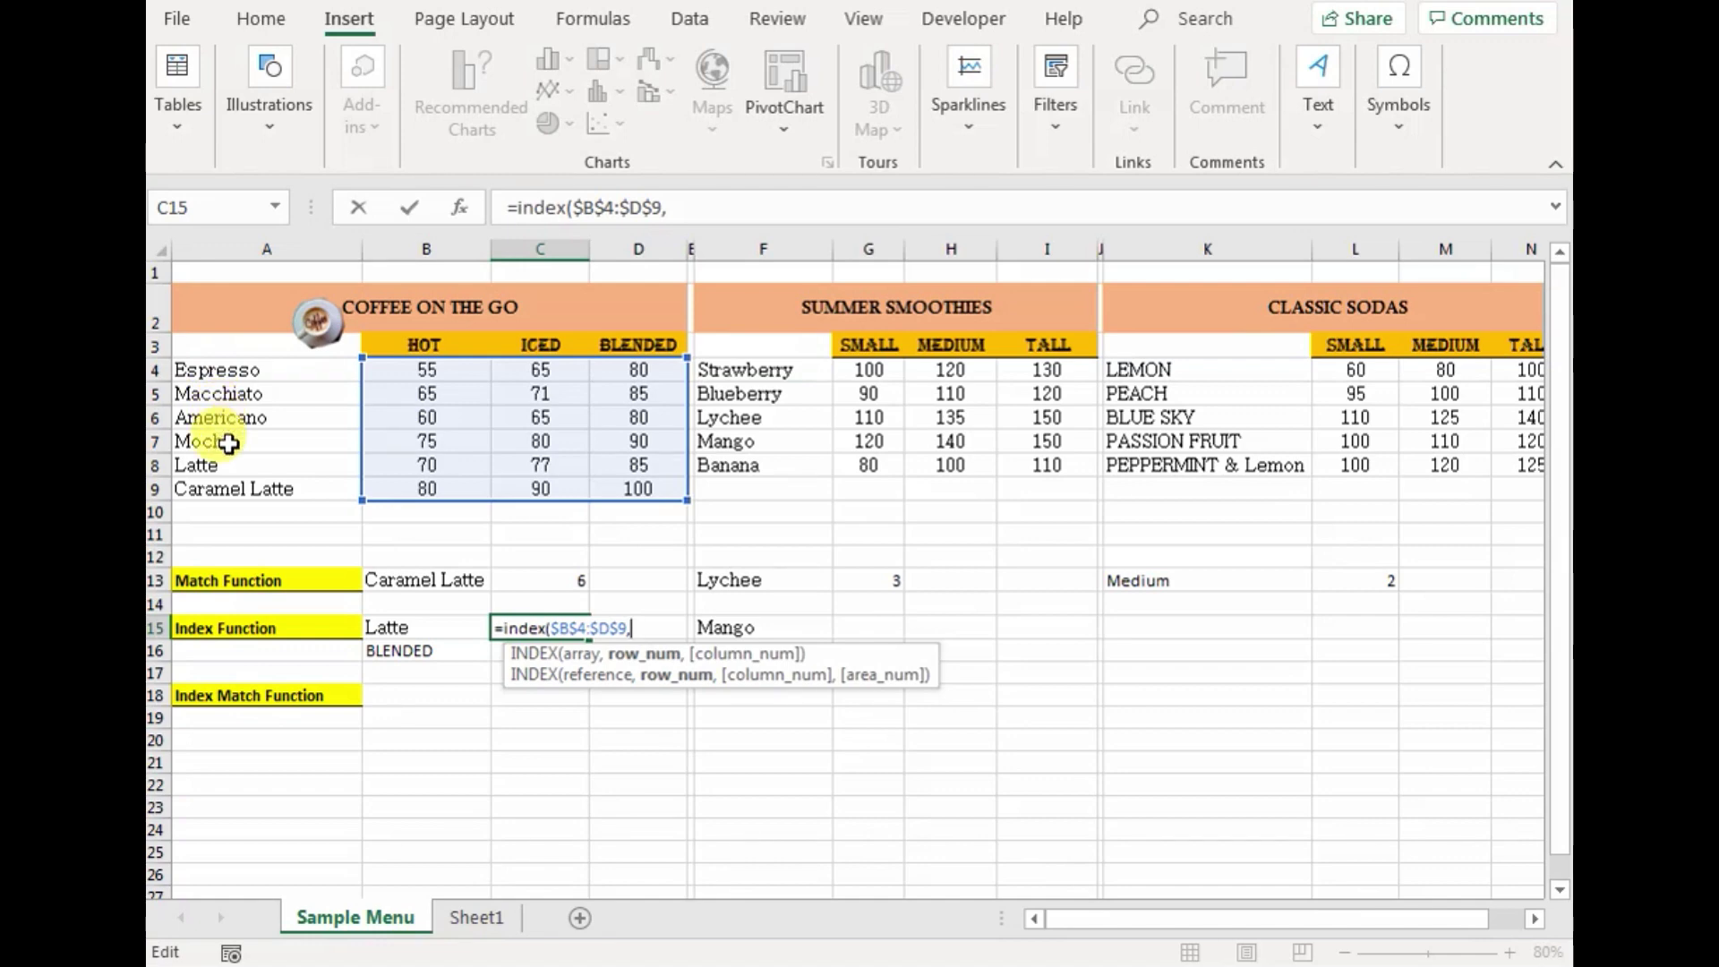
pyautogui.write('5,')
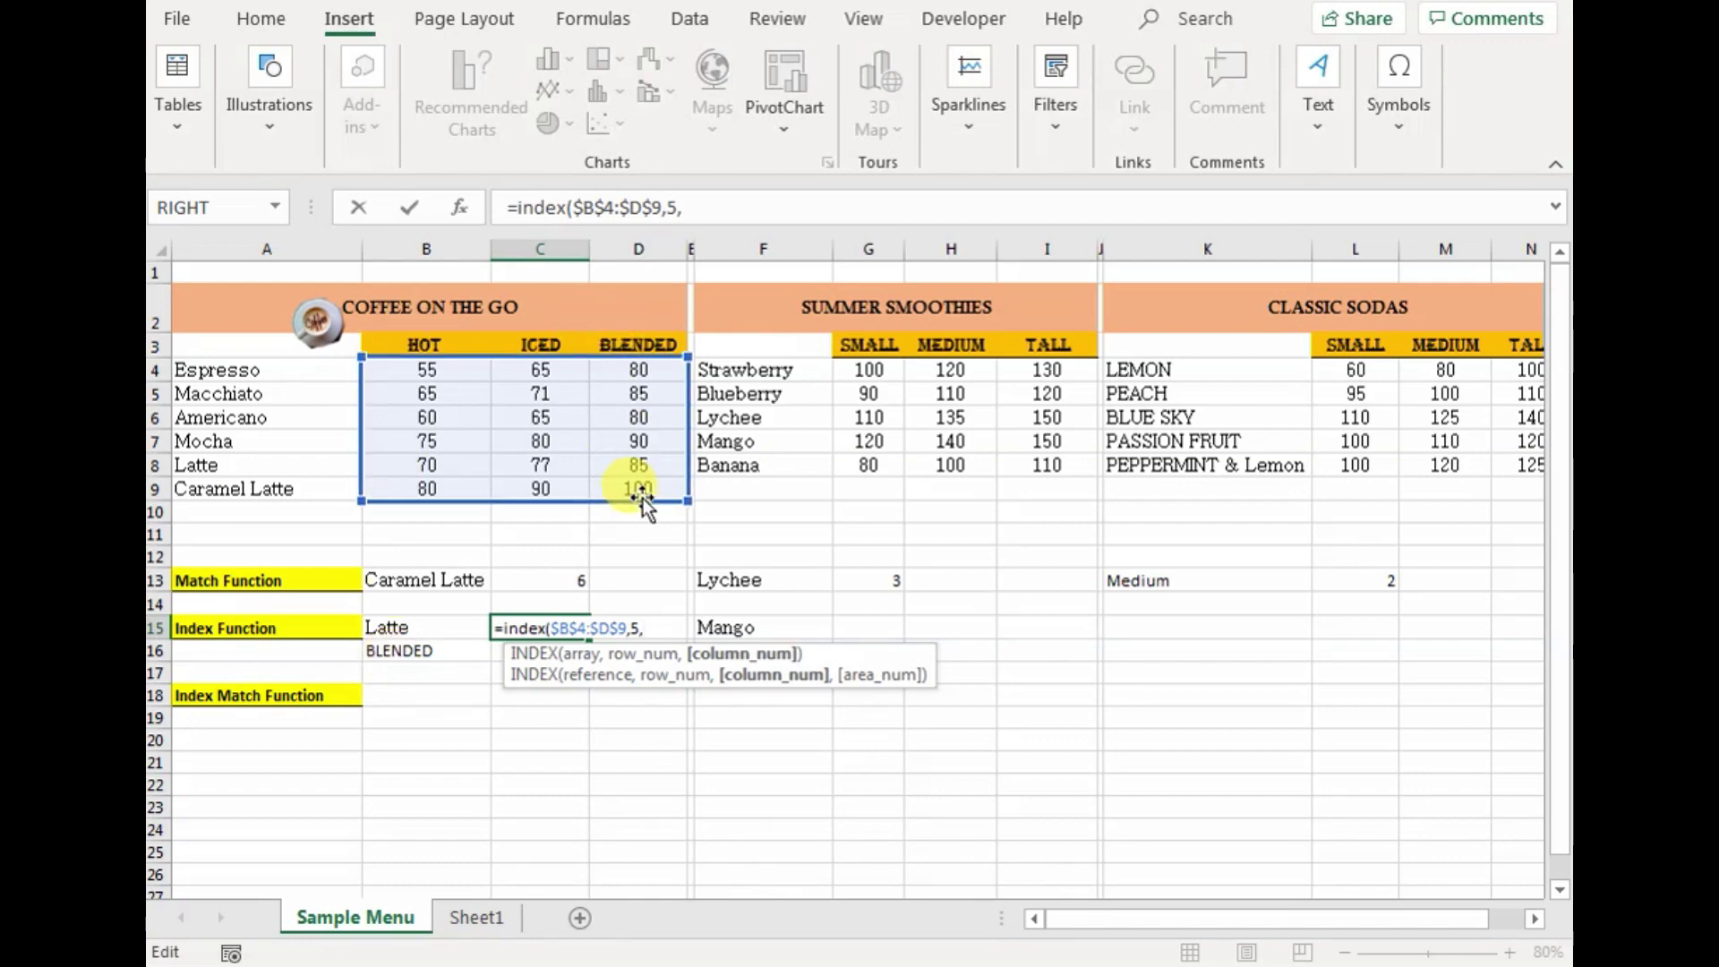
pyautogui.write('3)')
pyautogui.press('Return')
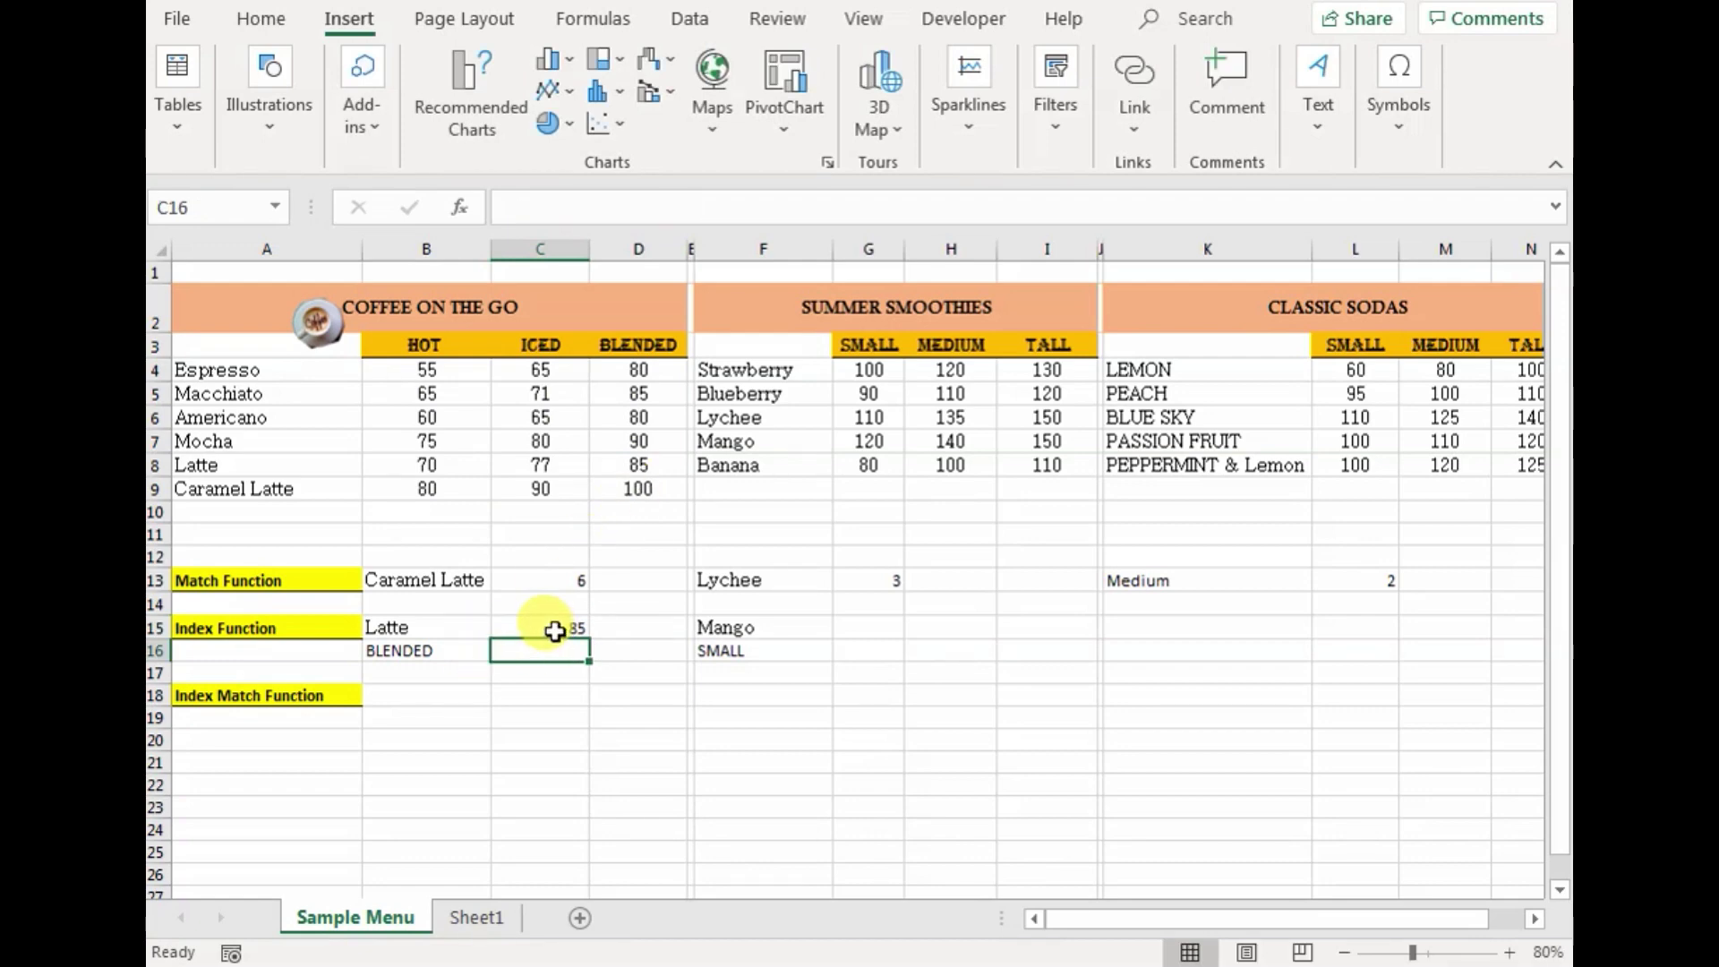
pyautogui.click(555, 631)
pyautogui.click(637, 463)
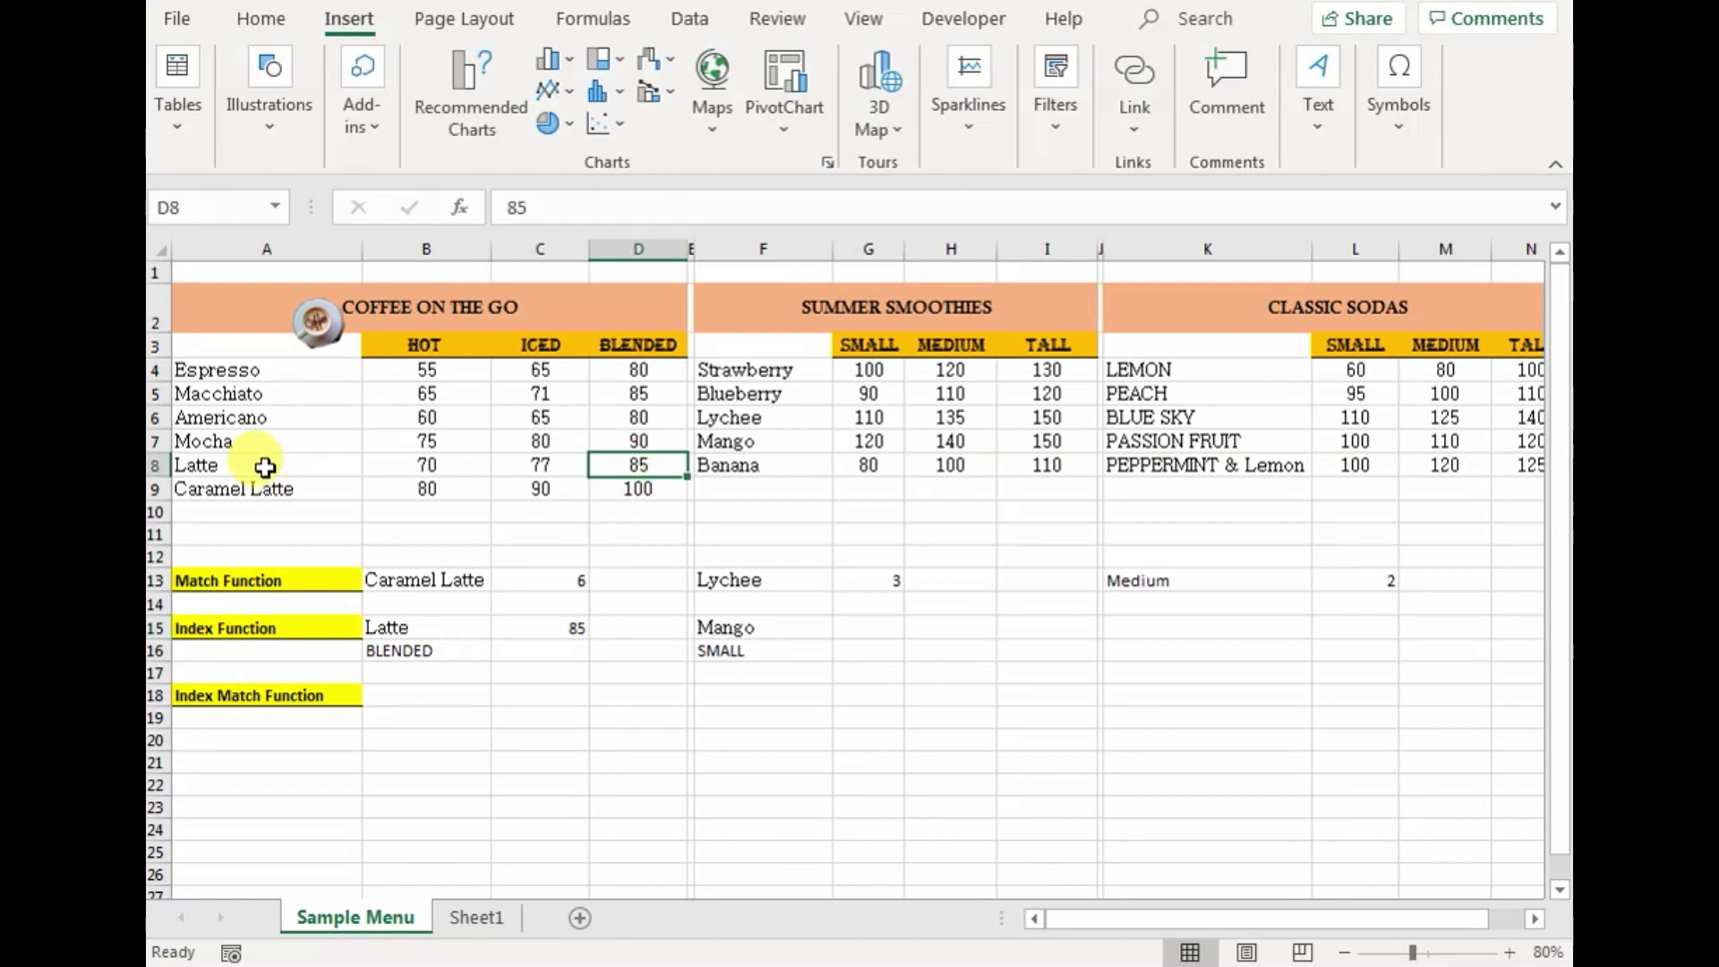
pyautogui.click(265, 467)
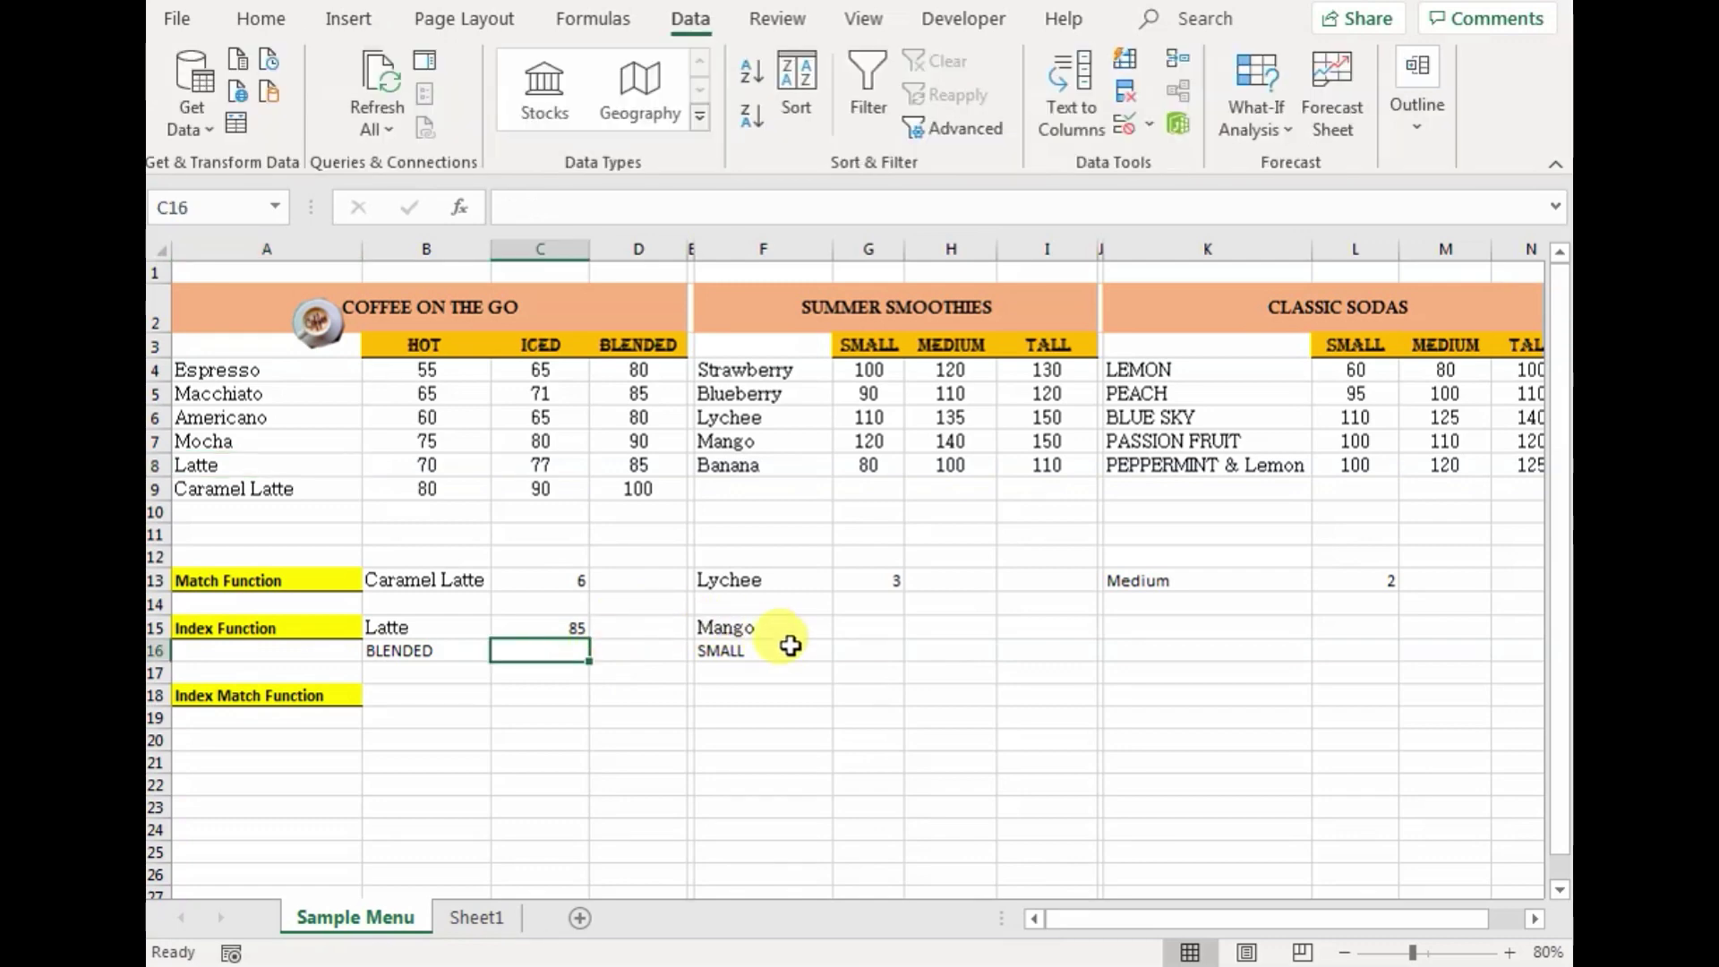
# Step: Add a list data validation to F13 using the Summer Smoothies names in F4:F8 as the source
pyautogui.moveTo(785, 632); pyautogui.dragTo(798, 665)
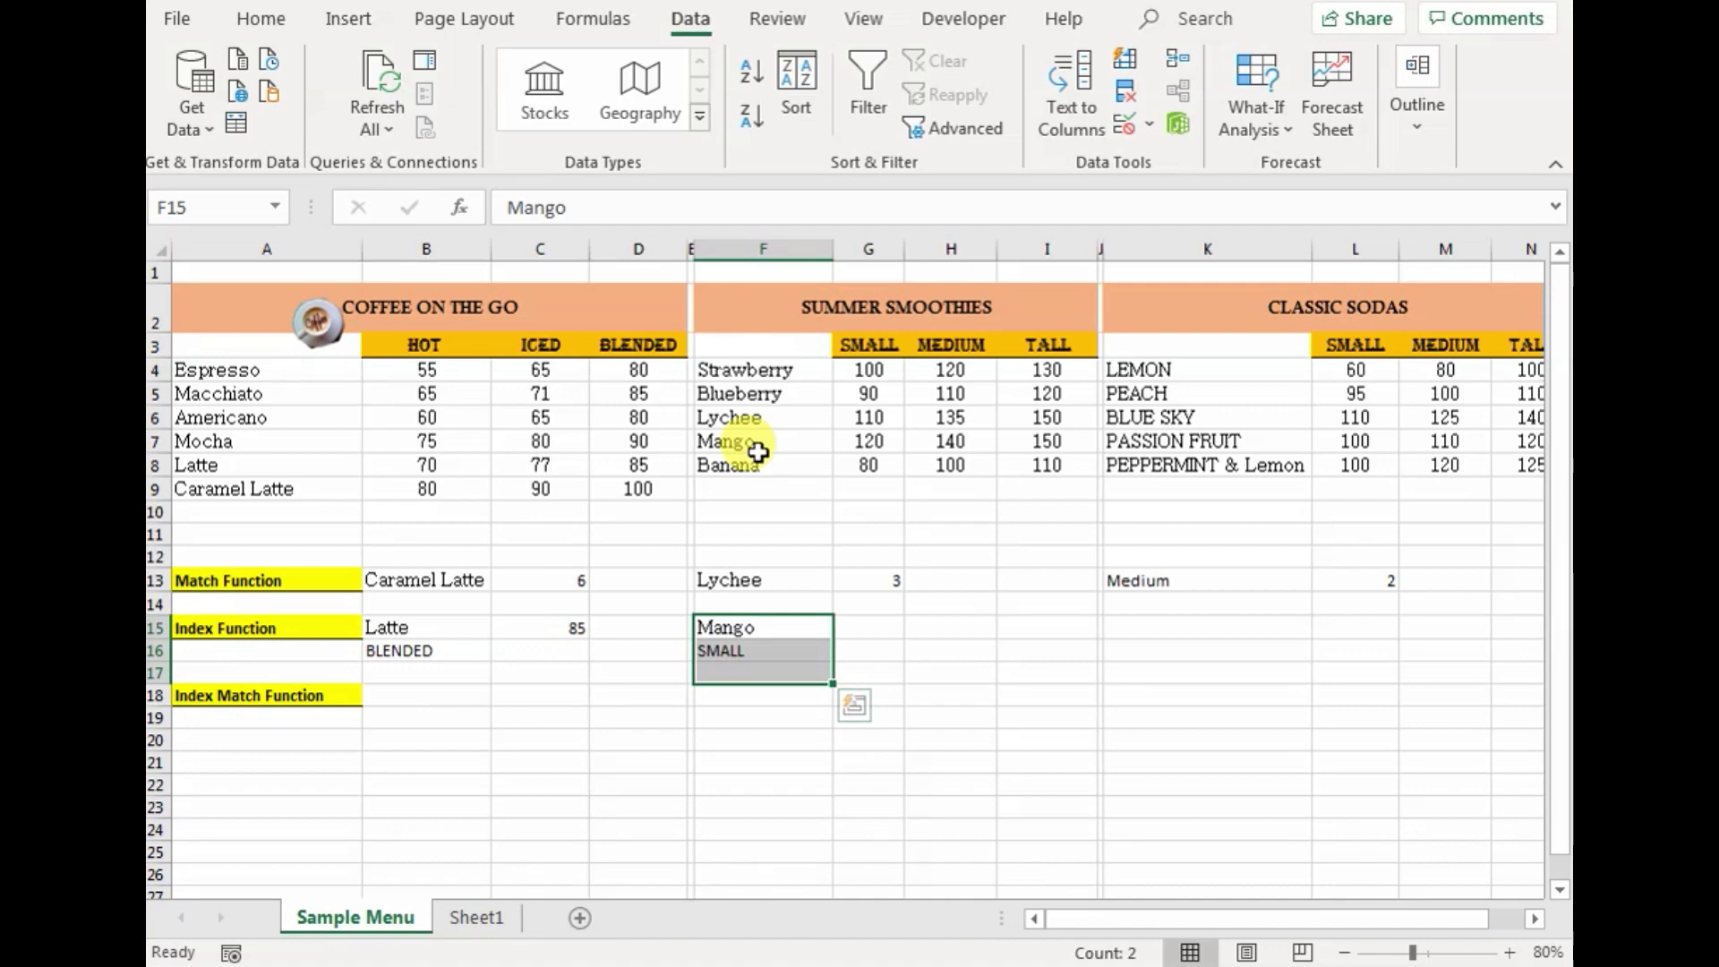
pyautogui.click(892, 581)
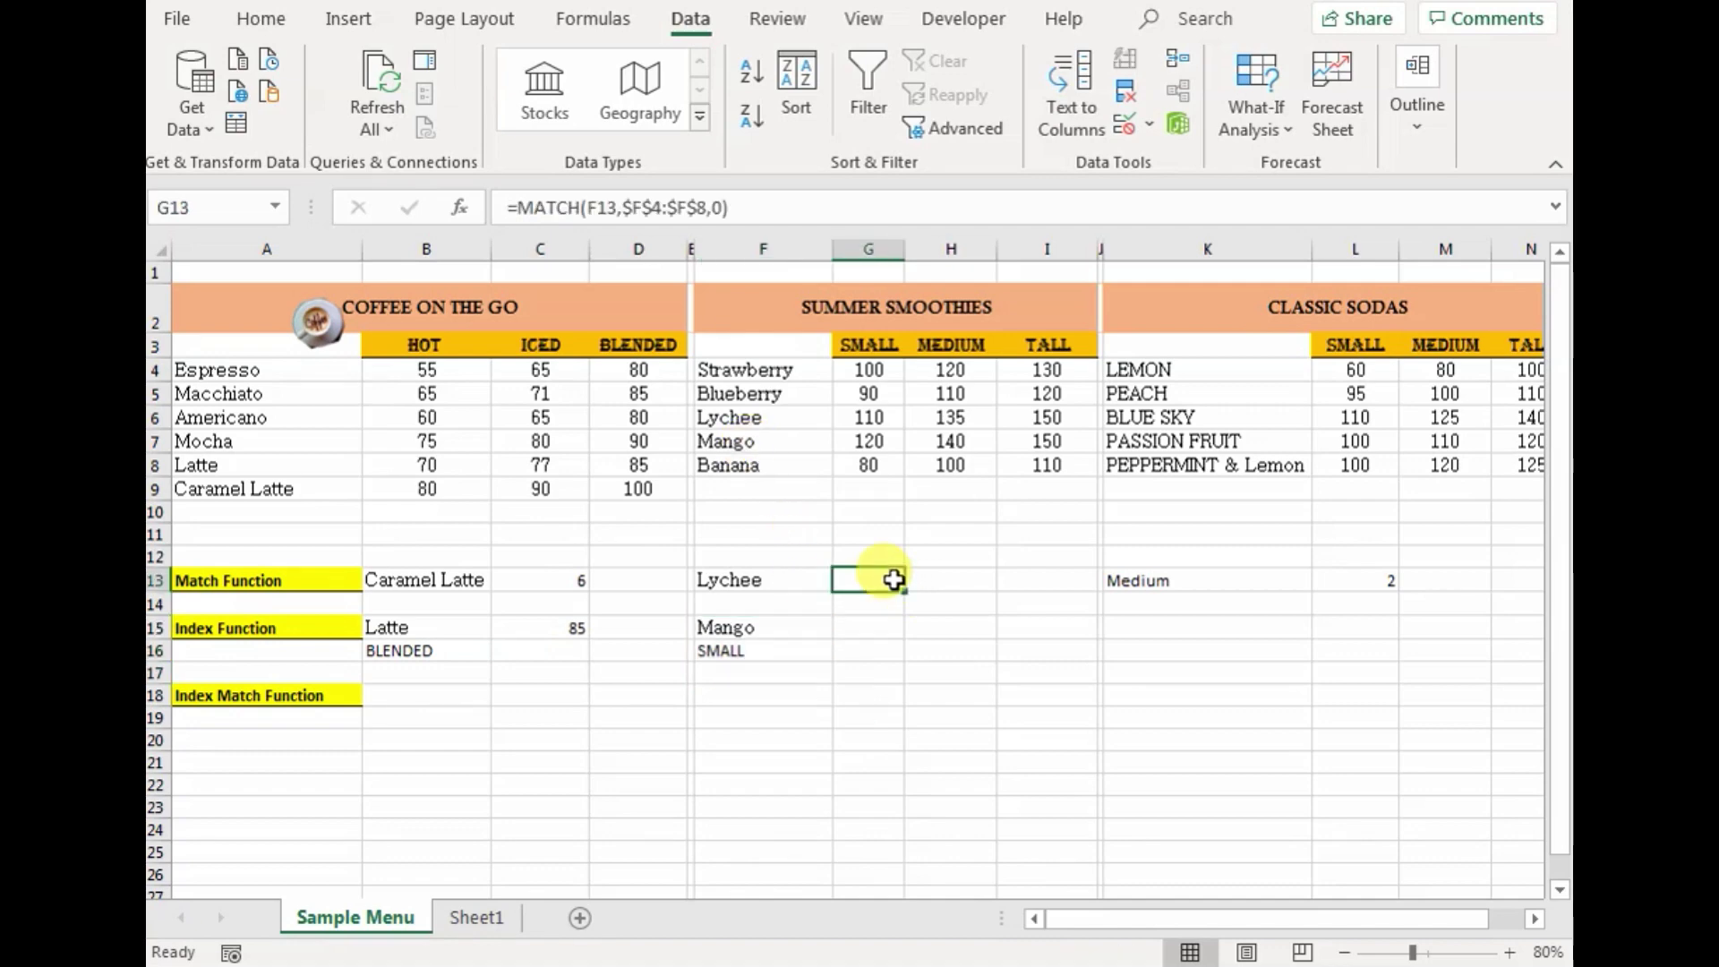
pyautogui.click(772, 591)
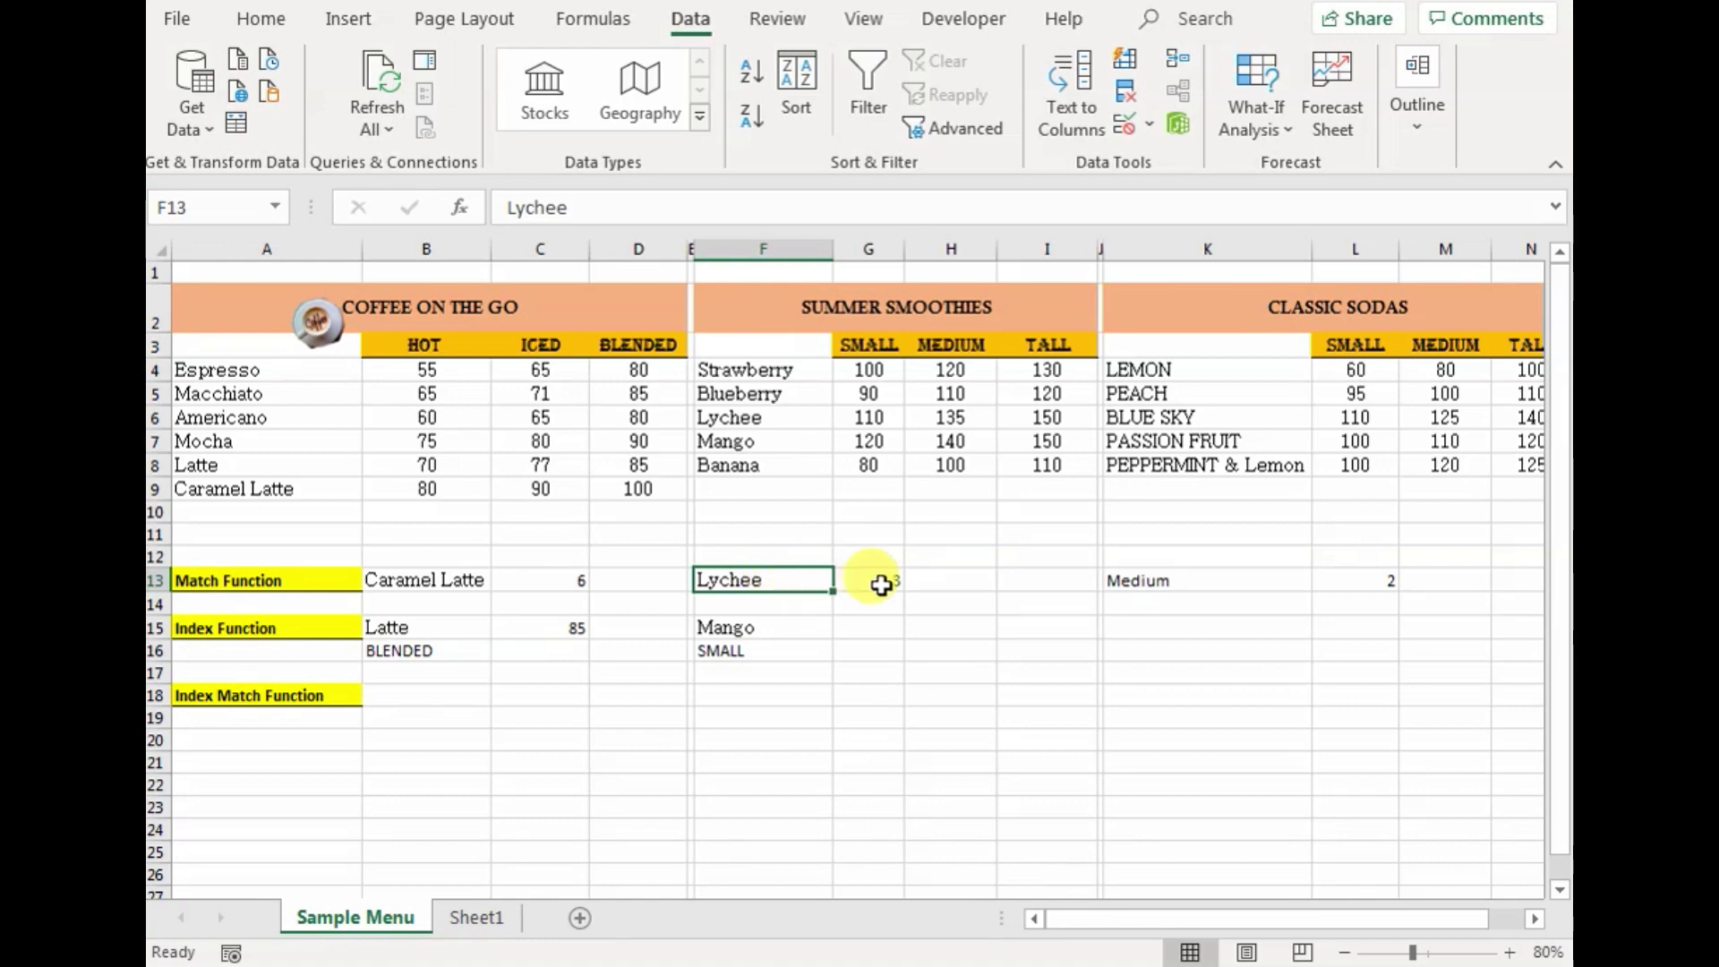
pyautogui.click(1148, 129)
pyautogui.click(1151, 159)
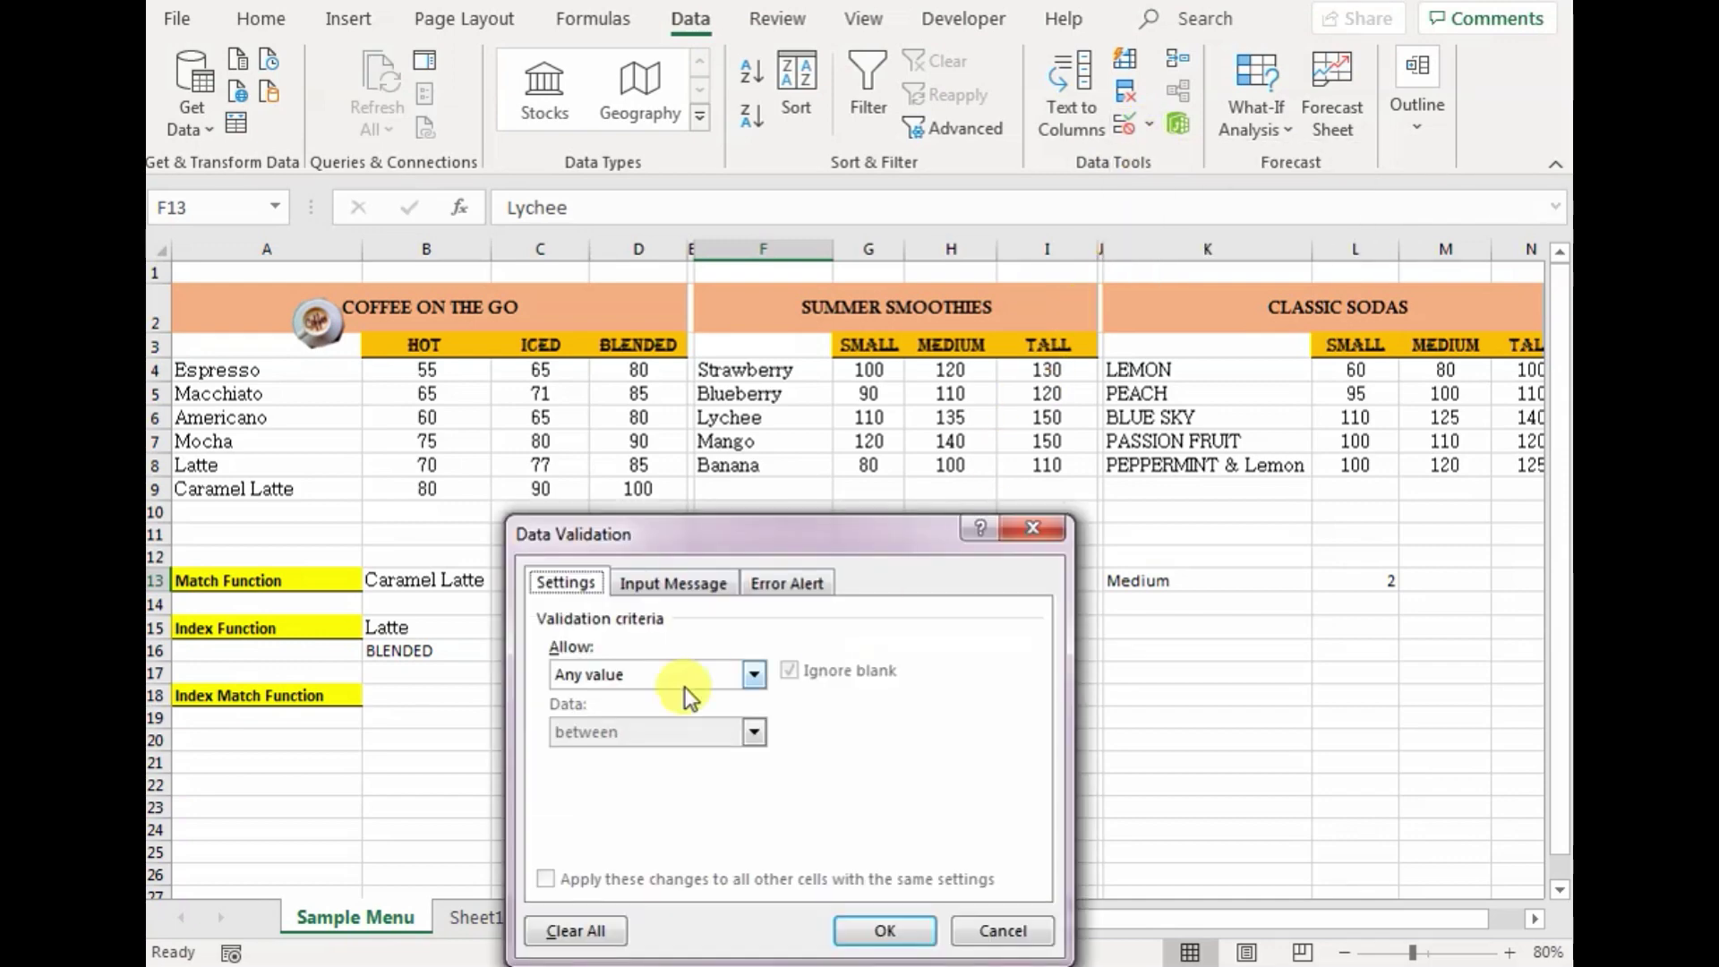
pyautogui.click(761, 684)
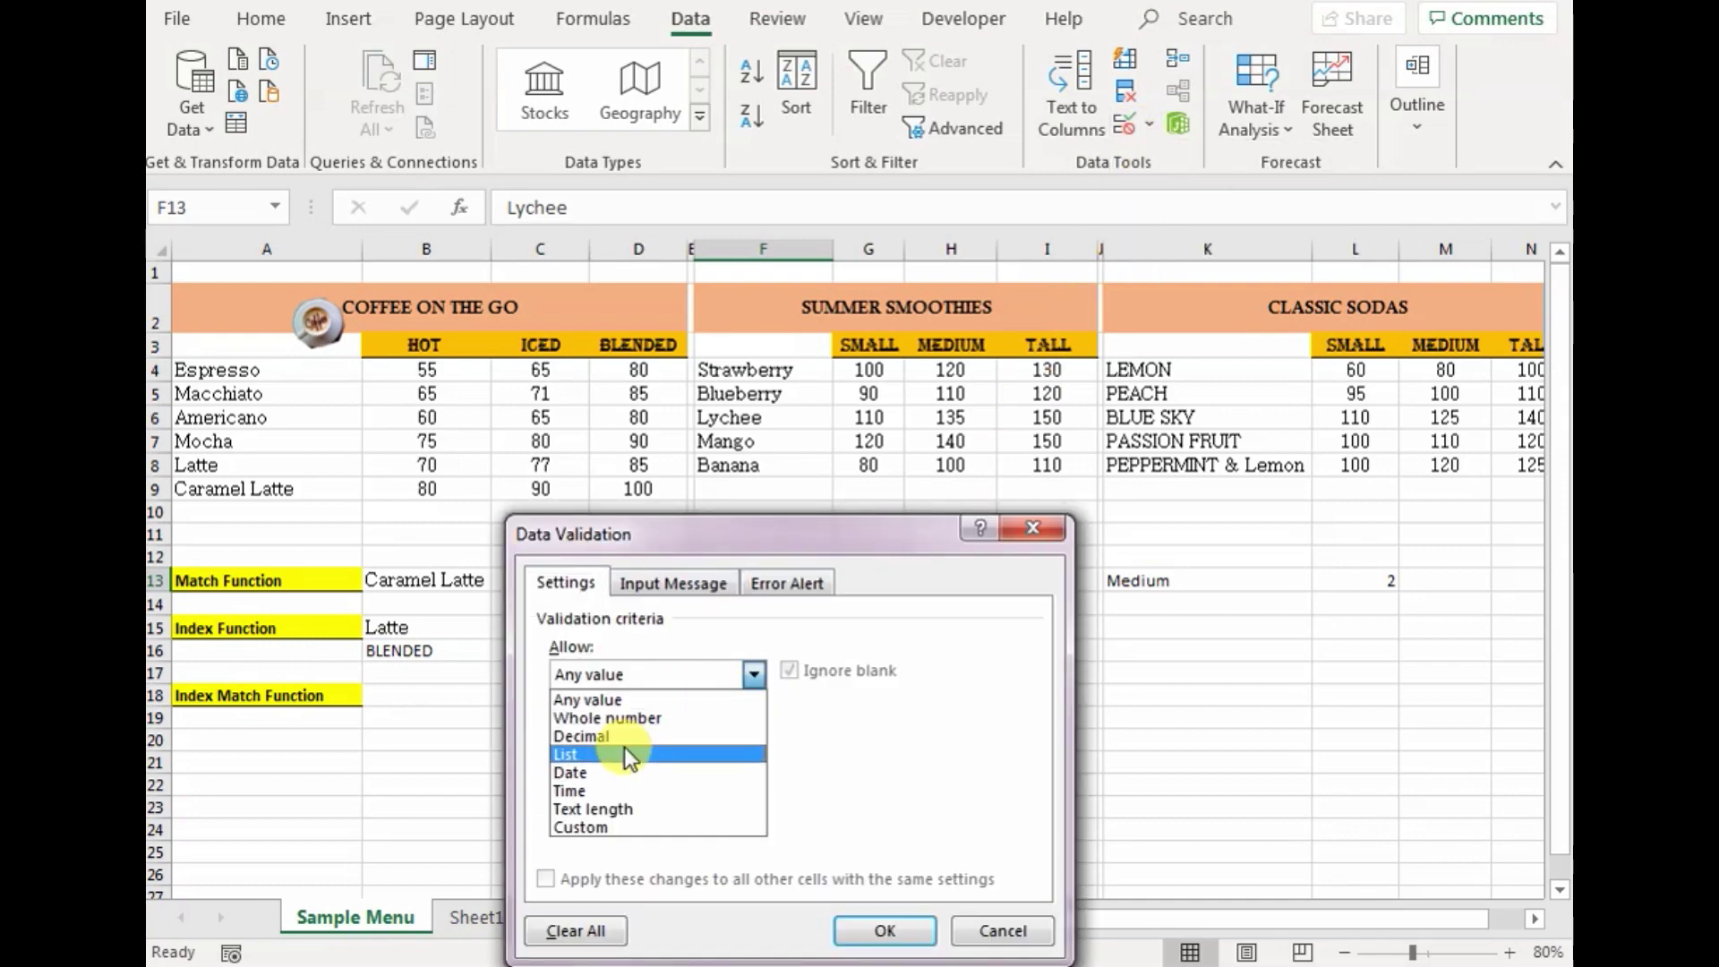
pyautogui.click(626, 756)
pyautogui.click(628, 788)
pyautogui.moveTo(727, 368); pyautogui.dragTo(738, 472)
pyautogui.click(890, 929)
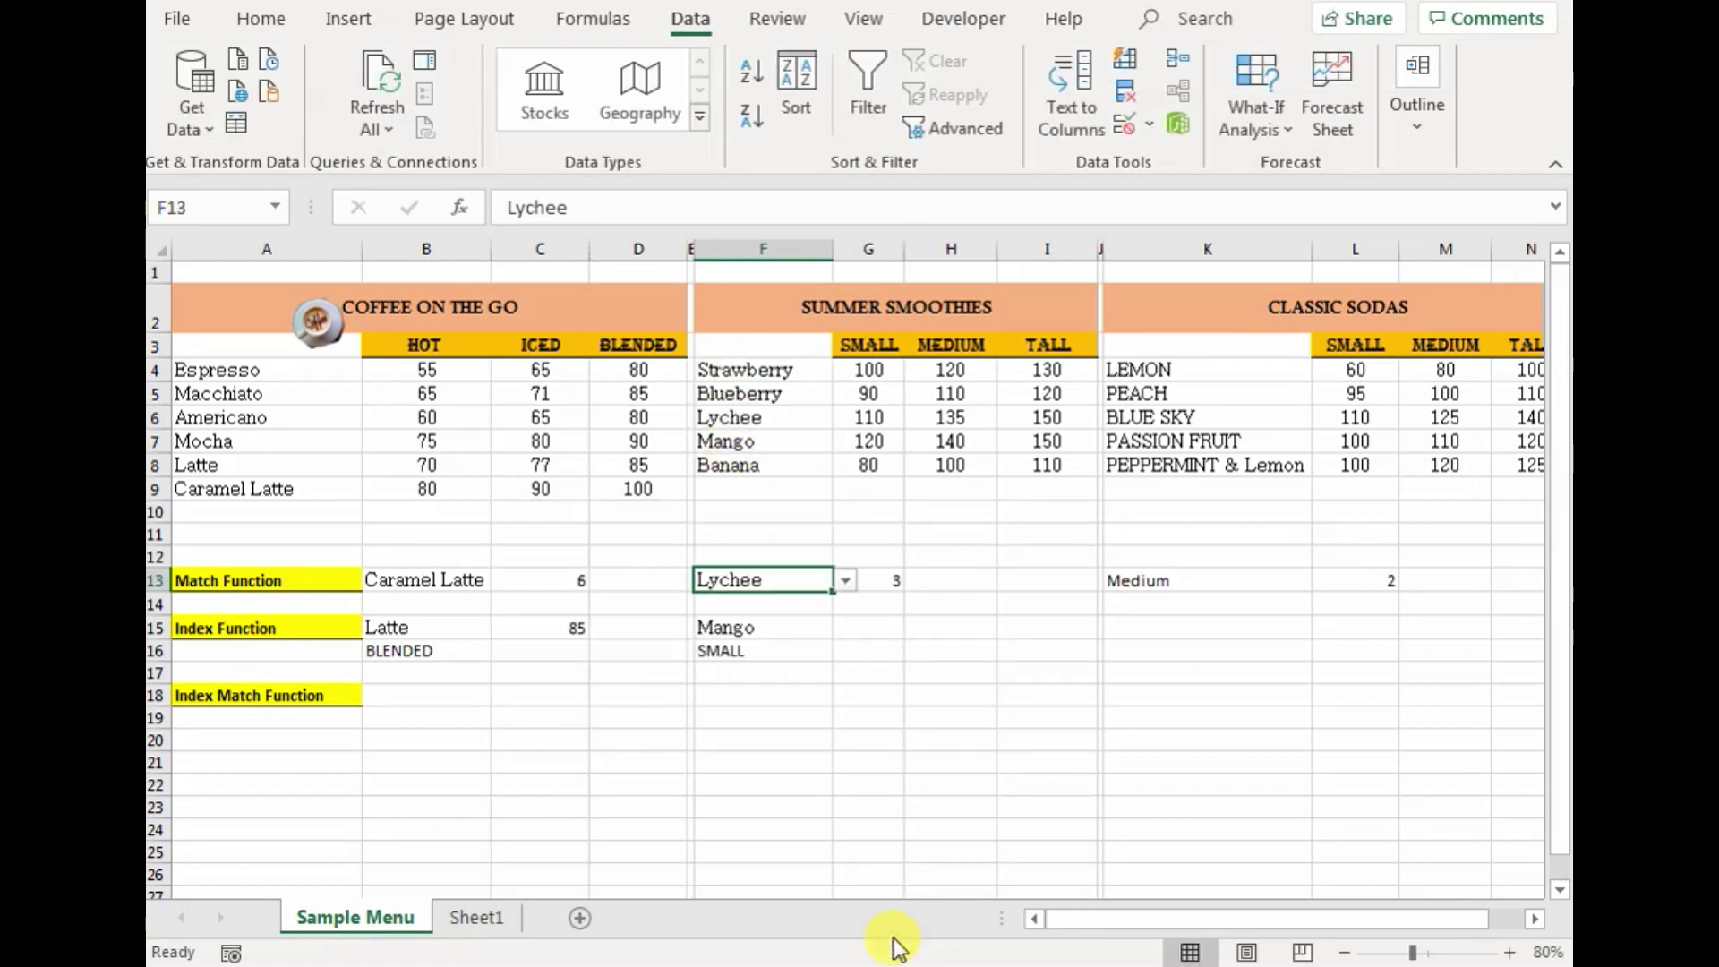
# Step: Choose Mango from the dropdown list in F13 and check the MATCH result in G13
pyautogui.click(846, 581)
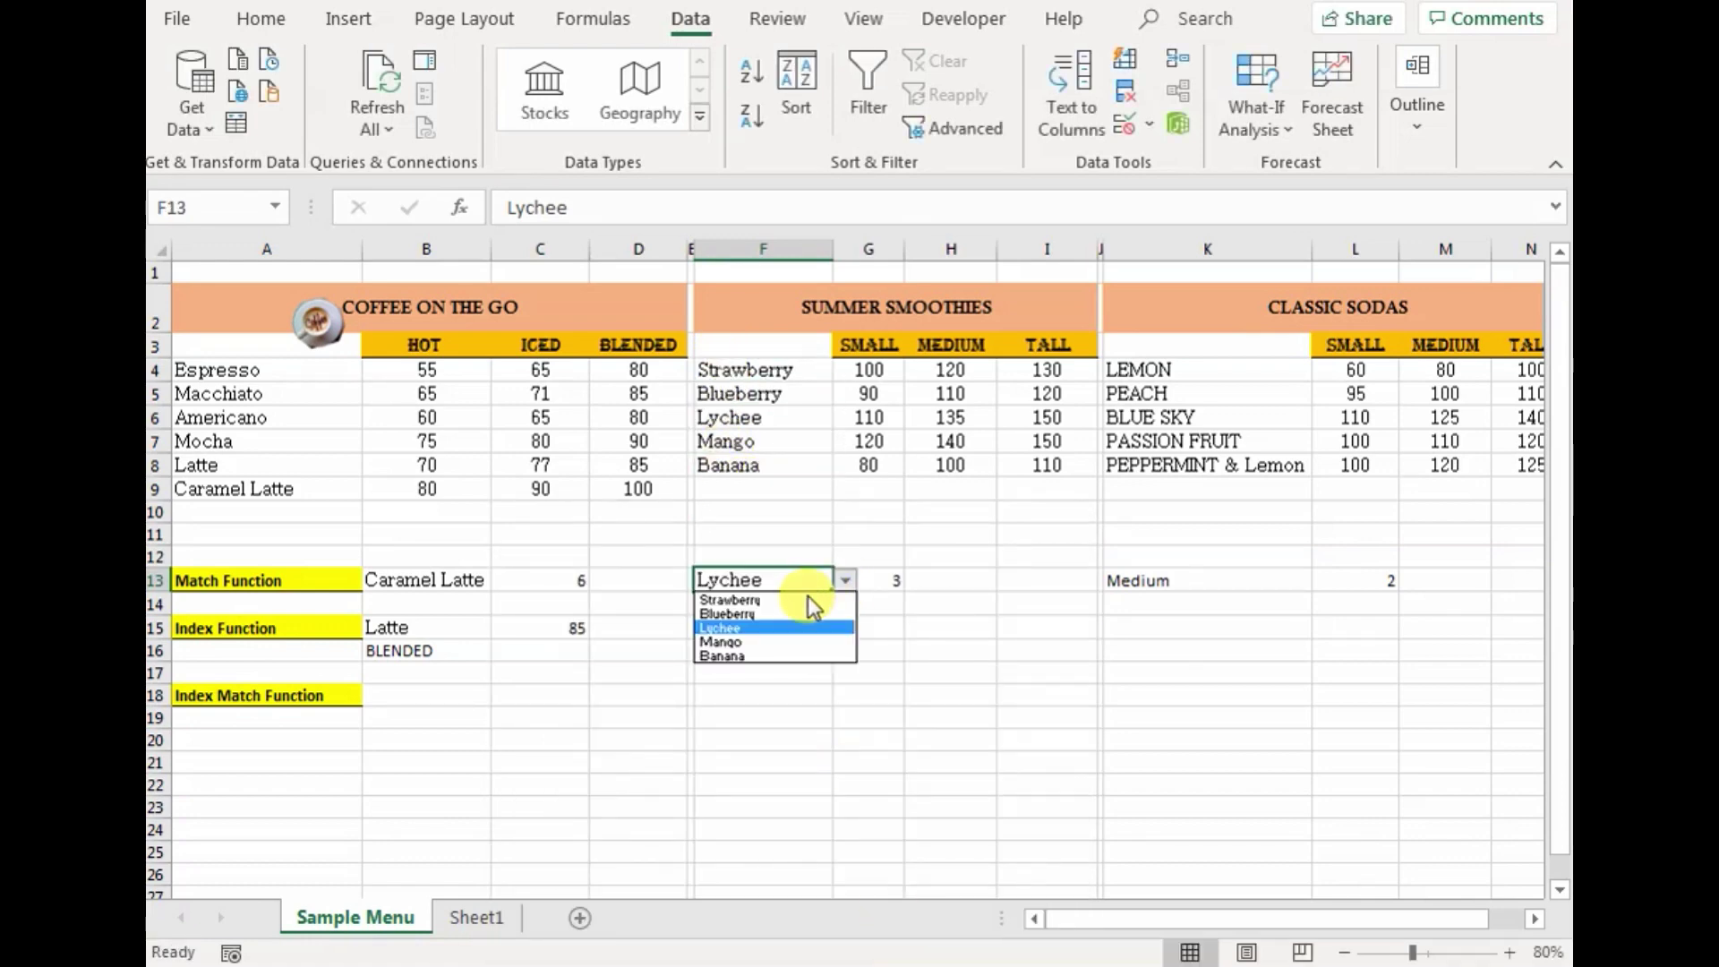
pyautogui.click(770, 637)
pyautogui.click(868, 580)
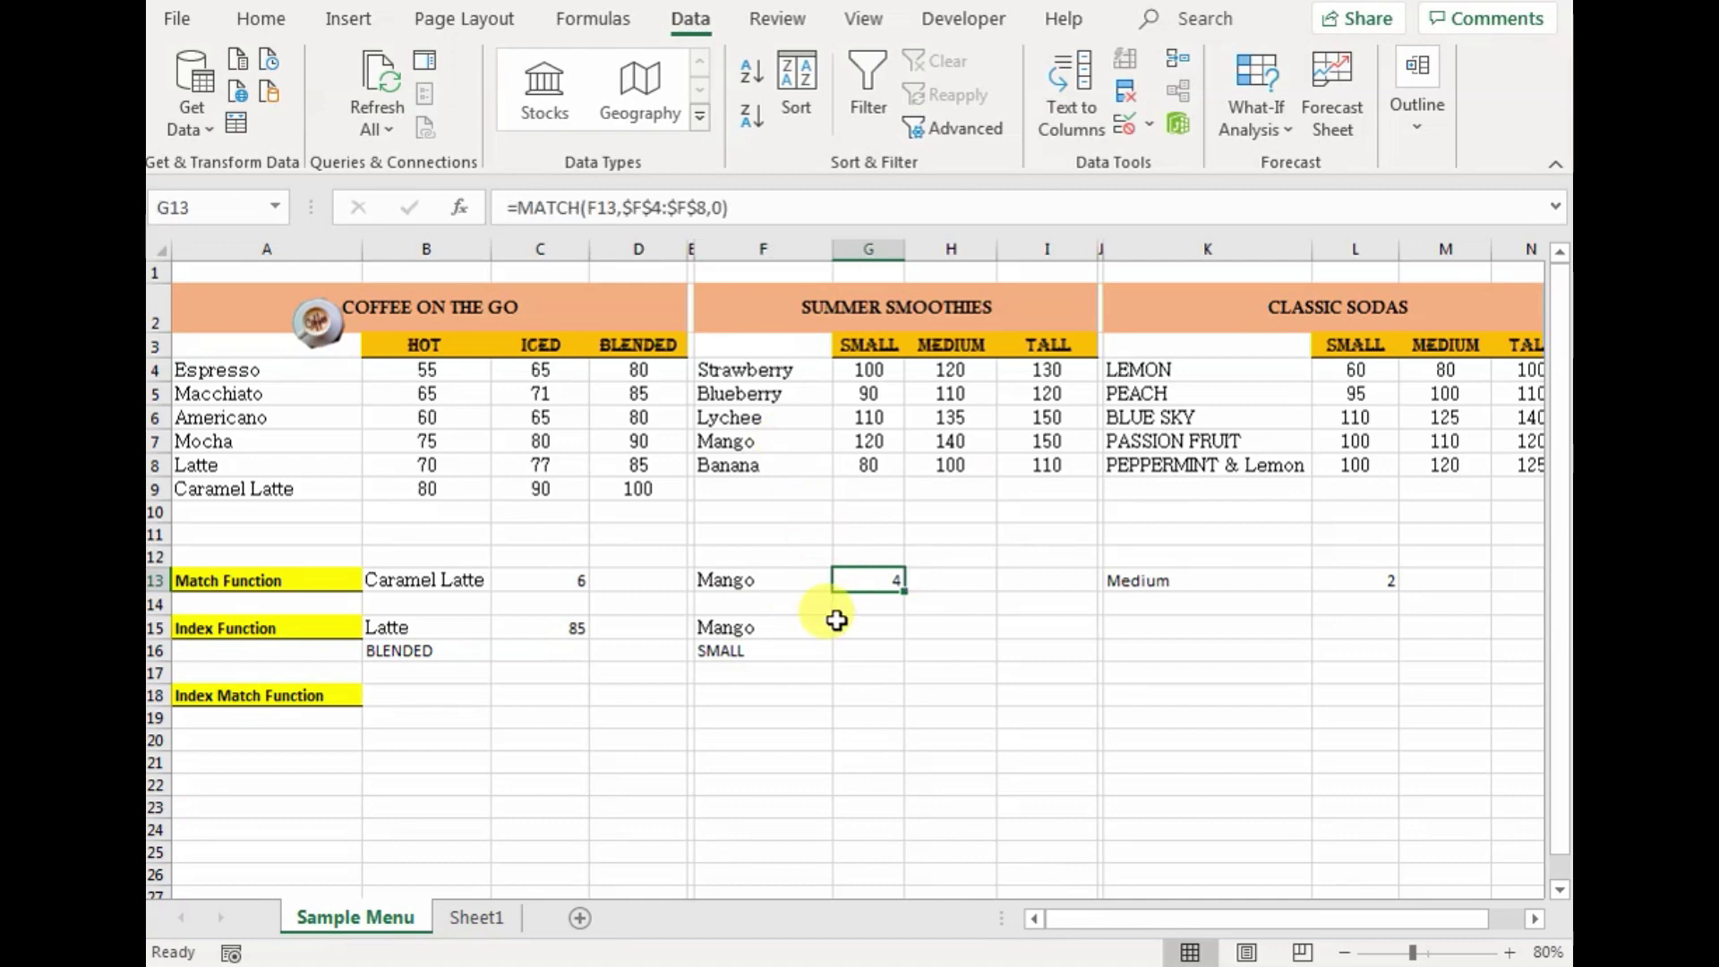
# Step: Enter =INDEX($G$4:$I$8,4,1) in G15 to return the small Mango price, and check it against the smoothies table
pyautogui.click(842, 631)
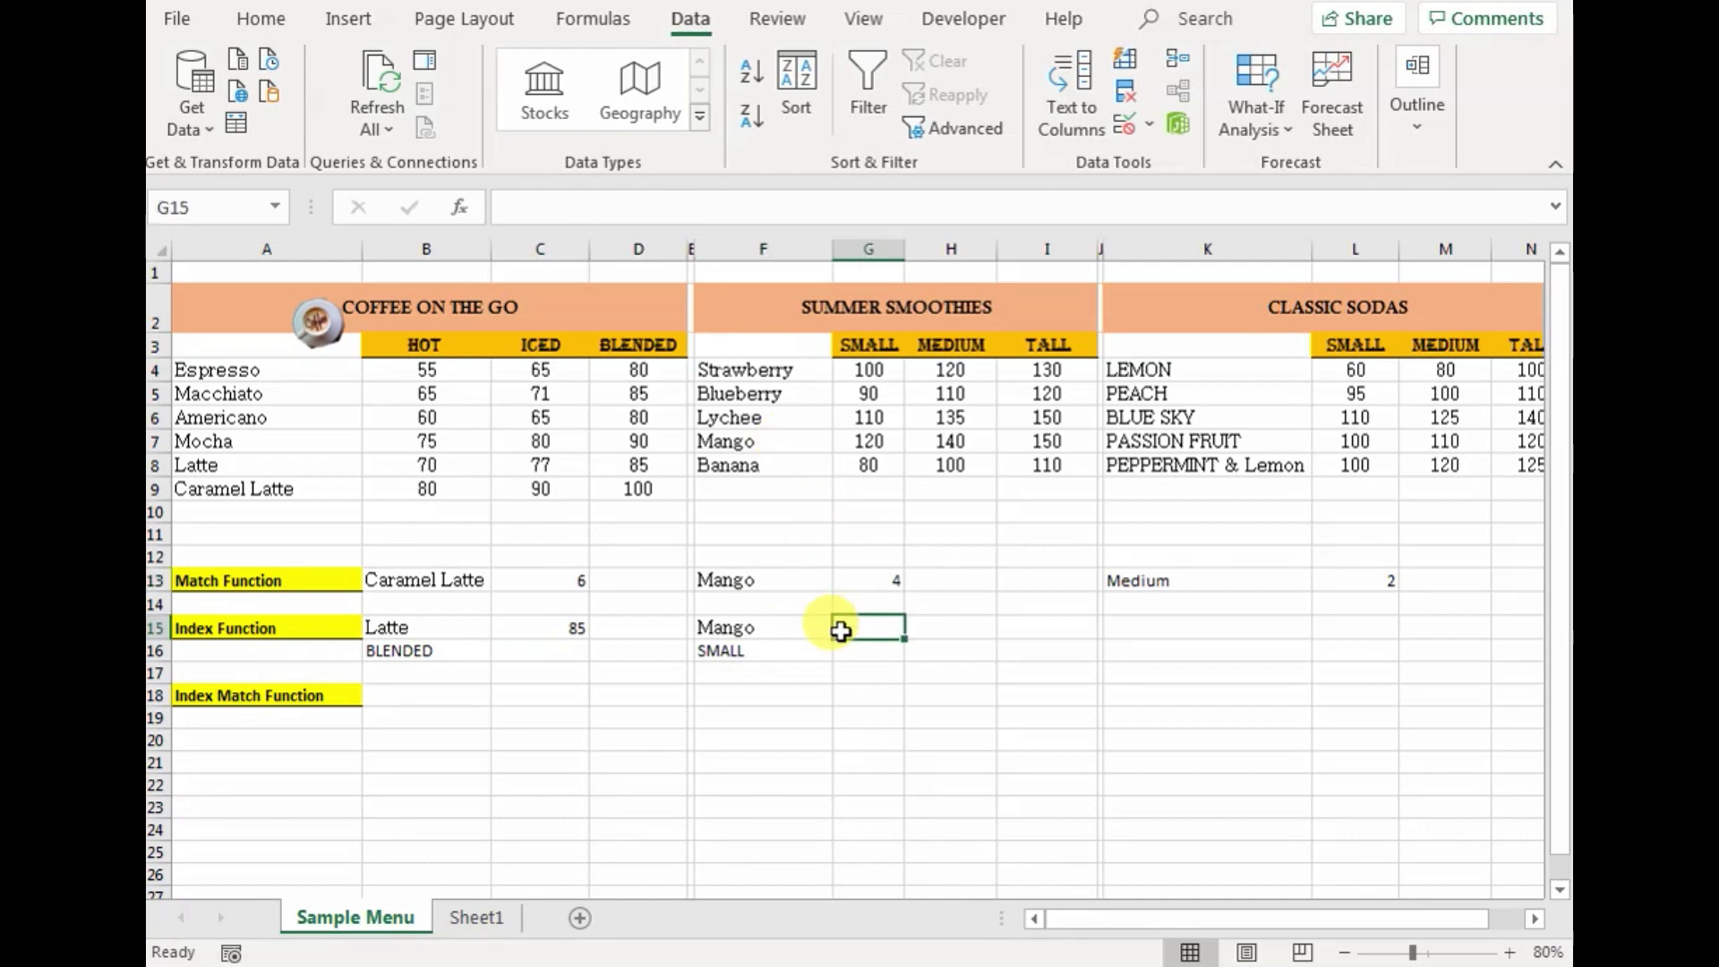
pyautogui.write('=index(')
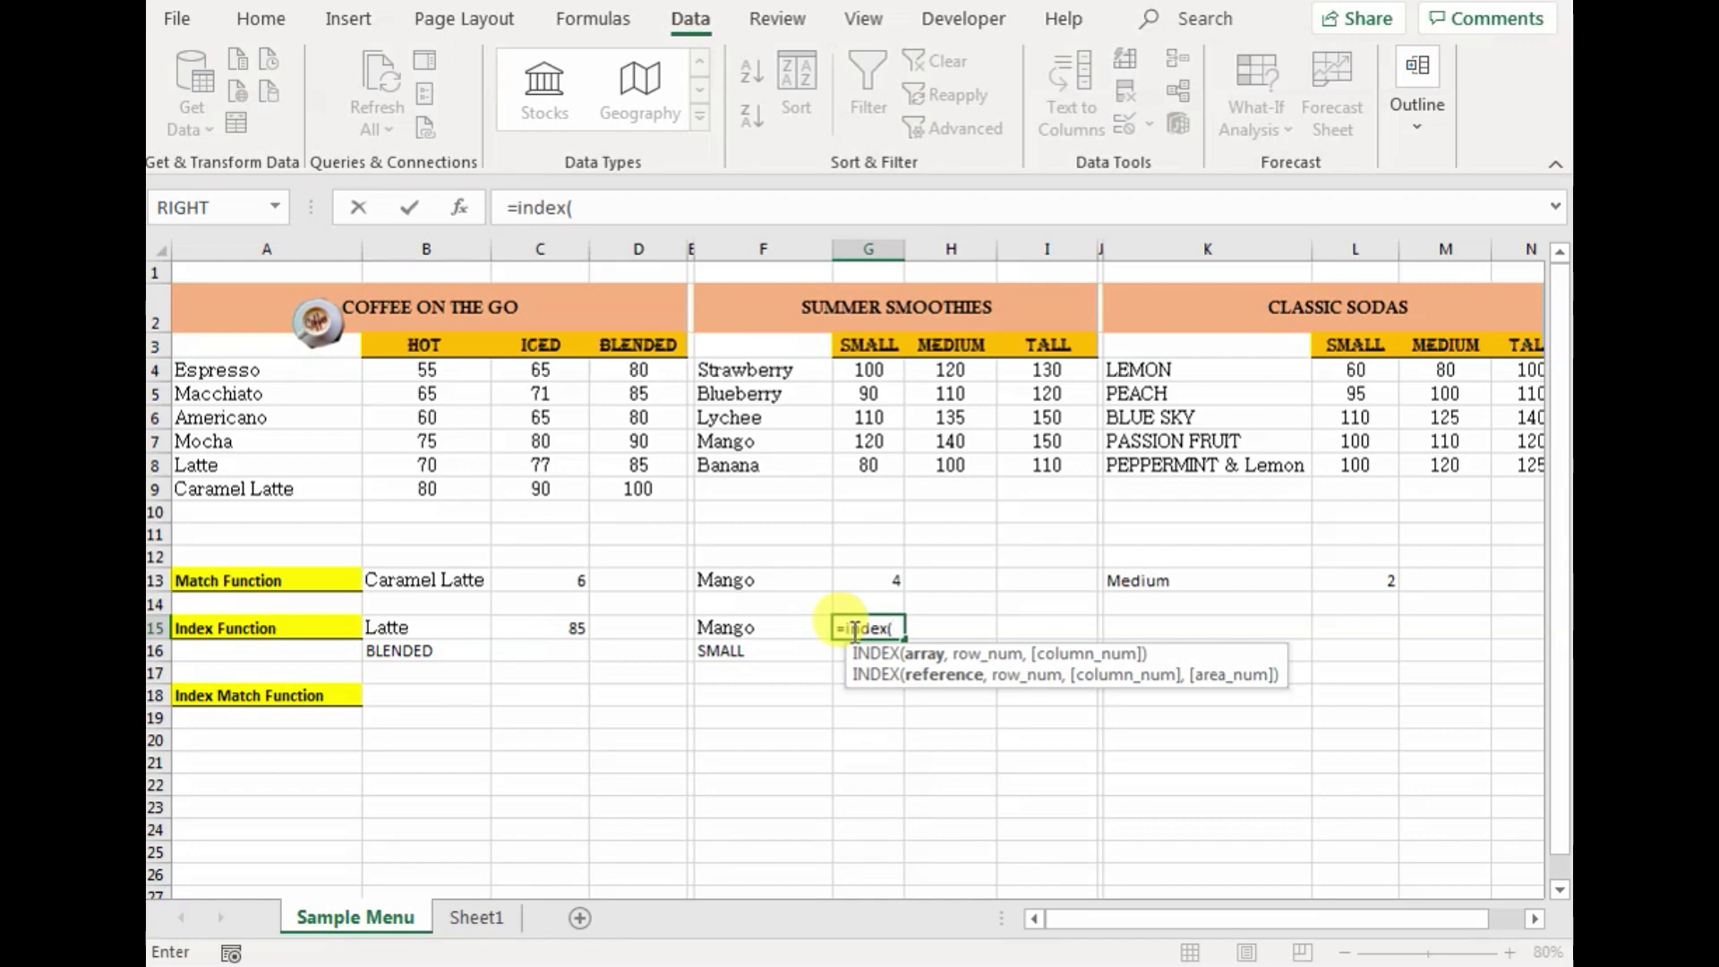
pyautogui.moveTo(867, 372); pyautogui.dragTo(1038, 465)
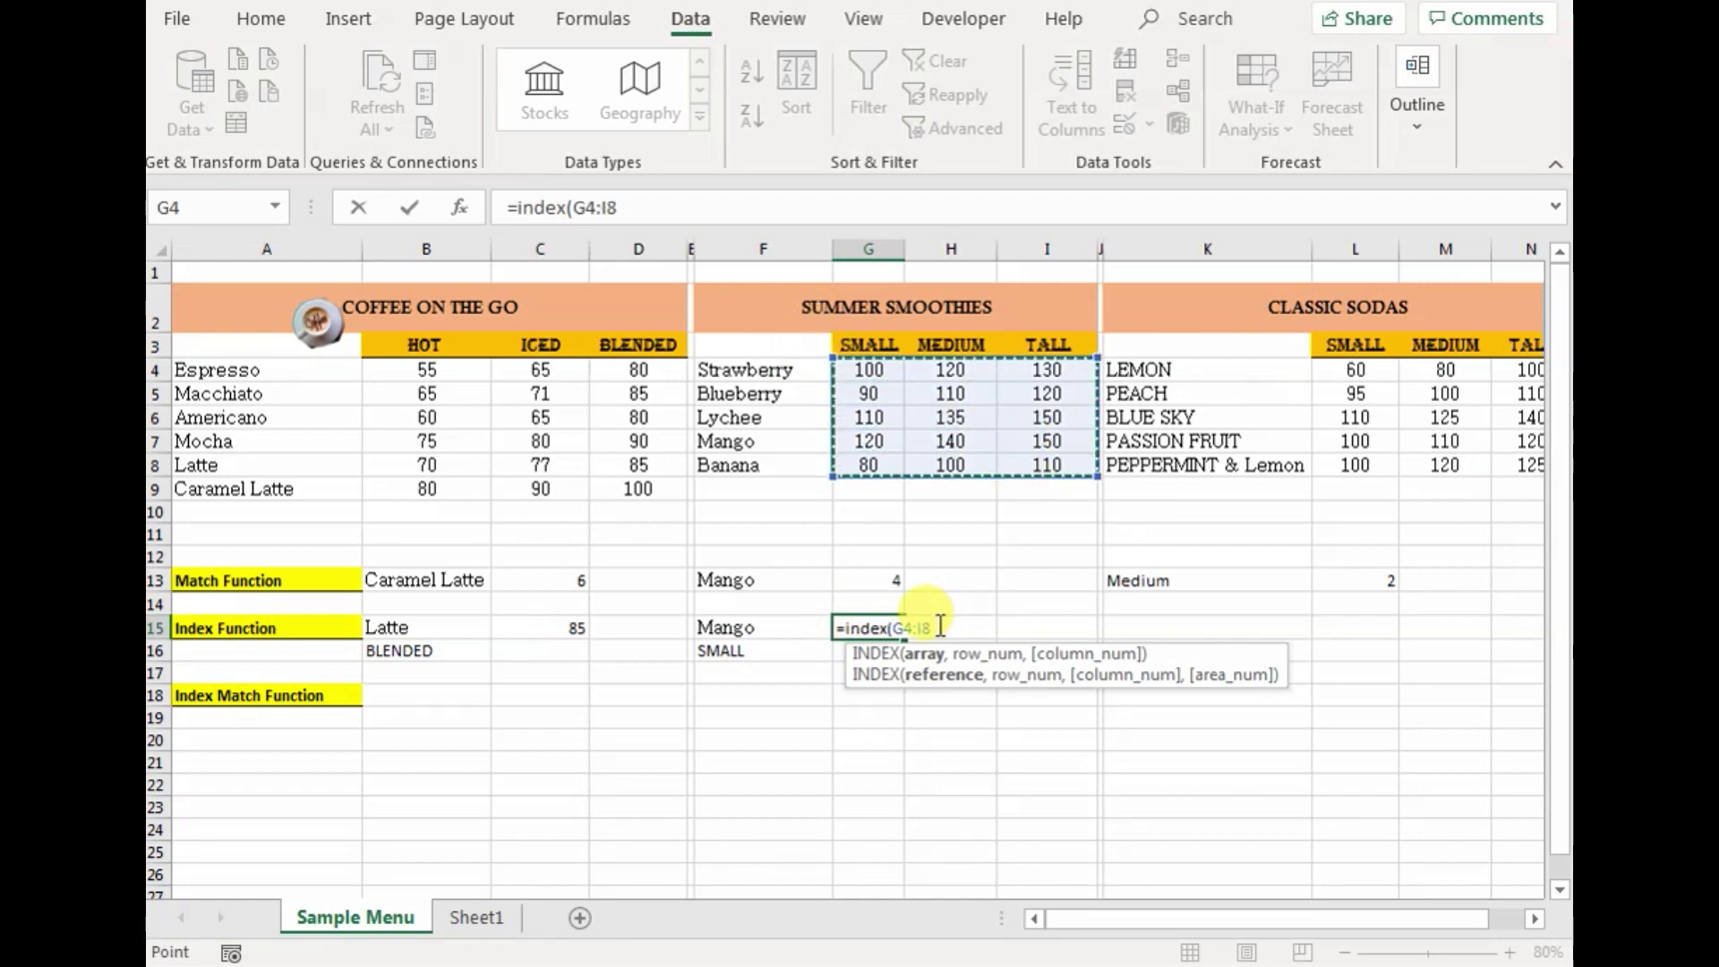
pyautogui.click(898, 627)
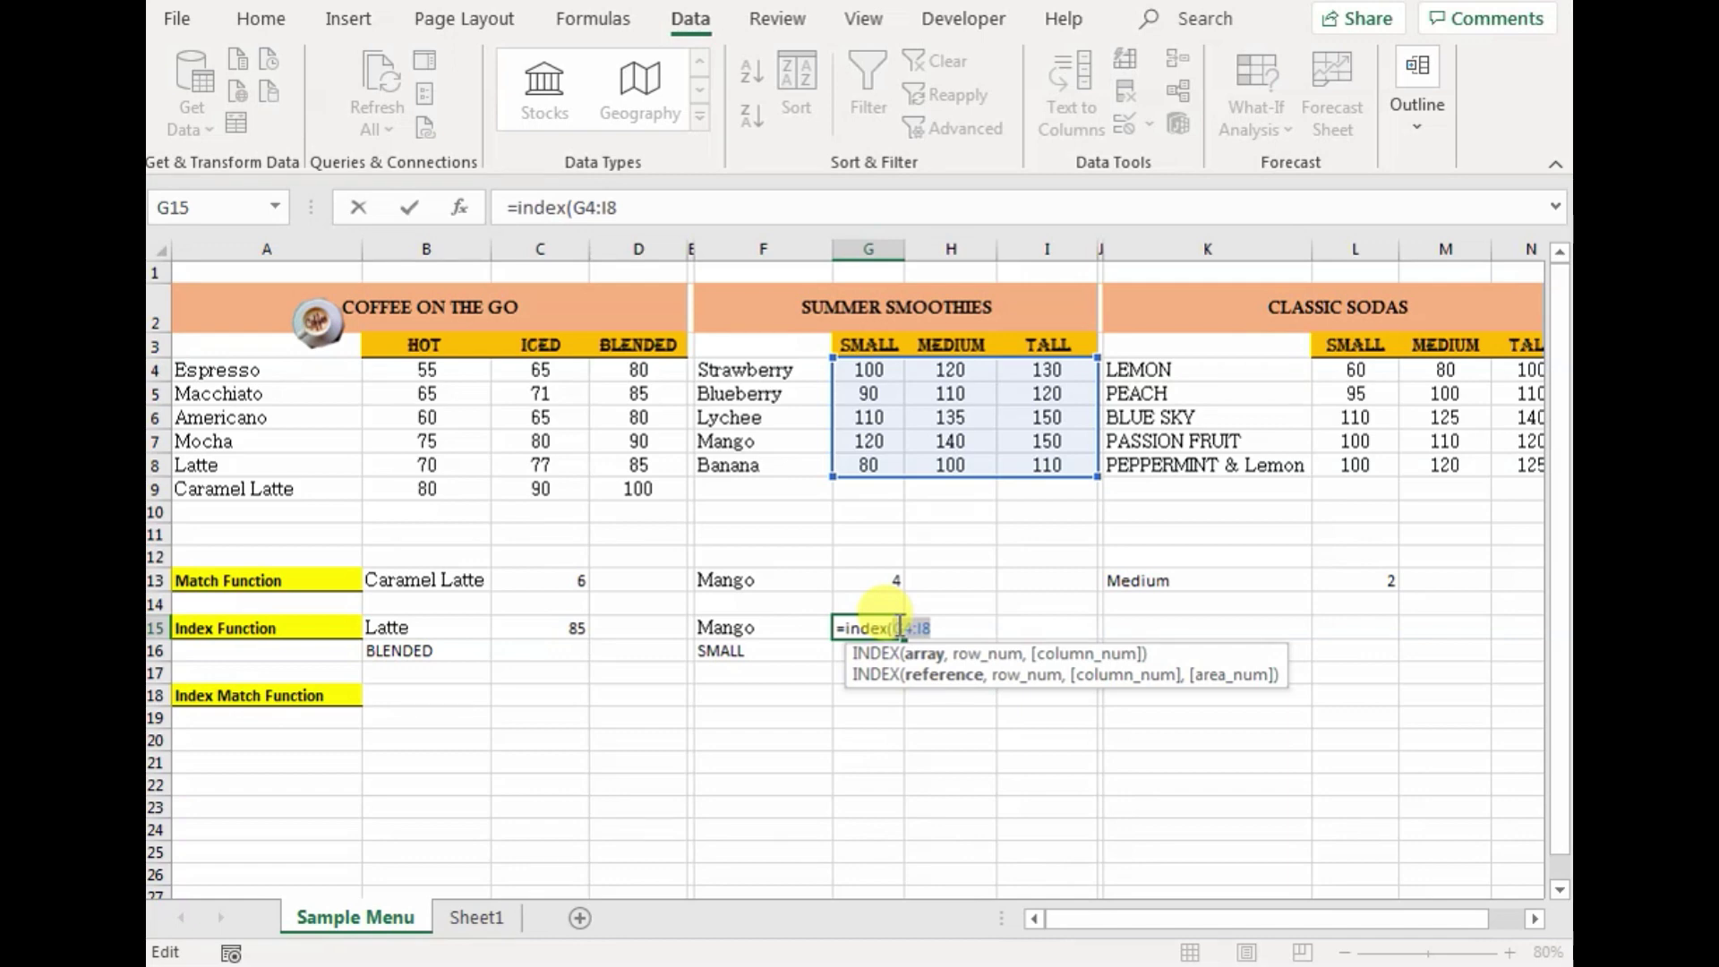
pyautogui.press('F4')
pyautogui.click(967, 624)
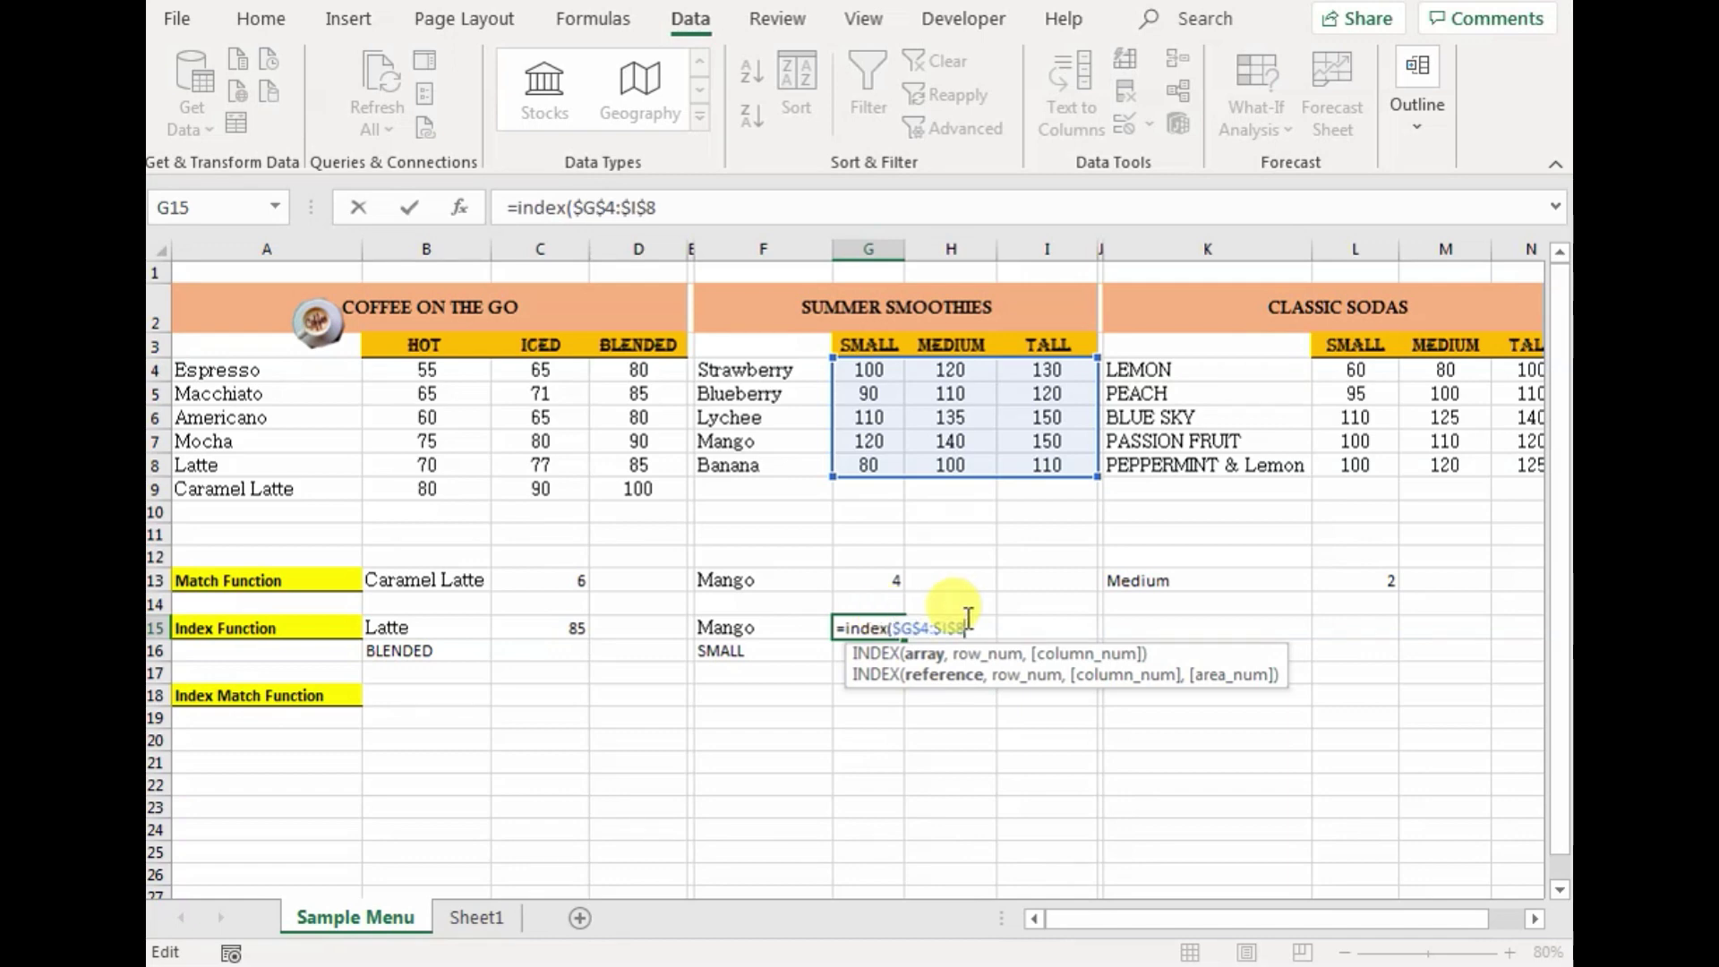
pyautogui.write(',')
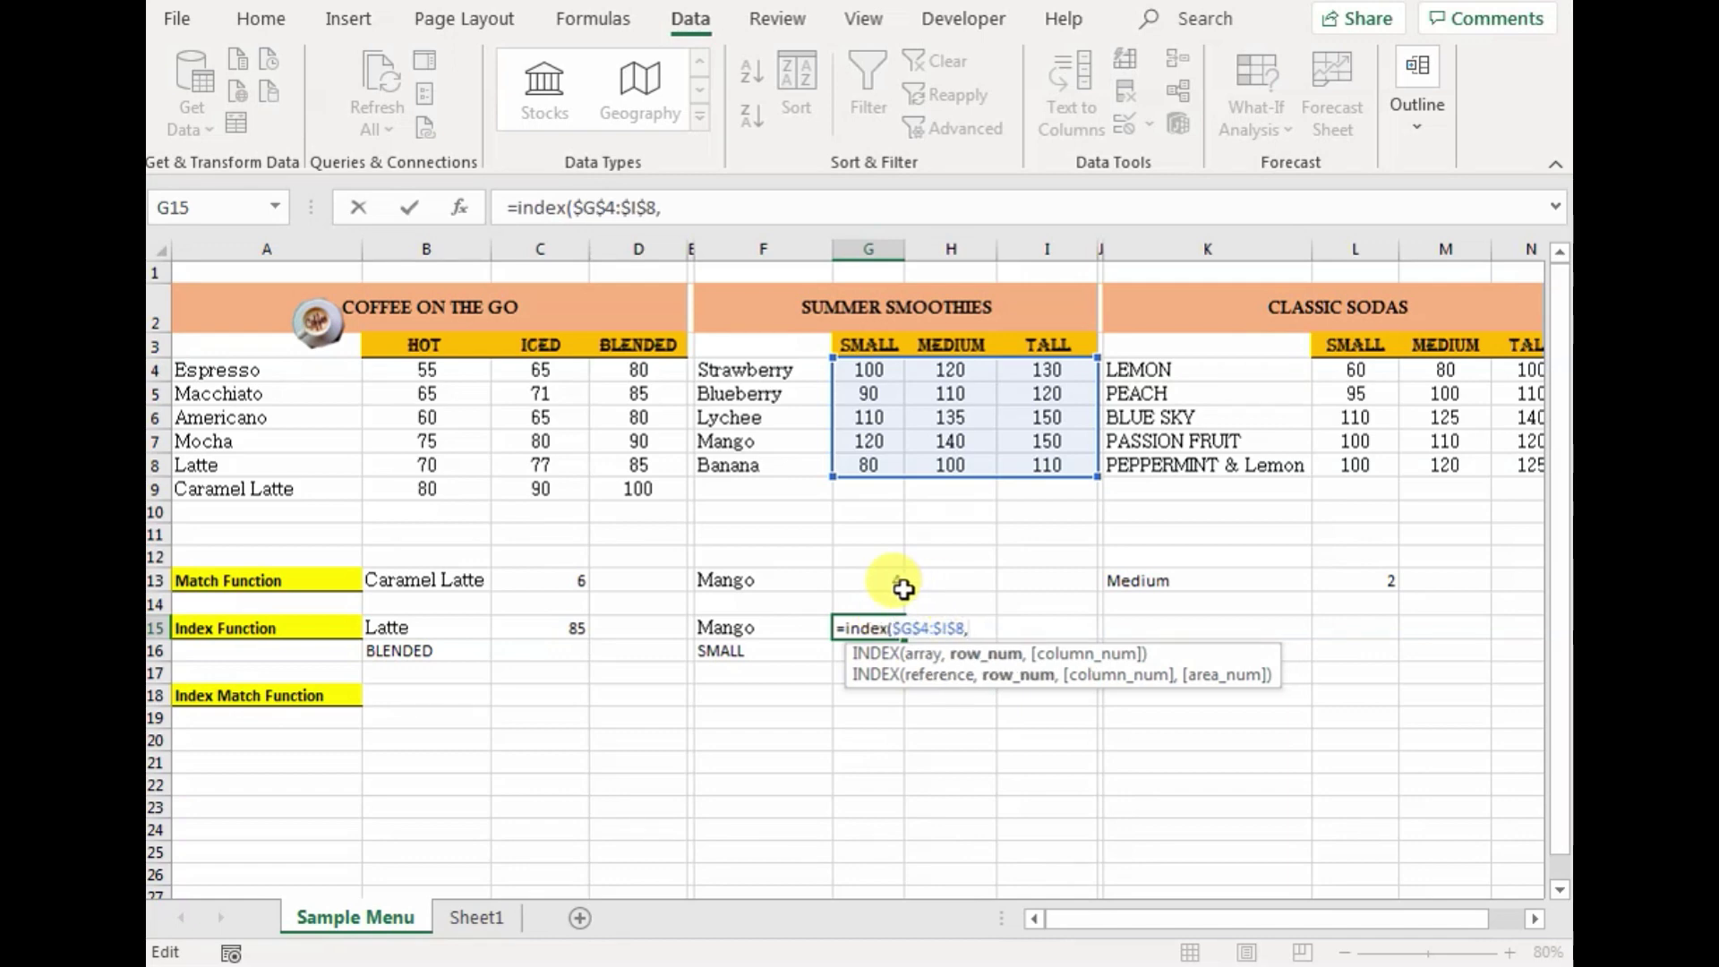
pyautogui.write('4,')
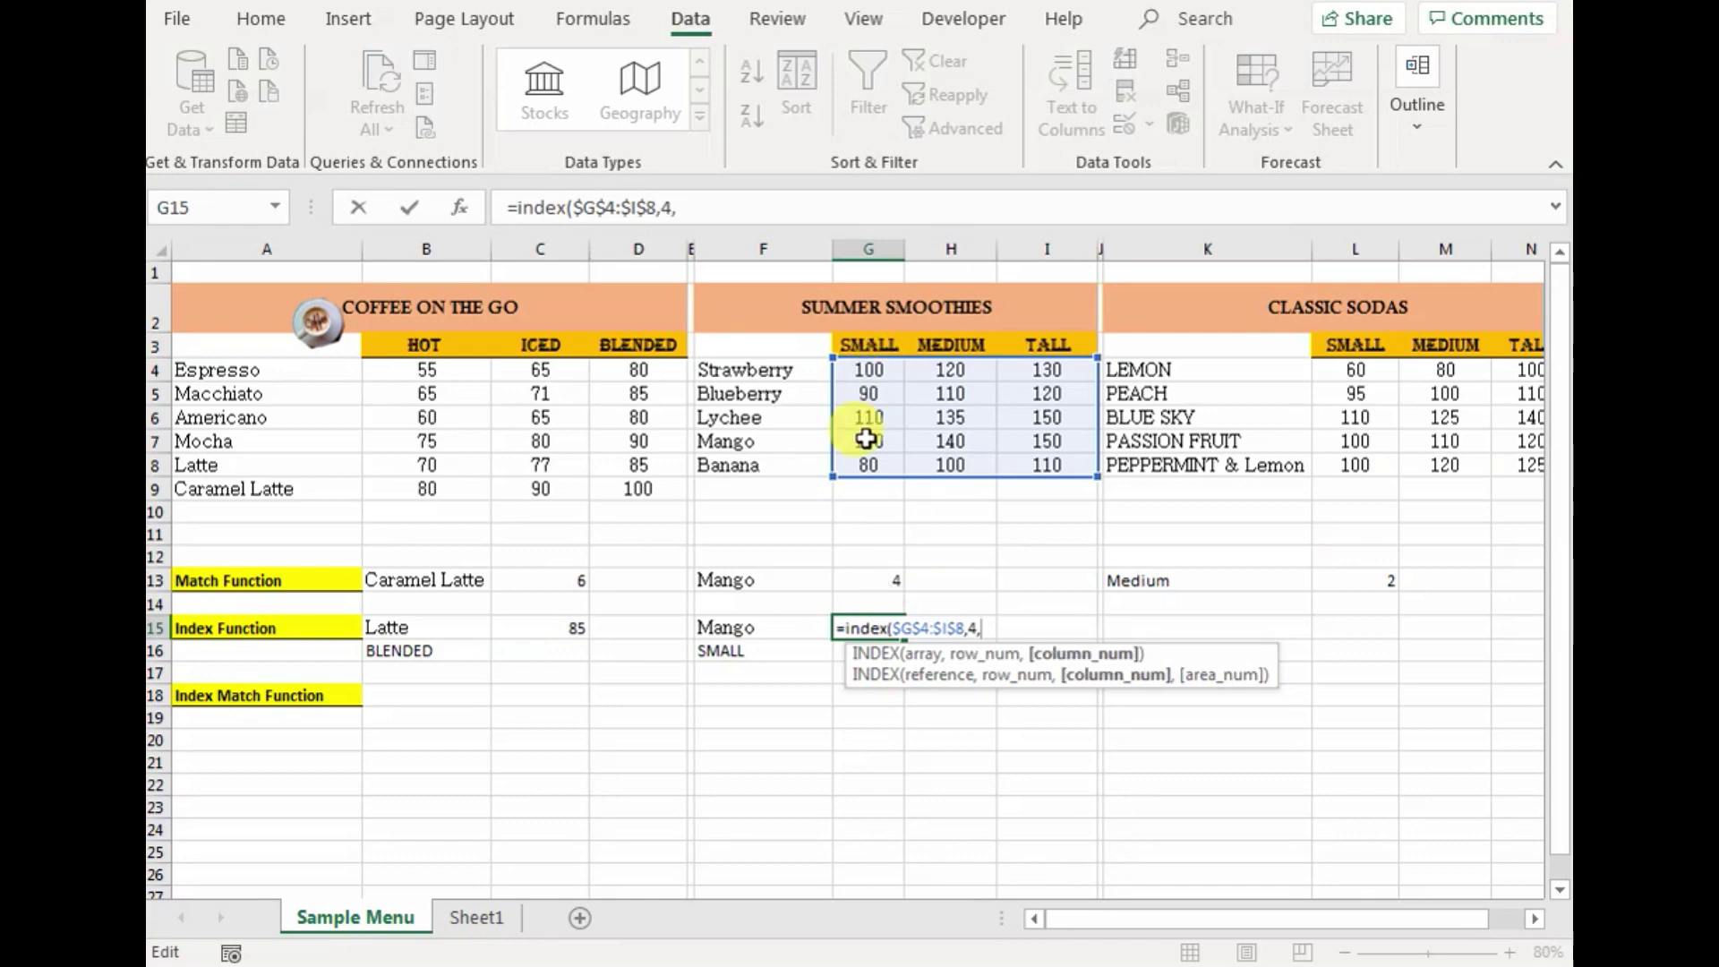
pyautogui.write('1)')
pyautogui.press('Return')
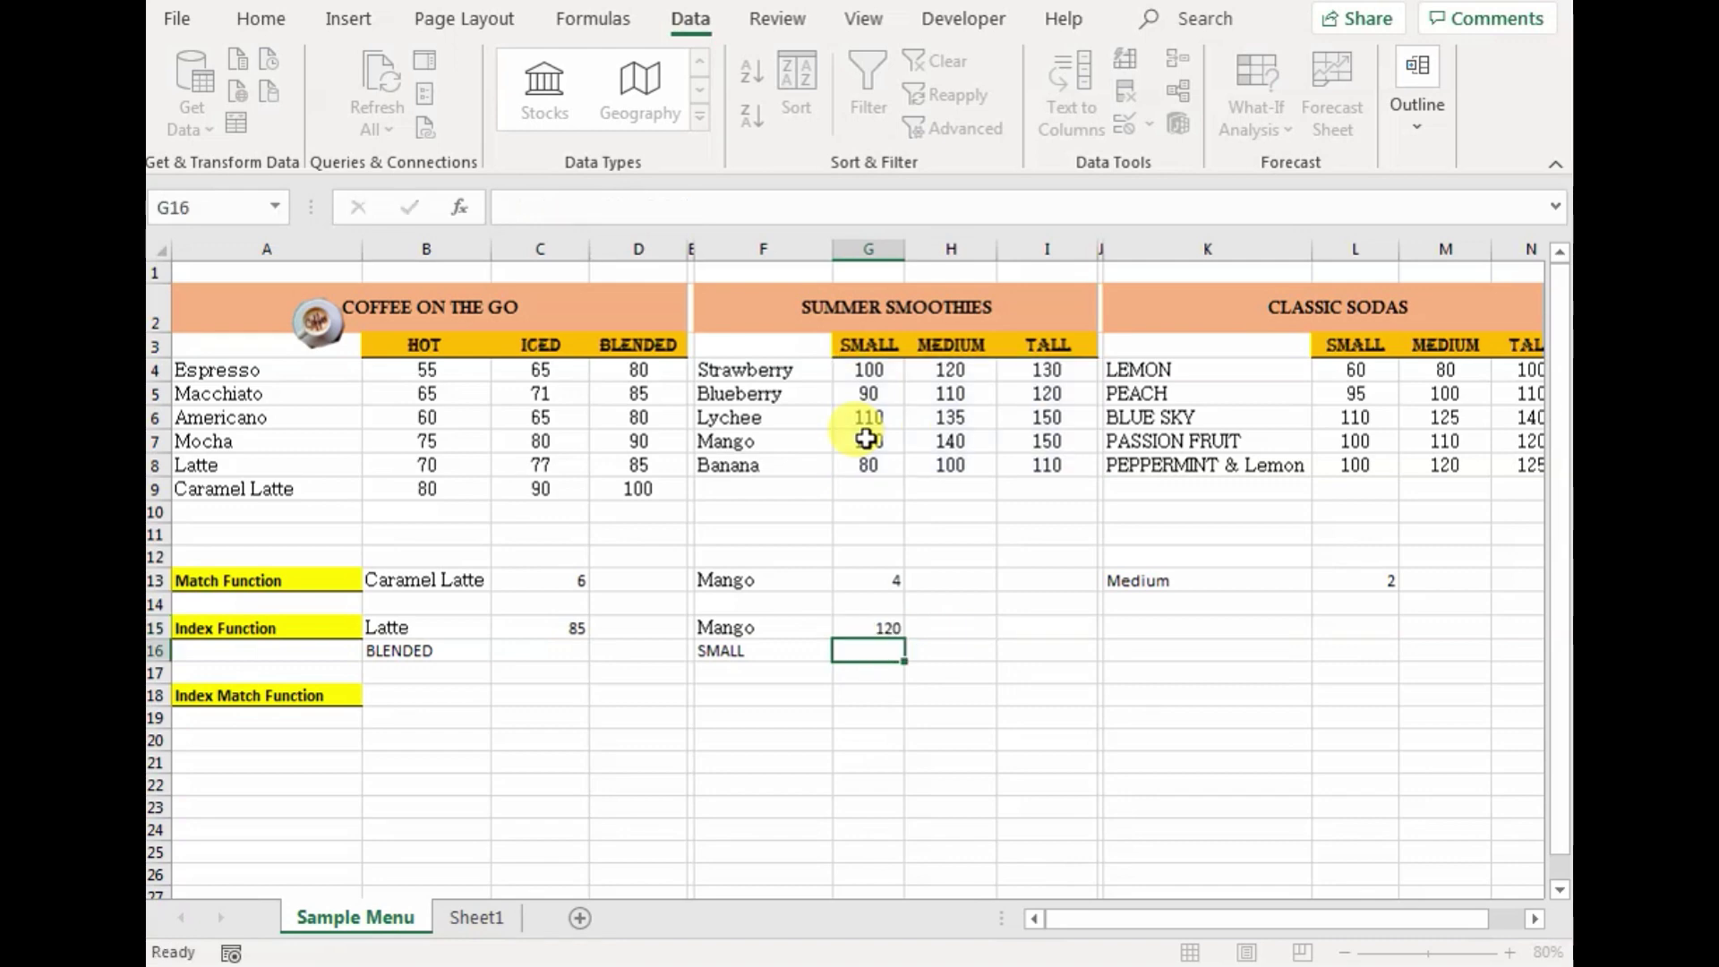
pyautogui.click(877, 627)
pyautogui.moveTo(723, 438); pyautogui.dragTo(896, 441)
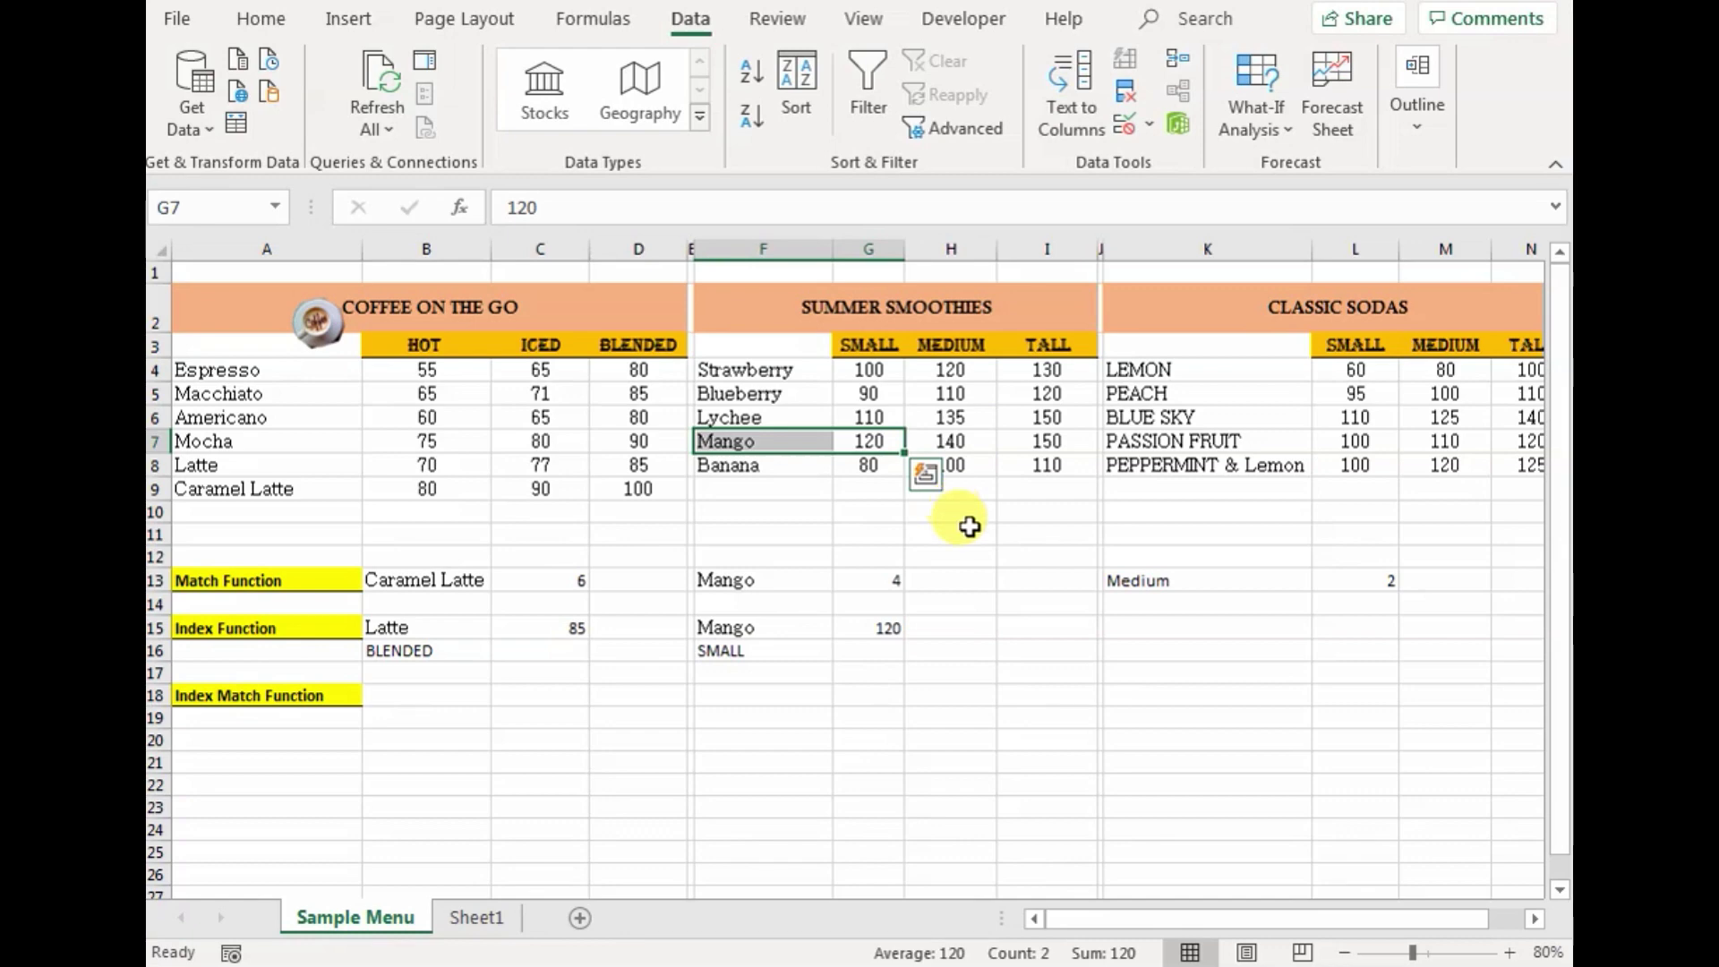
# Step: Enter the label "Passion Fruit (Medium Soda)" in K15 under Classic Sodas
pyautogui.click(1149, 634)
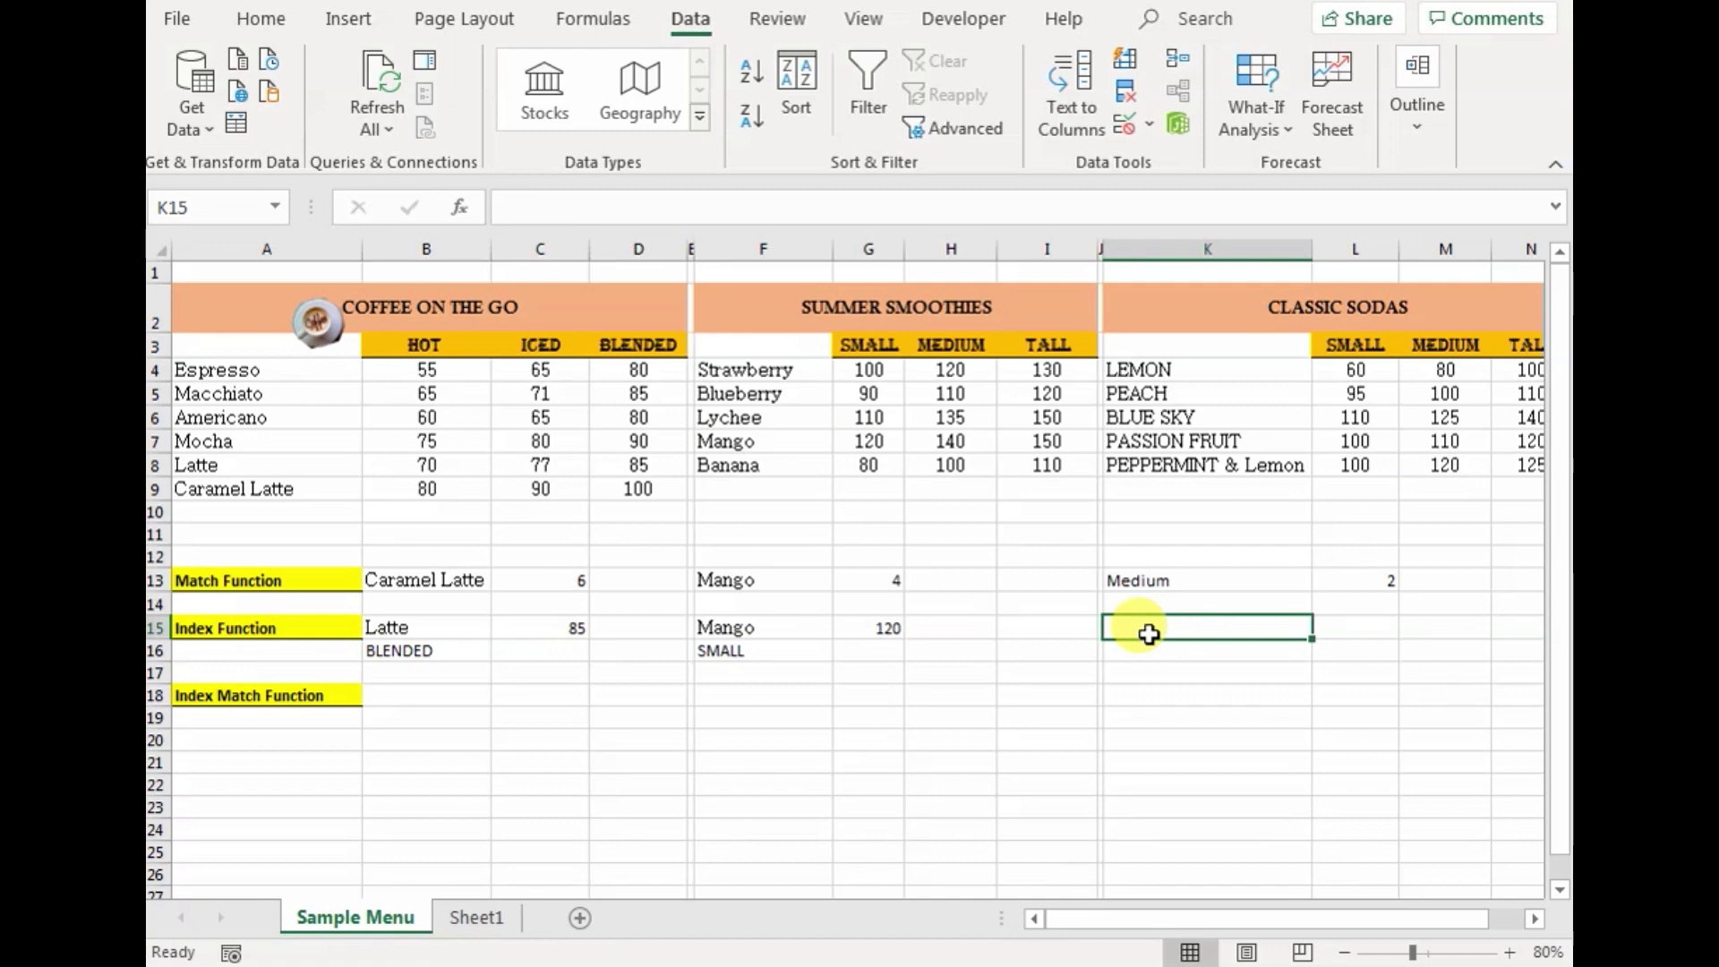
pyautogui.write('Passi')
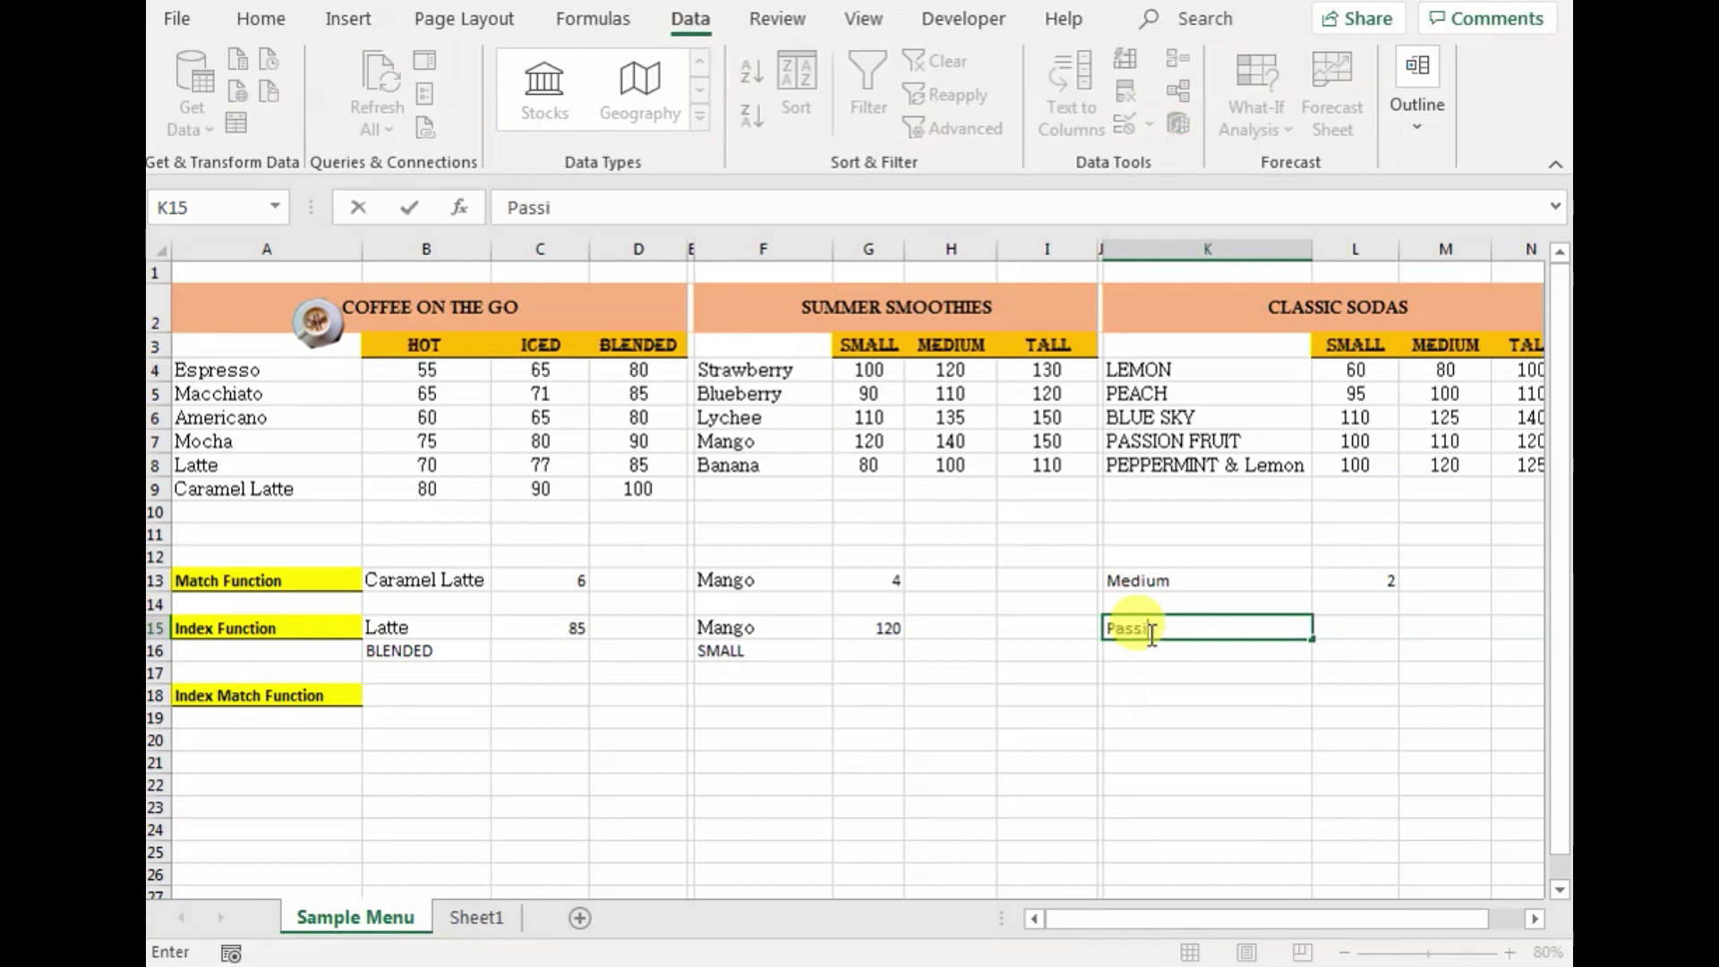
pyautogui.write('on Fruit (')
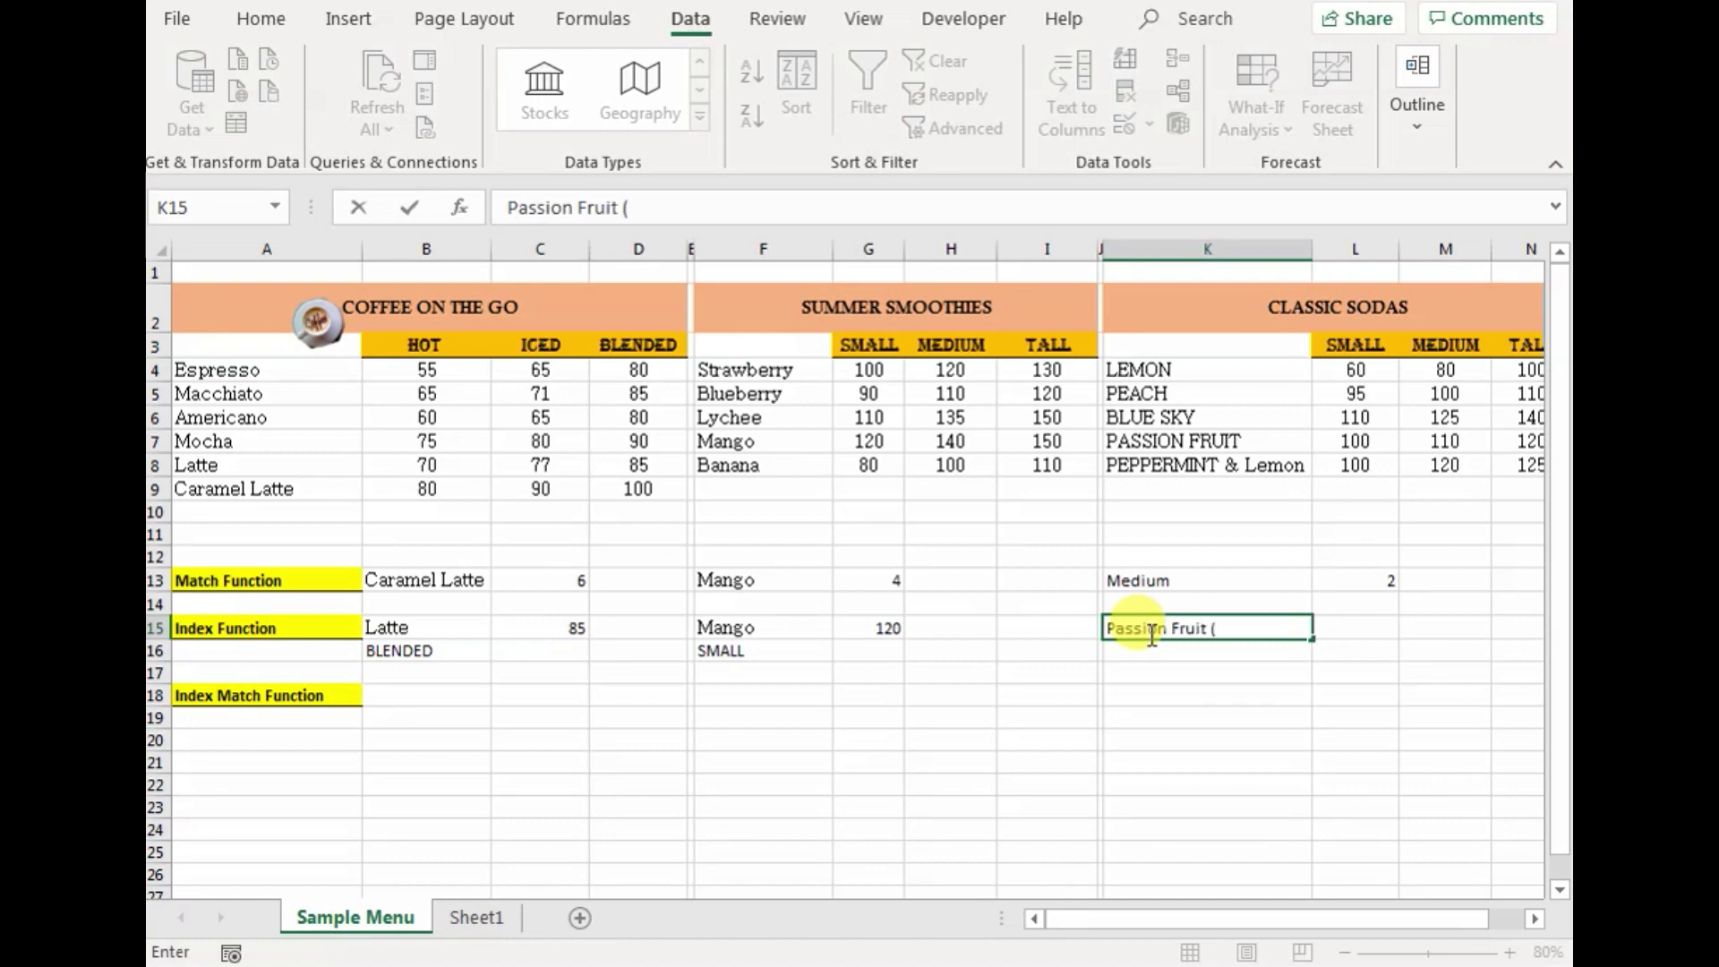
pyautogui.write('Medium Soda')
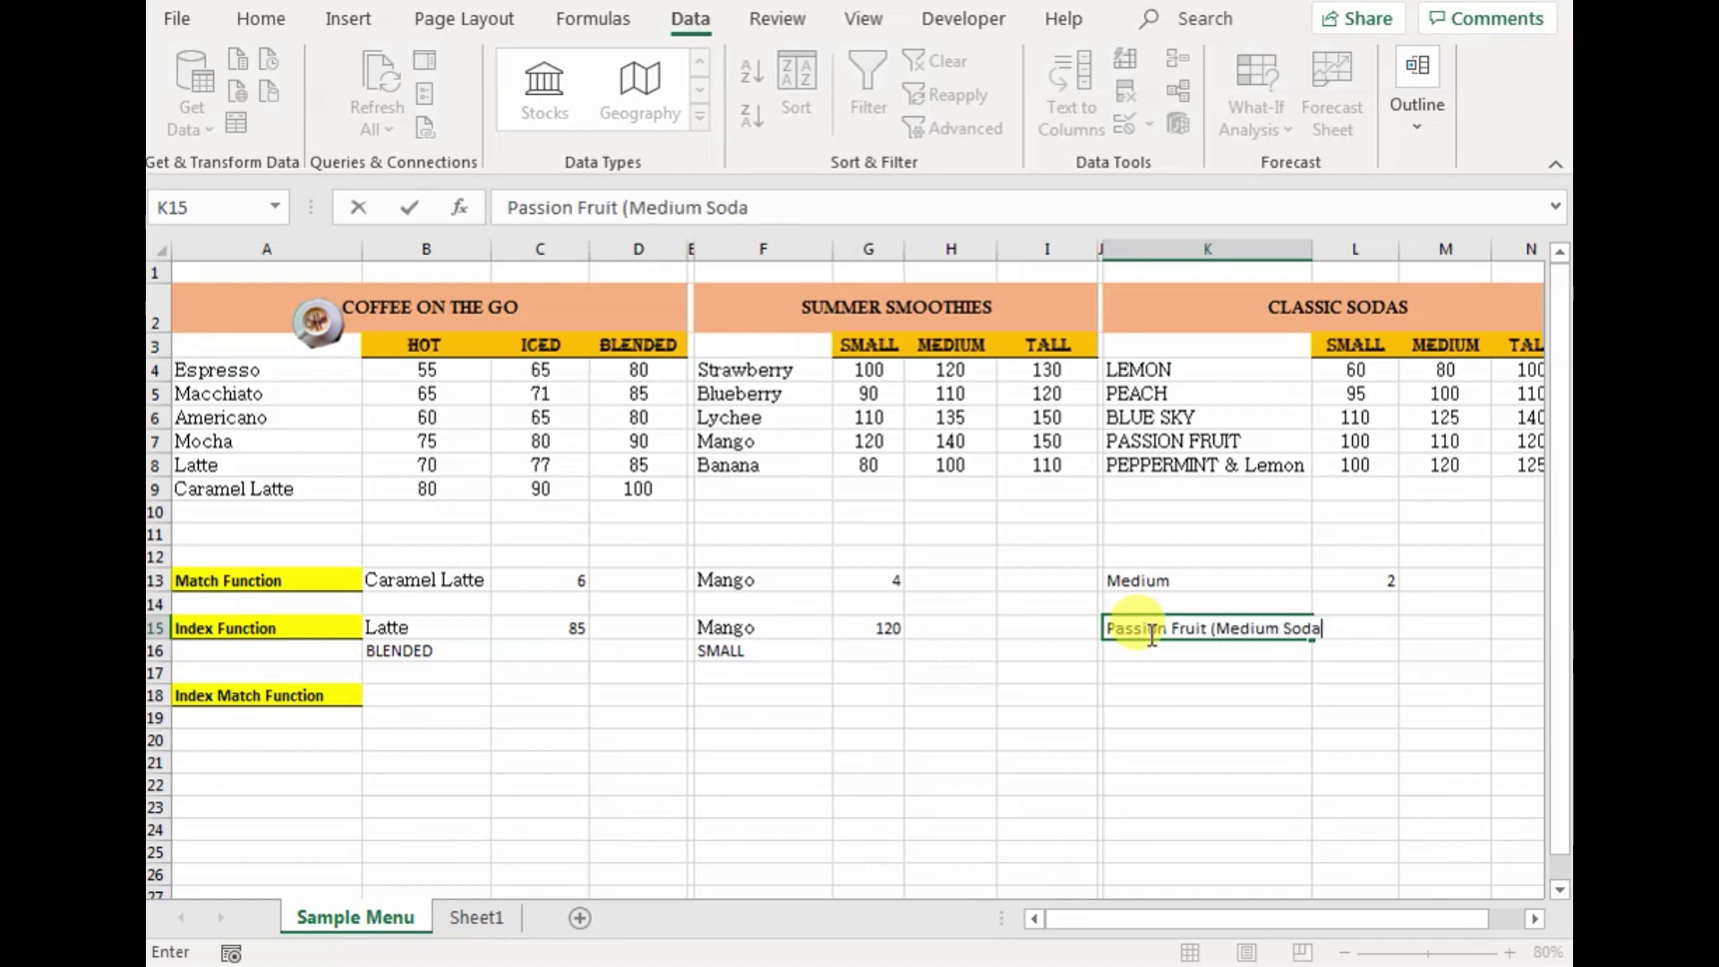
pyautogui.write(')')
pyautogui.press('Tab')
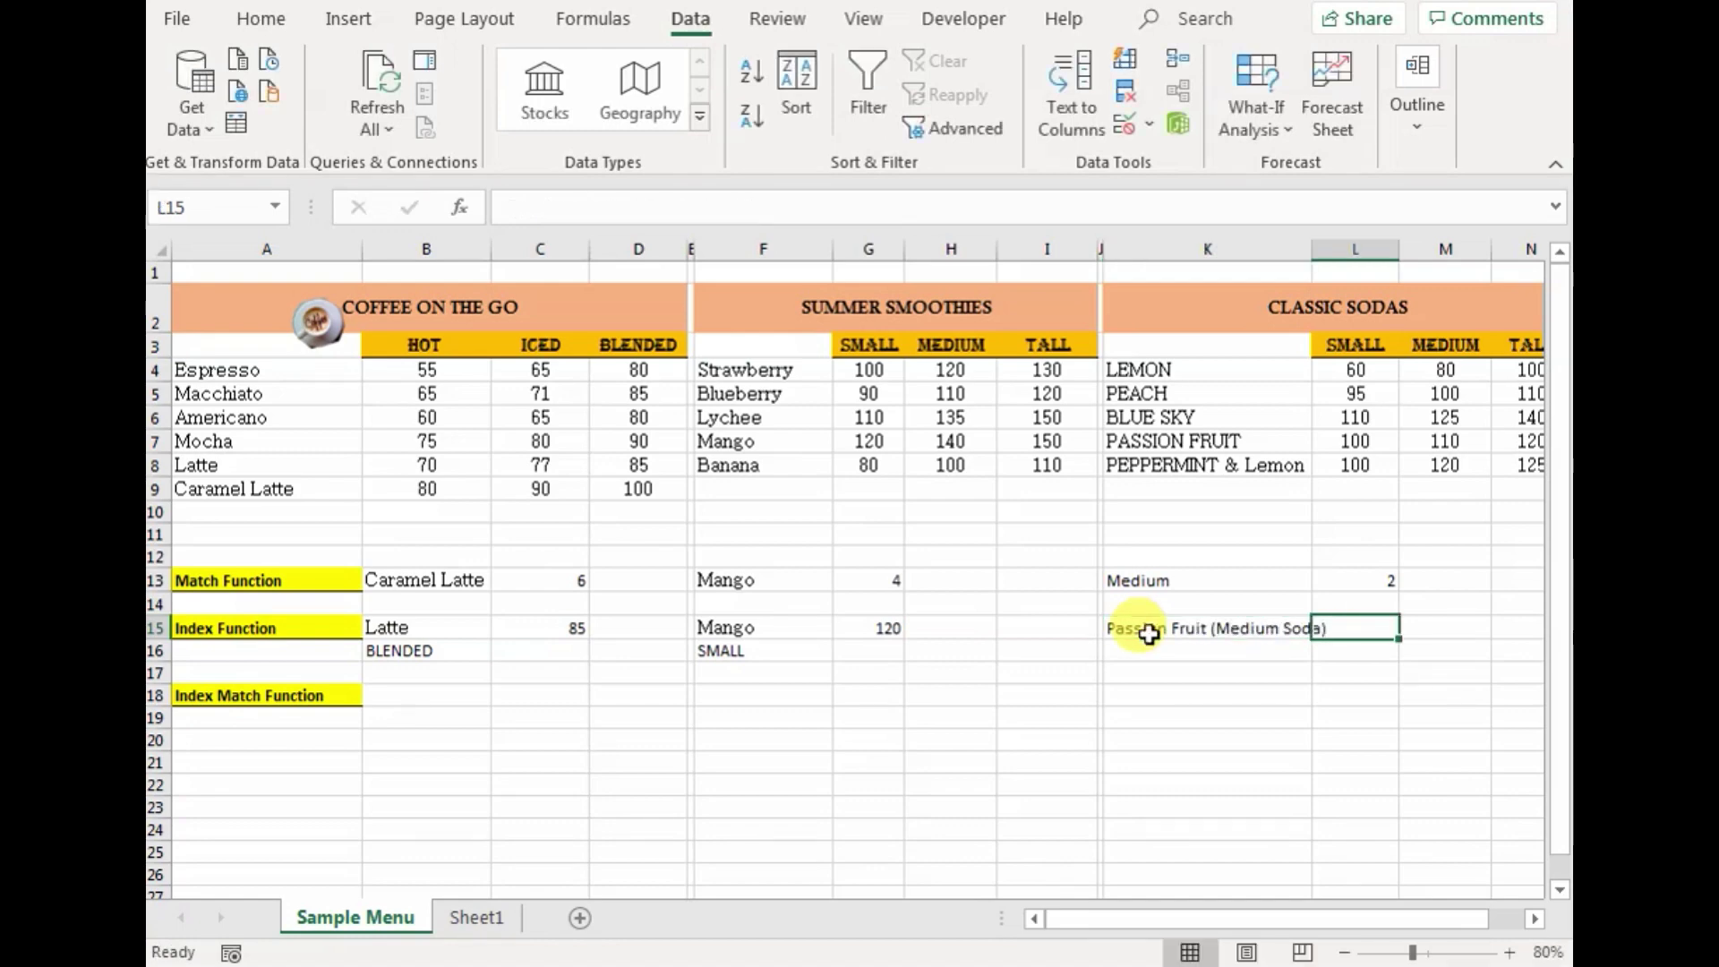
# Step: Enter =INDEX($M$4:$M$8,4,1) in L15 to return the medium Passion Fruit price
pyautogui.write('=index')
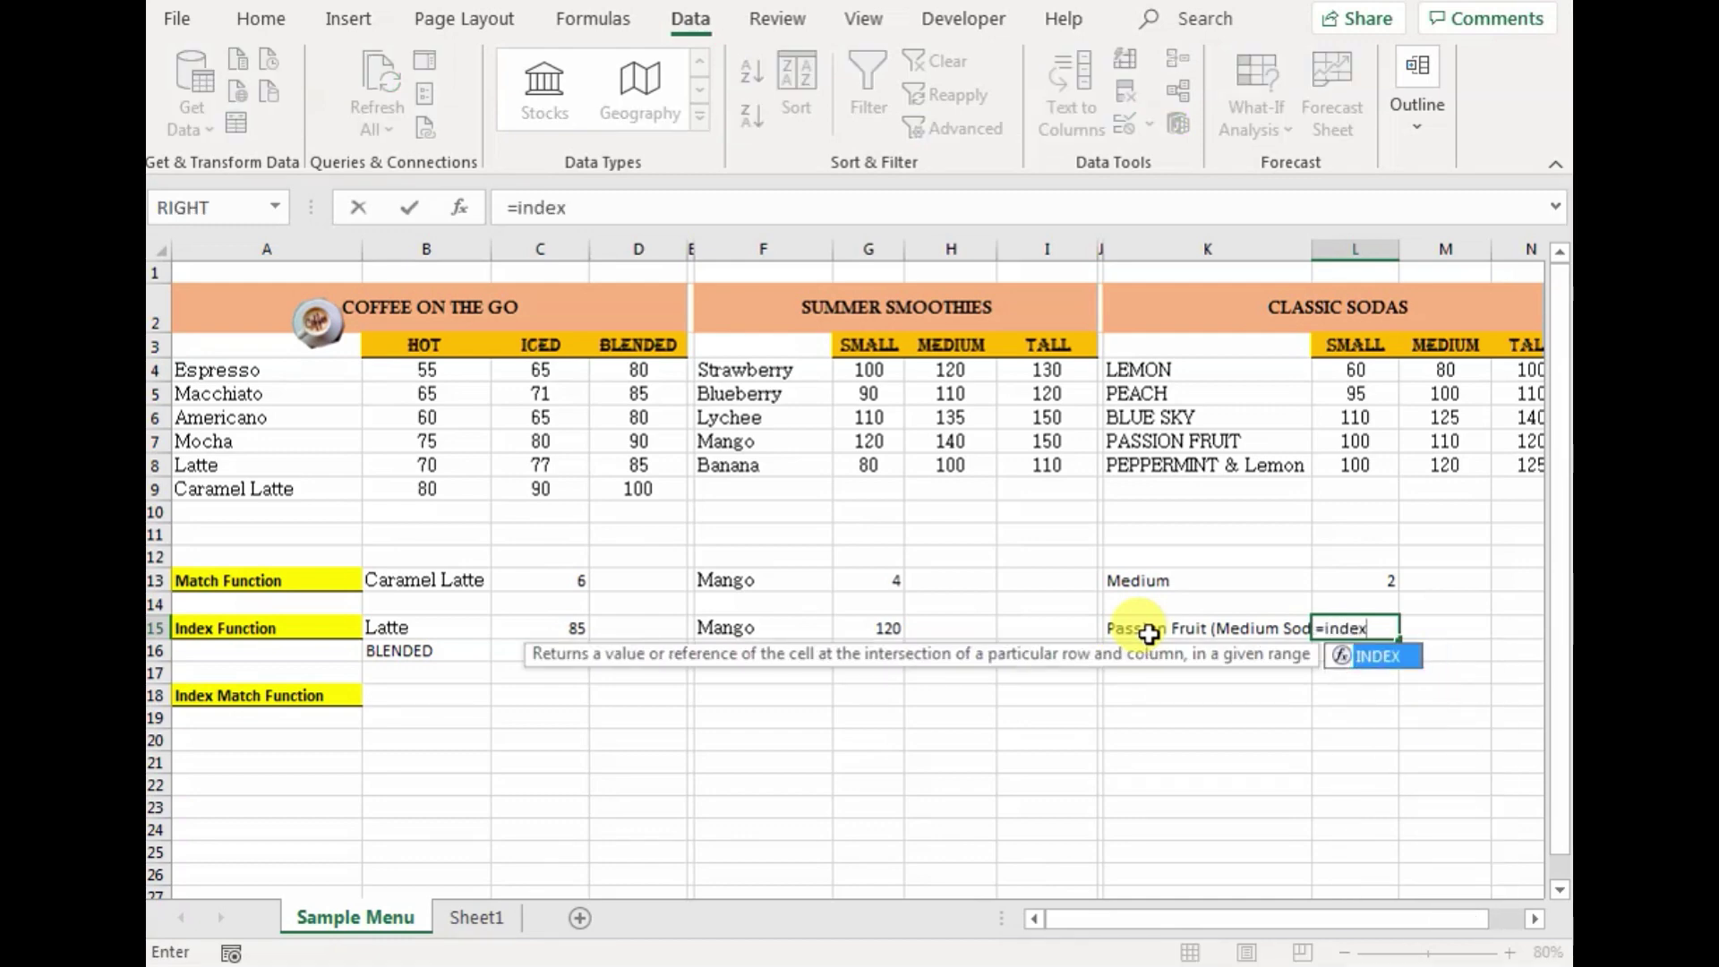
pyautogui.write('(')
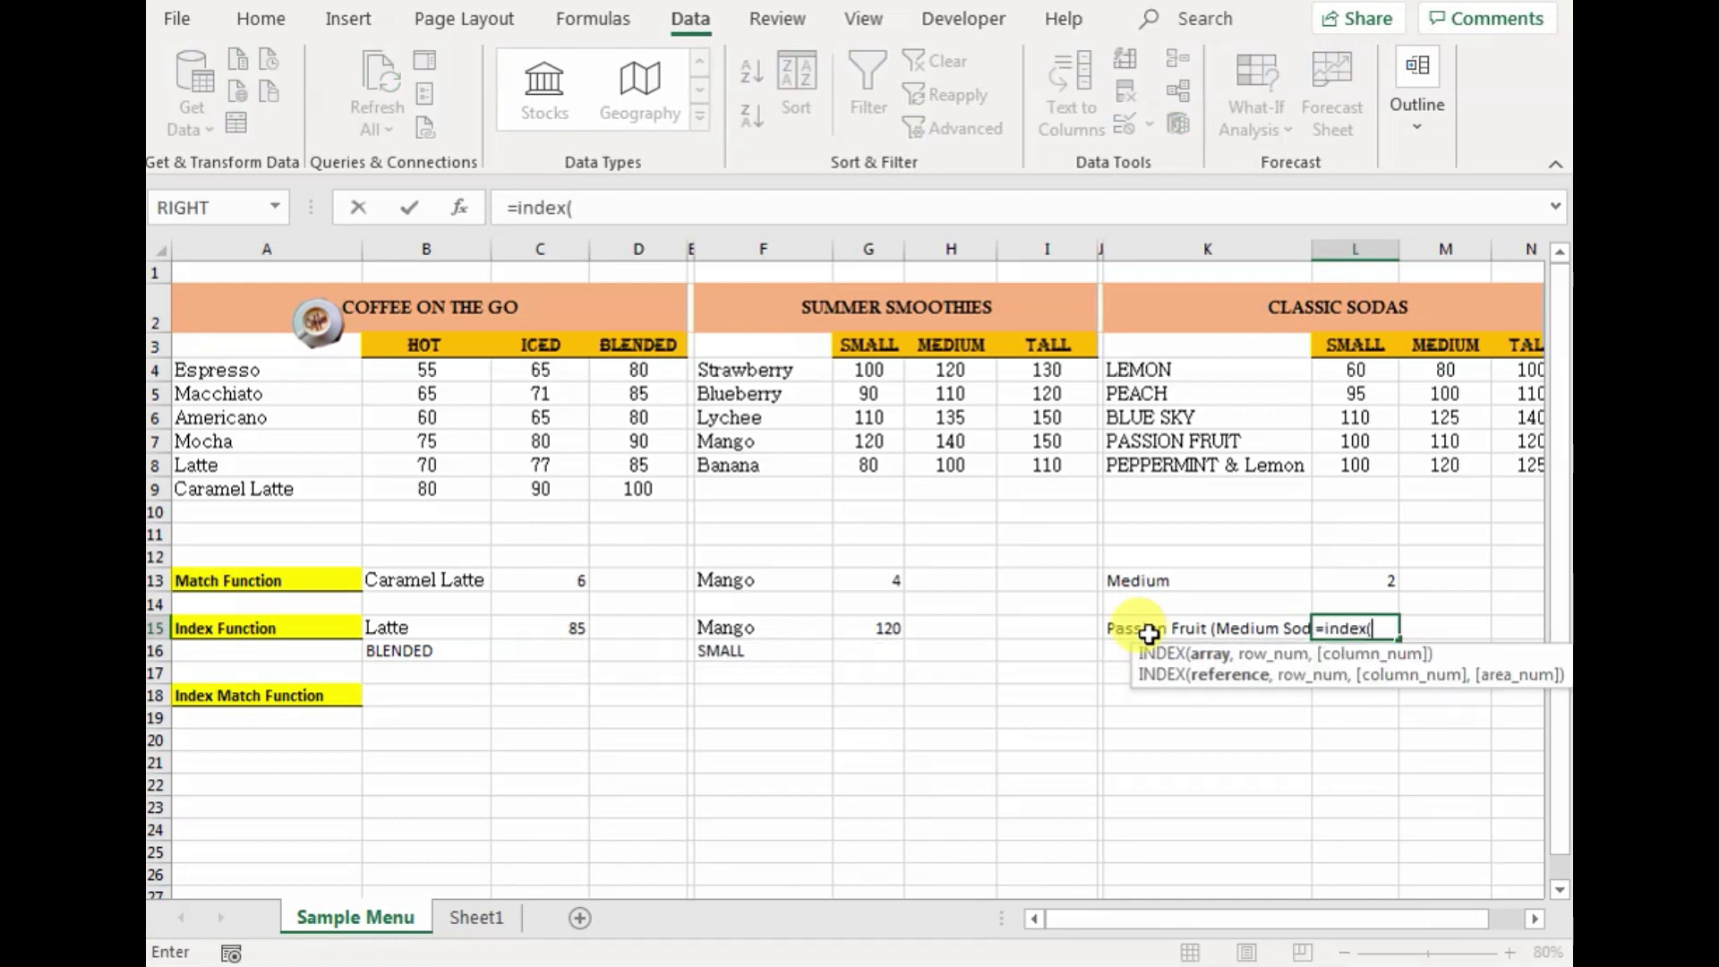
pyautogui.moveTo(1445, 369); pyautogui.dragTo(1446, 465)
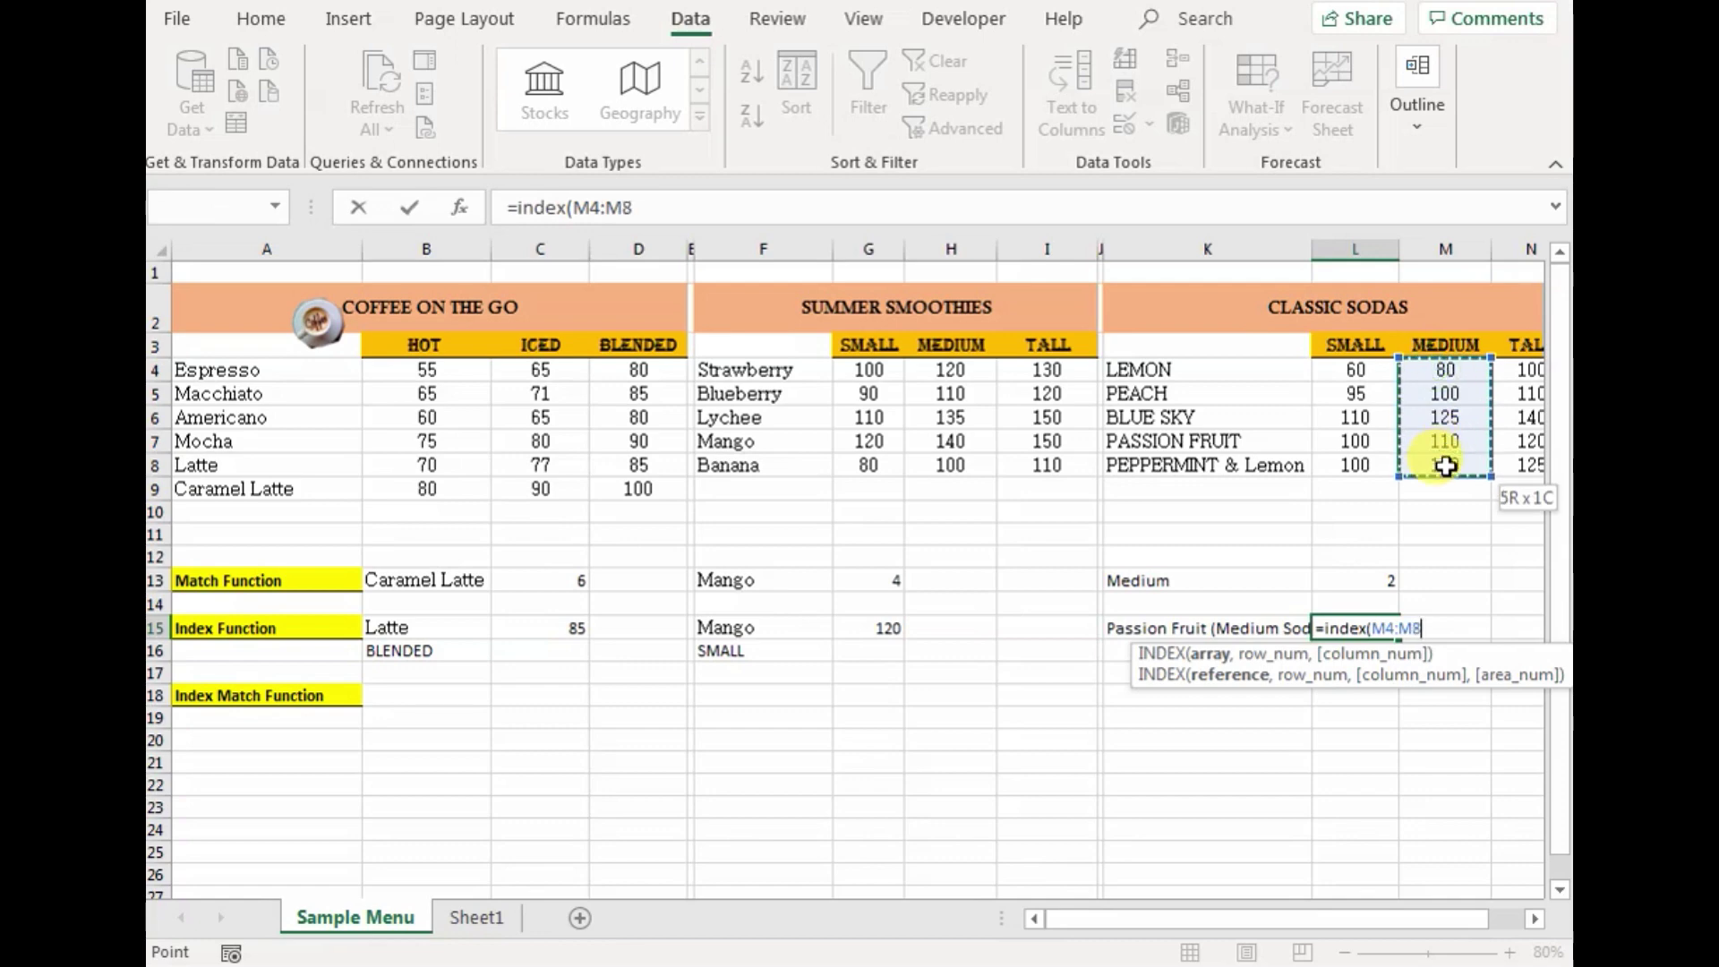
pyautogui.doubleClick(1379, 629)
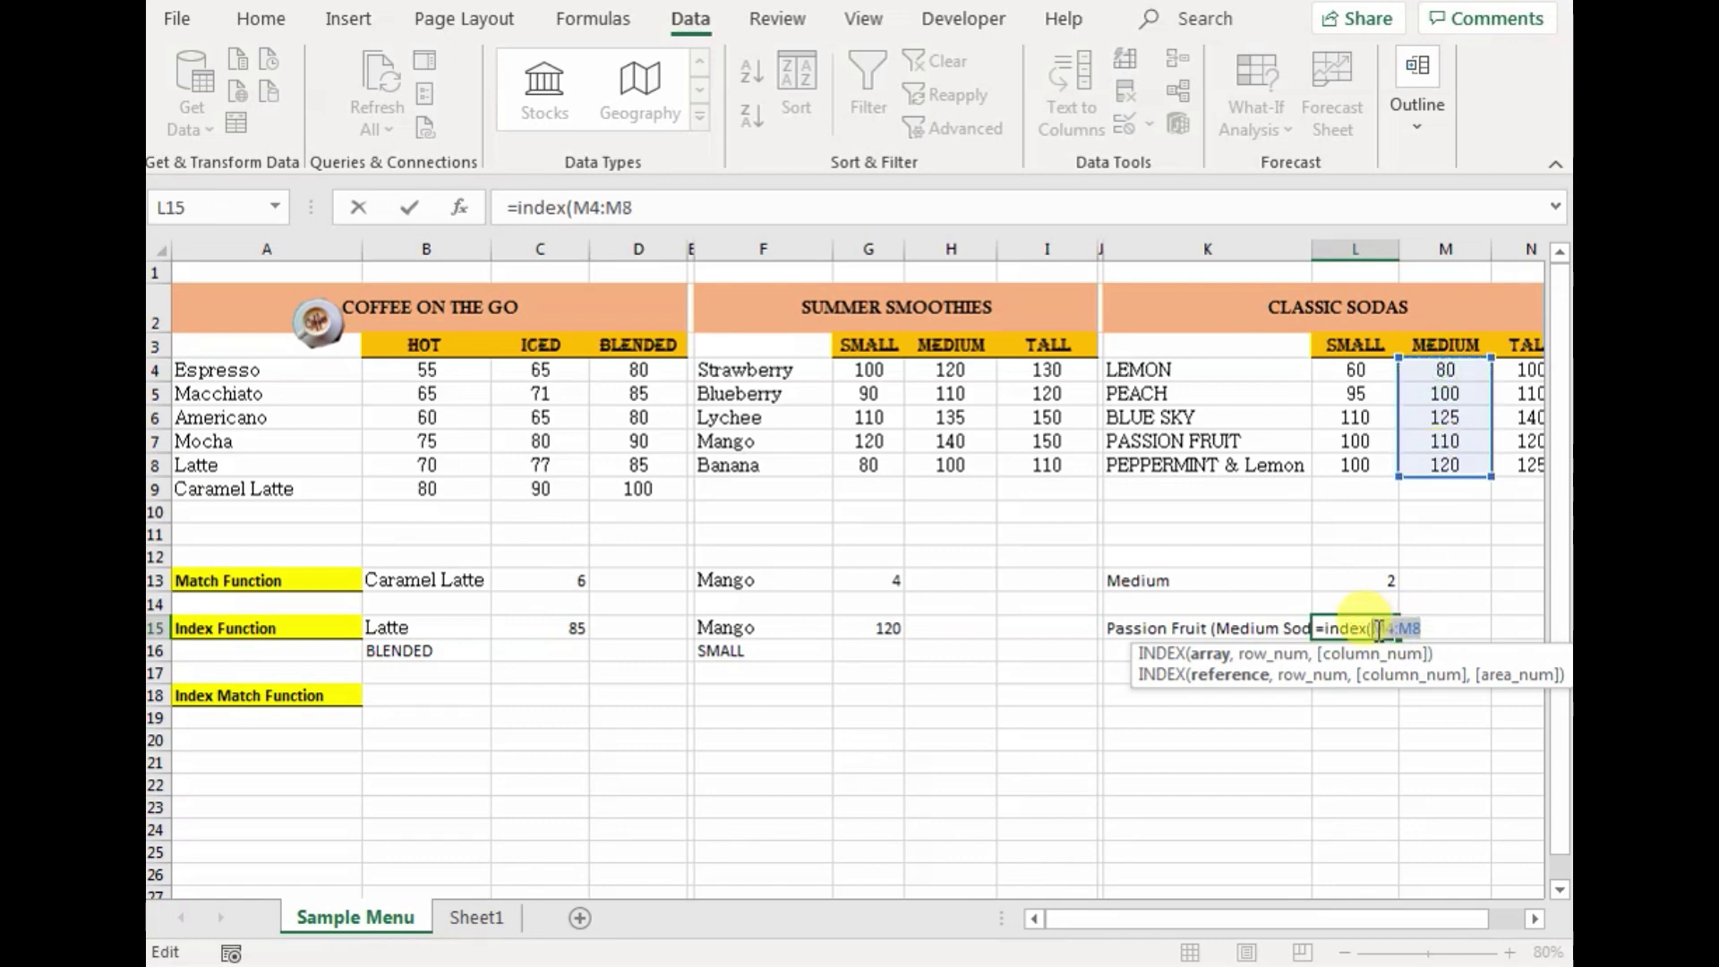
pyautogui.press('F4')
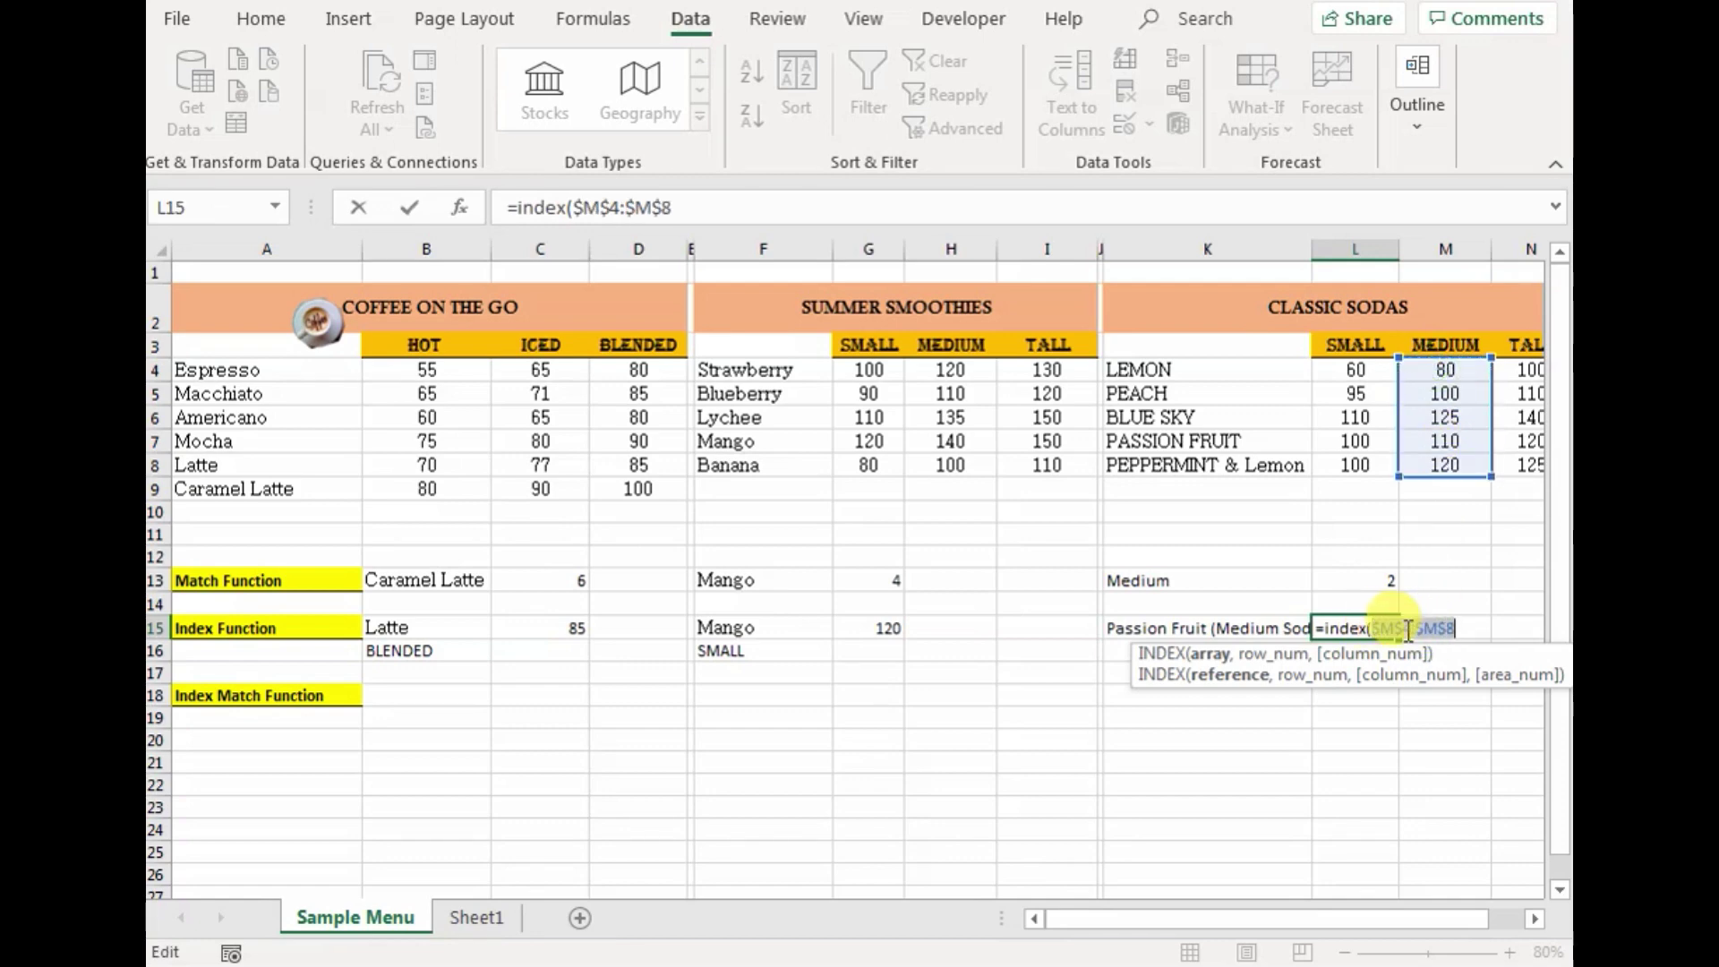
pyautogui.click(1457, 632)
pyautogui.write(',')
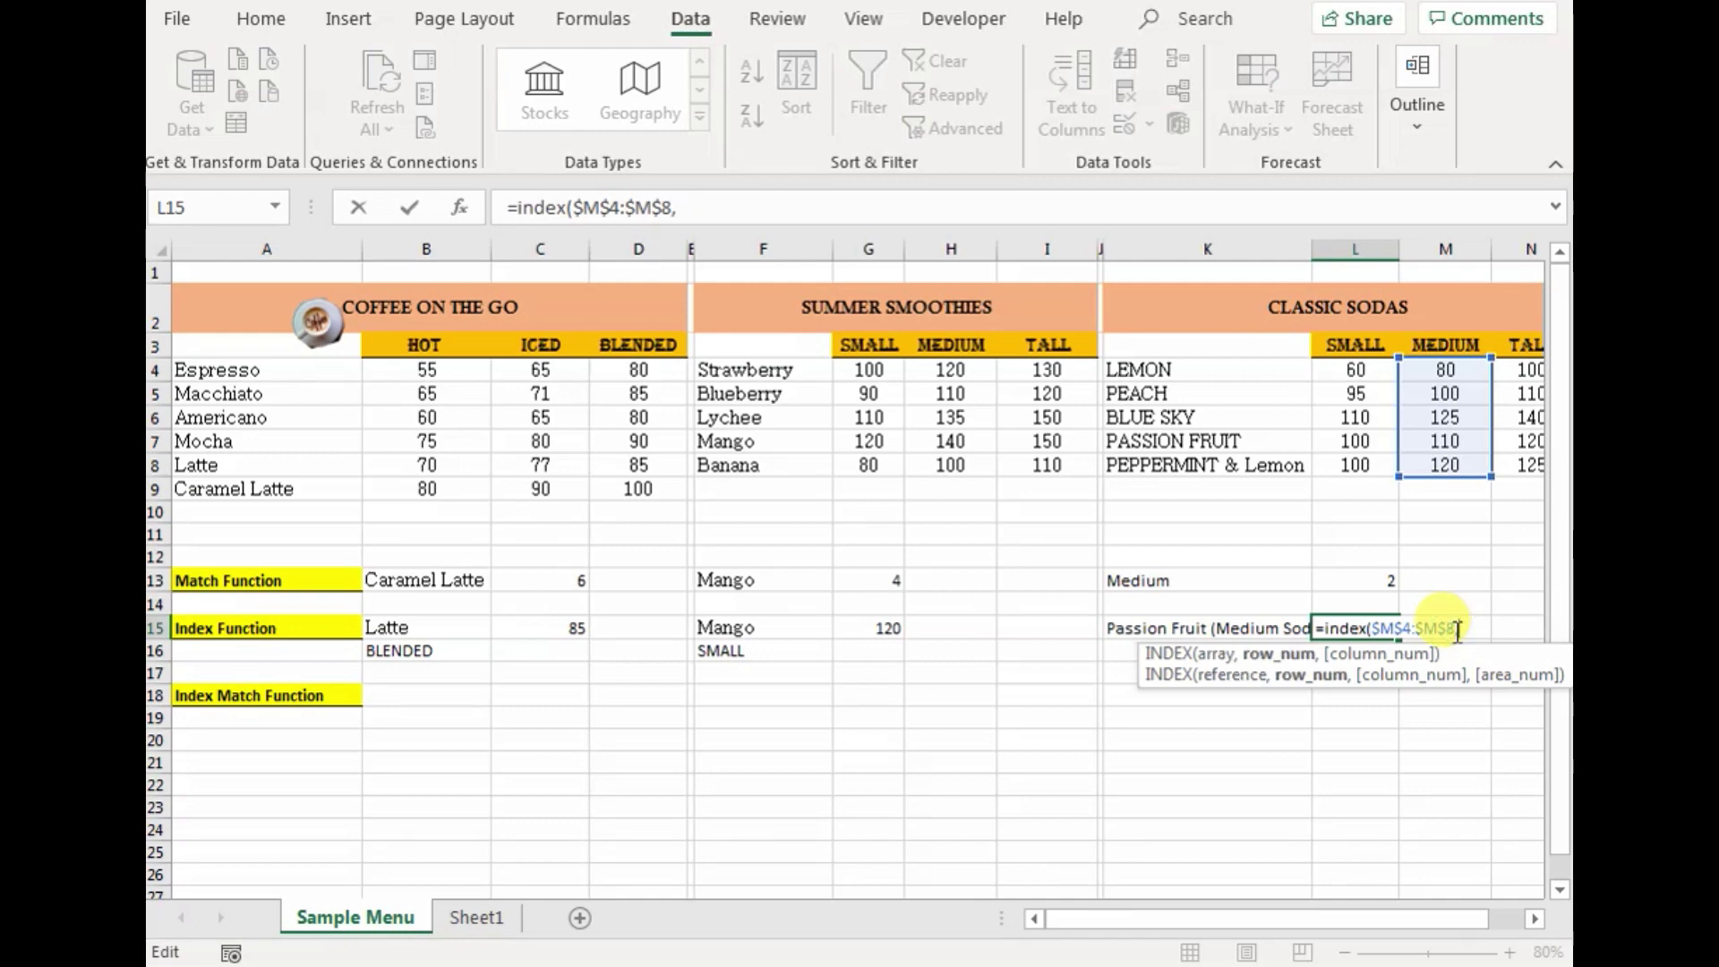
pyautogui.write('41')
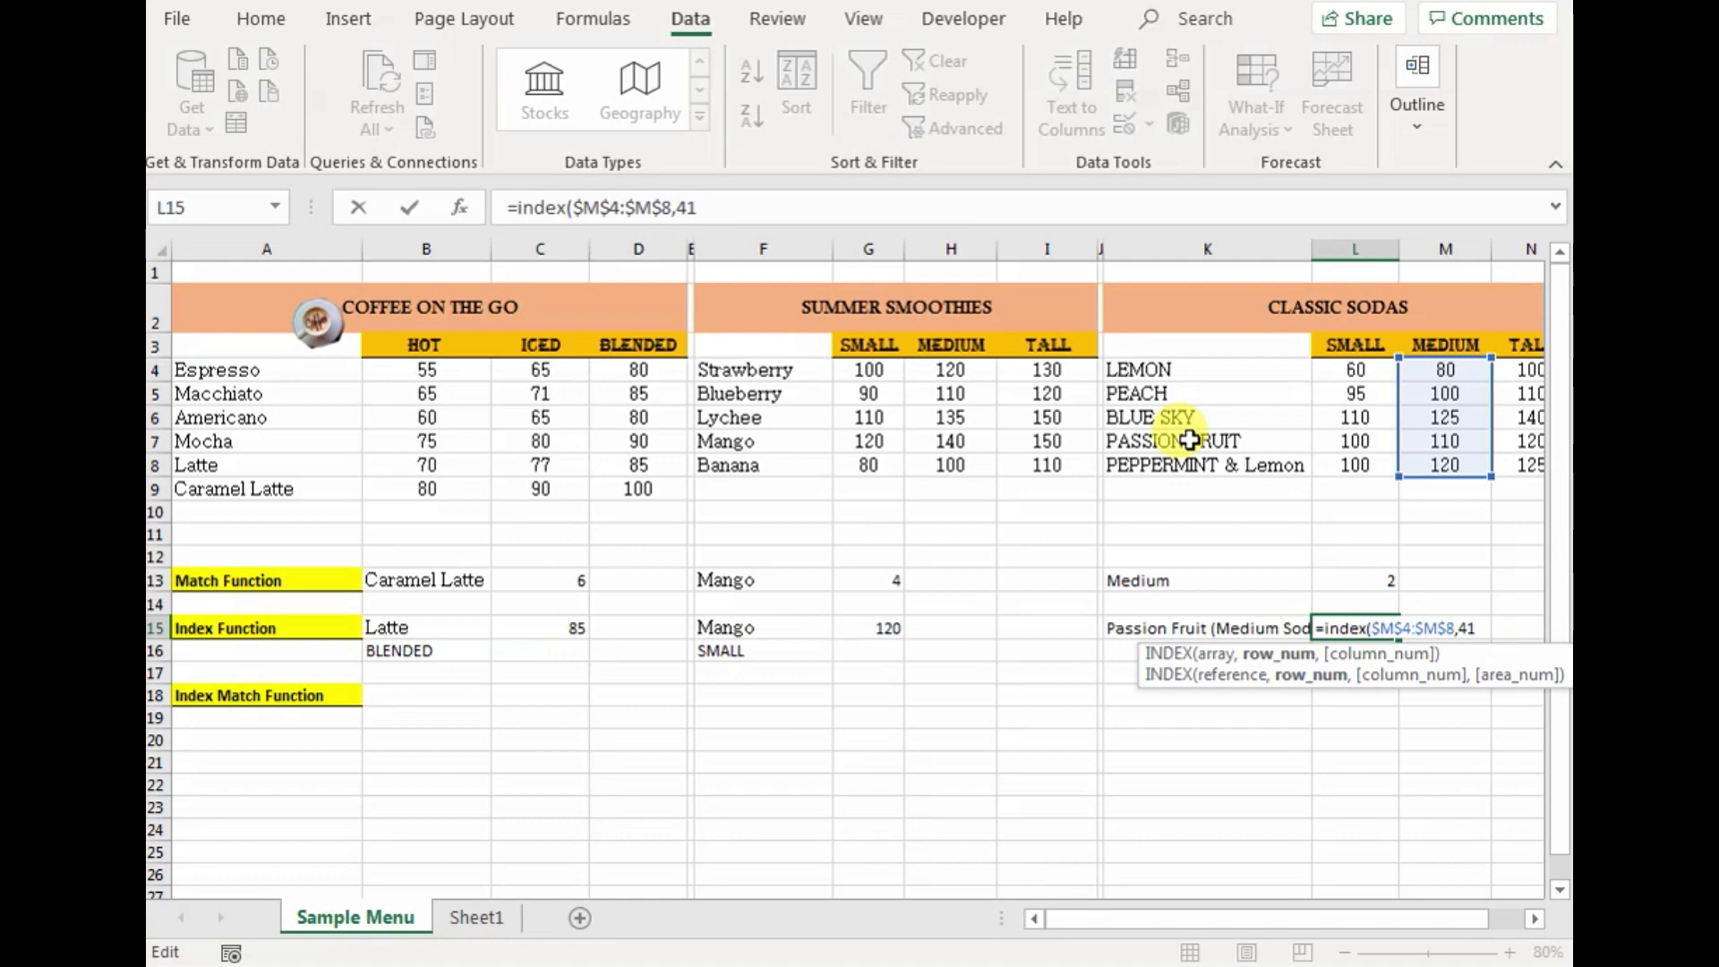
pyautogui.press('BackSpace')
pyautogui.write(',1)')
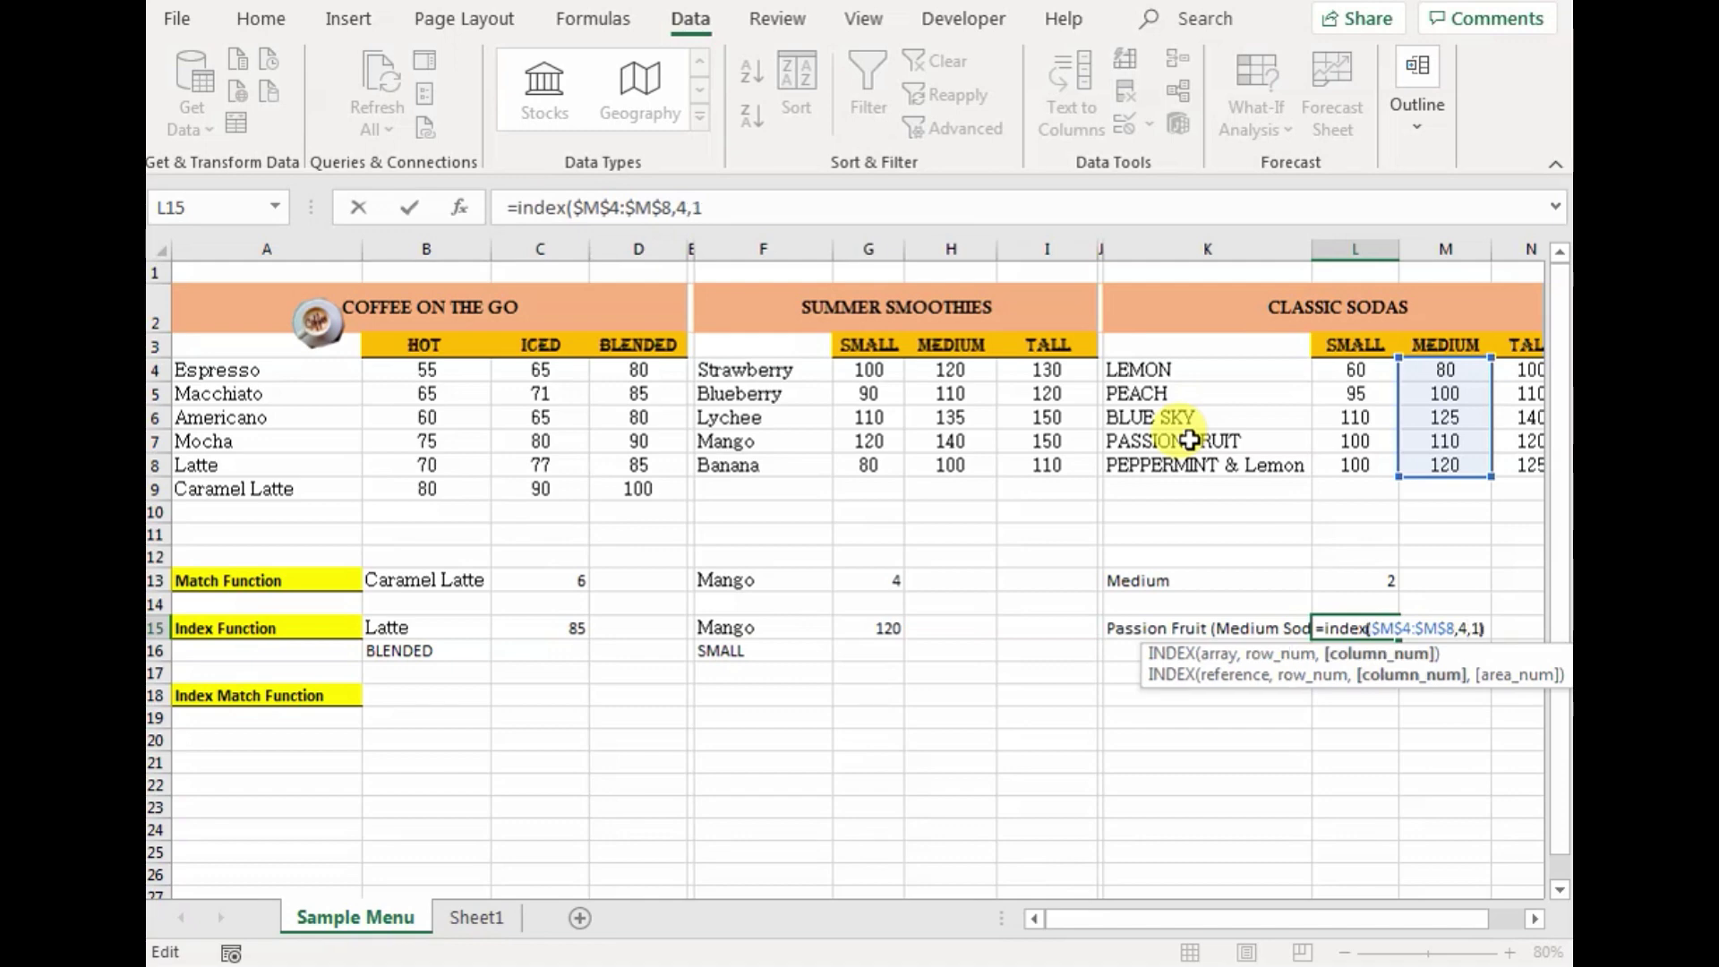
pyautogui.press('Return')
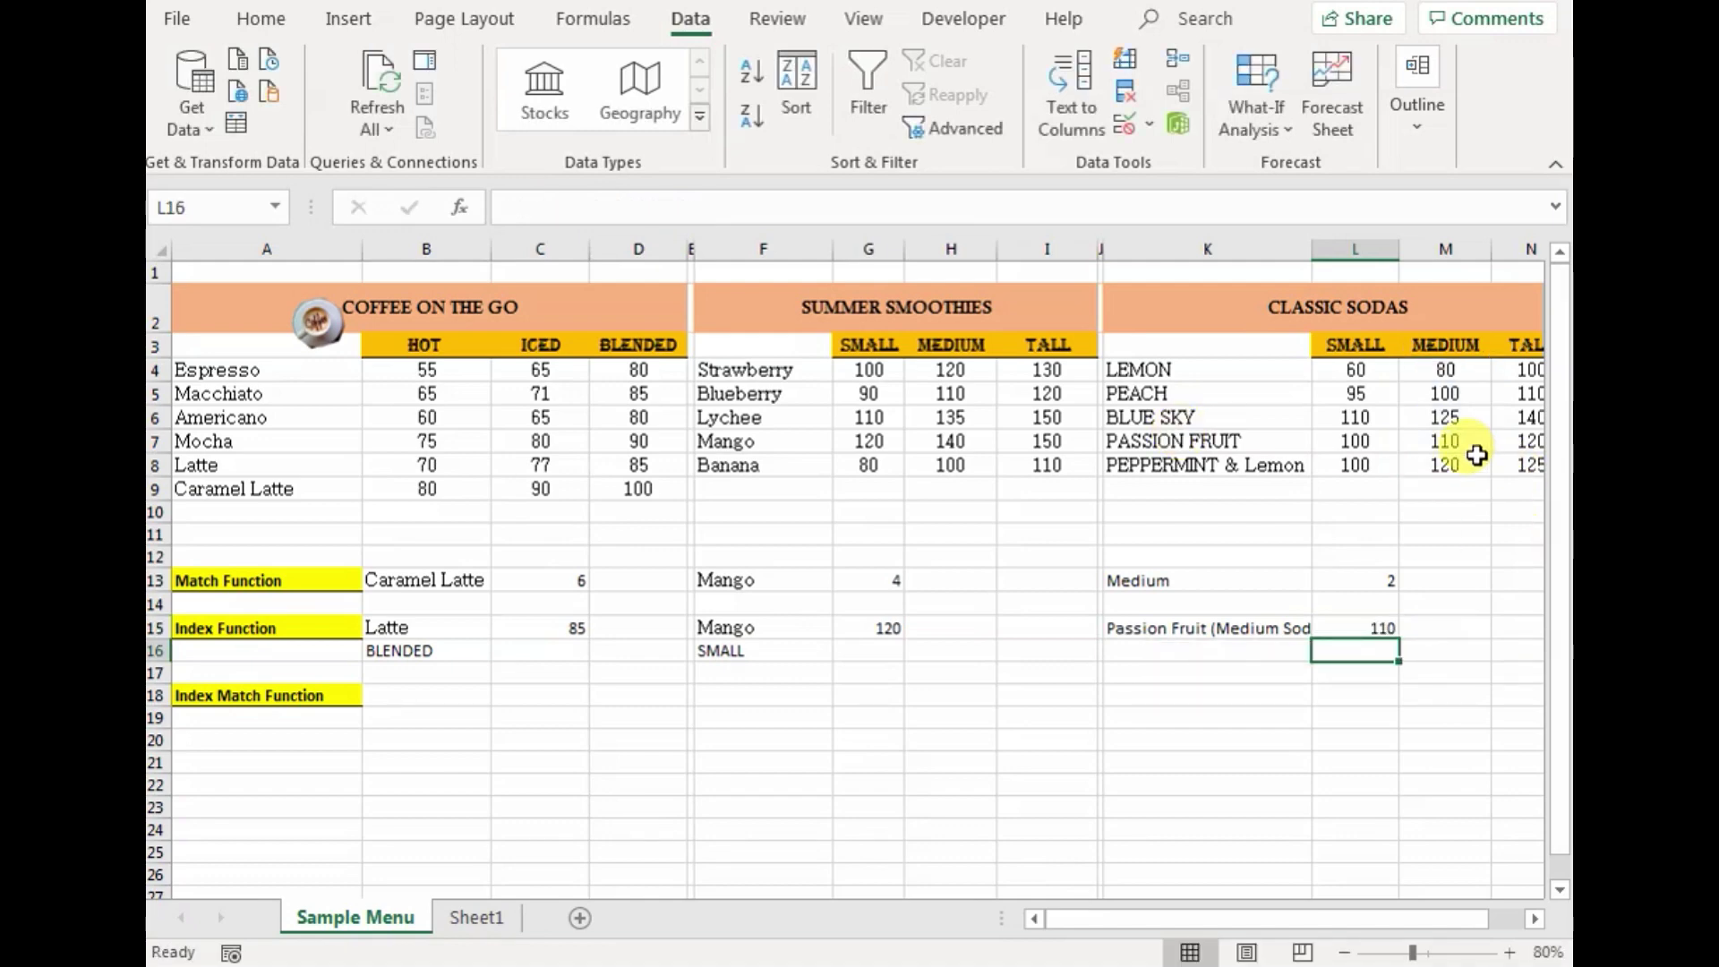
# Step: Remove the column number from the L15 formula so it reads =INDEX($M$4:$M$8,4), and check the price in the sodas table
pyautogui.doubleClick(1364, 628)
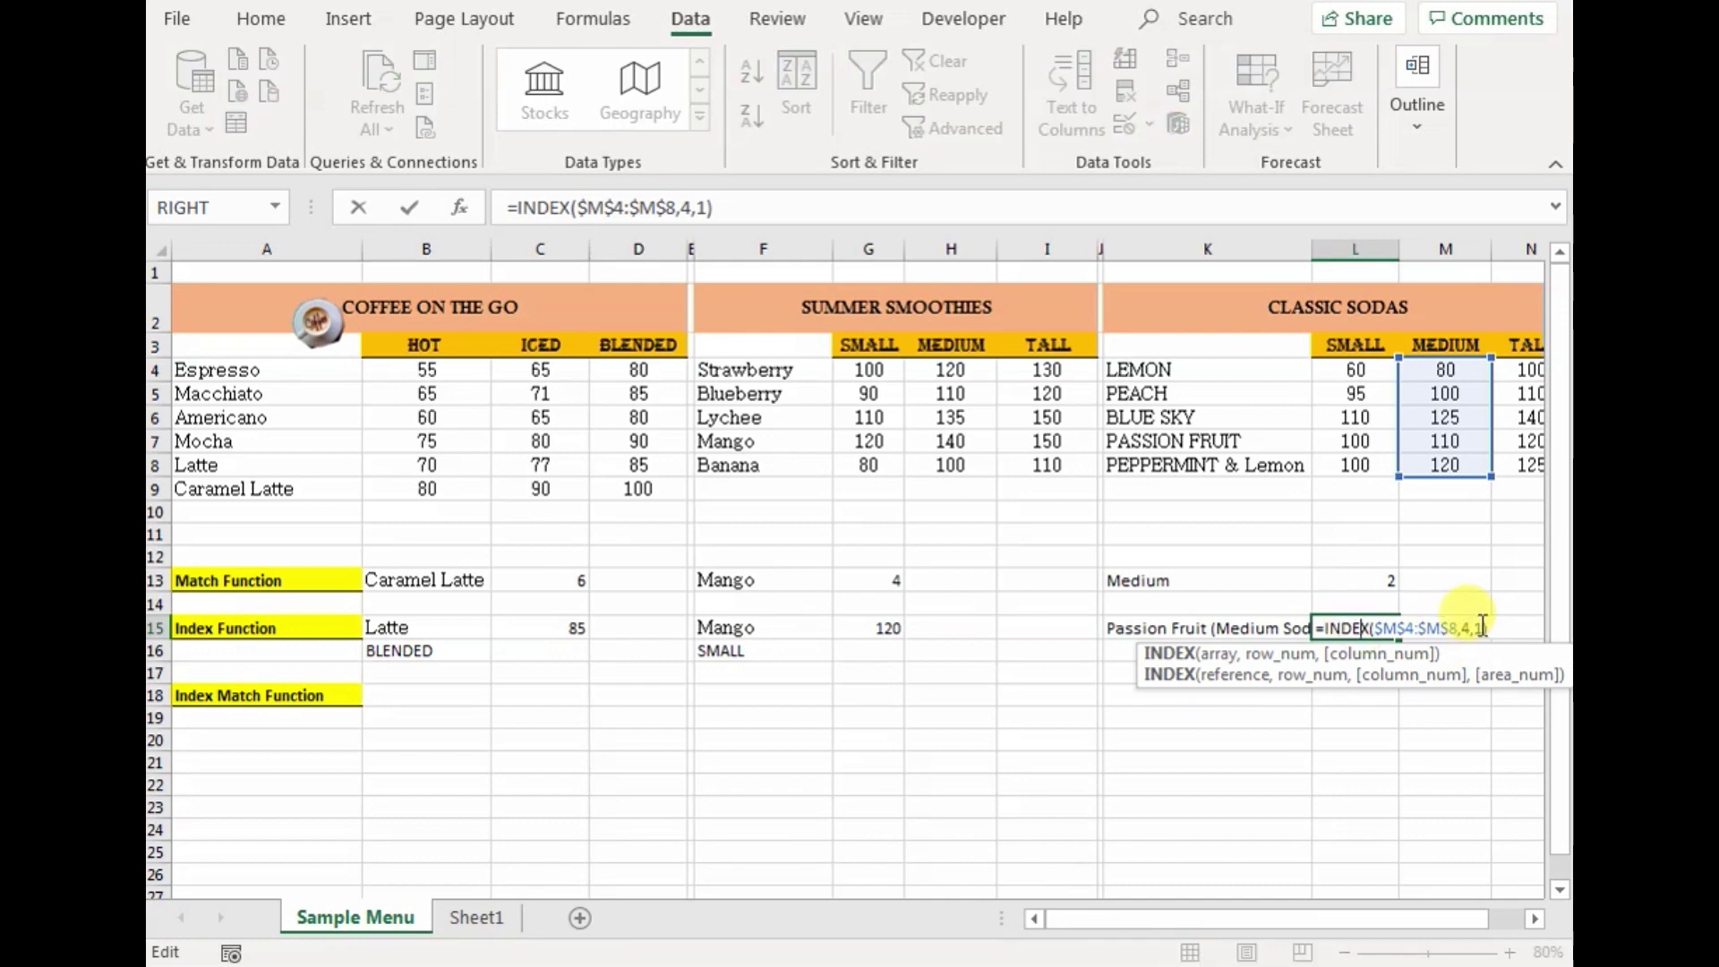
pyautogui.press('BackSpace')
pyautogui.press('BackSpace')
pyautogui.press('BackSpace')
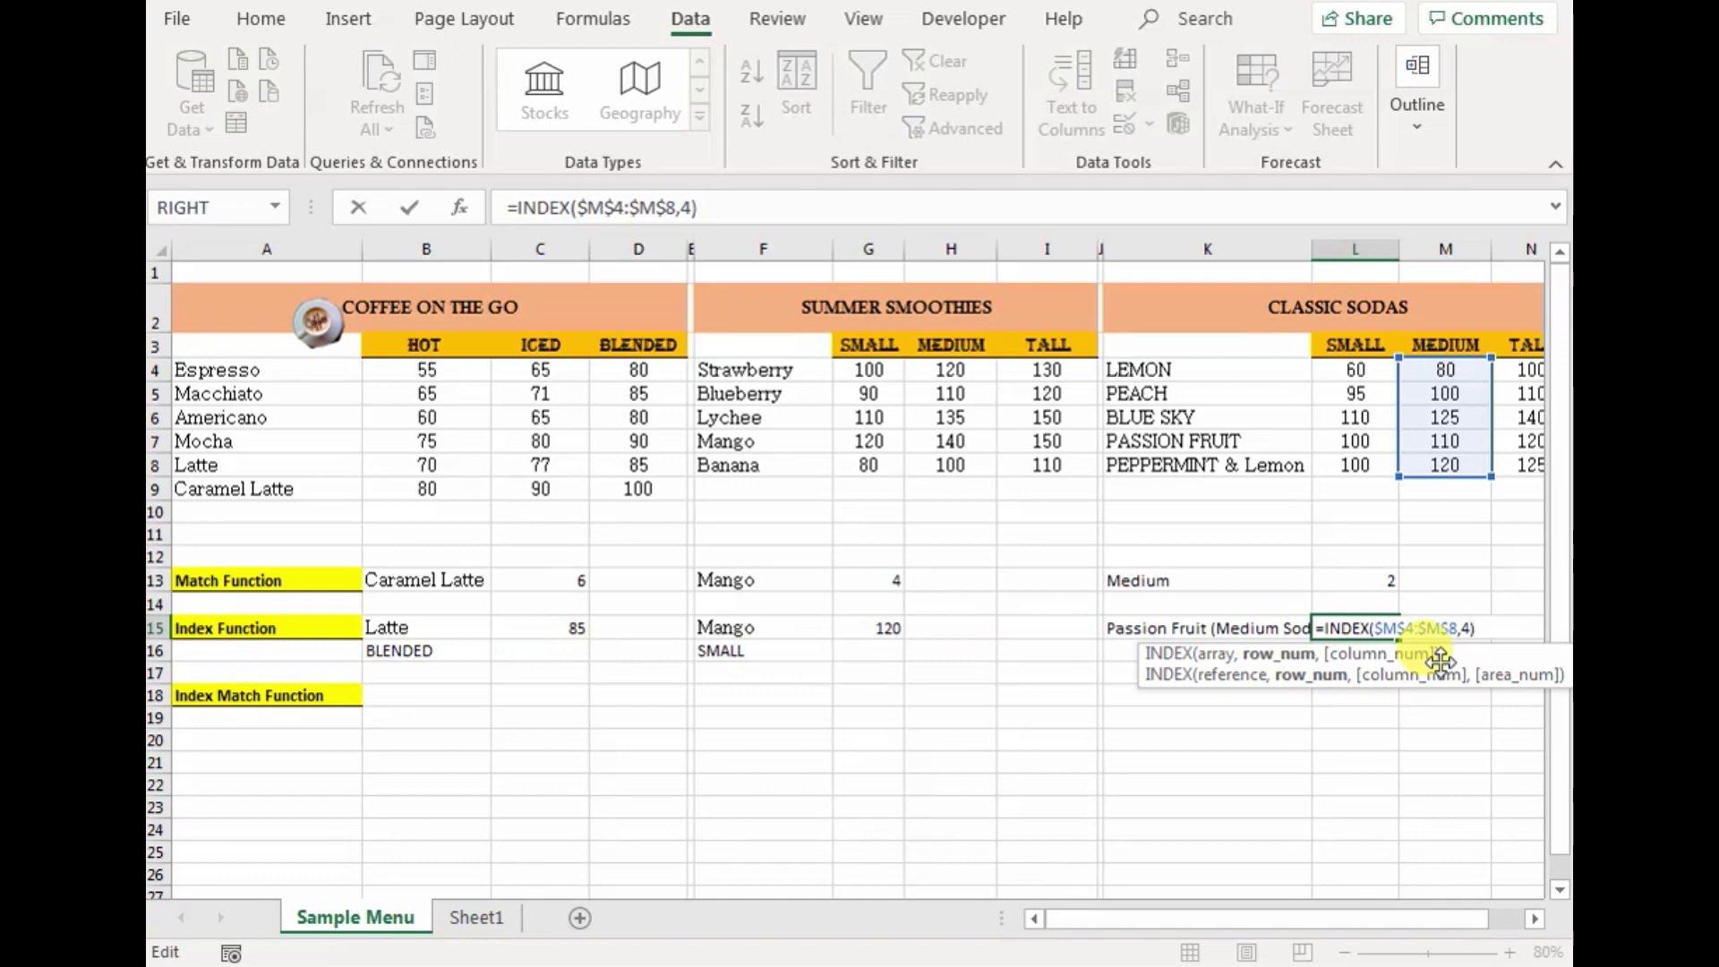
pyautogui.press('Return')
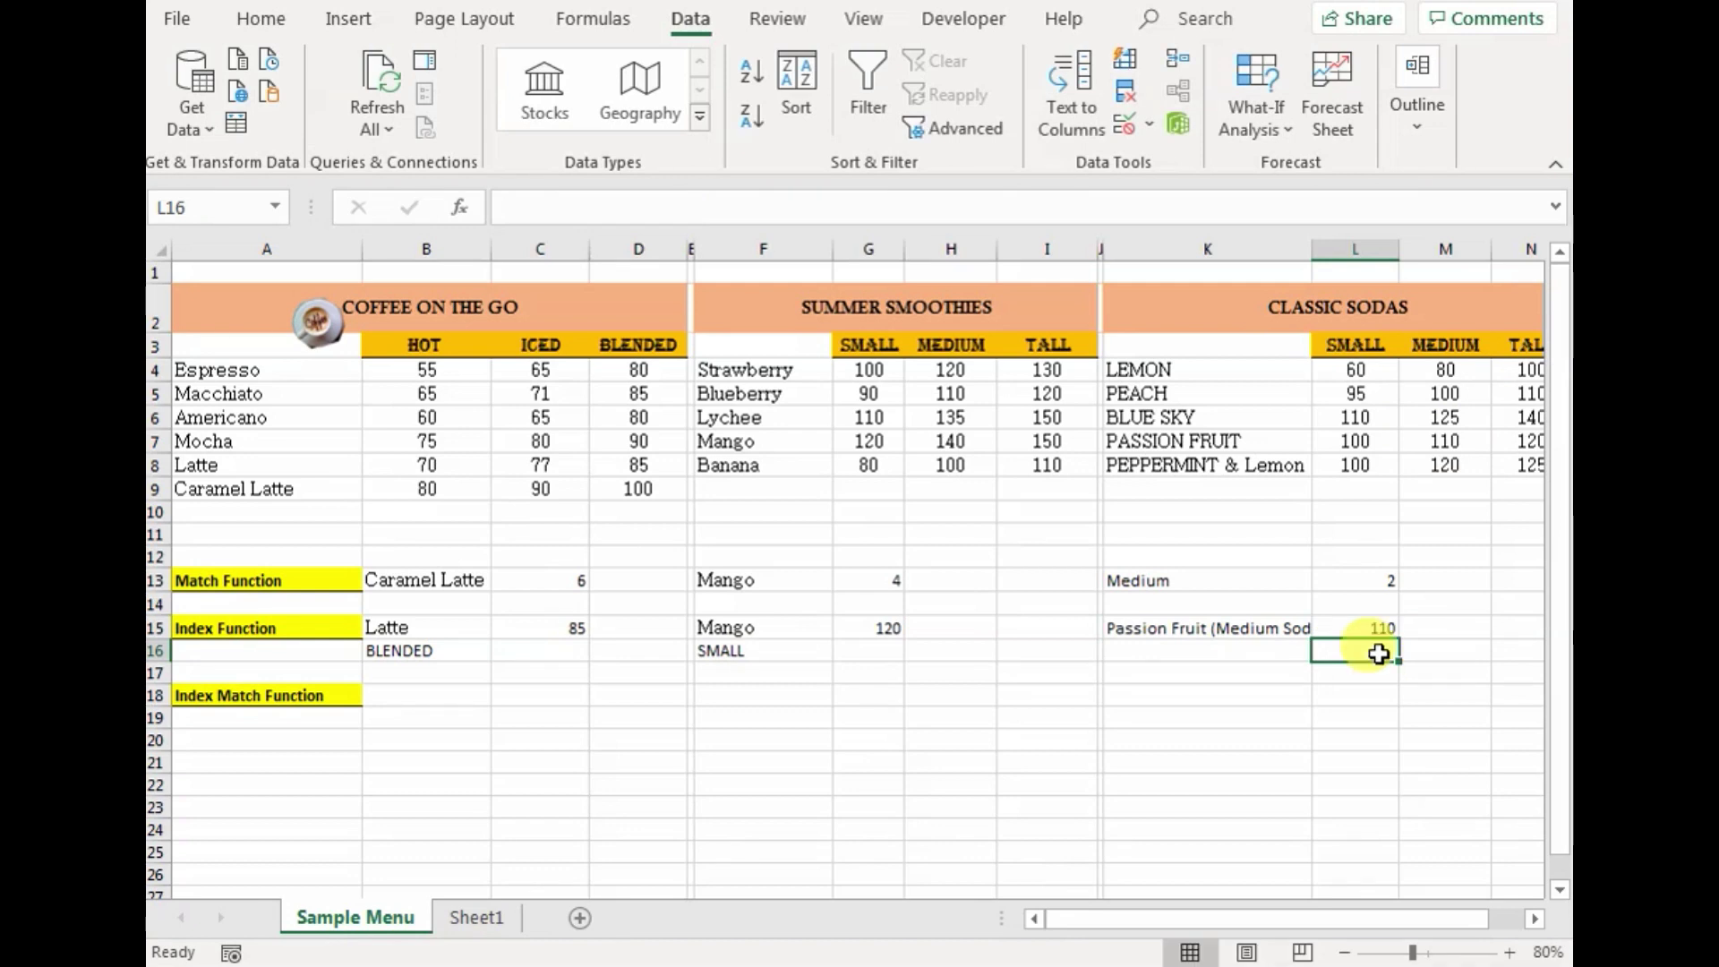
pyautogui.click(1439, 442)
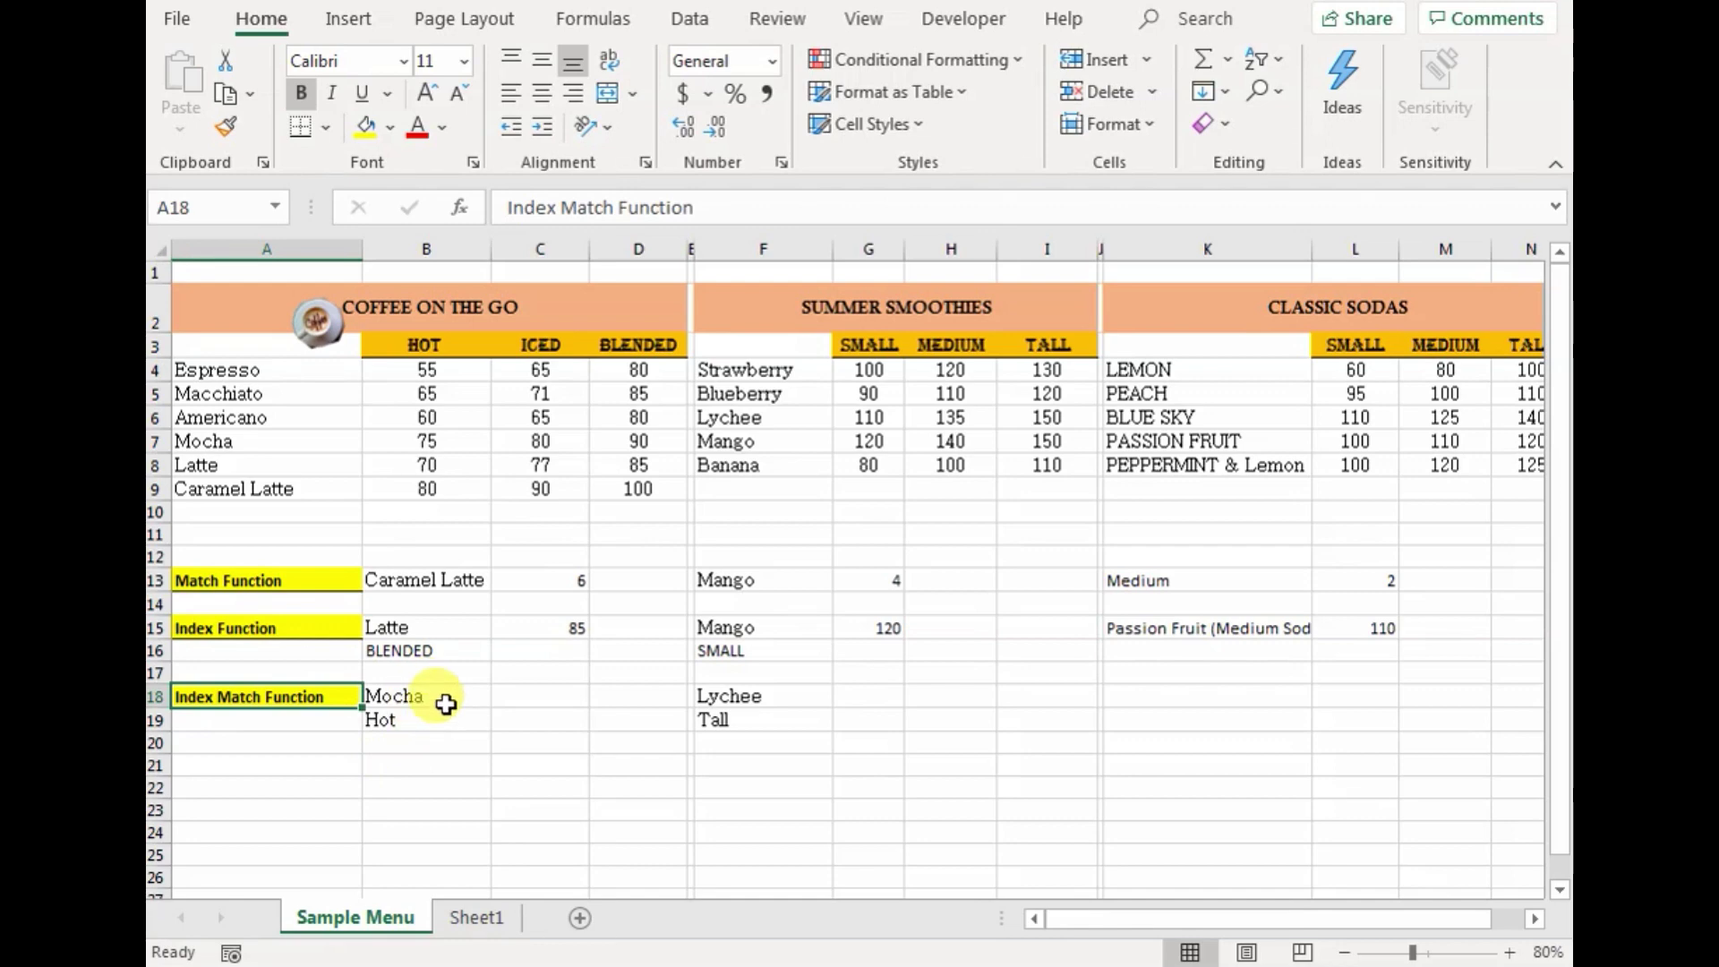
# Step: Start an INDEX formula in C18 with the Hot coffee prices as the absolute array $B$4:$B$9
pyautogui.doubleClick(553, 698)
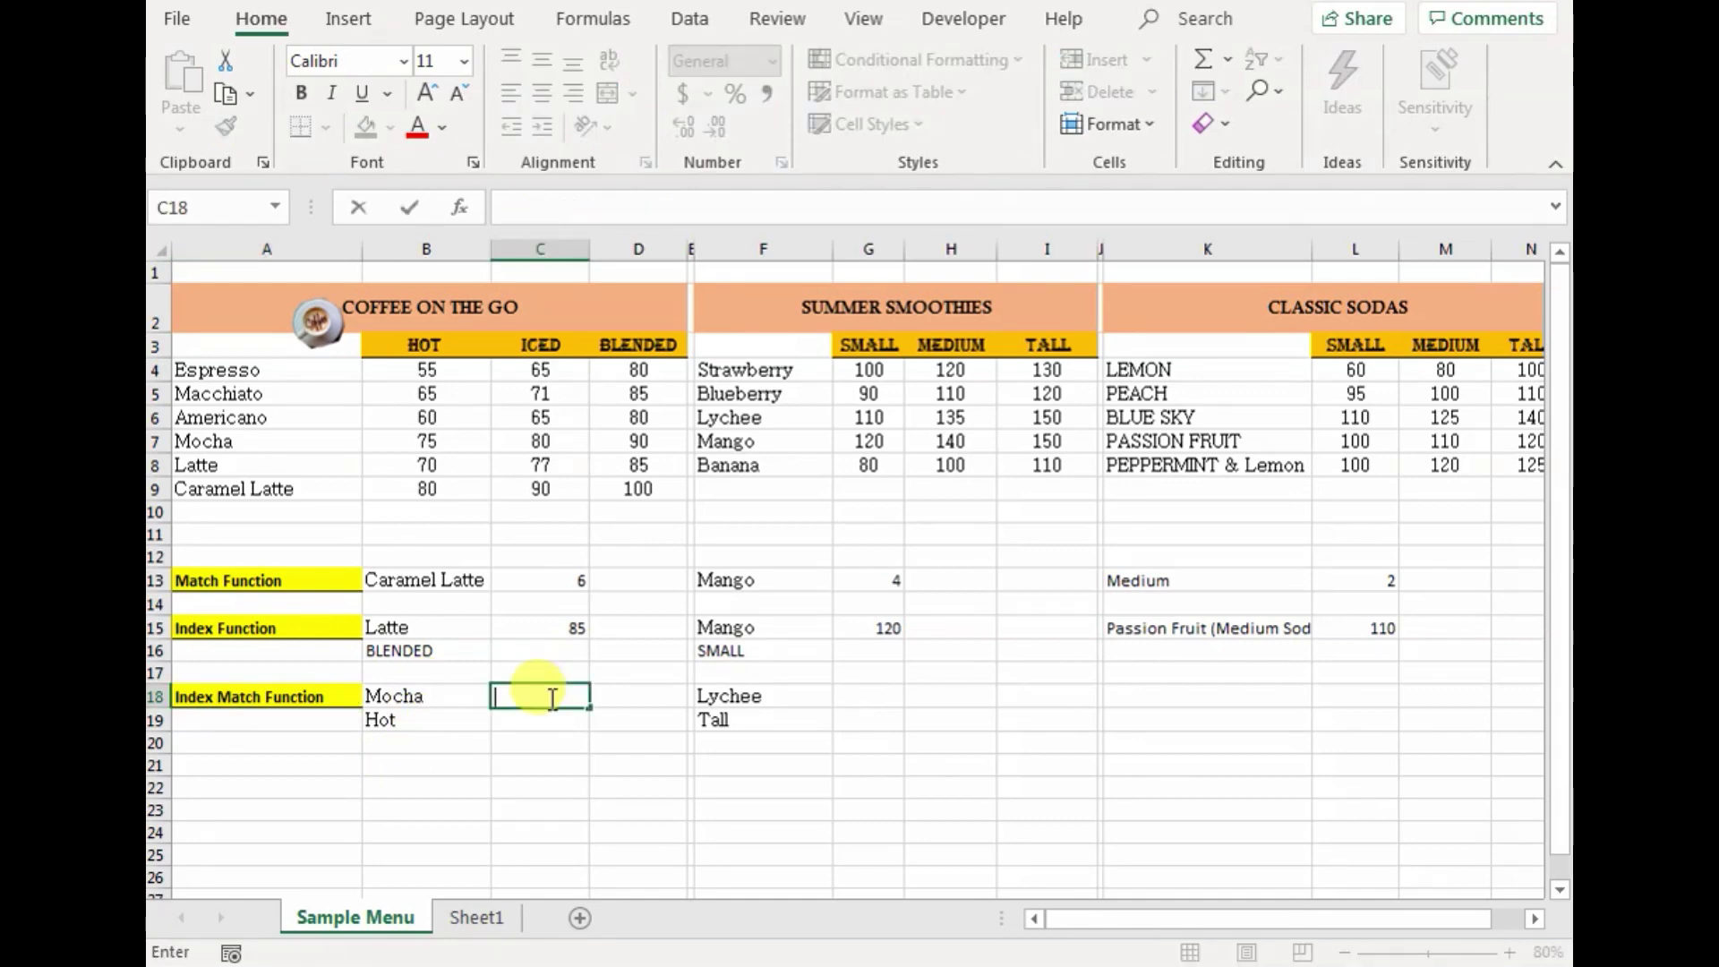
pyautogui.write('=index')
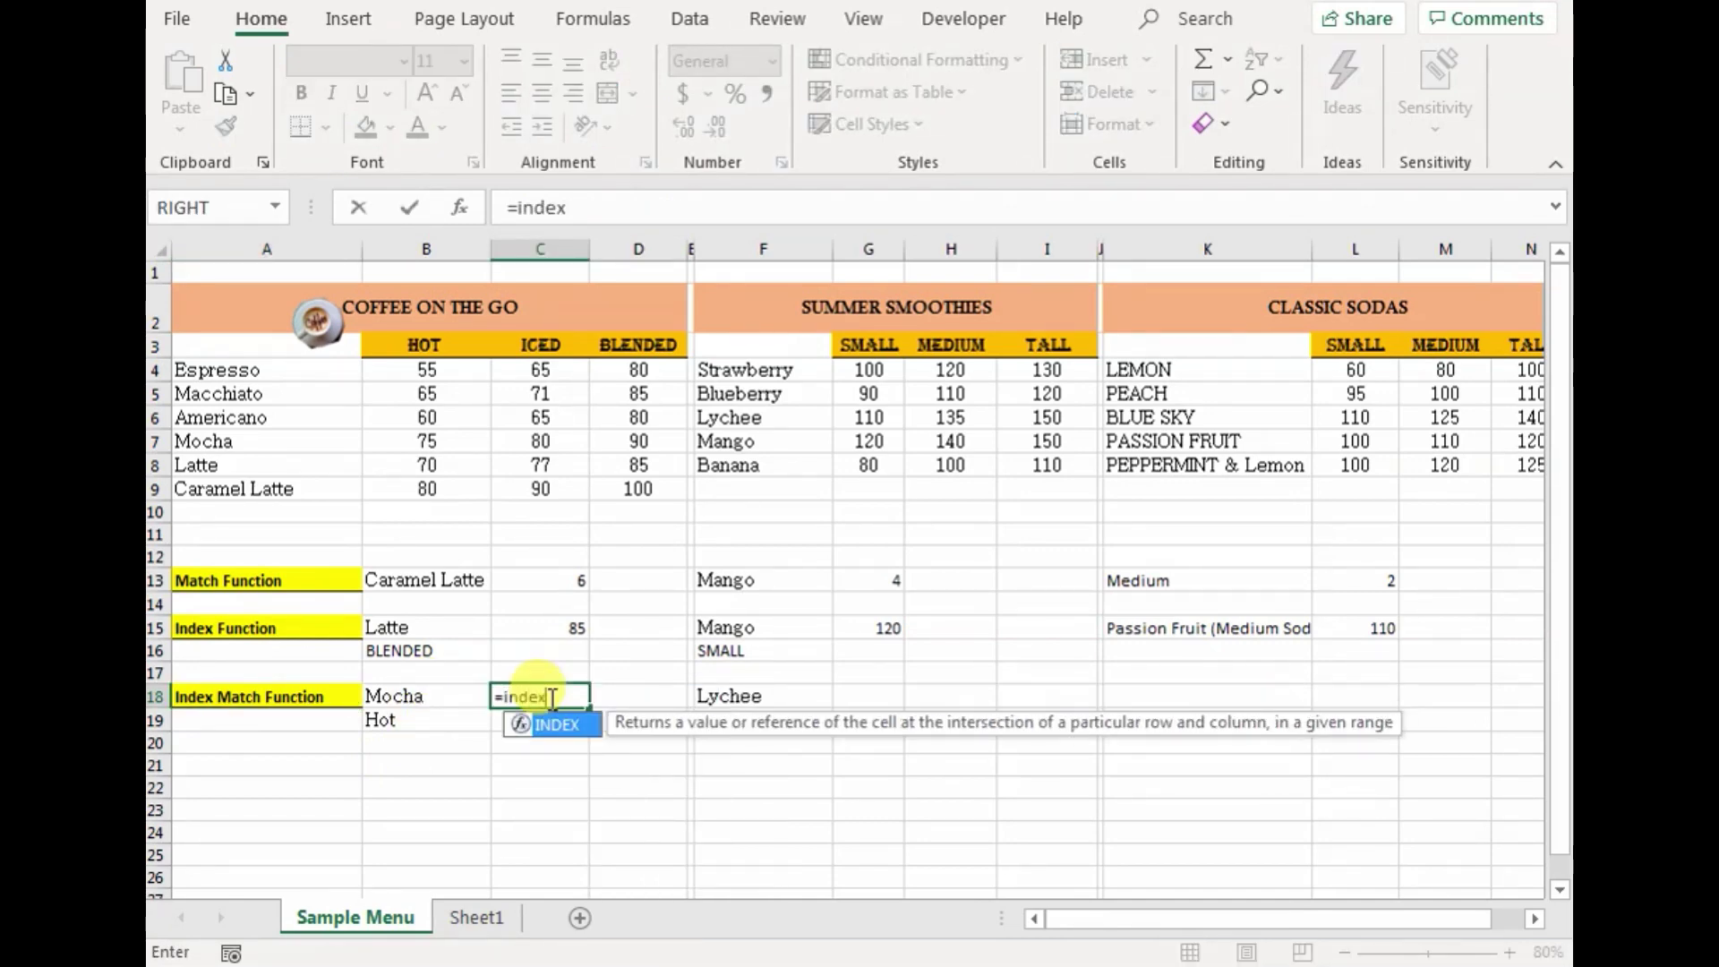
pyautogui.write('(')
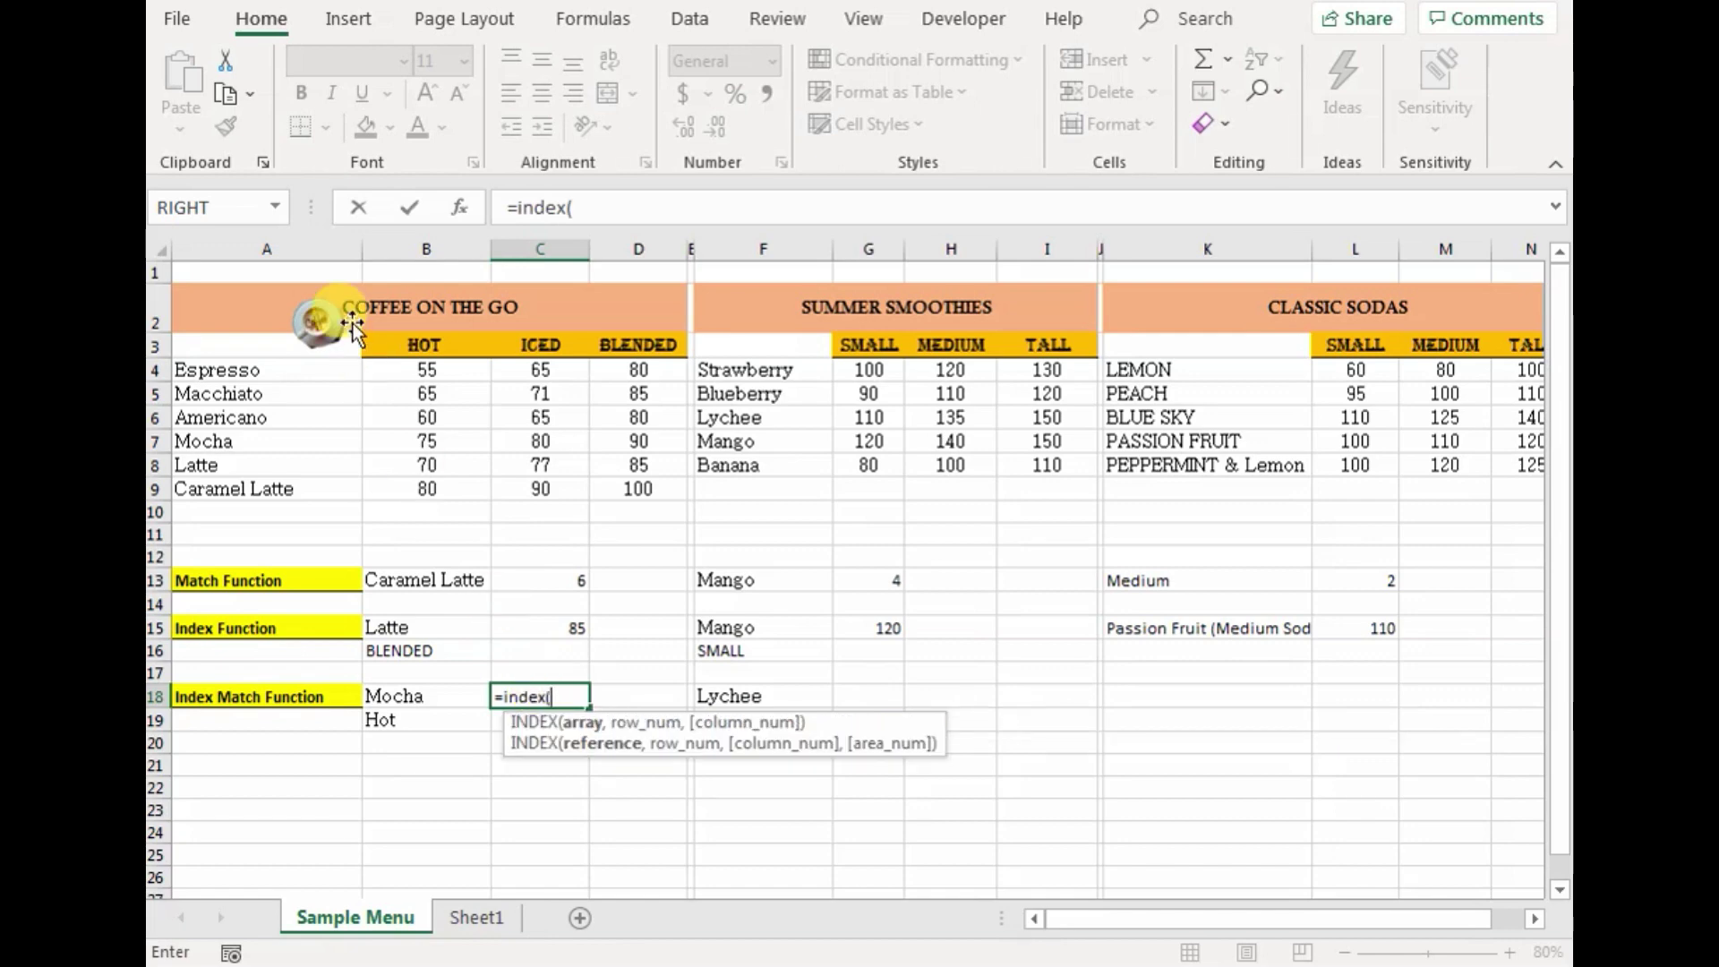
pyautogui.moveTo(427, 370); pyautogui.dragTo(433, 494)
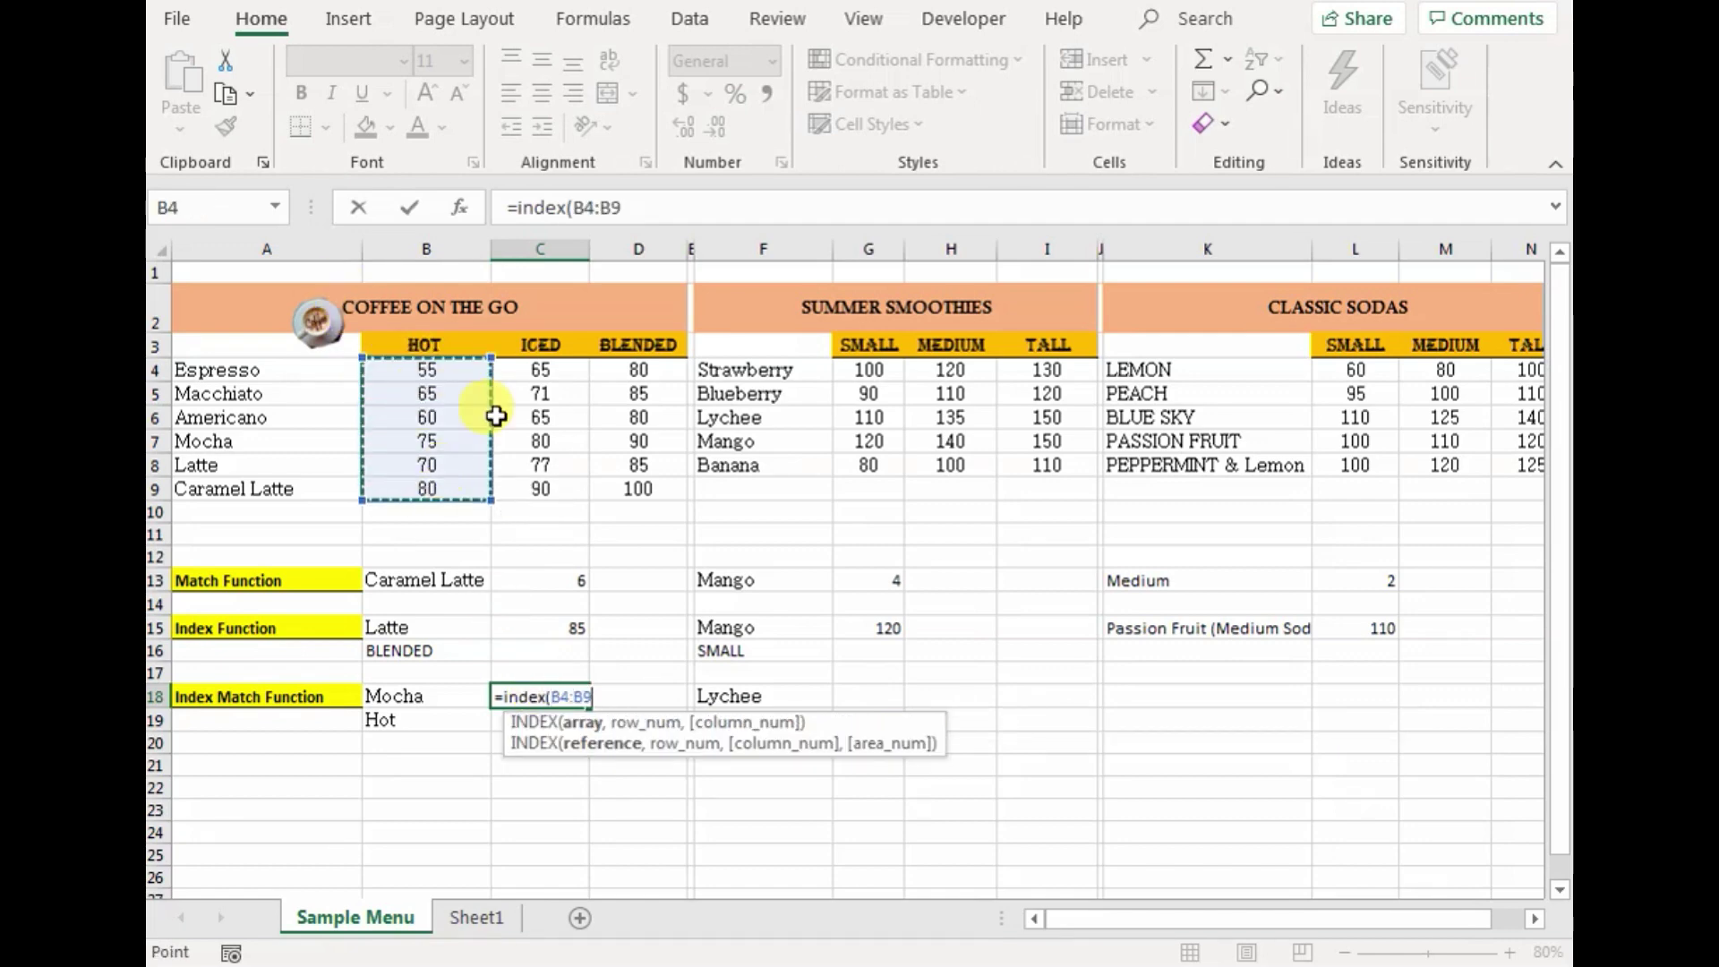
pyautogui.moveTo(621, 206); pyautogui.dragTo(574, 207)
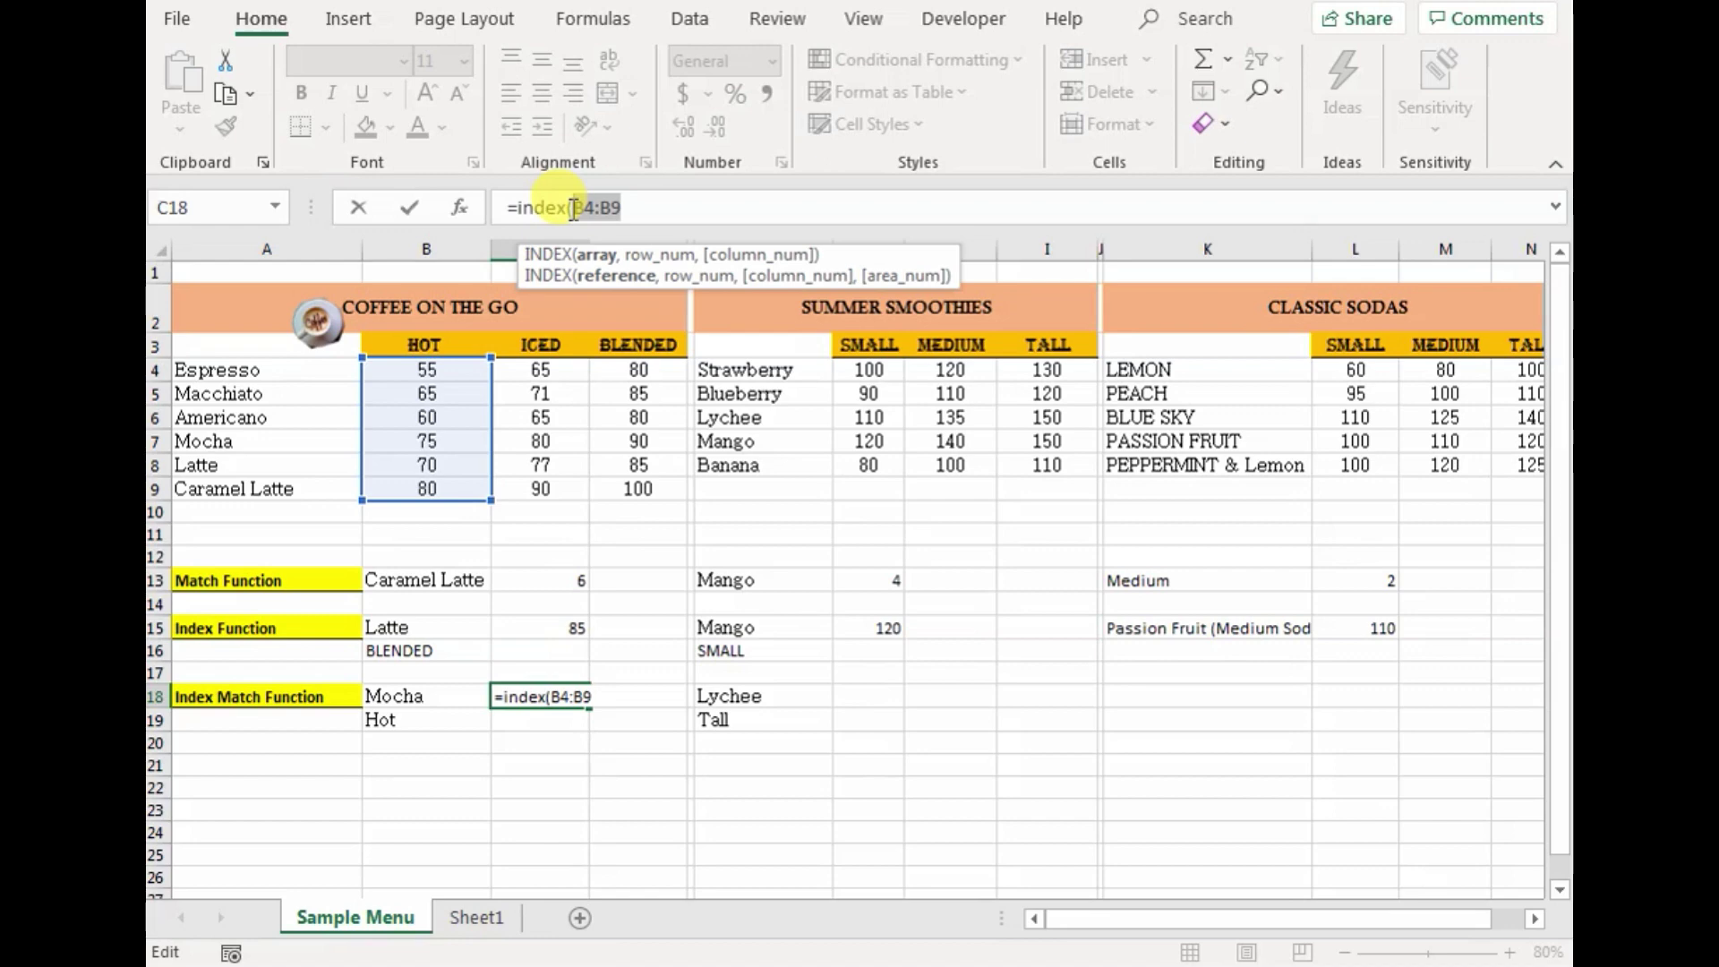
pyautogui.press('F4')
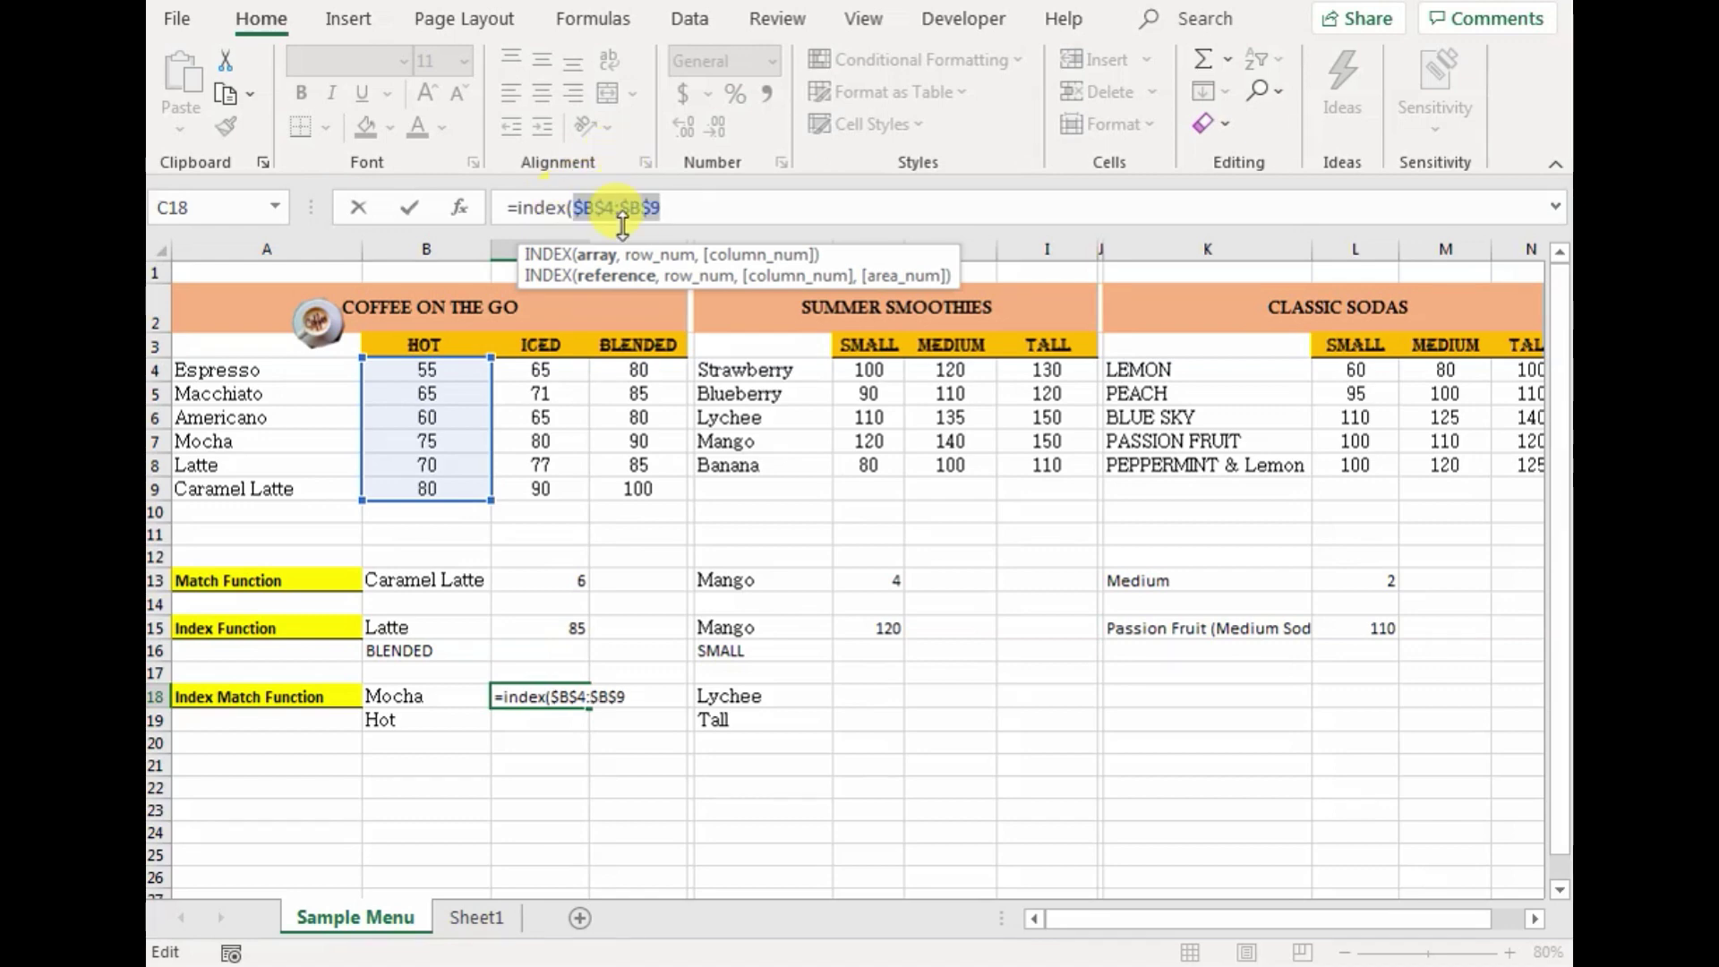
pyautogui.click(668, 199)
pyautogui.write(',')
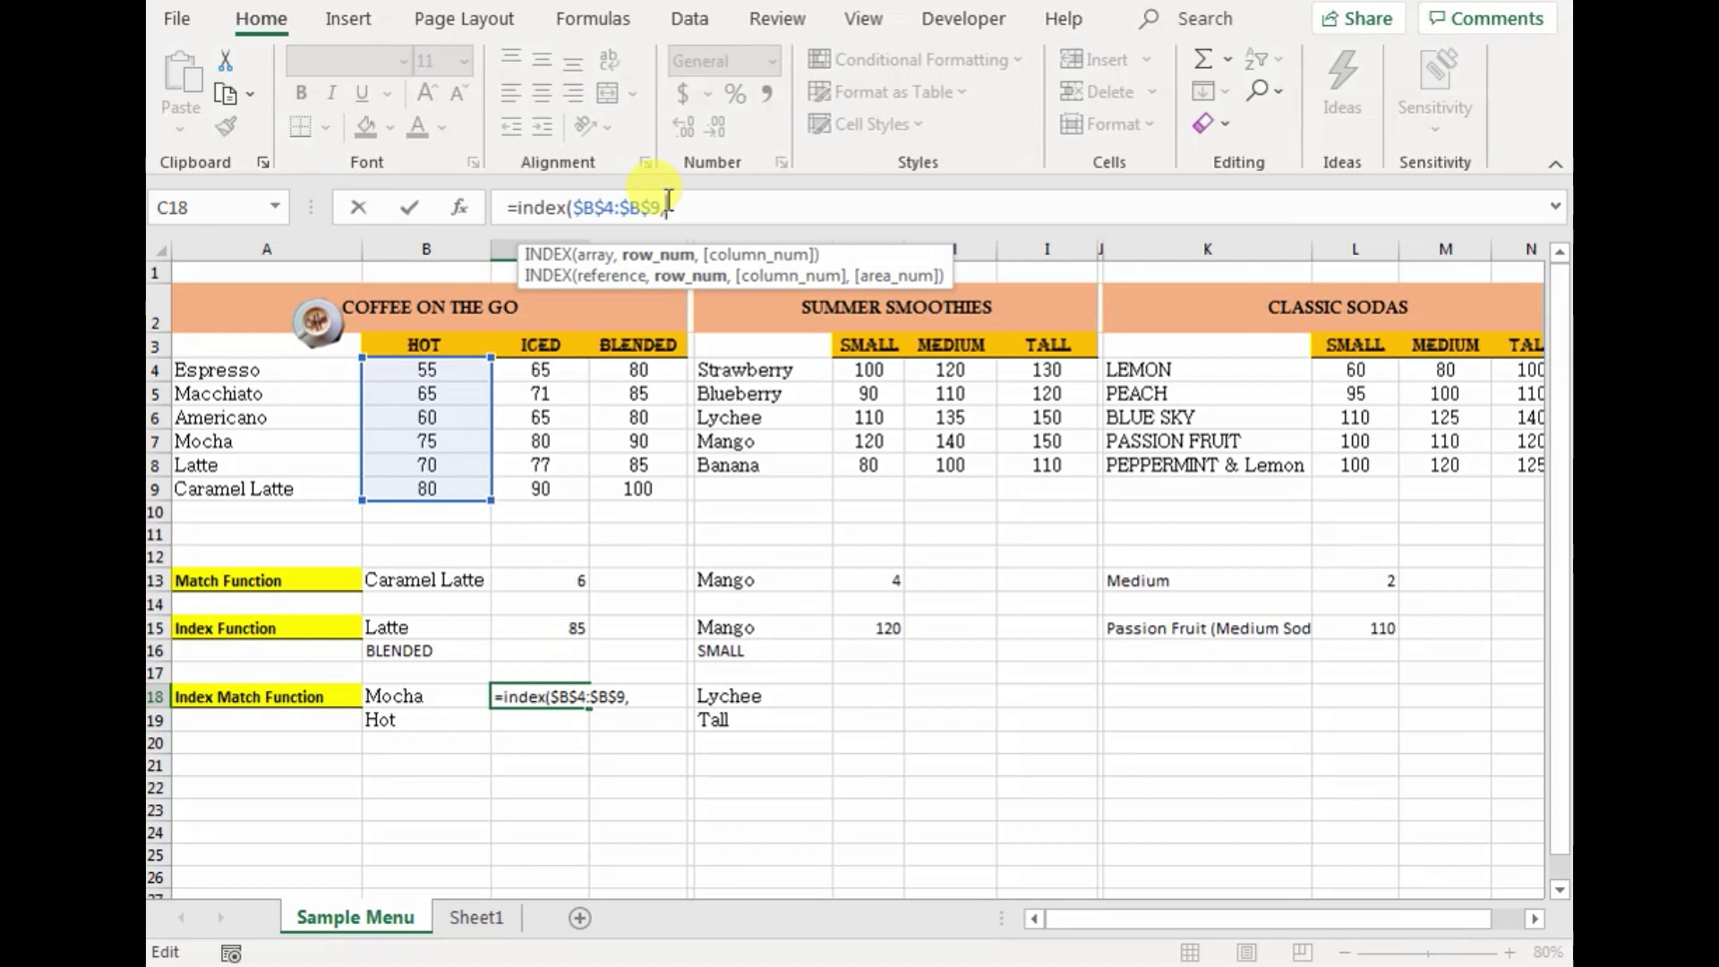
# Step: Nest a MATCH function as the row number in C18, looking up B18 in the absolute range $A$4:$A$9
pyautogui.write('Mat')
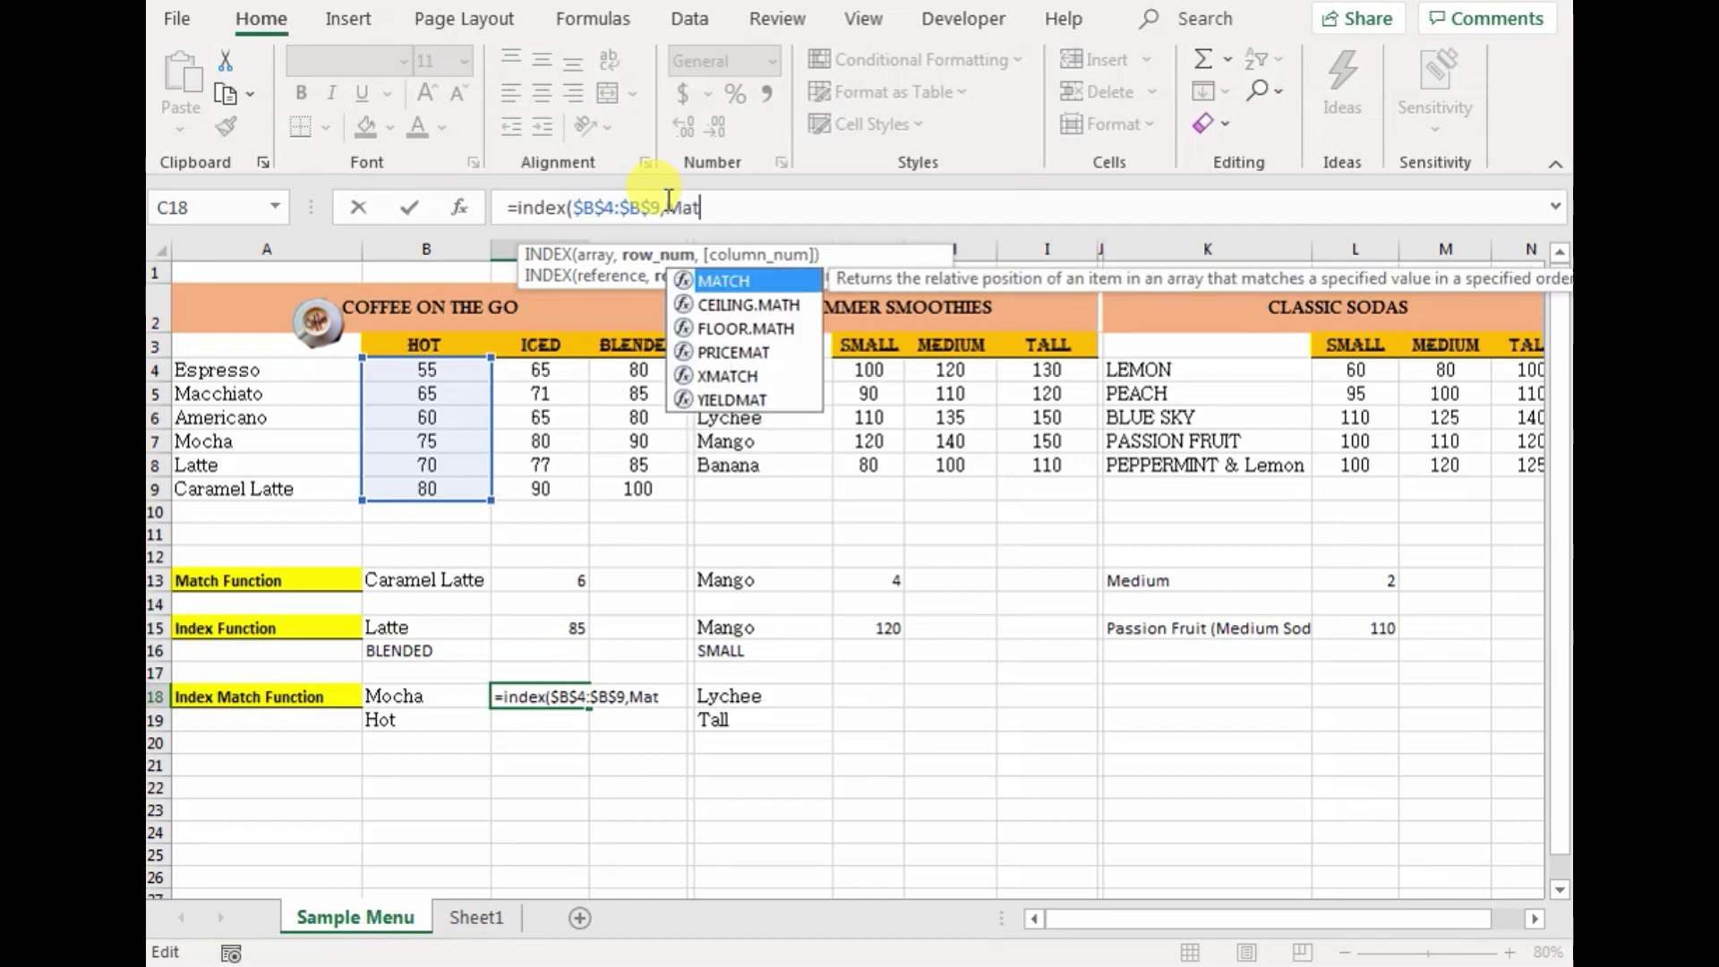
pyautogui.write('ch(')
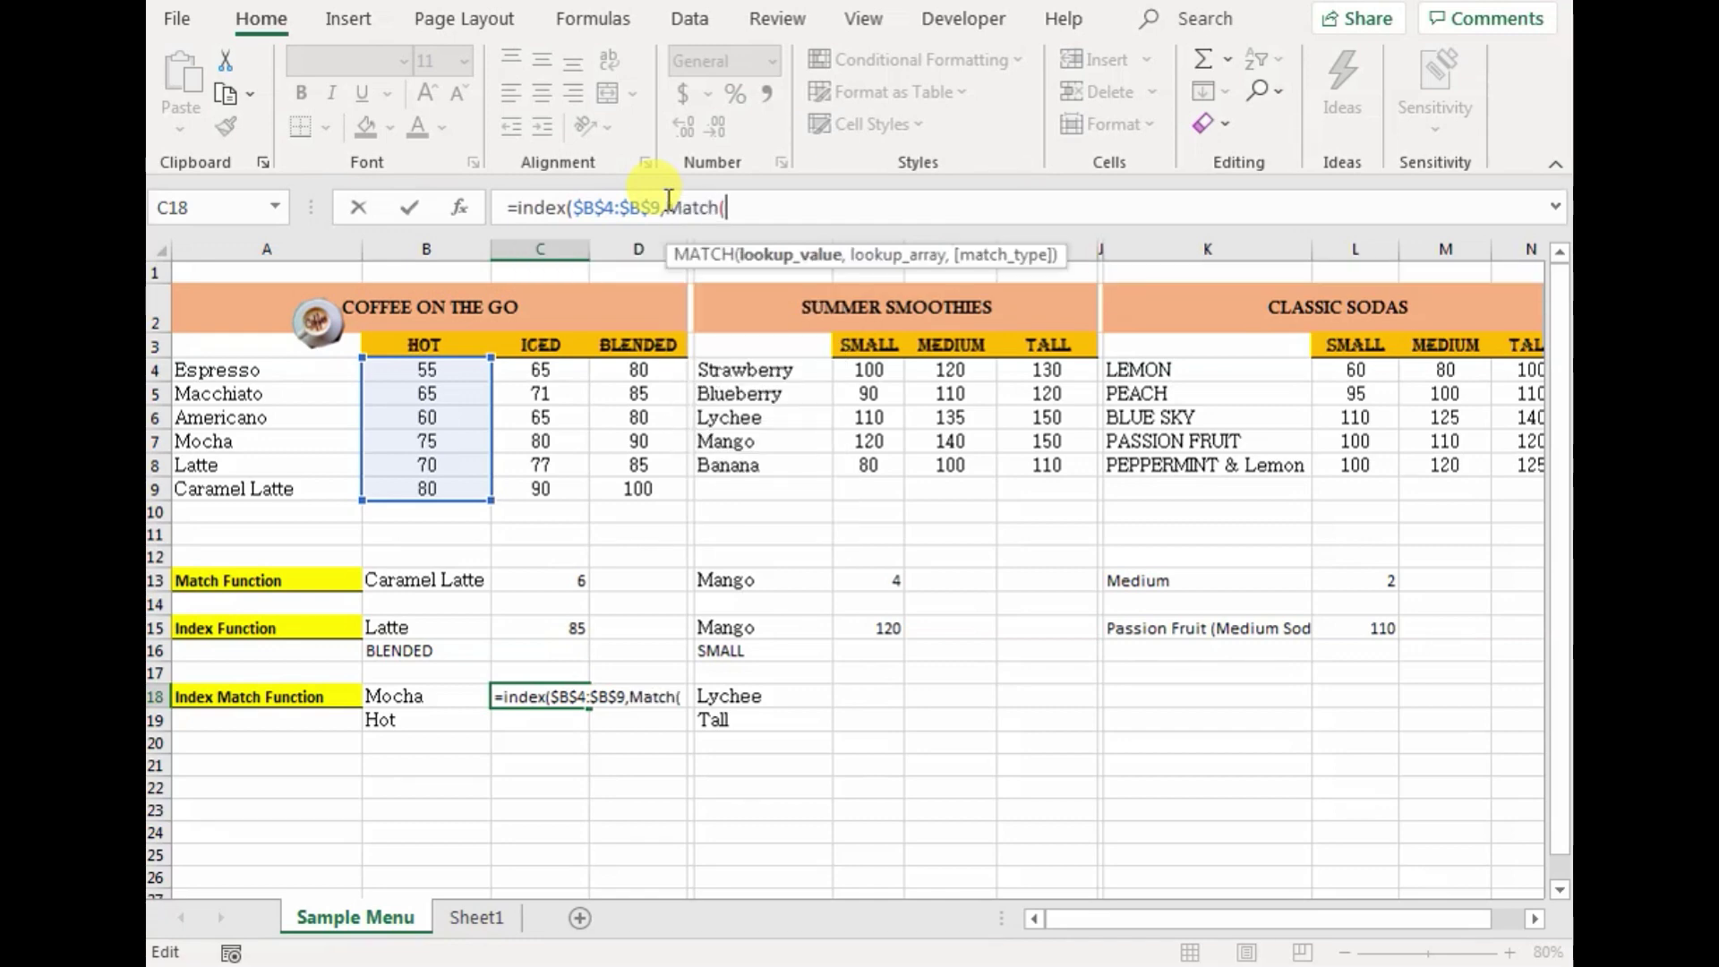
pyautogui.click(414, 698)
pyautogui.write(',')
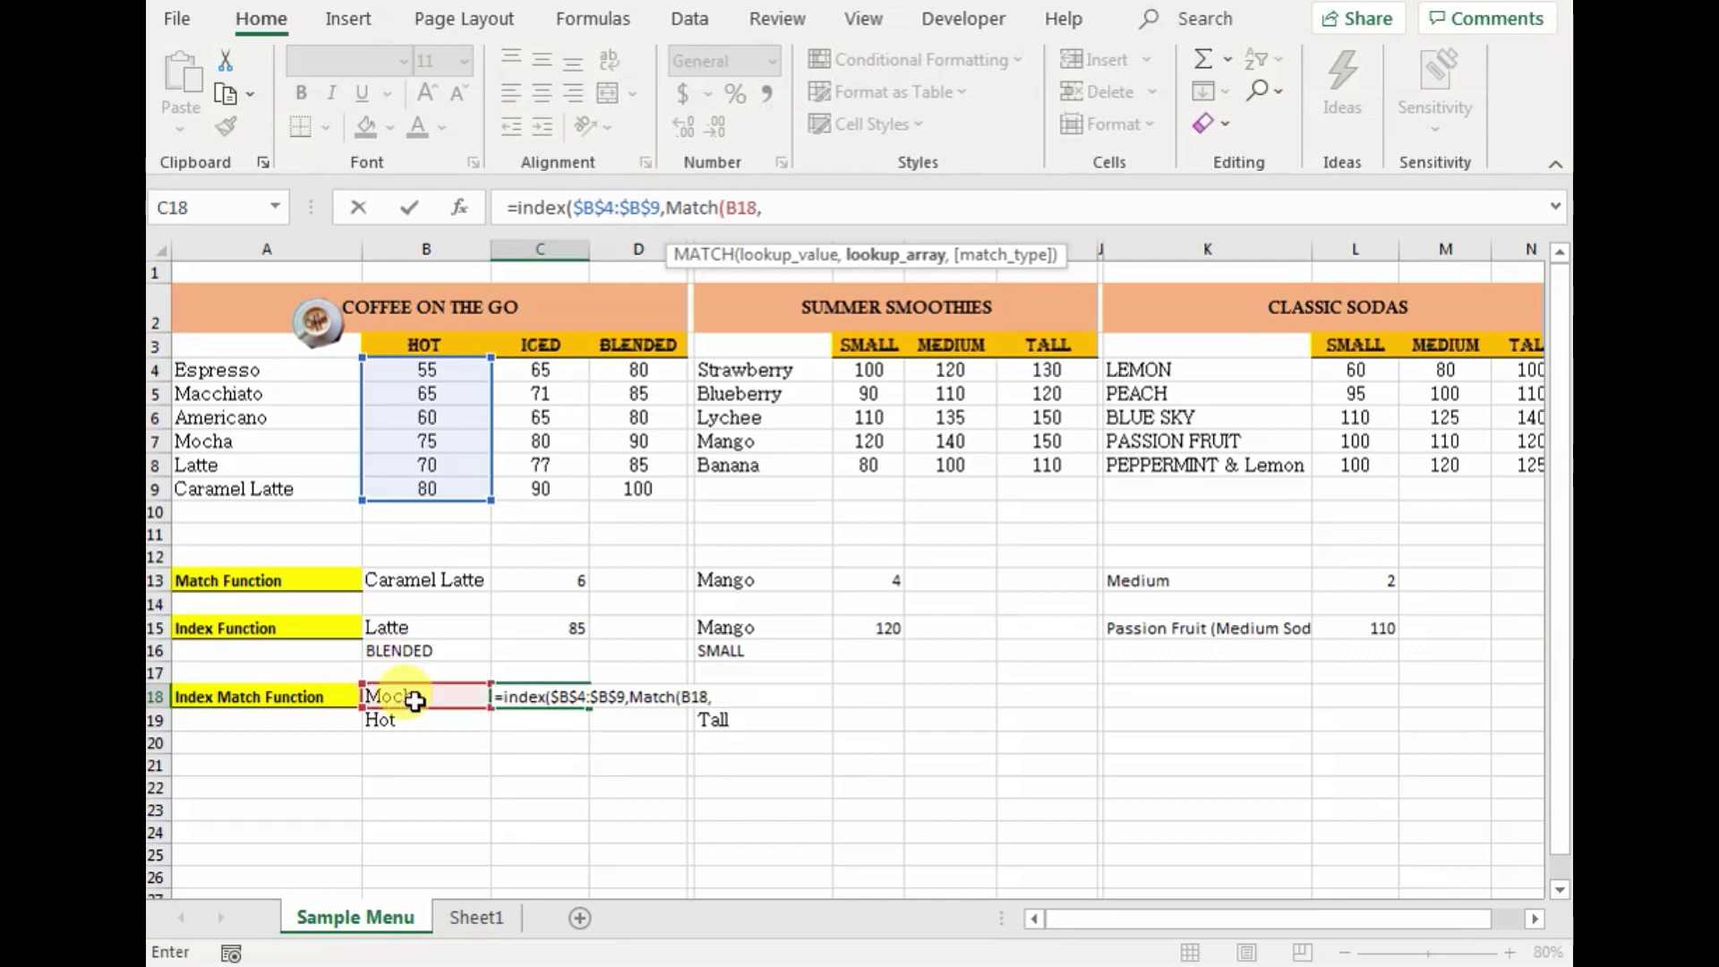
pyautogui.moveTo(269, 367); pyautogui.dragTo(345, 489)
pyautogui.moveTo(812, 206); pyautogui.dragTo(767, 206)
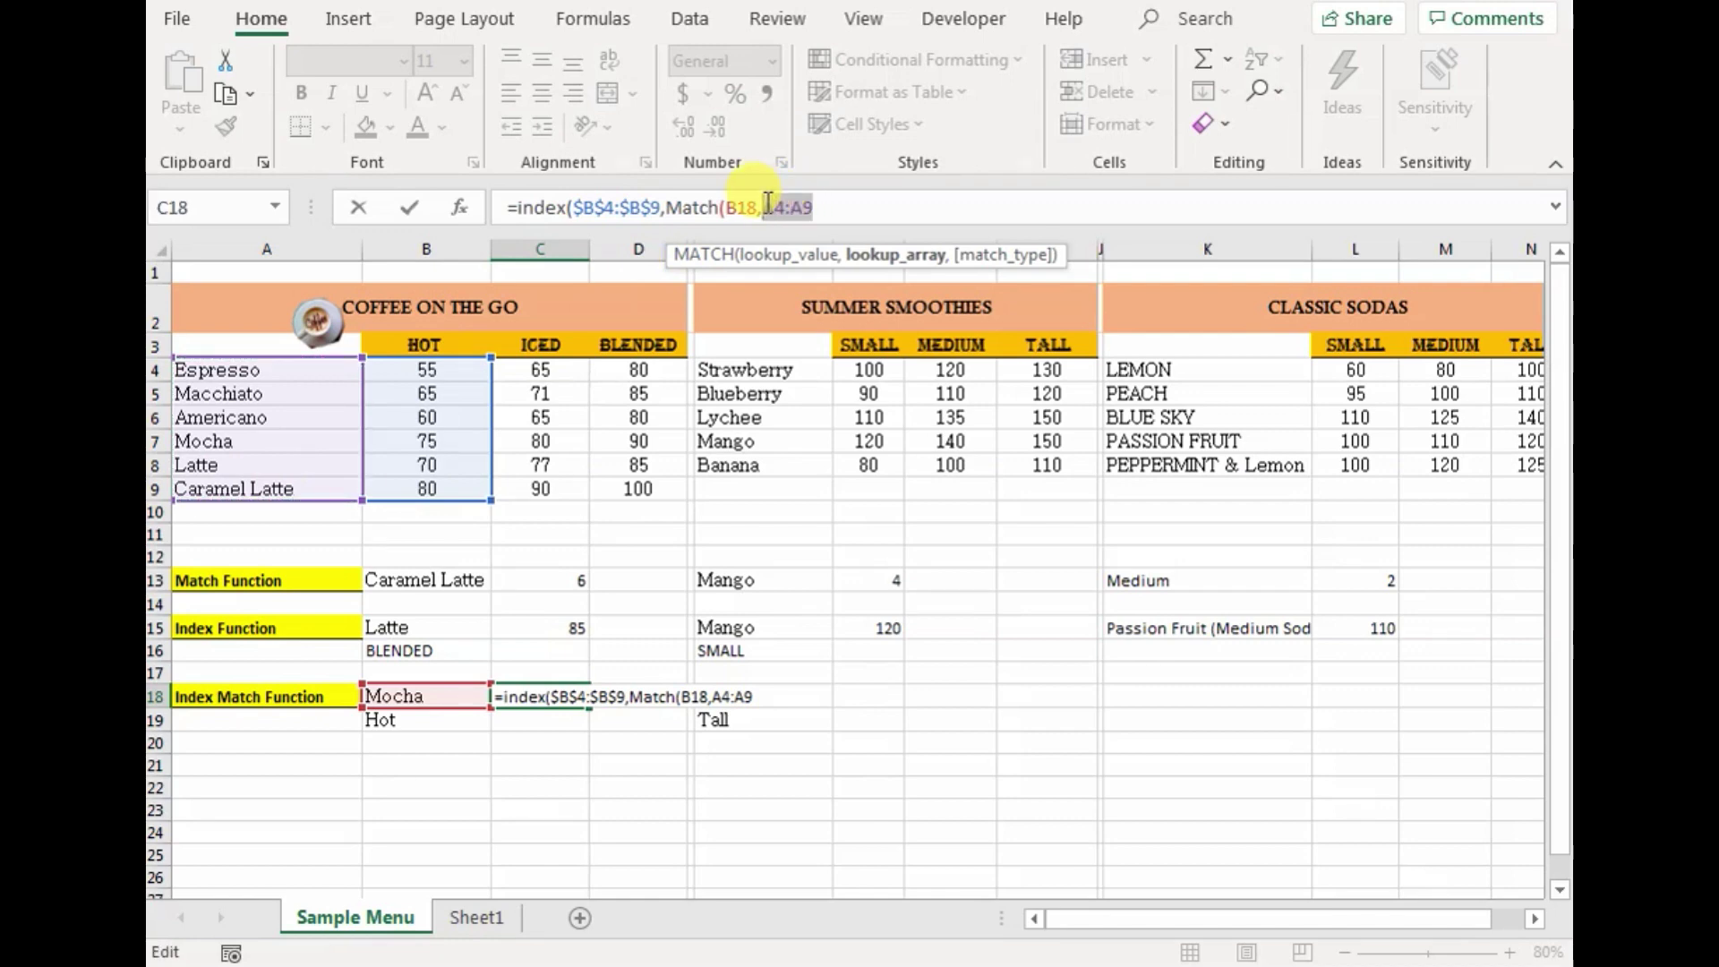
pyautogui.press('F4')
pyautogui.click(875, 204)
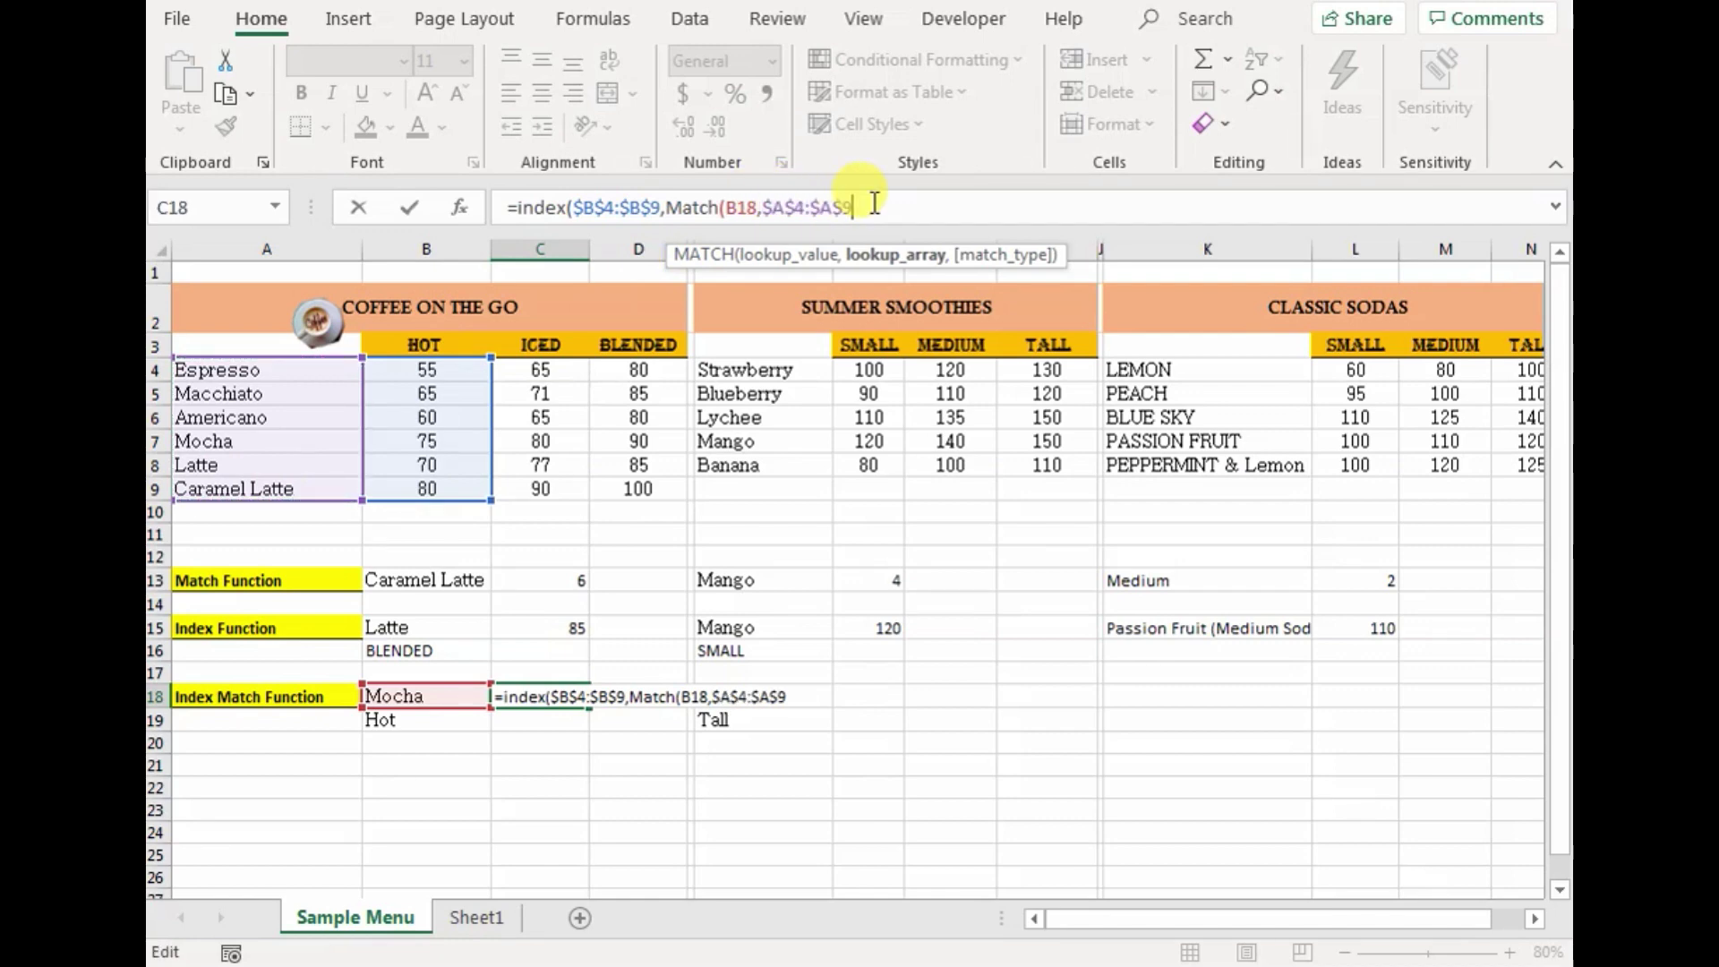
# Step: Complete the C18 formula with exact match type 0, and check the hot Mocha price in the coffee table
pyautogui.write(',')
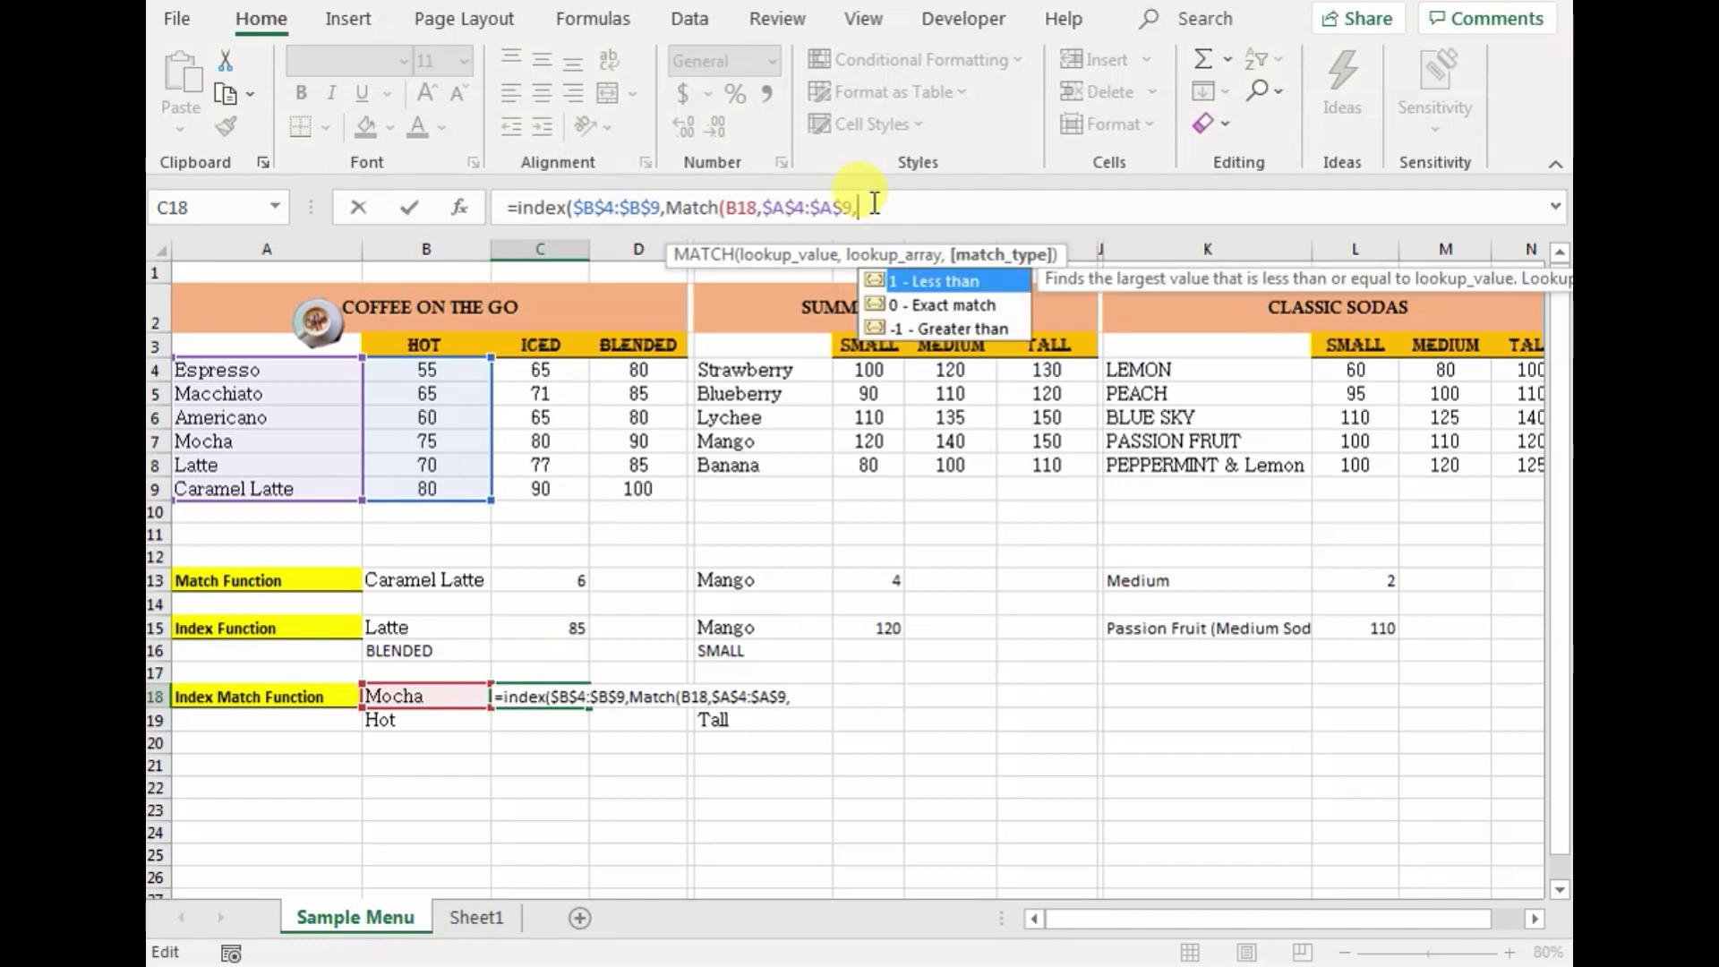
pyautogui.doubleClick(922, 304)
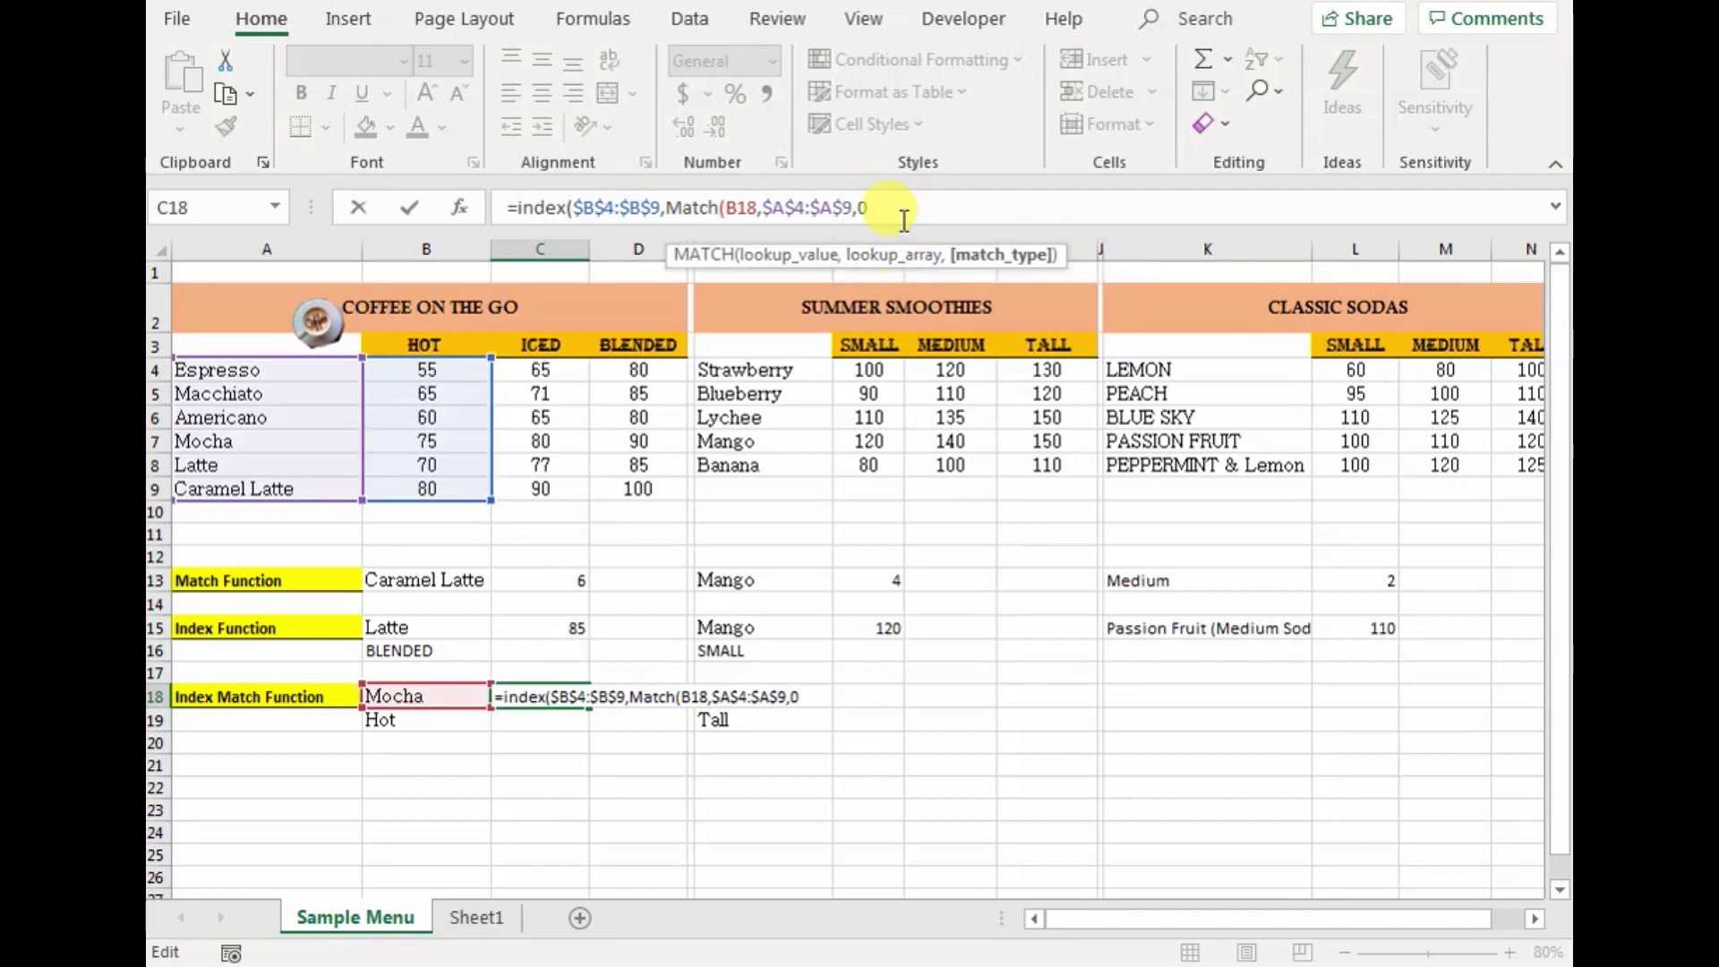
pyautogui.write(')')
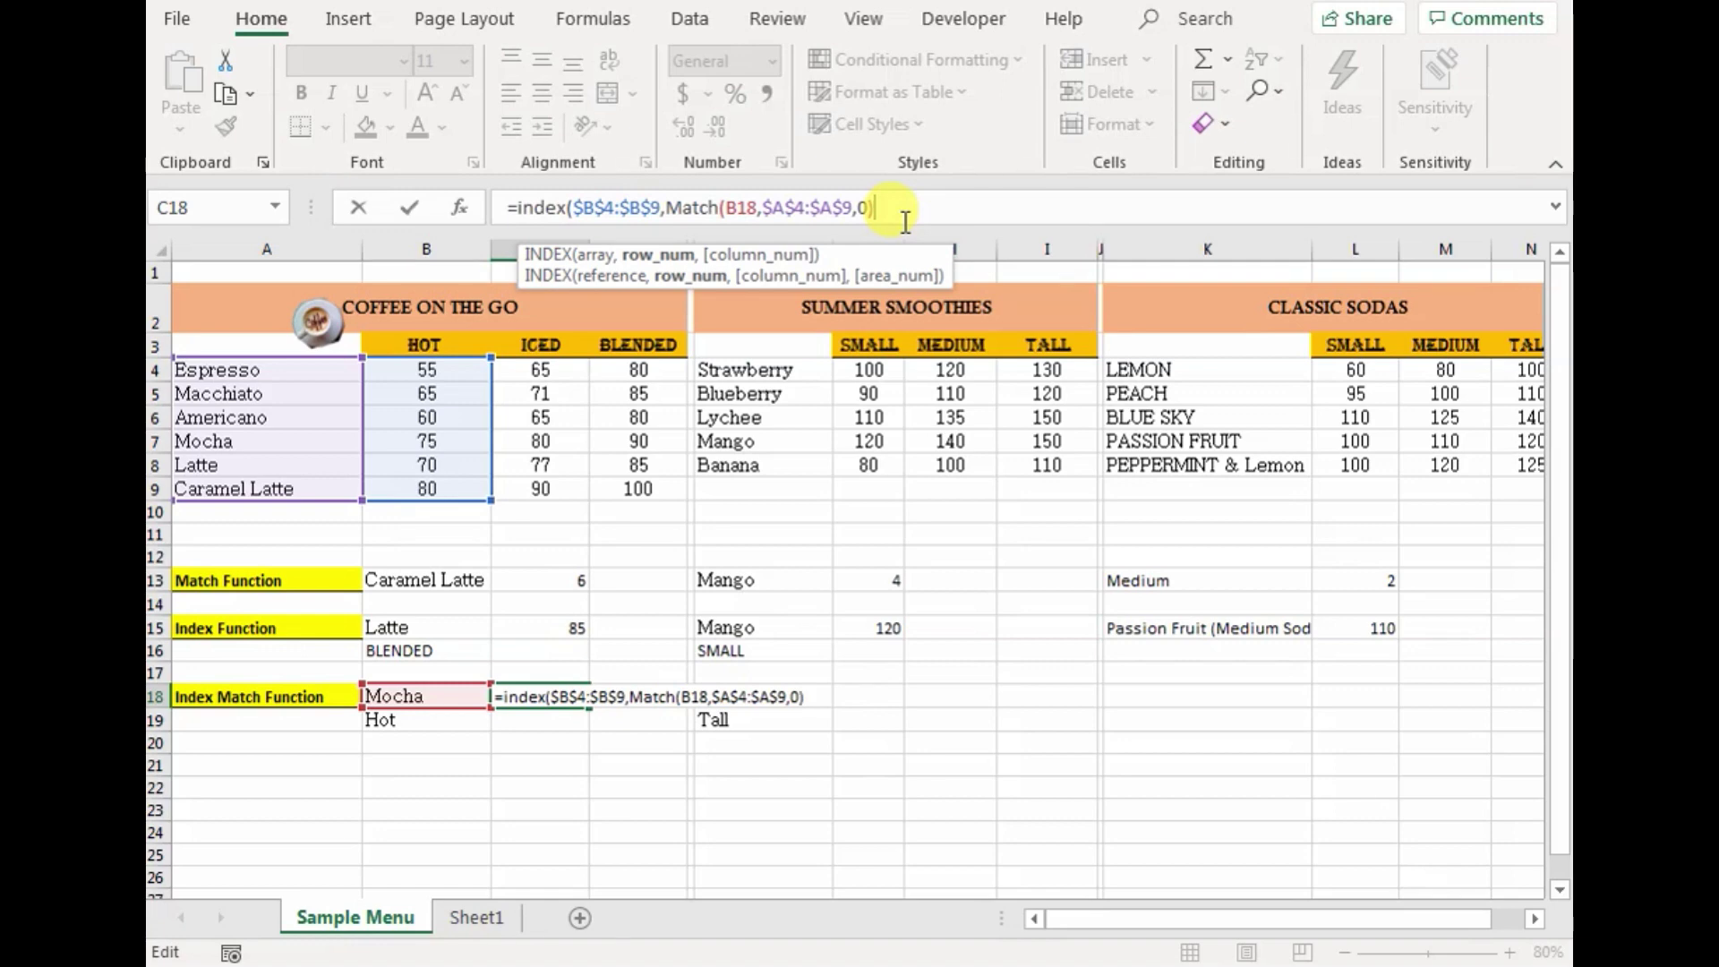
pyautogui.write(')')
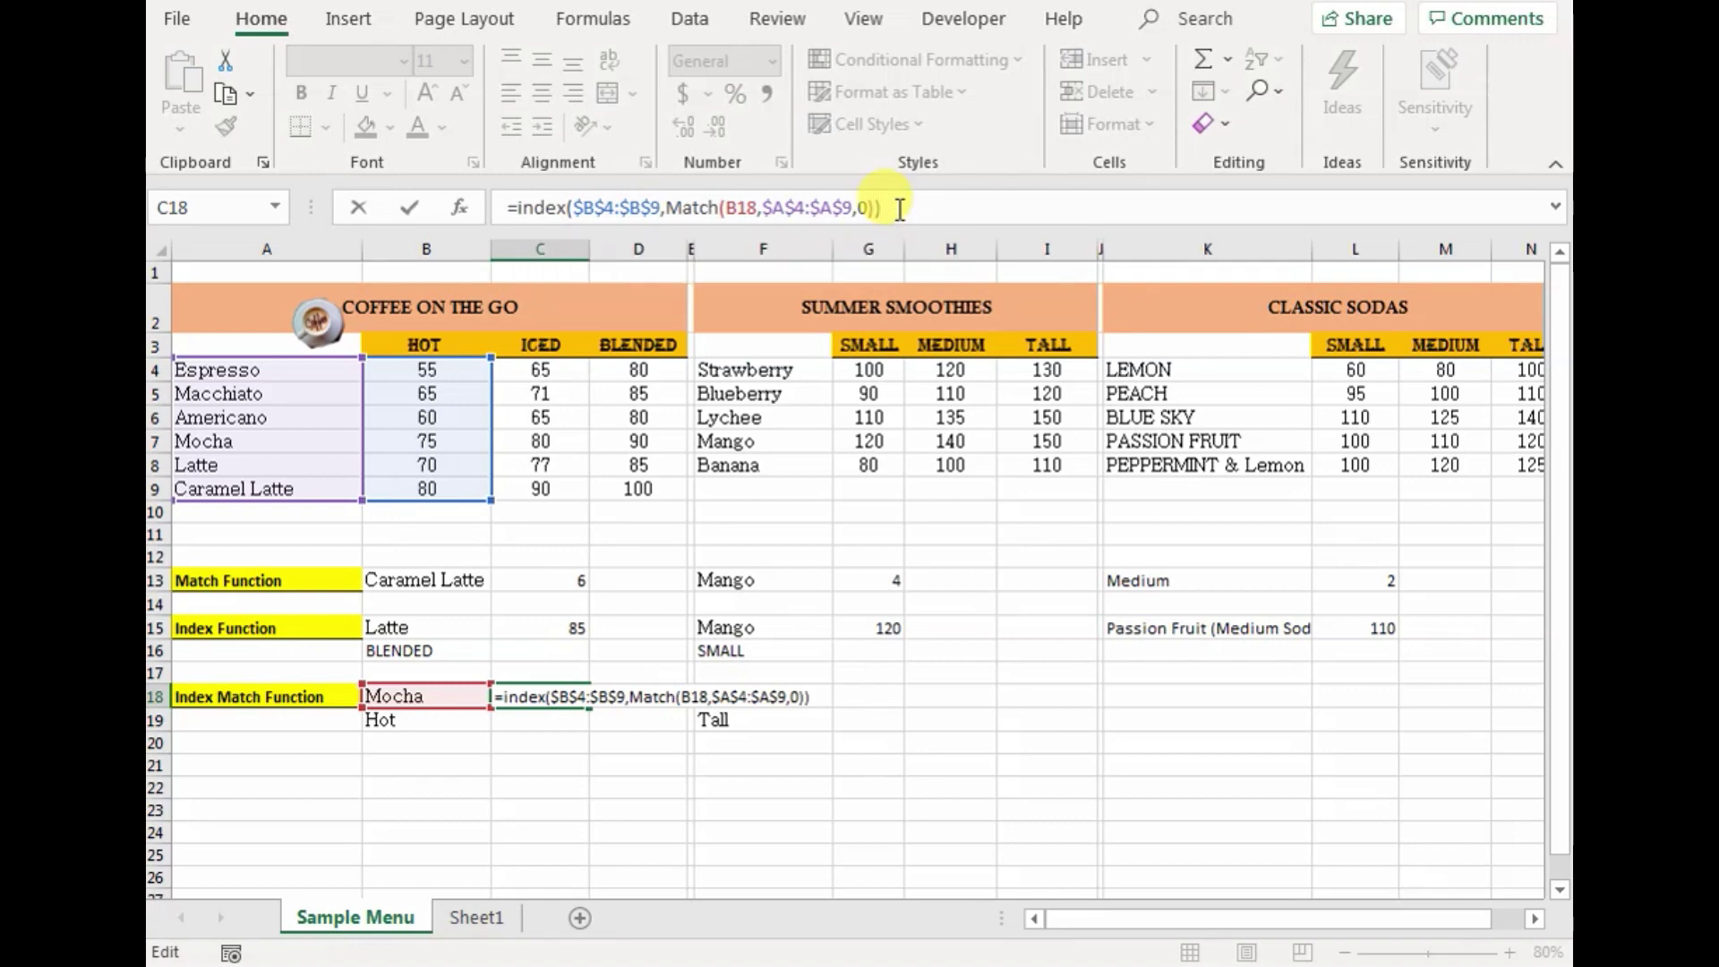
pyautogui.press('Return')
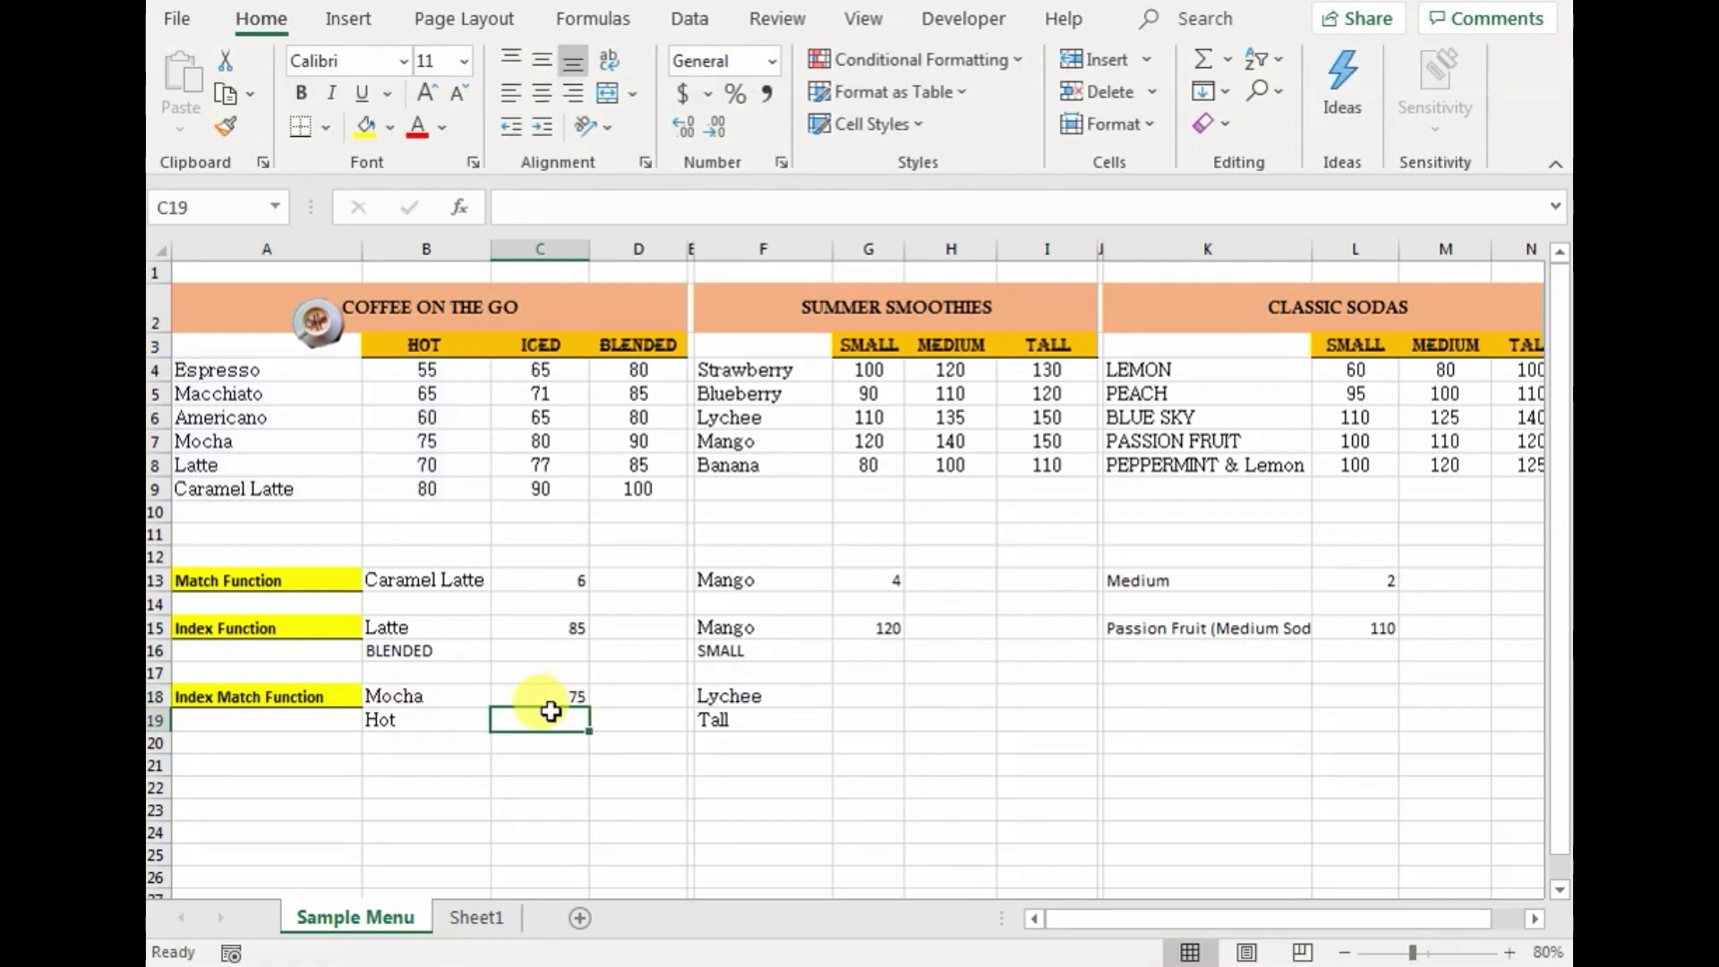
pyautogui.moveTo(223, 445); pyautogui.dragTo(450, 452)
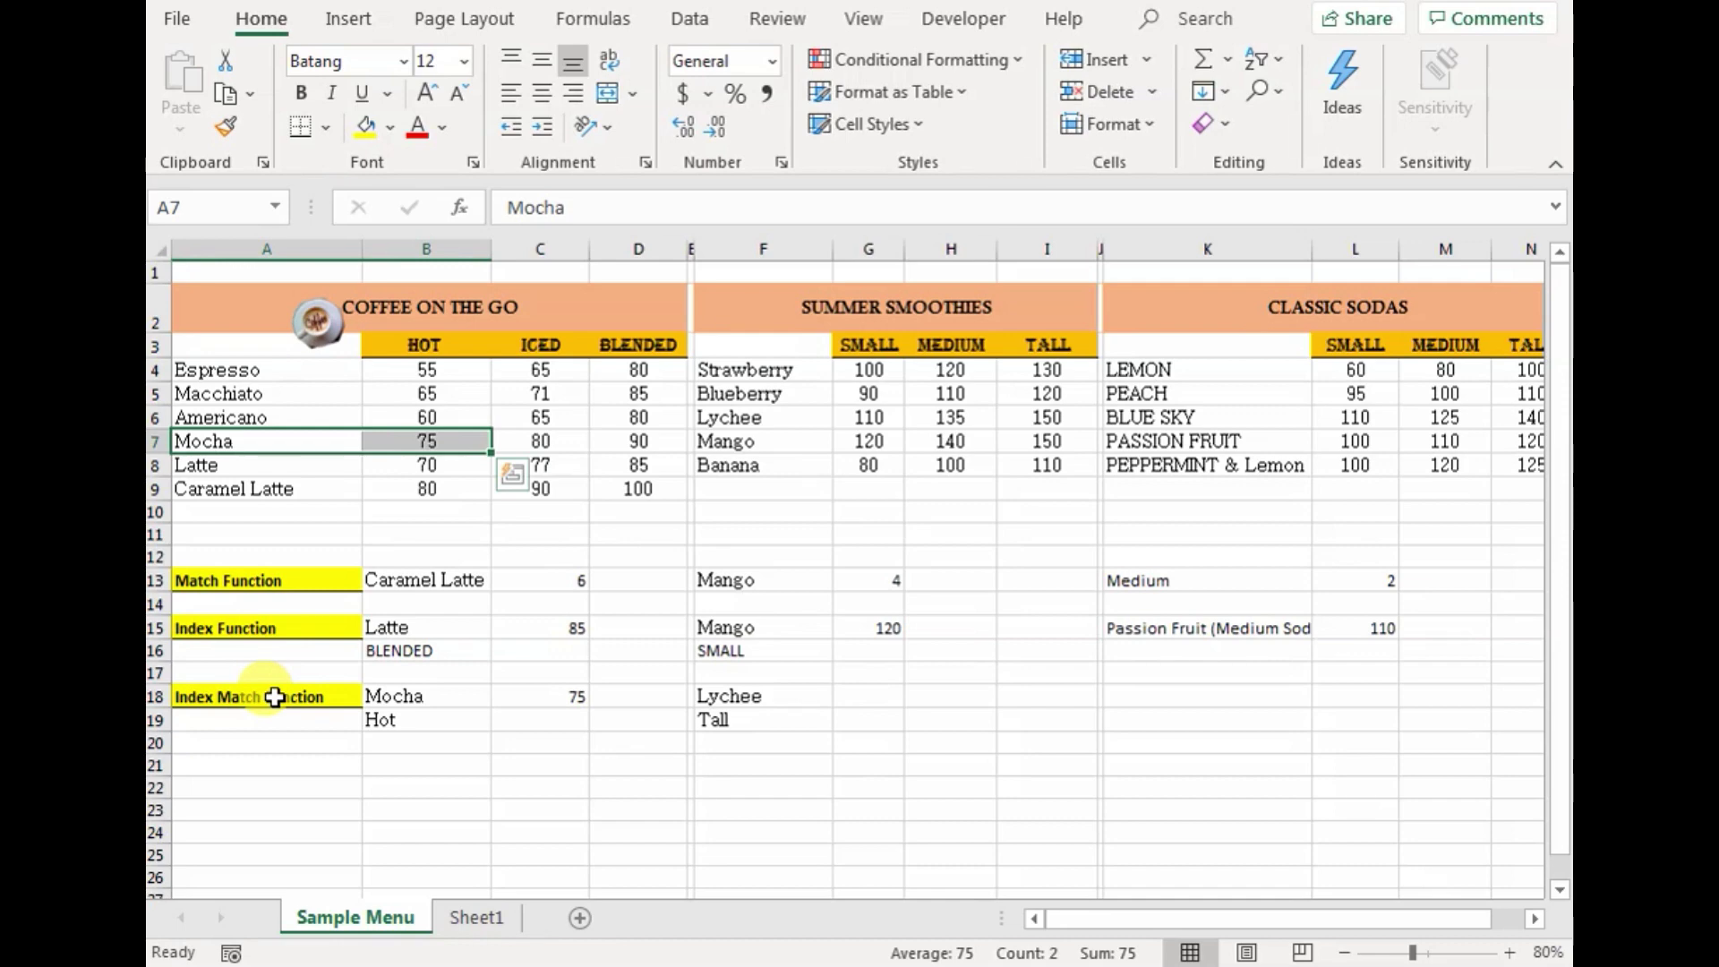
# Step: Start an INDEX formula in G18 with the Tall smoothie prices as the absolute array $I$4:$I$8
pyautogui.click(776, 700)
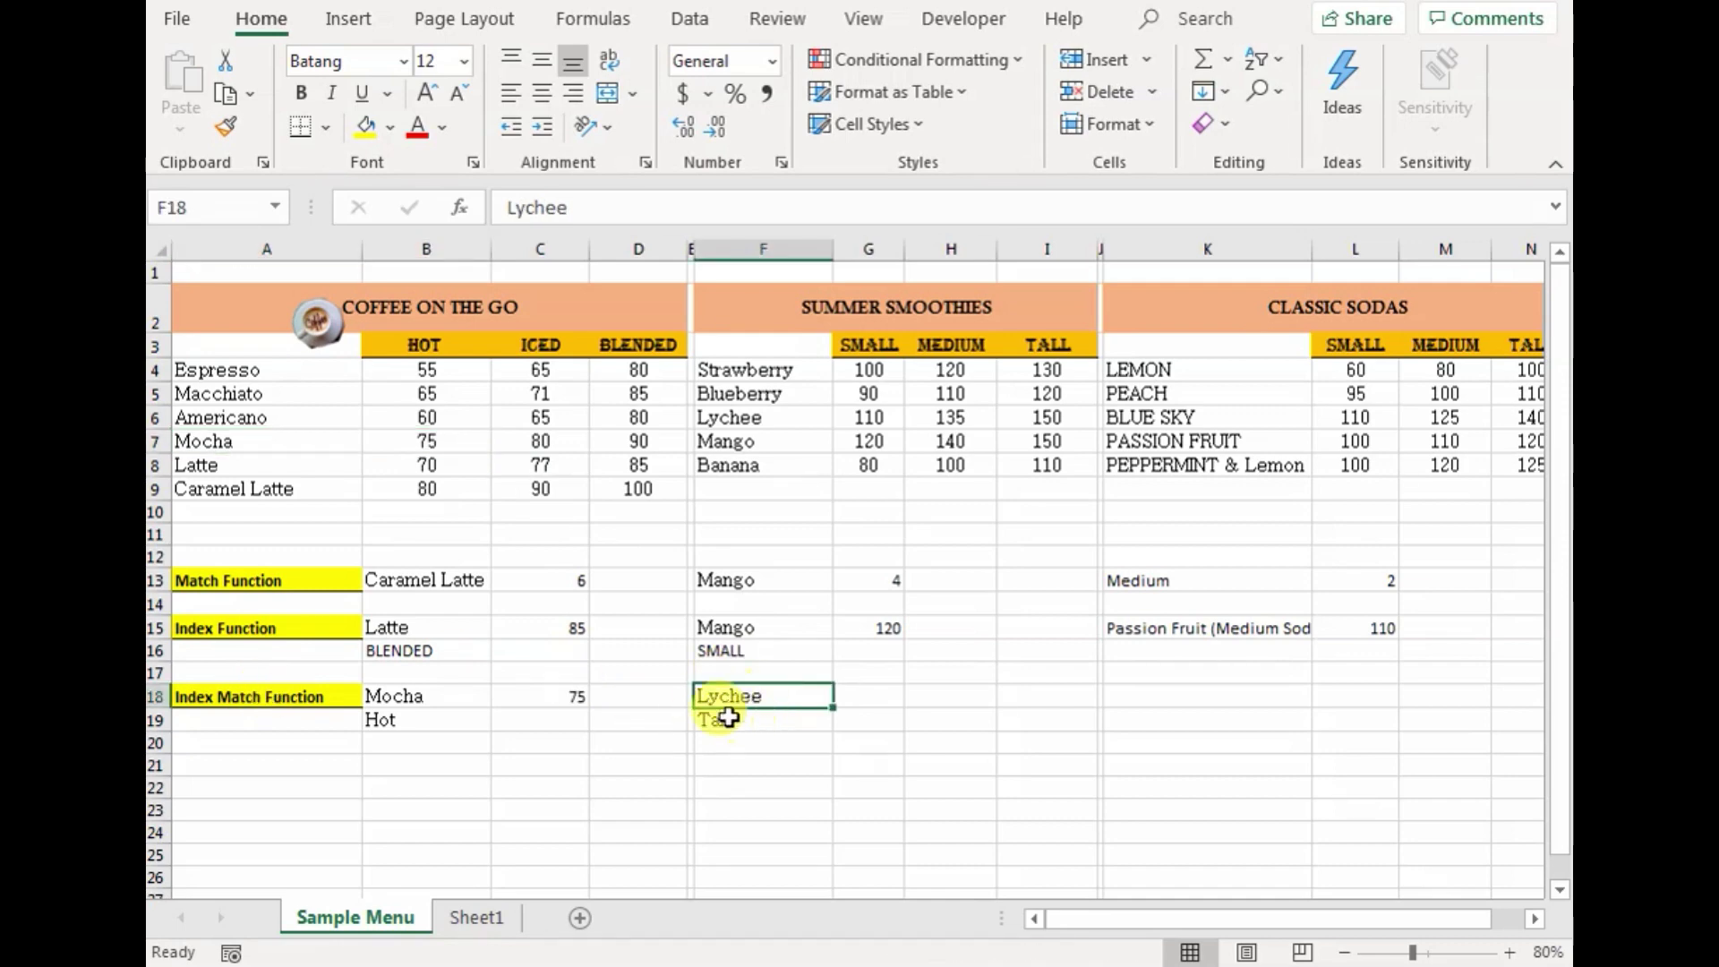
pyautogui.moveTo(747, 696); pyautogui.dragTo(767, 714)
pyautogui.click(865, 699)
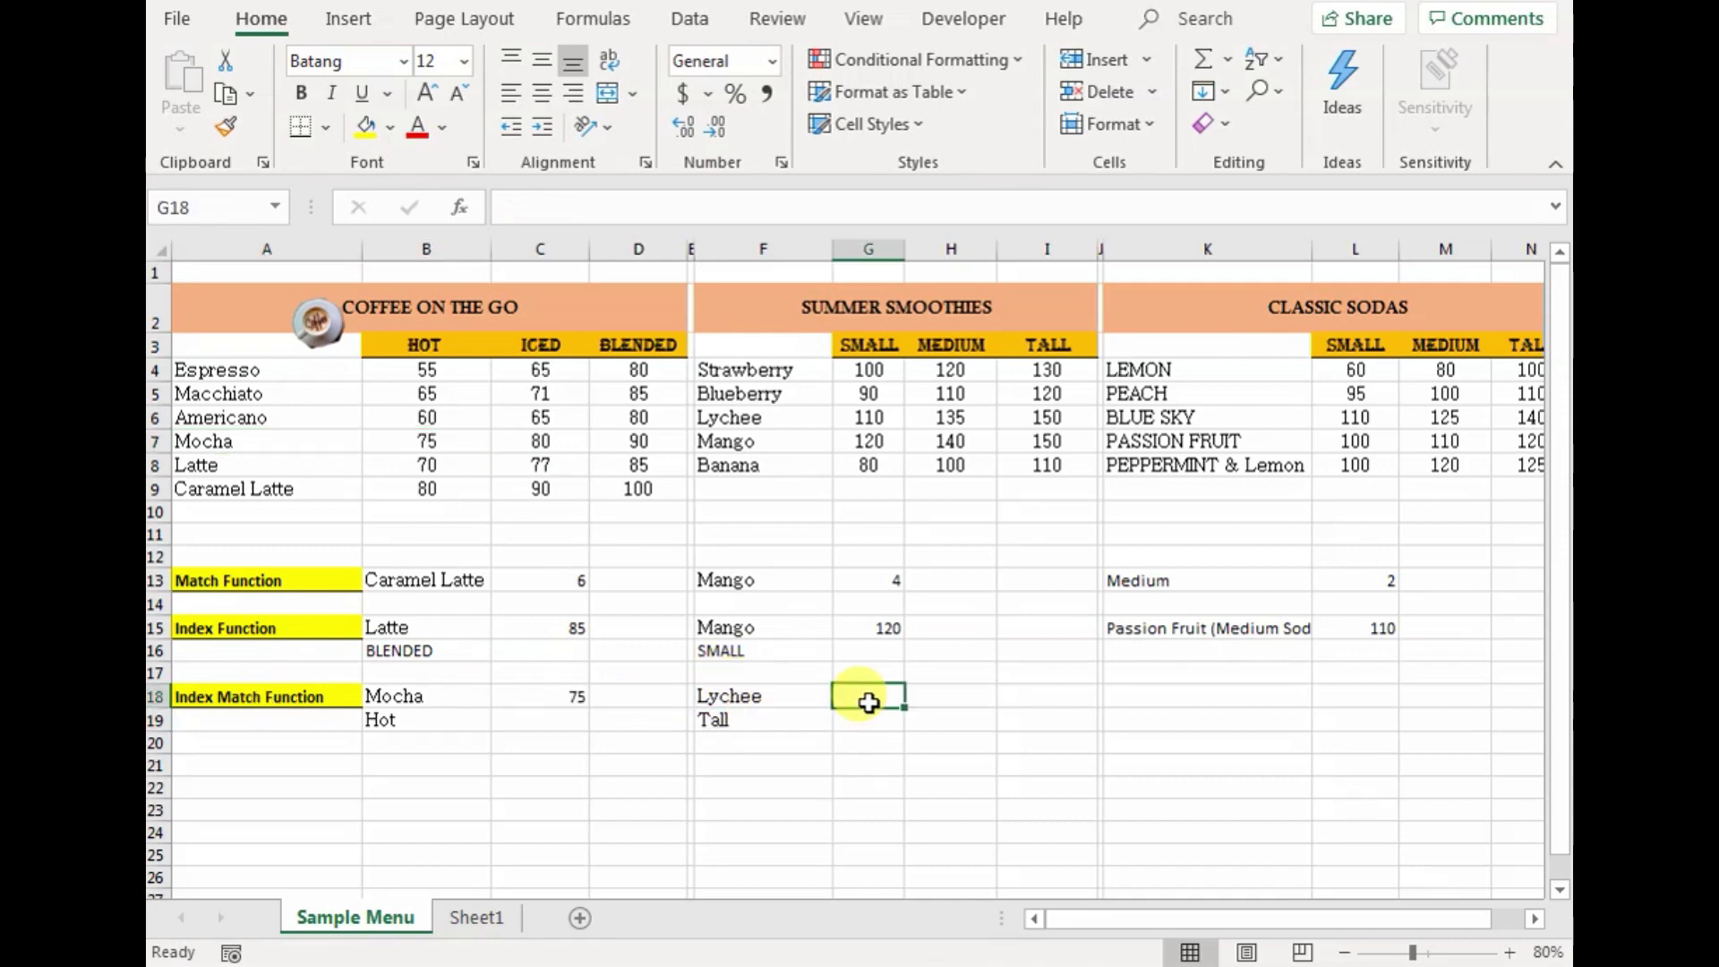
pyautogui.write('=i')
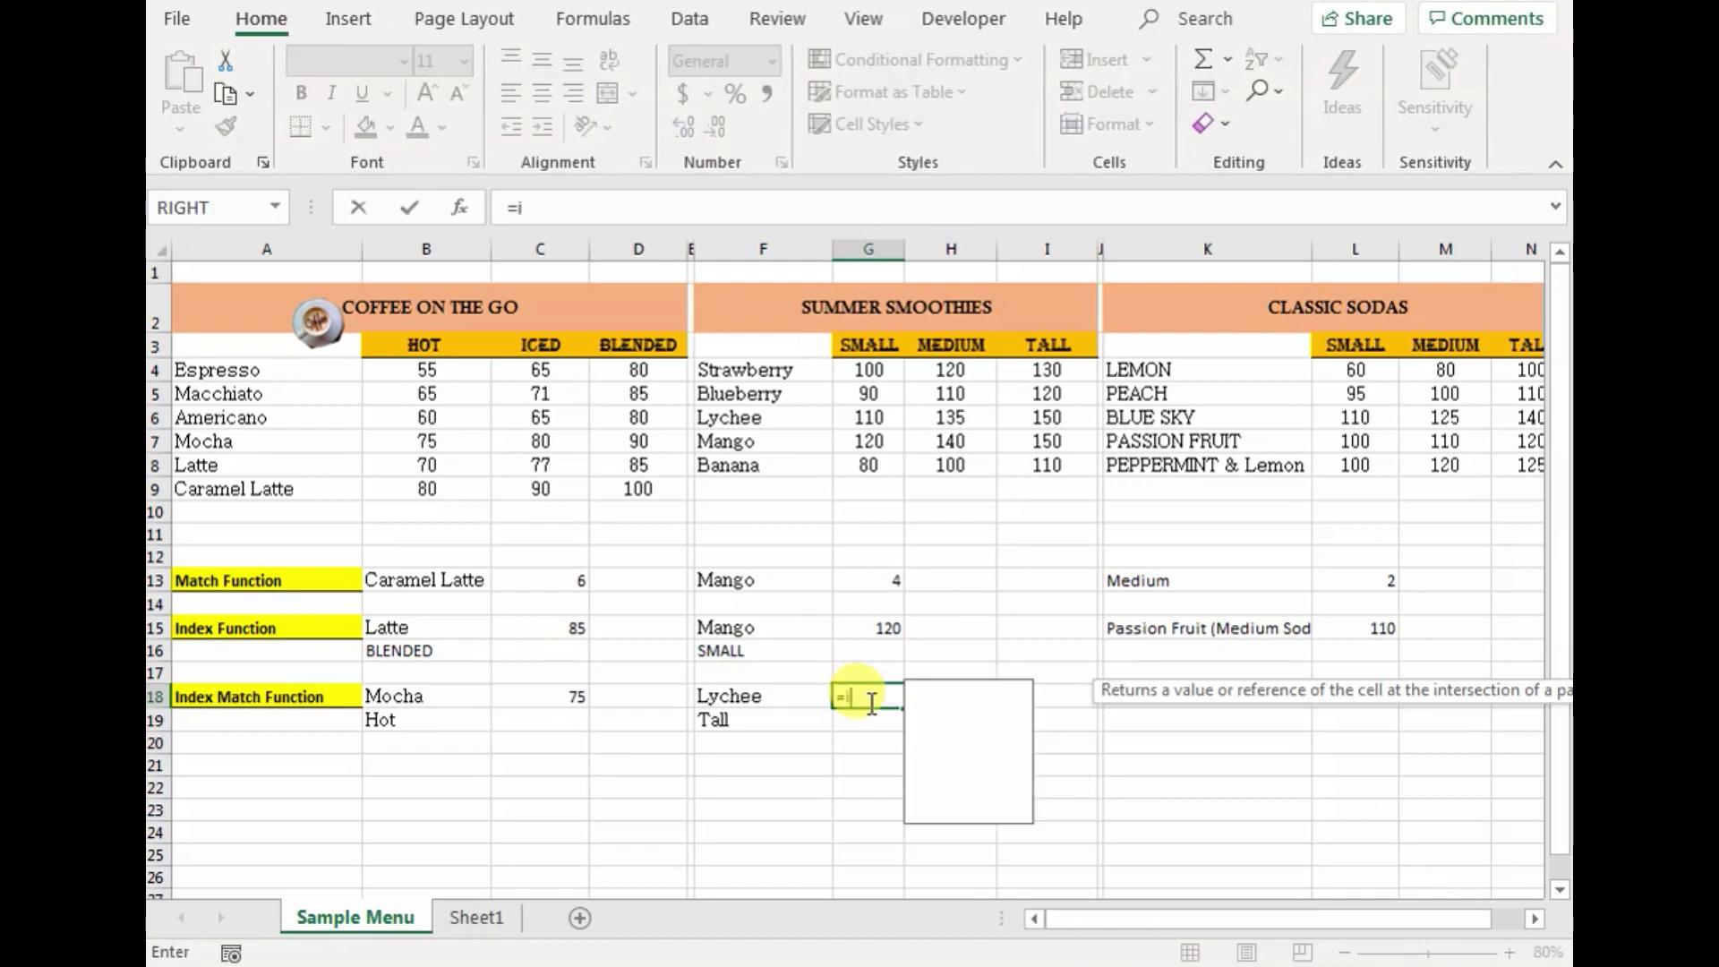
pyautogui.write('ndex(')
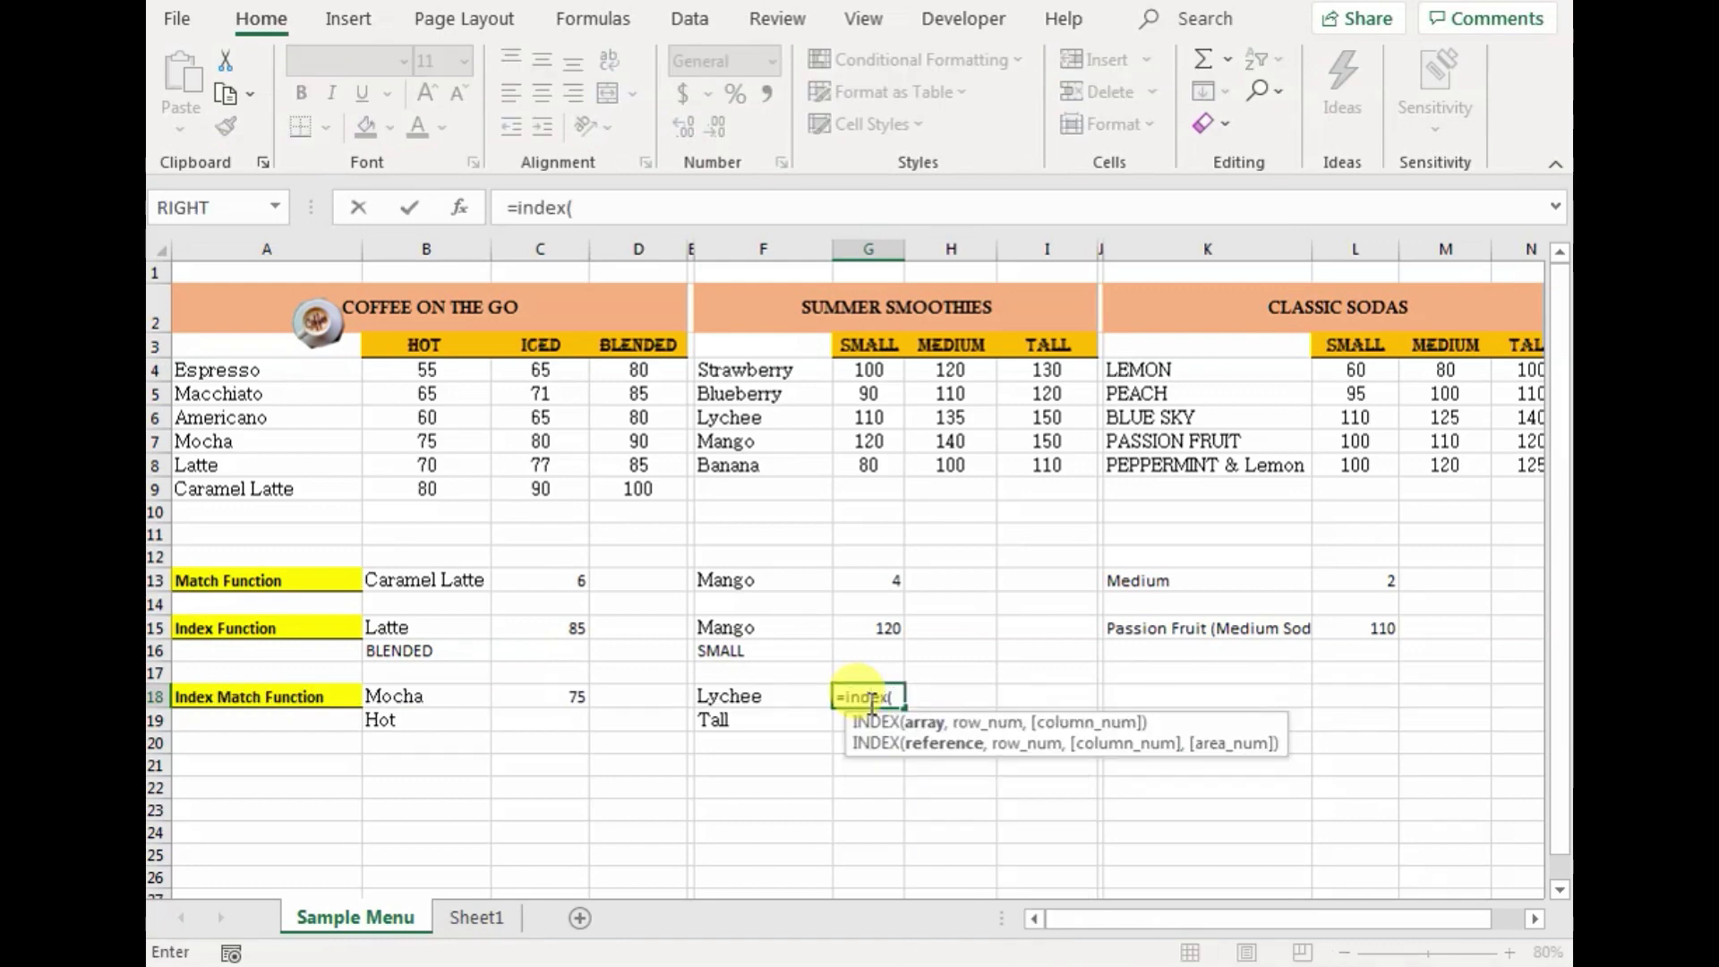
pyautogui.moveTo(1043, 369); pyautogui.dragTo(1038, 469)
pyautogui.moveTo(925, 696); pyautogui.dragTo(896, 697)
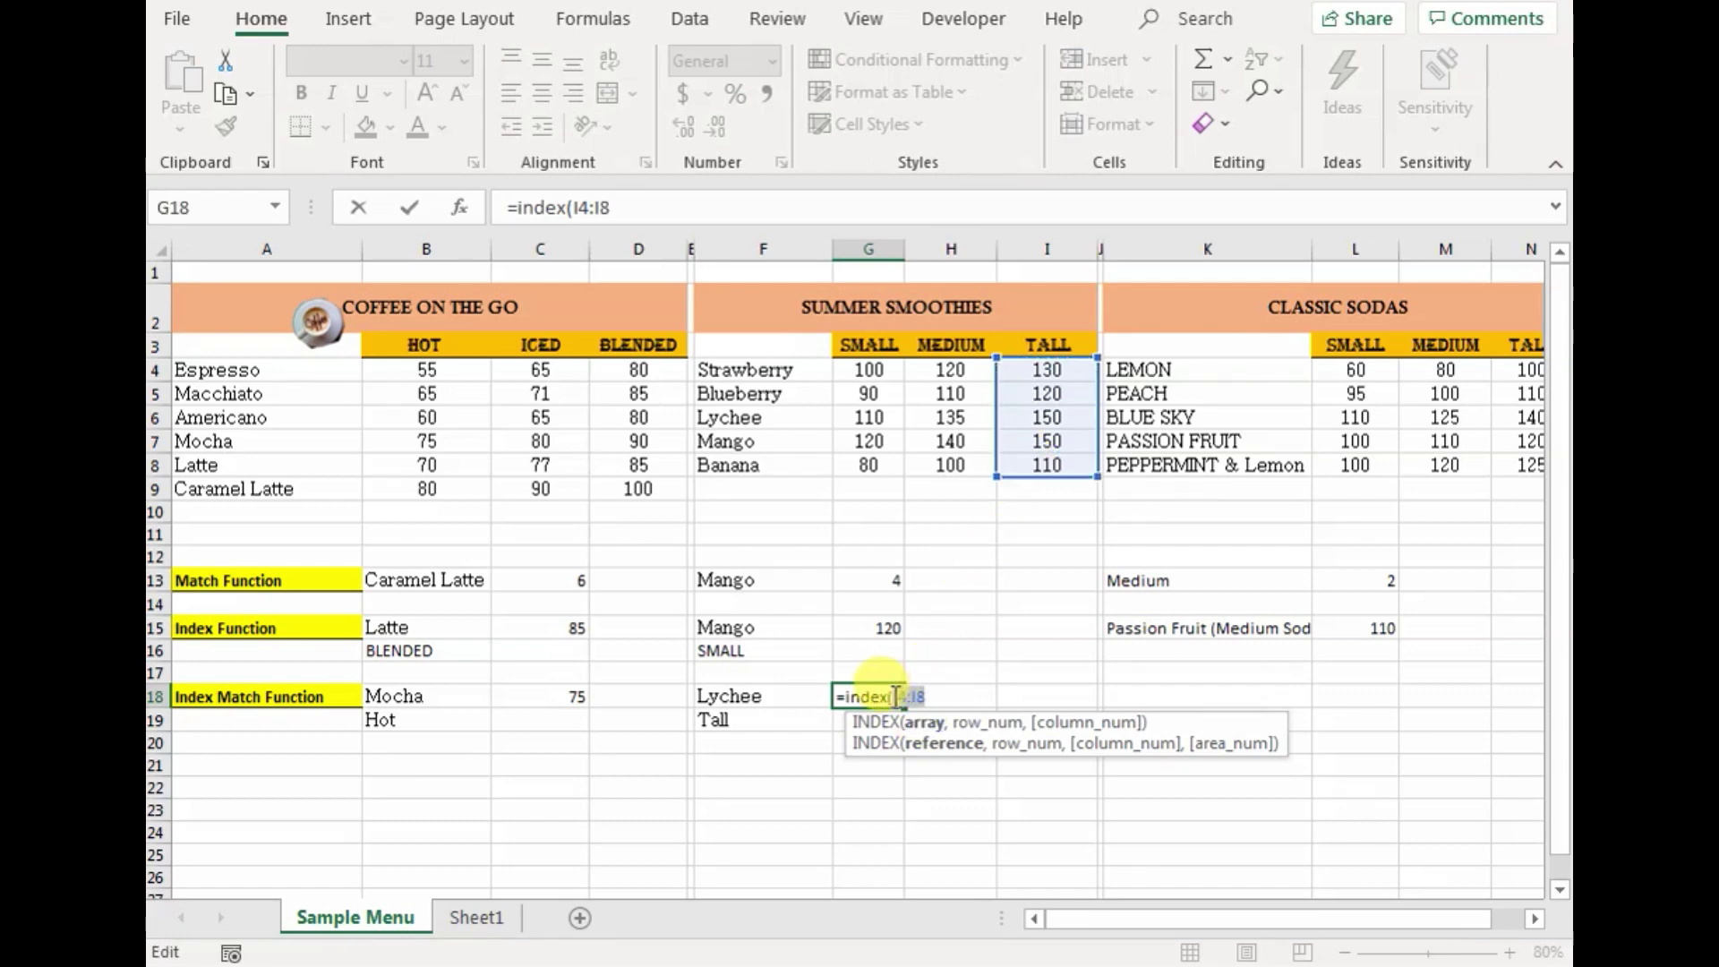
pyautogui.press('F4')
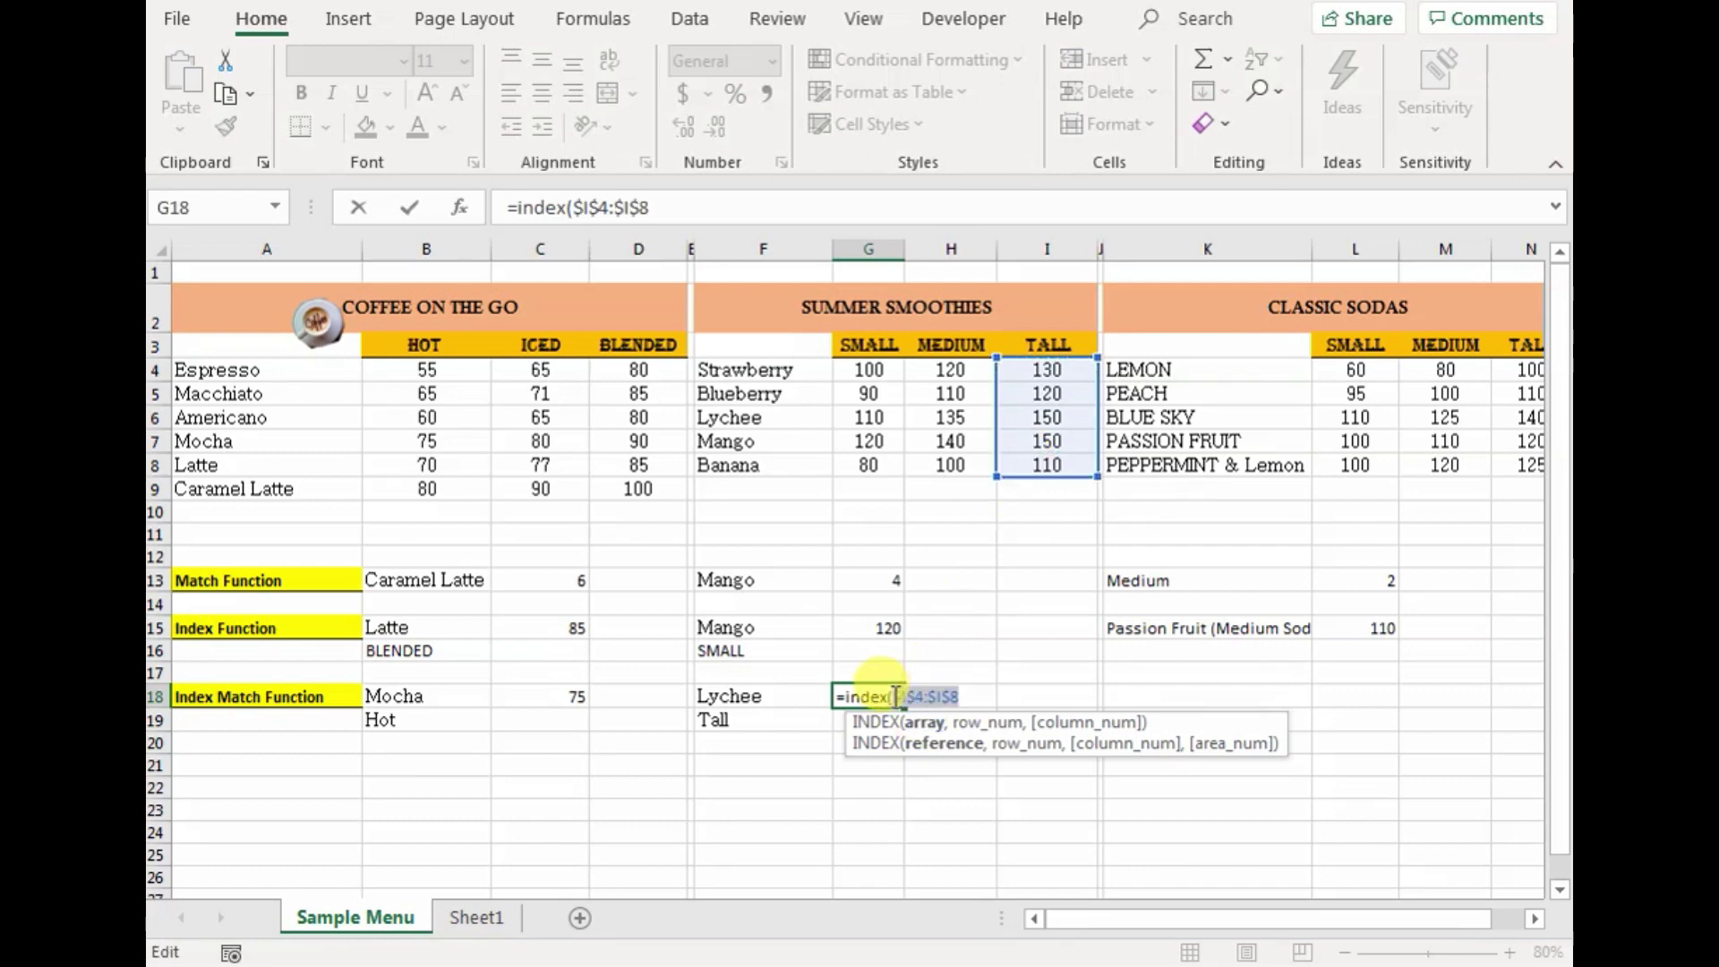
pyautogui.click(690, 208)
pyautogui.write(',')
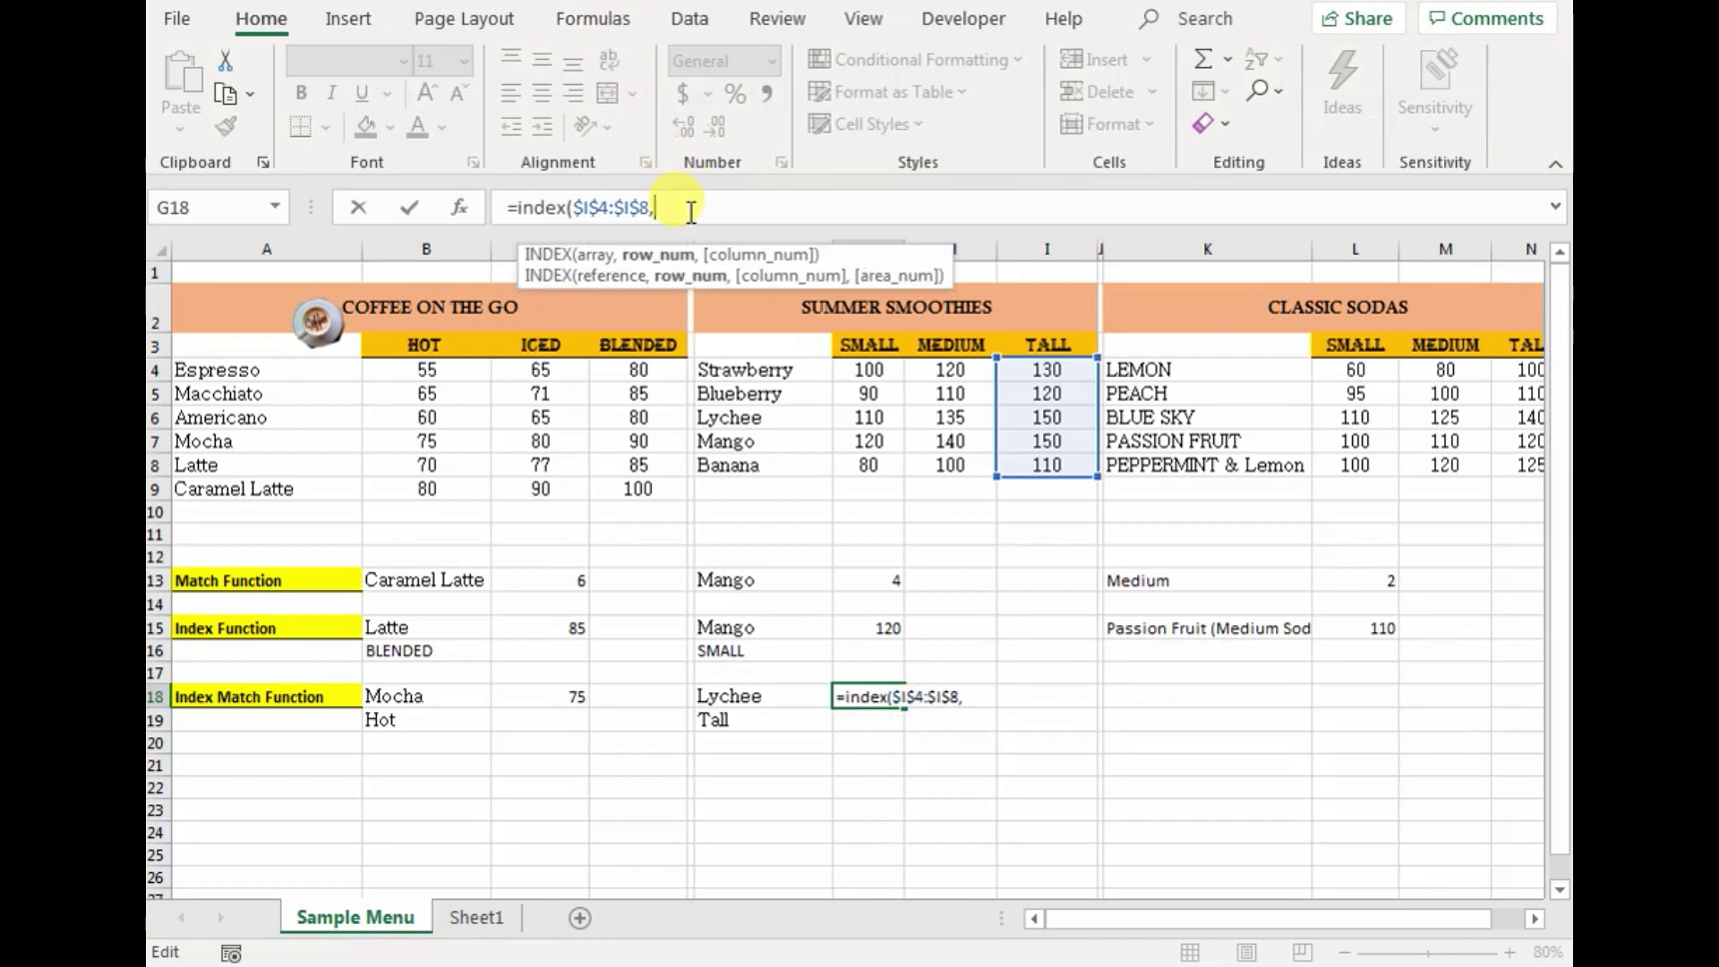
# Step: Nest a MATCH function as the row number in G18, looking up F18 in the absolute range $F$4:$F$8
pyautogui.write('Match(')
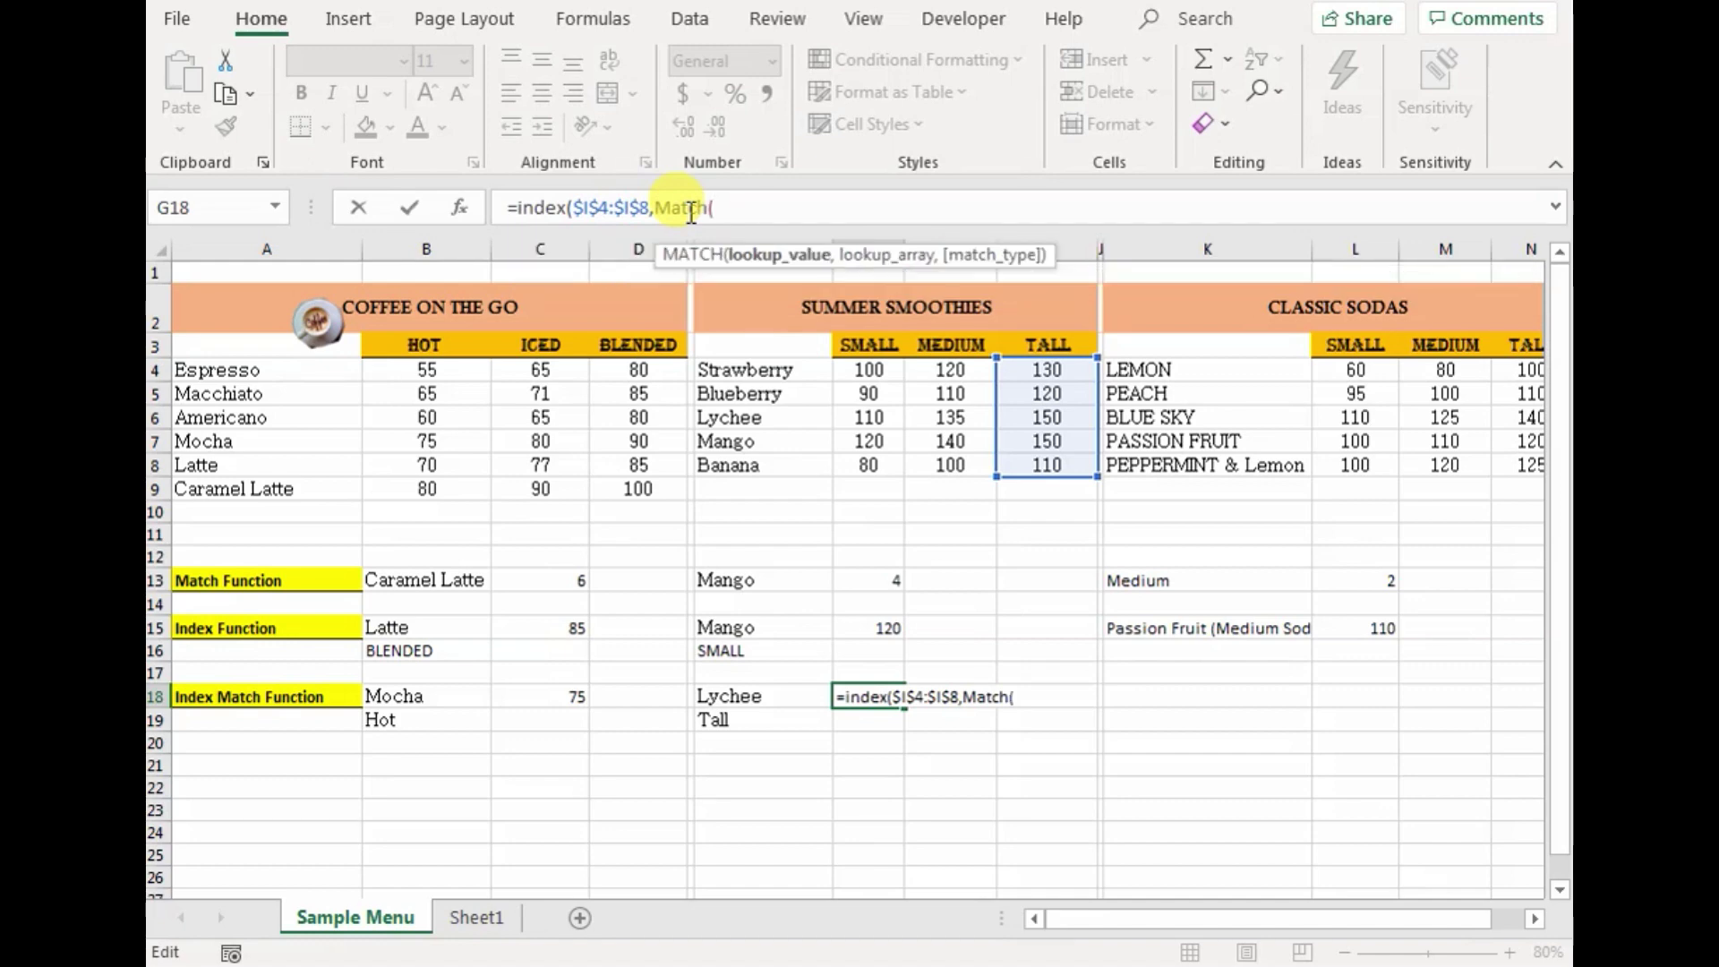
pyautogui.click(782, 698)
pyautogui.write(',')
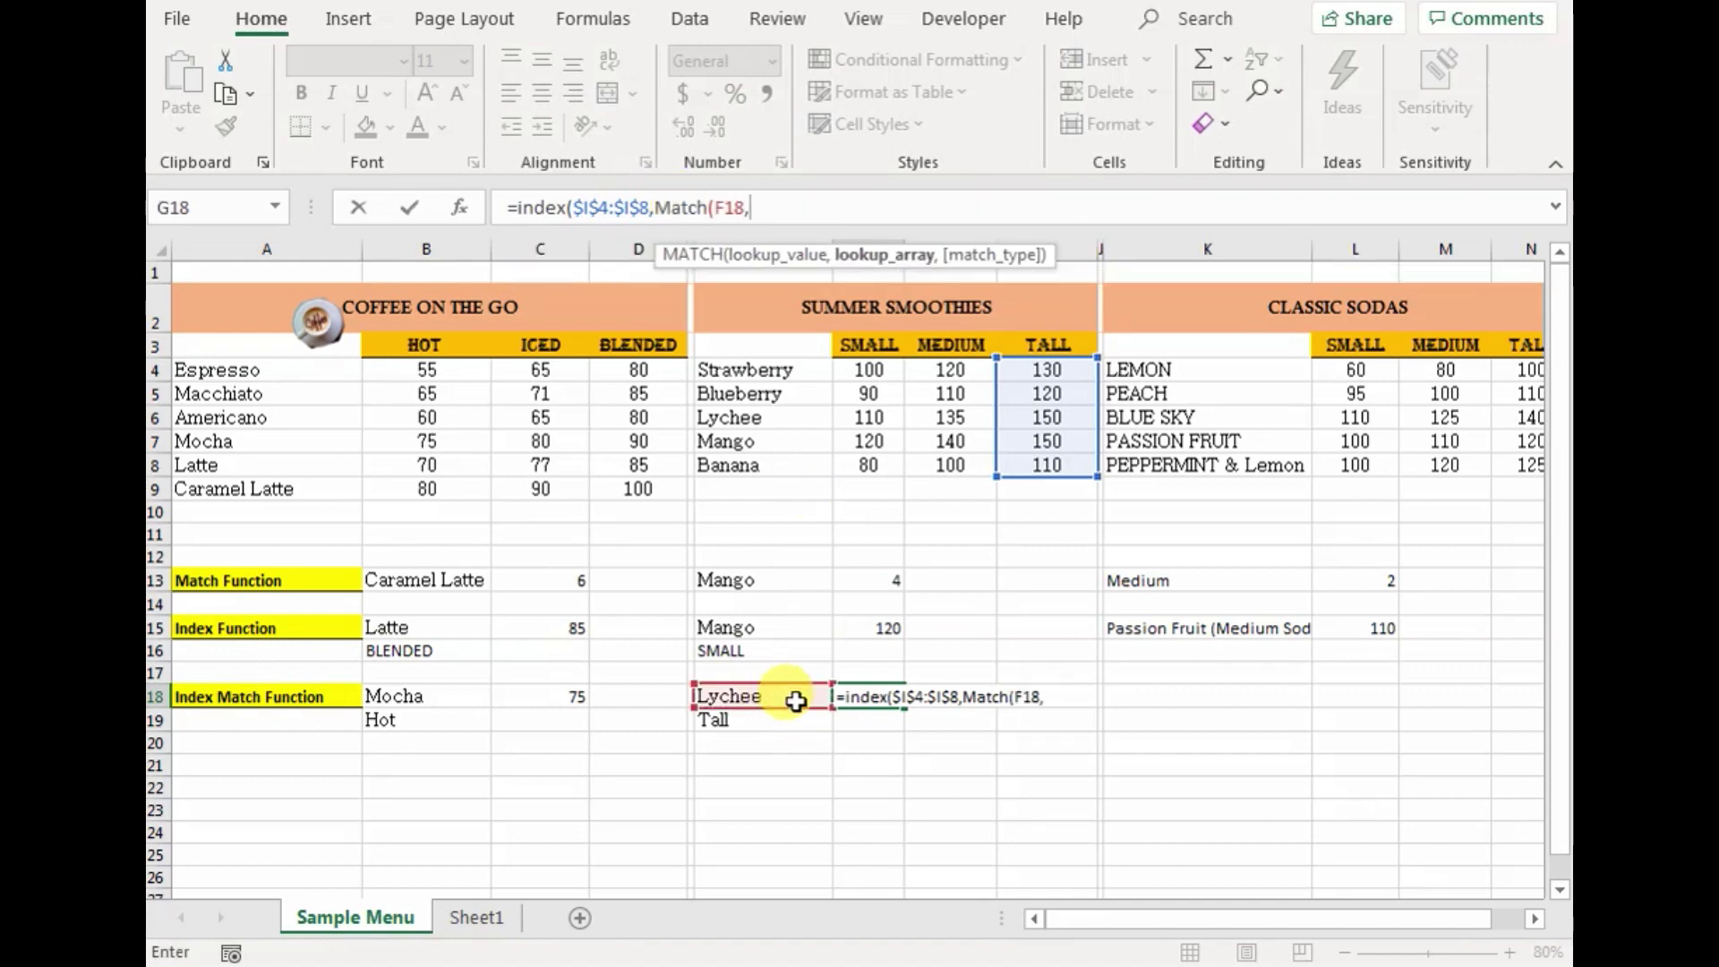
pyautogui.click(748, 369)
pyautogui.moveTo(748, 370); pyautogui.dragTo(754, 461)
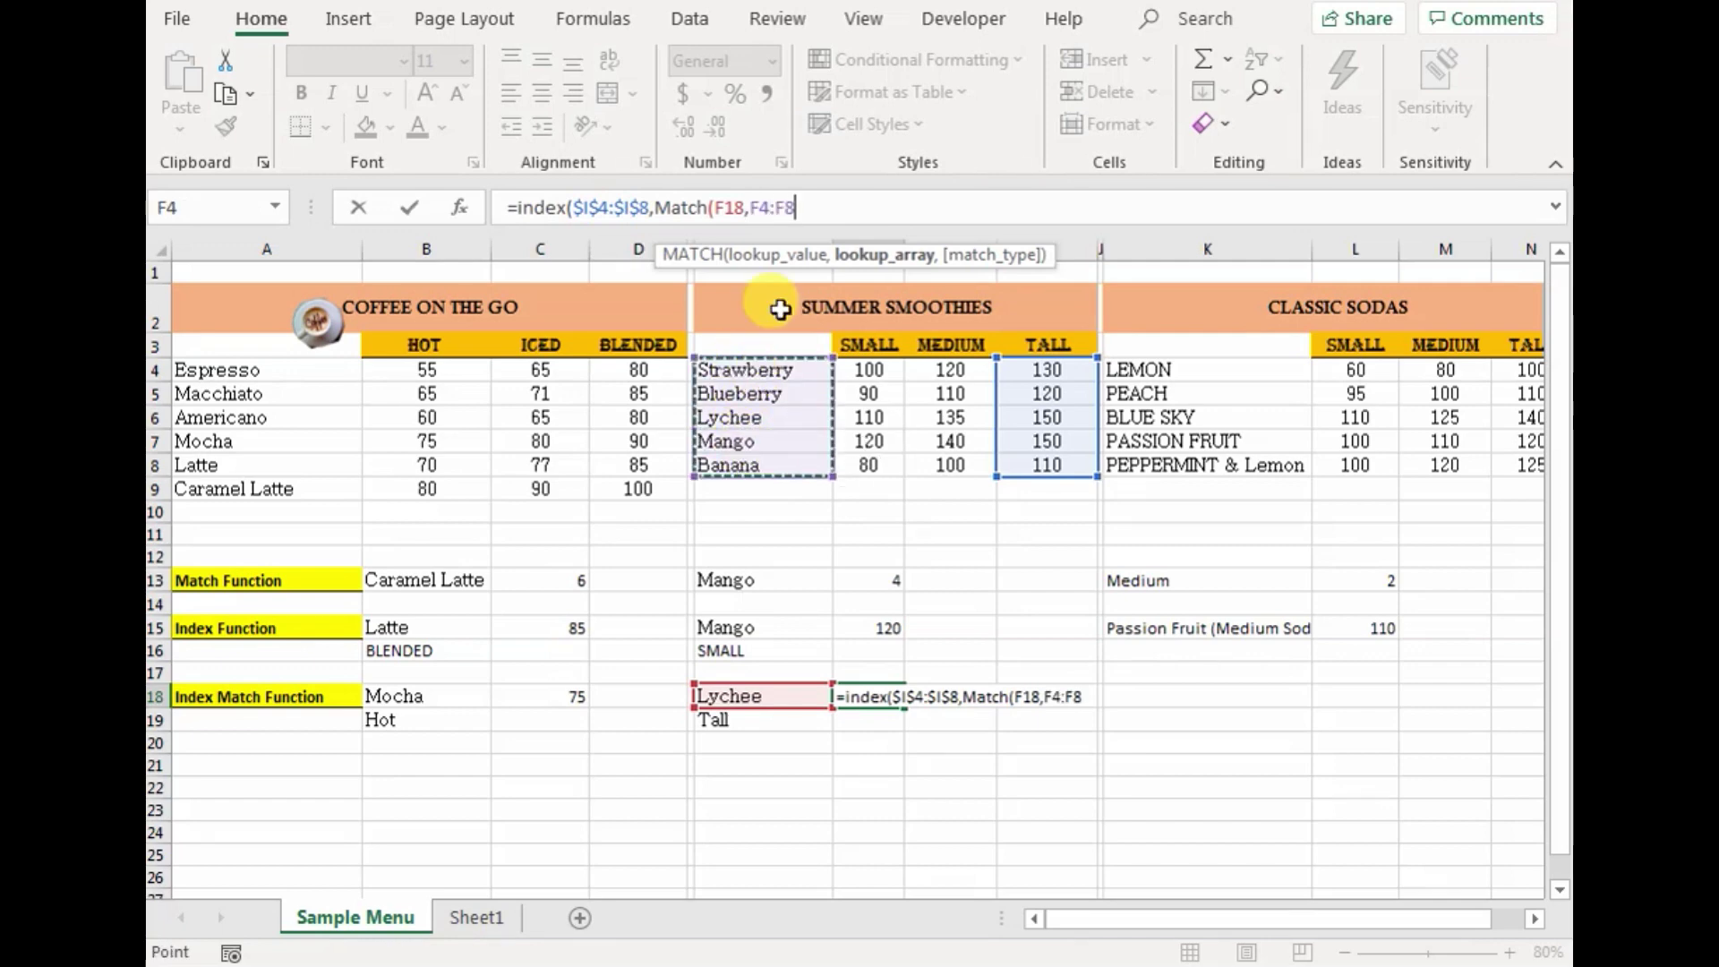
pyautogui.moveTo(796, 207); pyautogui.dragTo(754, 207)
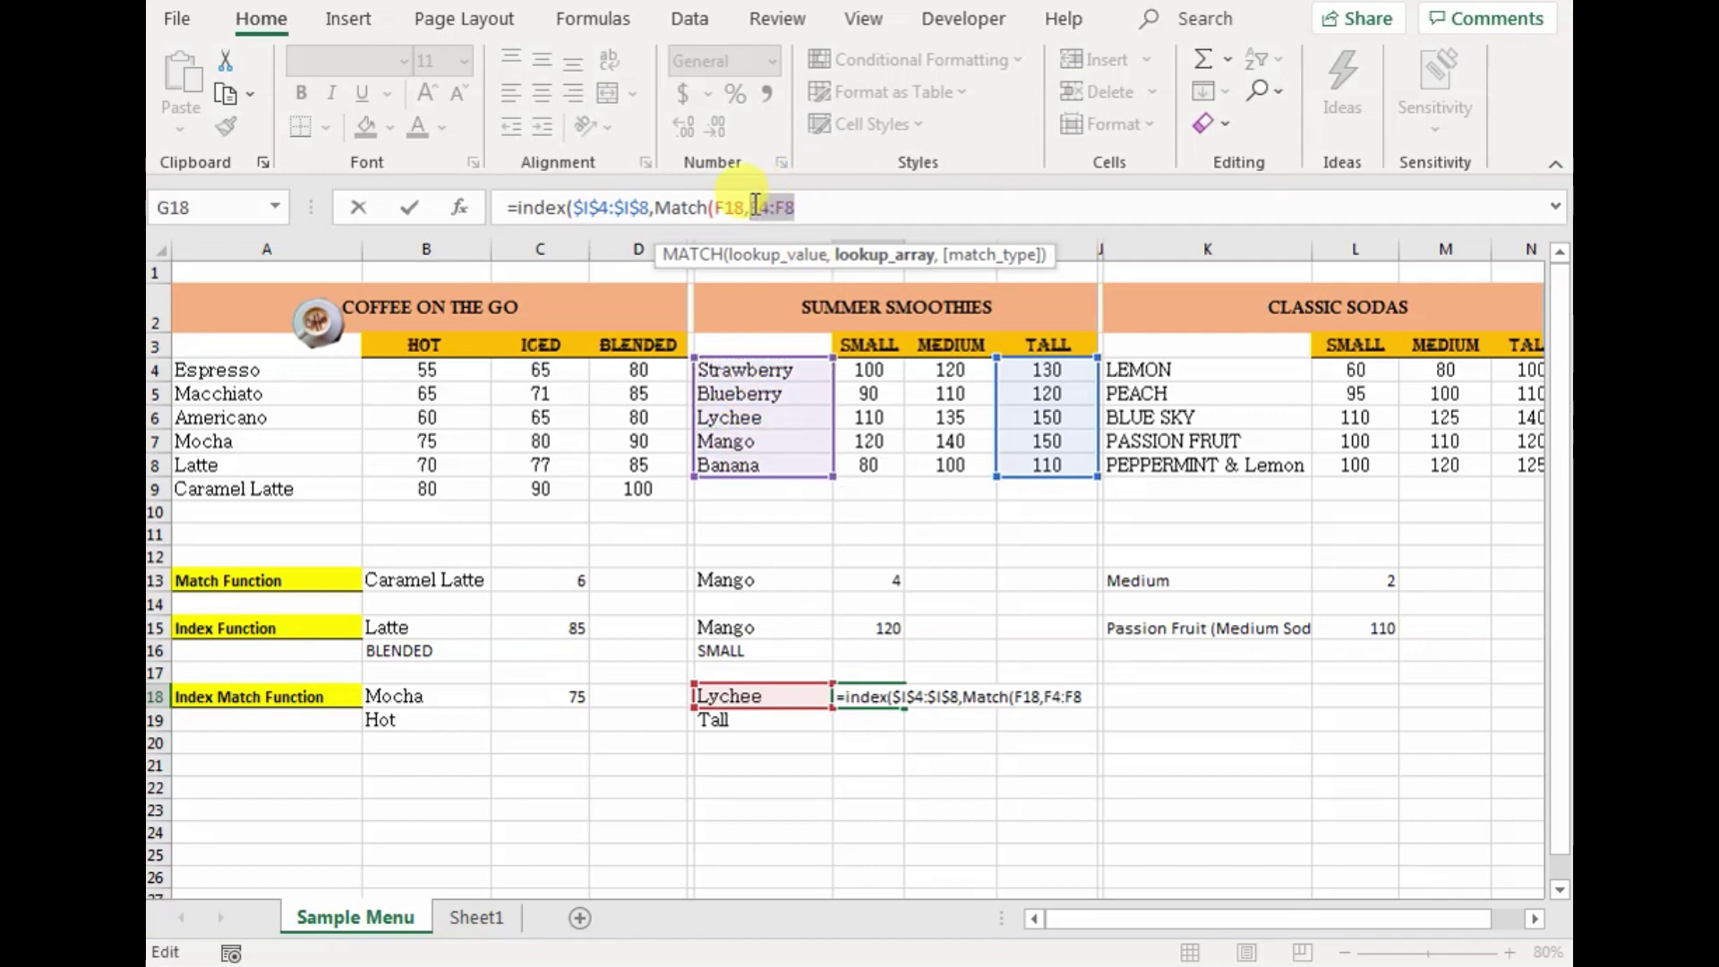
pyautogui.press('F4')
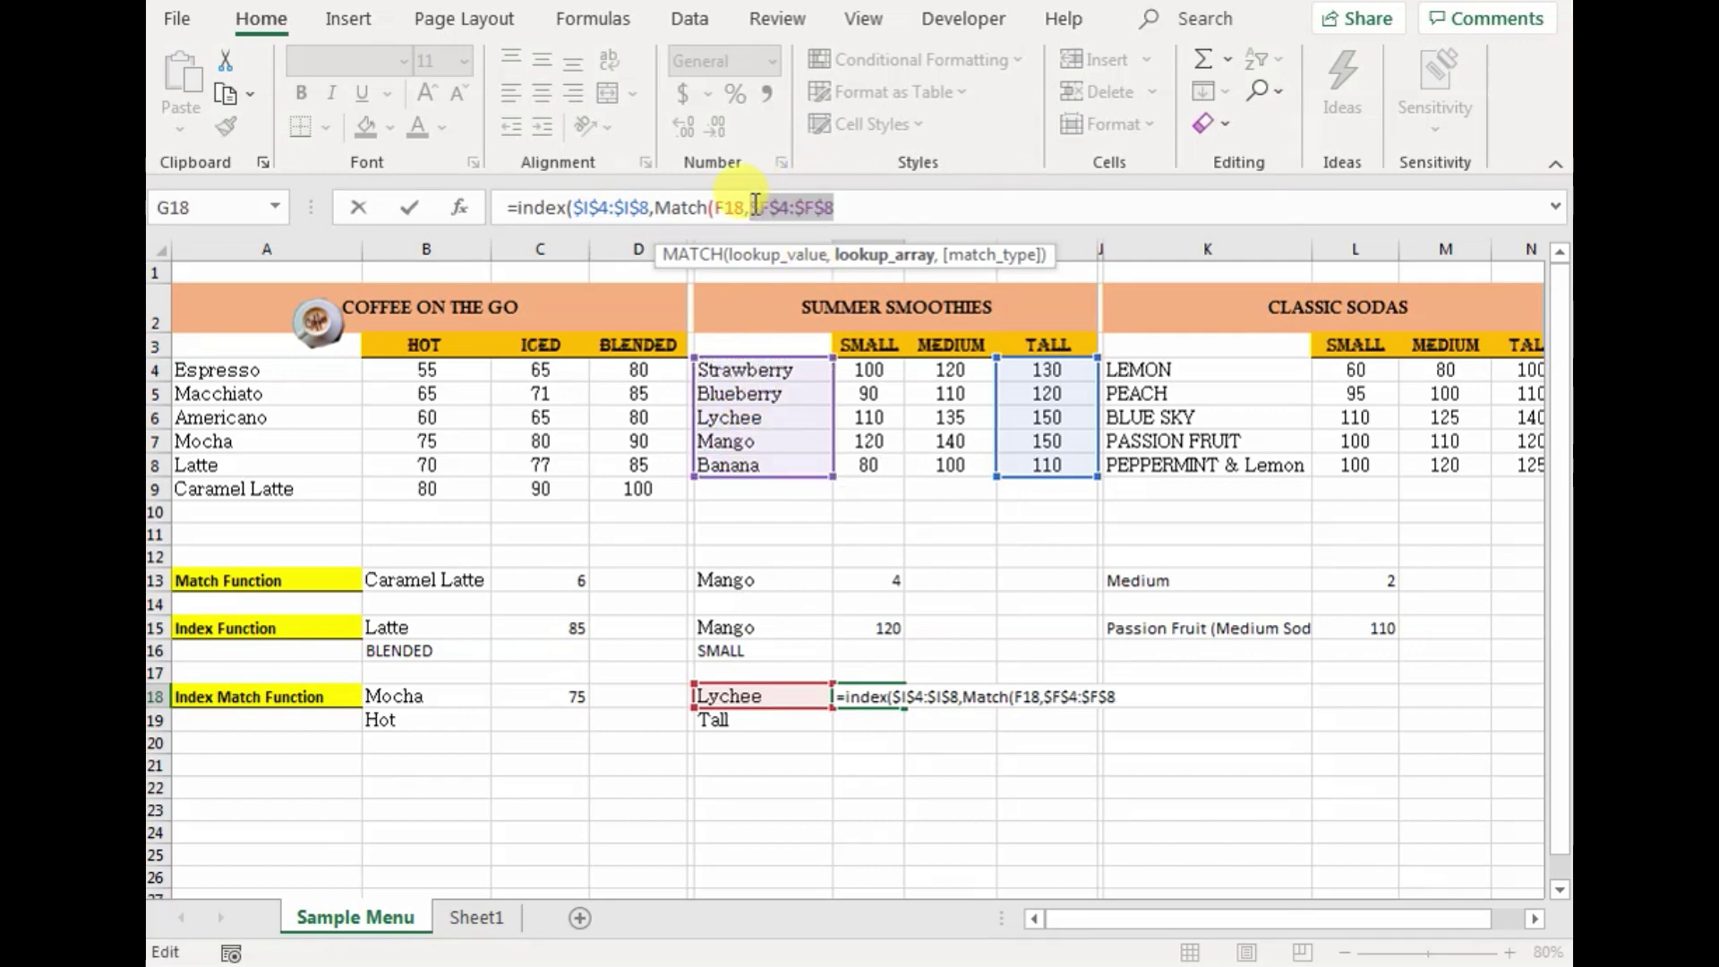
# Step: Complete the G18 formula with exact match type 0 and enter it
pyautogui.click(863, 208)
pyautogui.write(',0)')
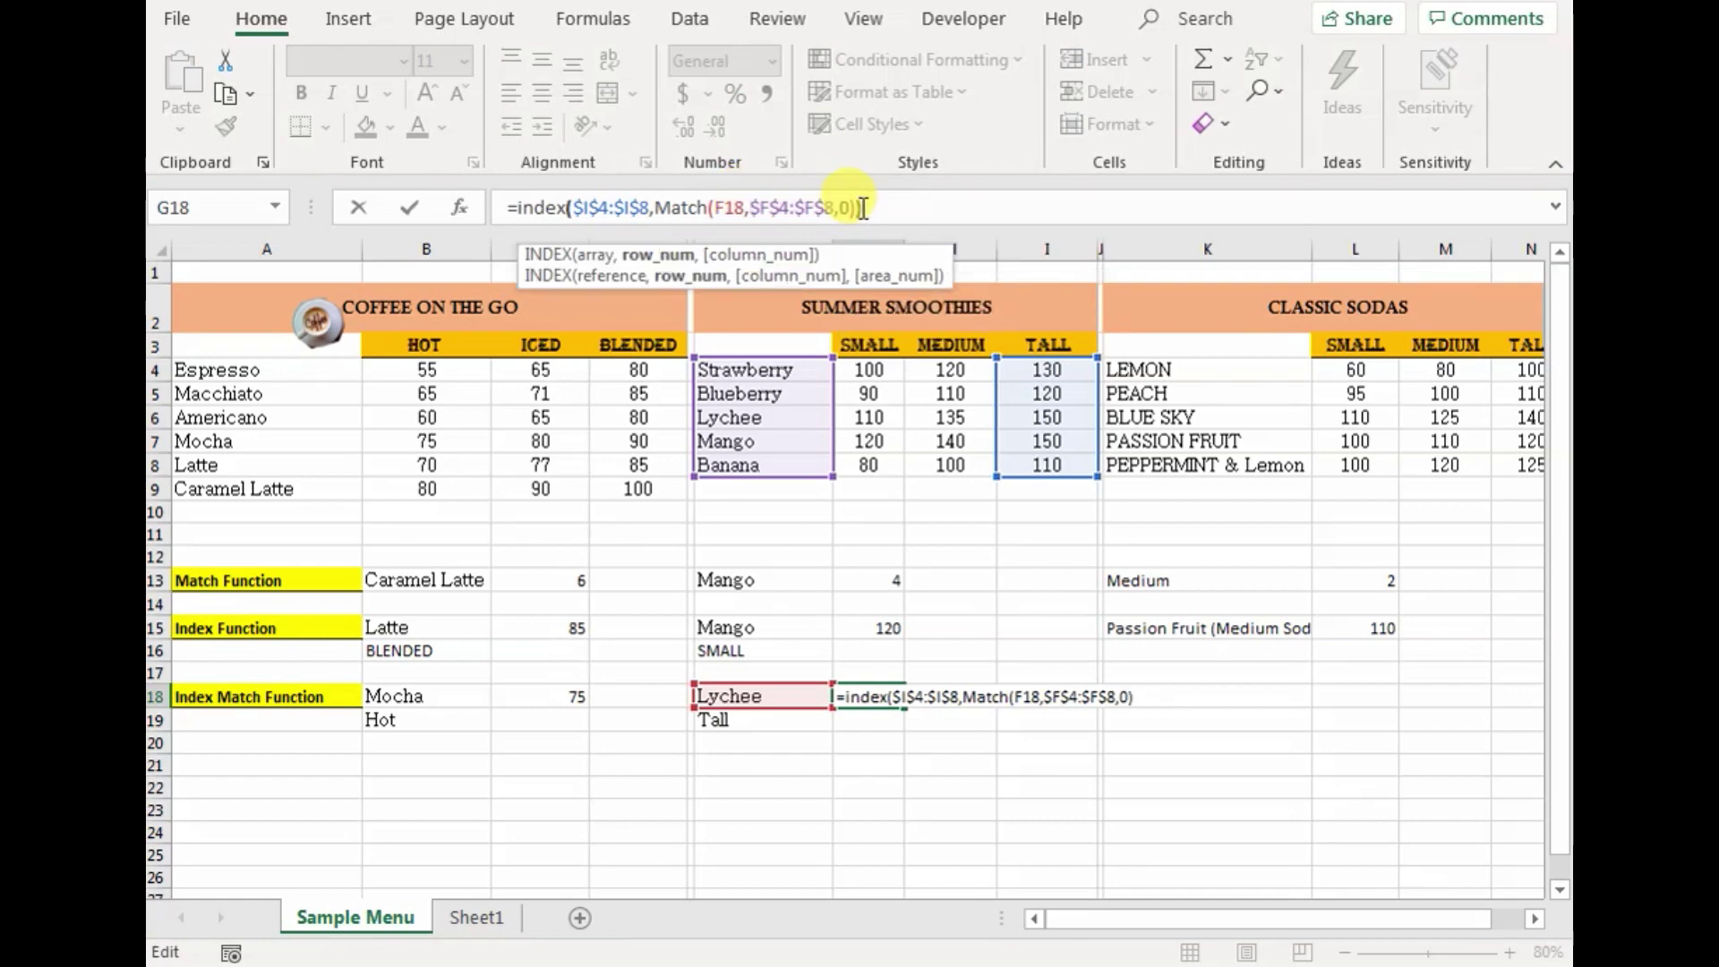
pyautogui.write(')')
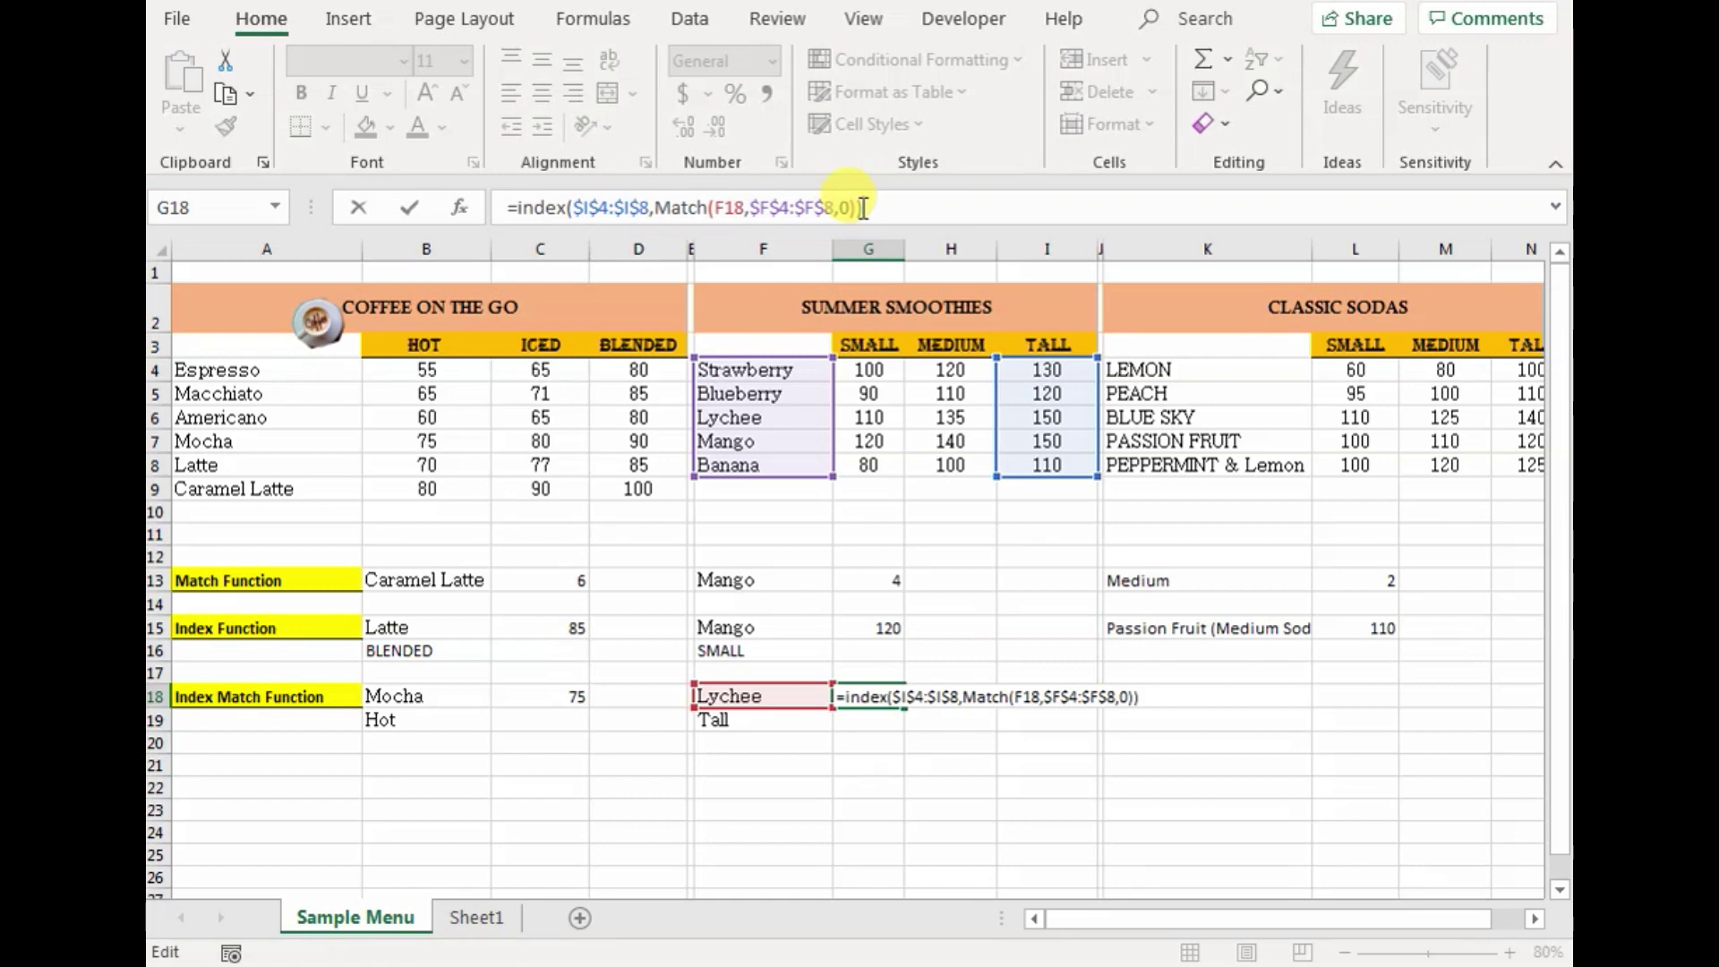
pyautogui.press('Return')
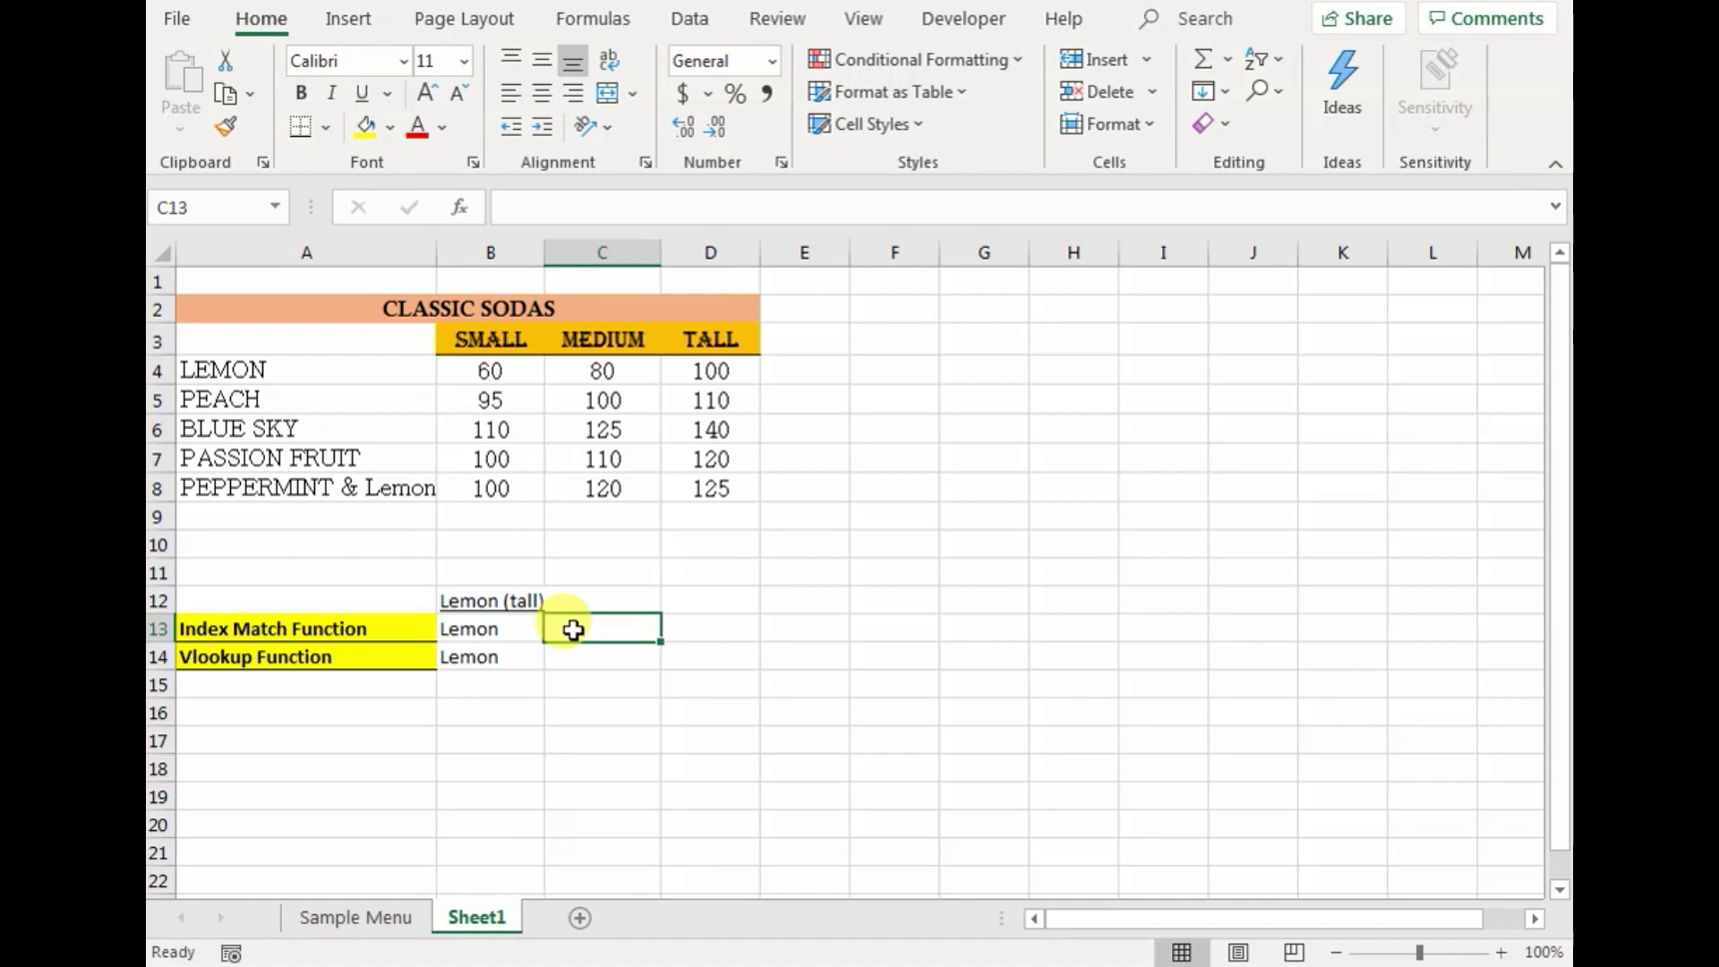
# Step: Start an INDEX formula in C13 of Sheet1 with the Tall soda prices as the absolute array $D$4:$D$8
pyautogui.write('=index')
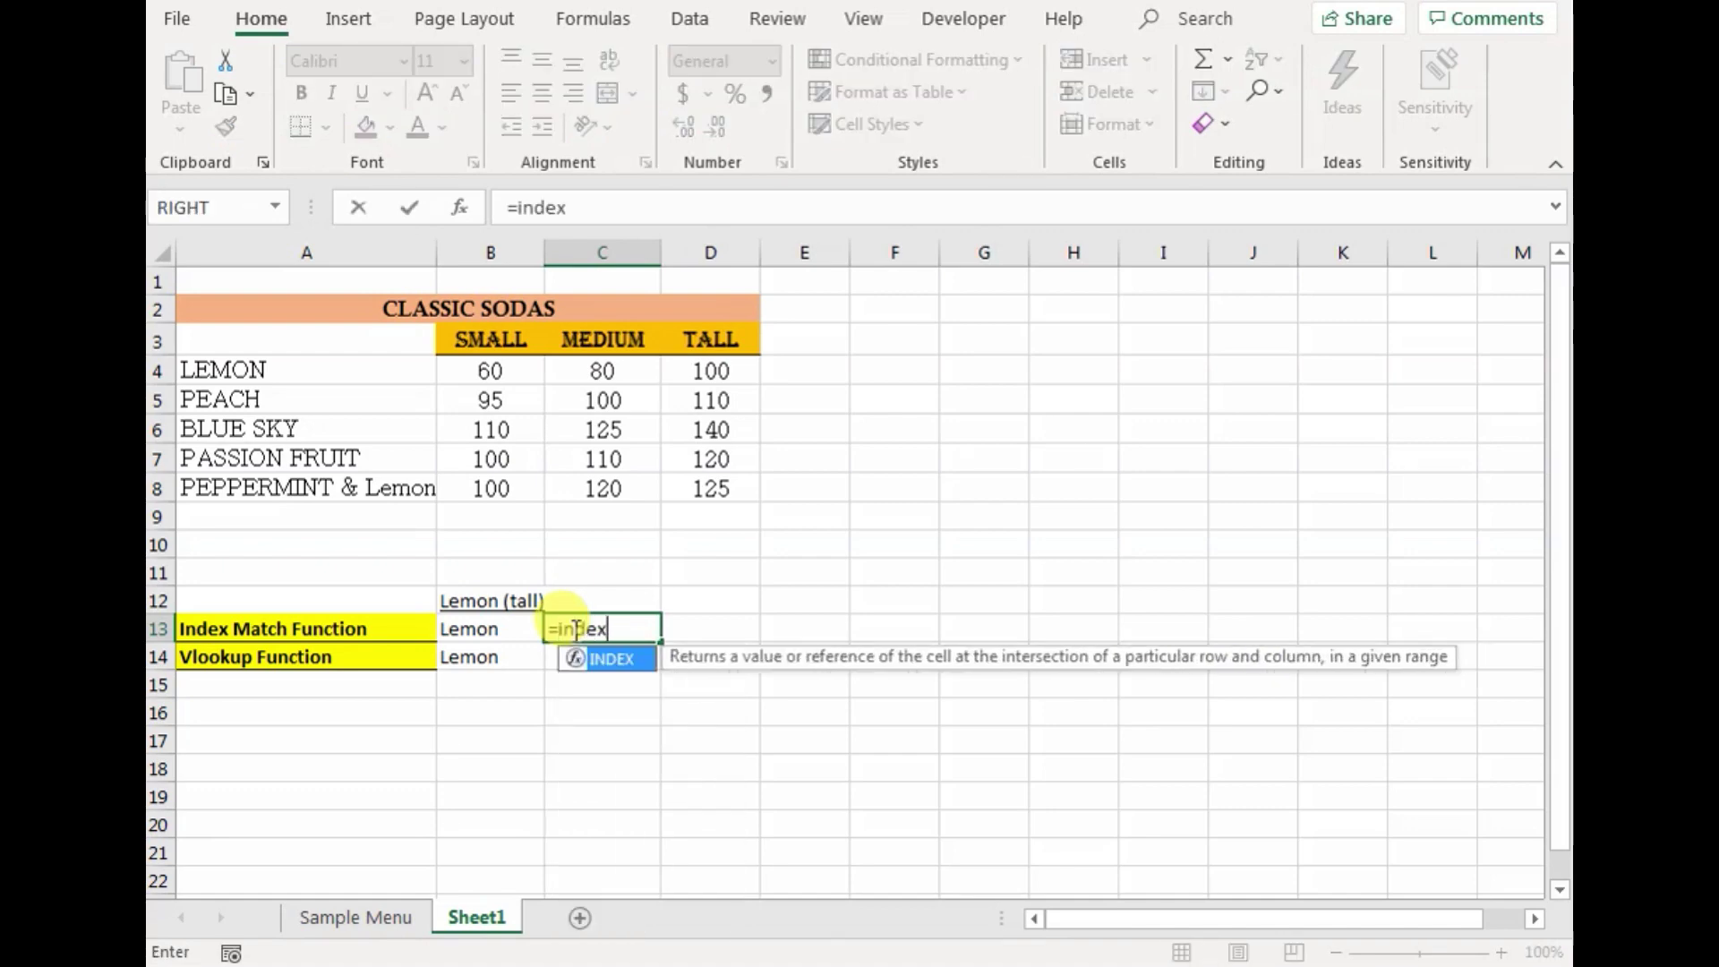
pyautogui.write('(')
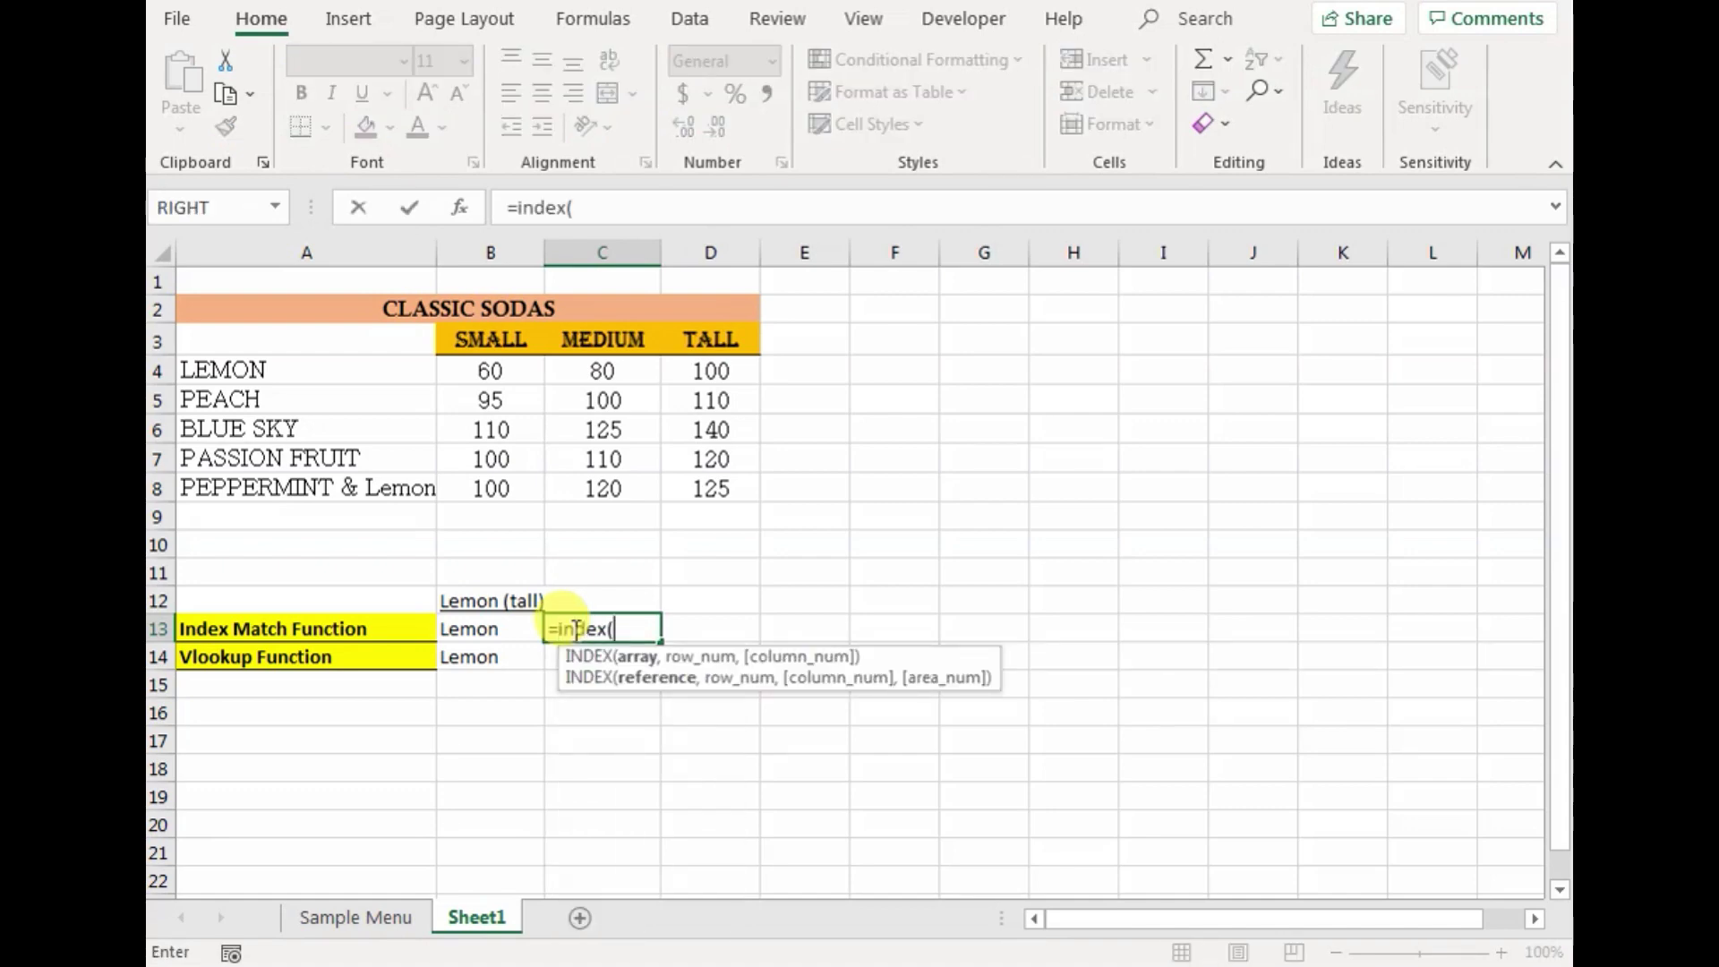
pyautogui.moveTo(707, 371); pyautogui.dragTo(732, 492)
pyautogui.moveTo(667, 628); pyautogui.dragTo(617, 628)
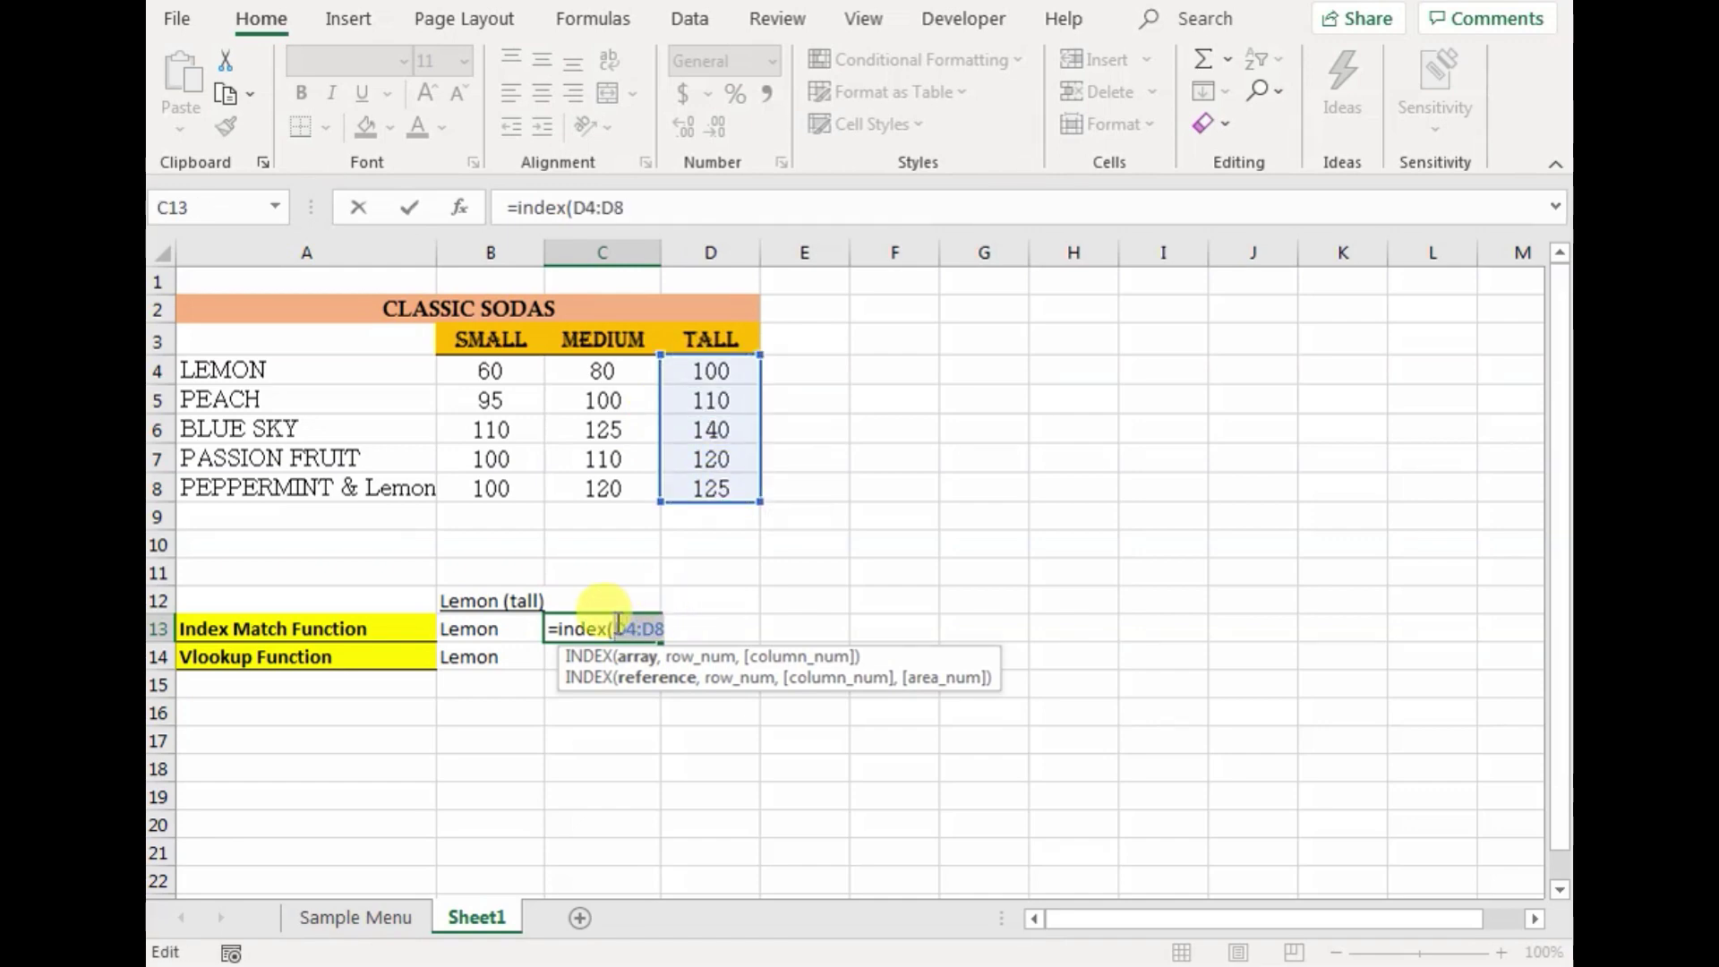
pyautogui.press('F4')
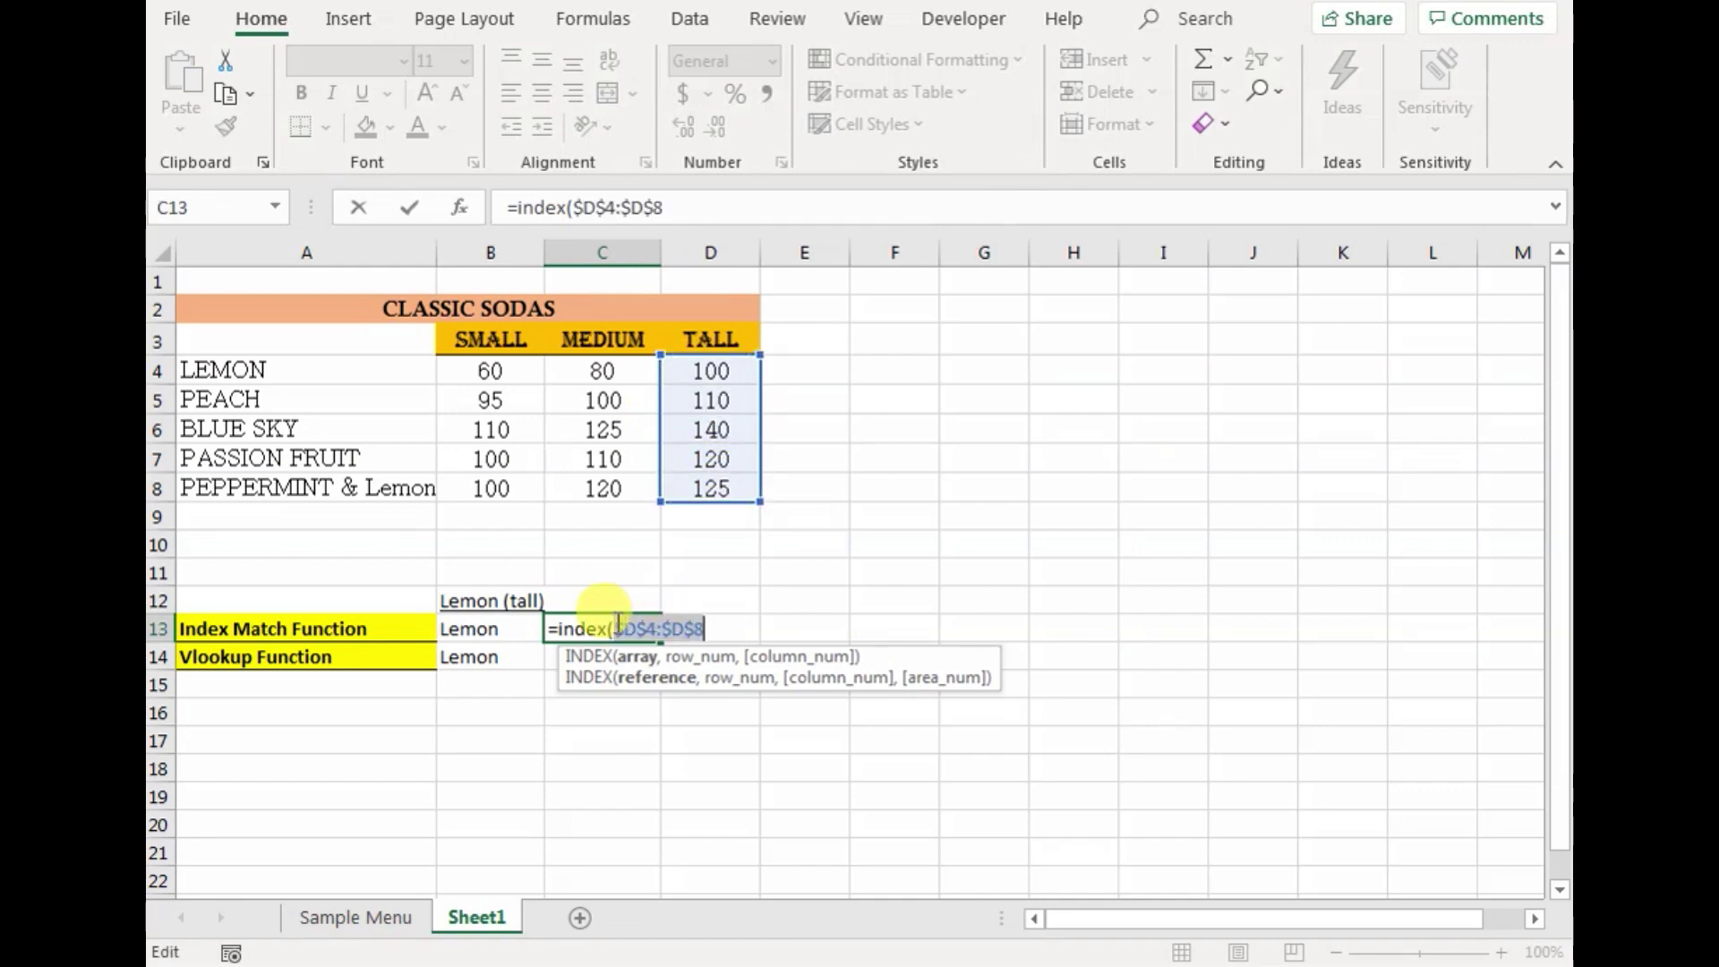
pyautogui.click(694, 201)
pyautogui.write(',')
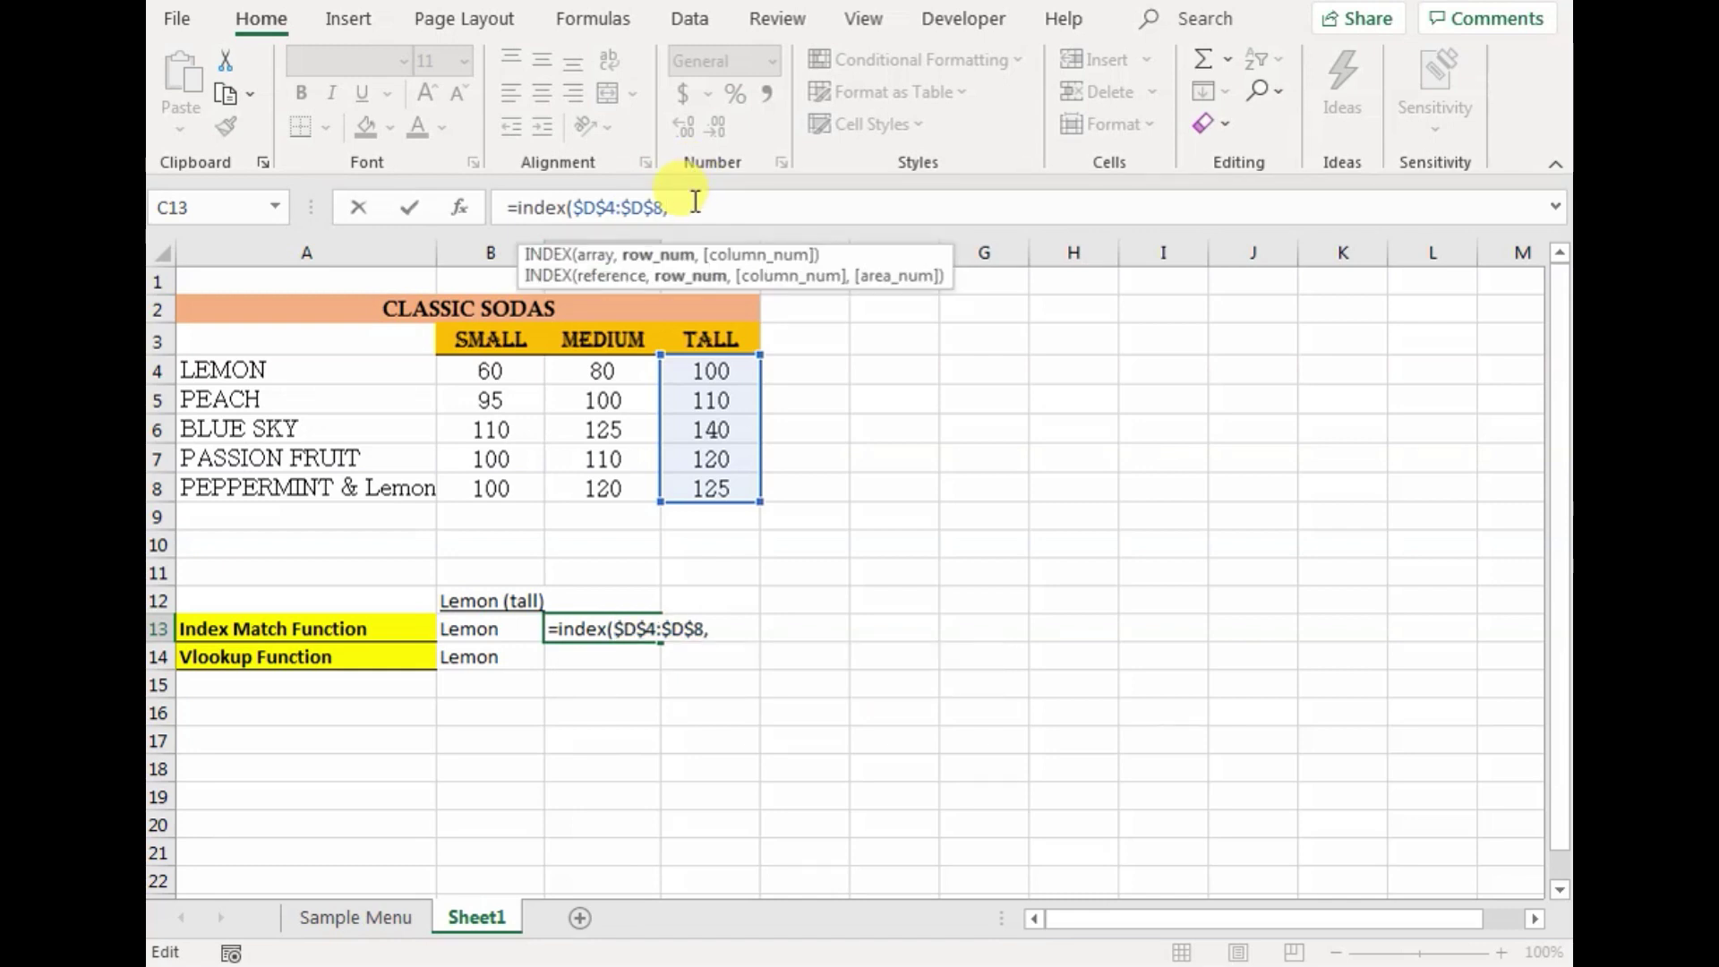
# Step: Nest a MATCH function as the row number in C13, looking up B13 in the absolute range $A$4:$A$8
pyautogui.write('Match')
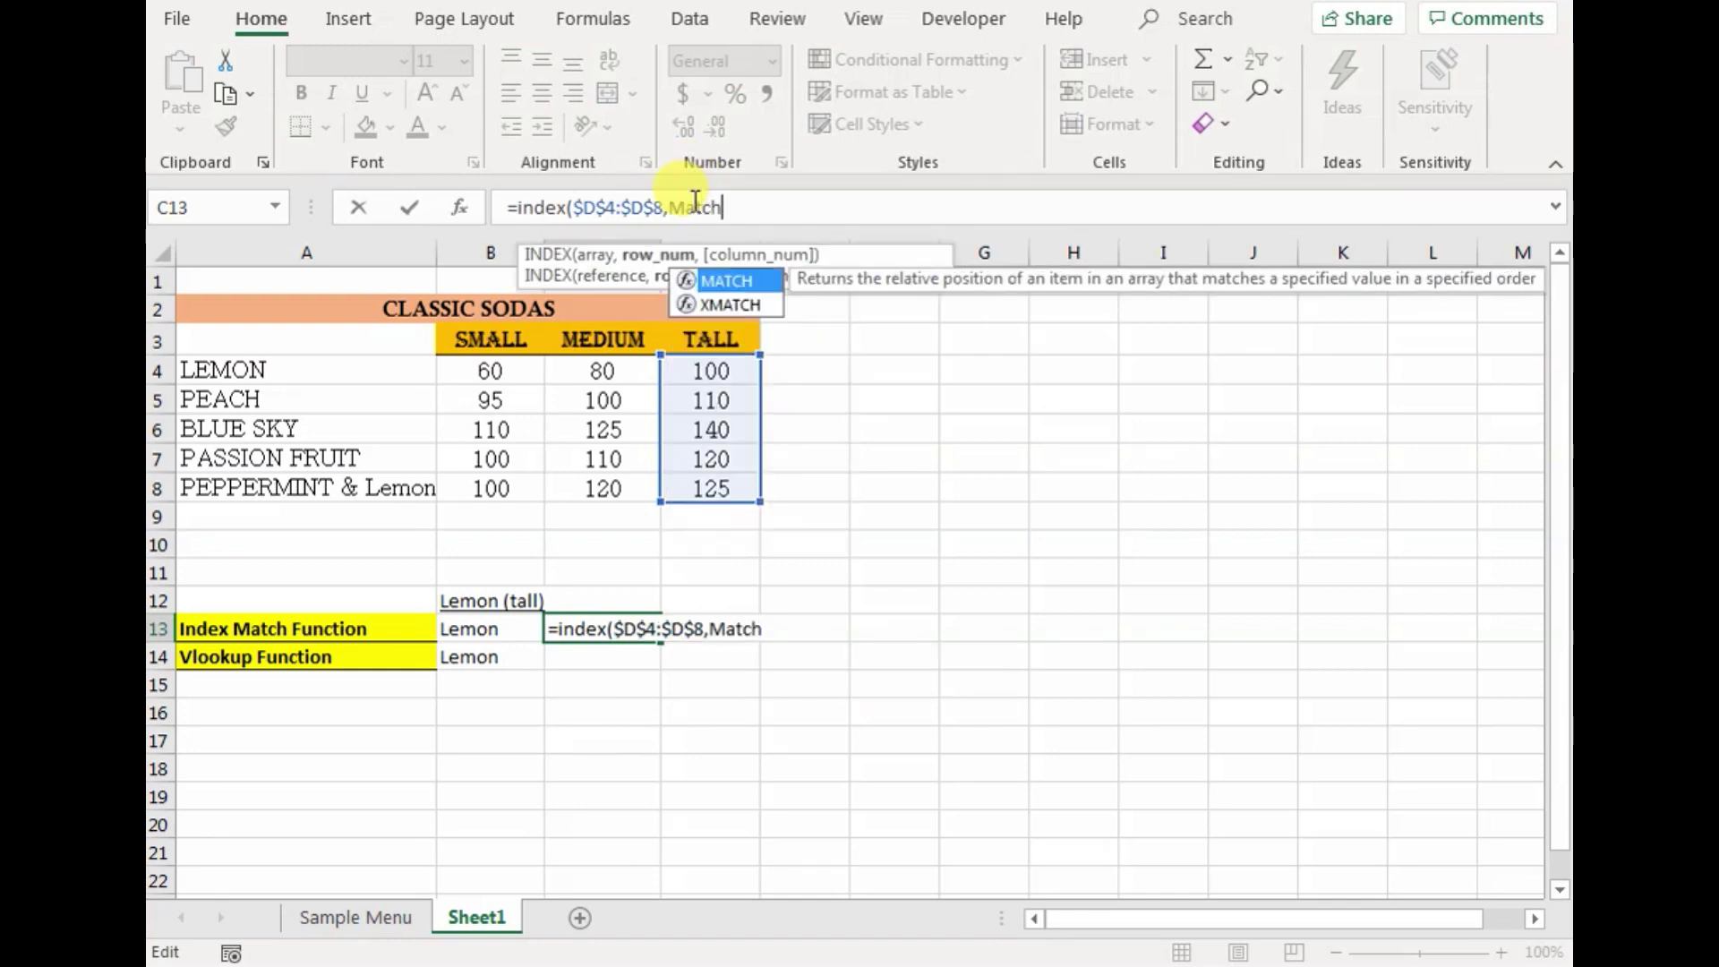
pyautogui.write('(')
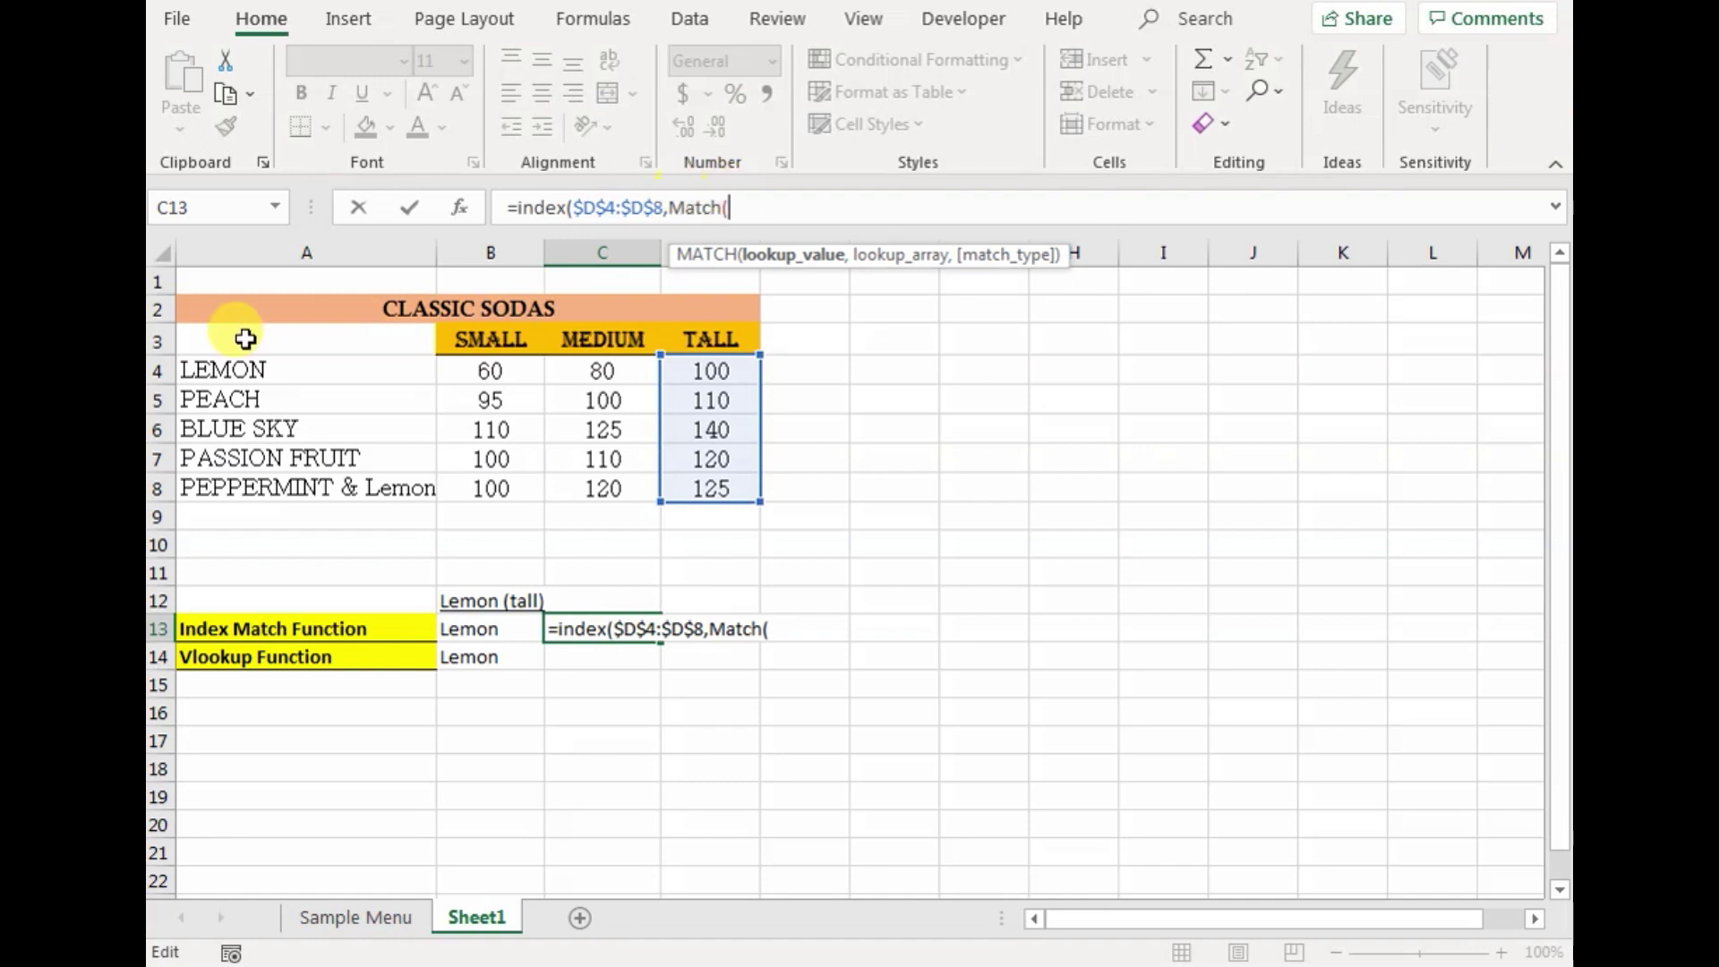
pyautogui.click(470, 634)
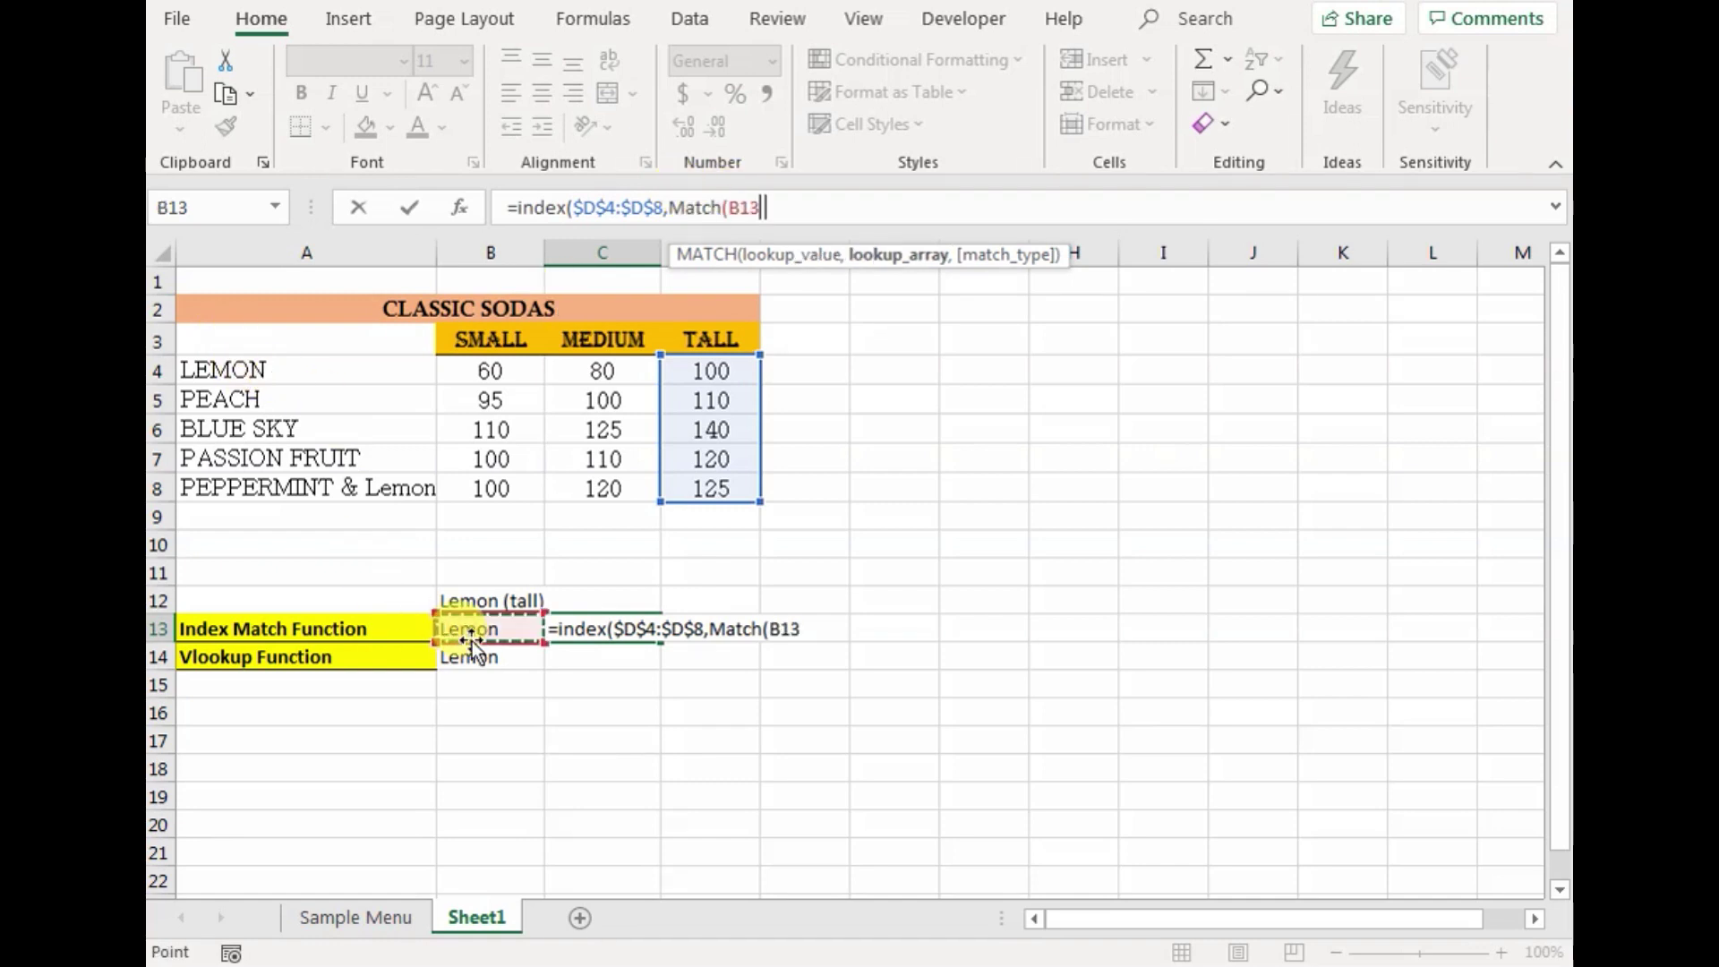
pyautogui.write(',')
pyautogui.moveTo(307, 362); pyautogui.dragTo(329, 488)
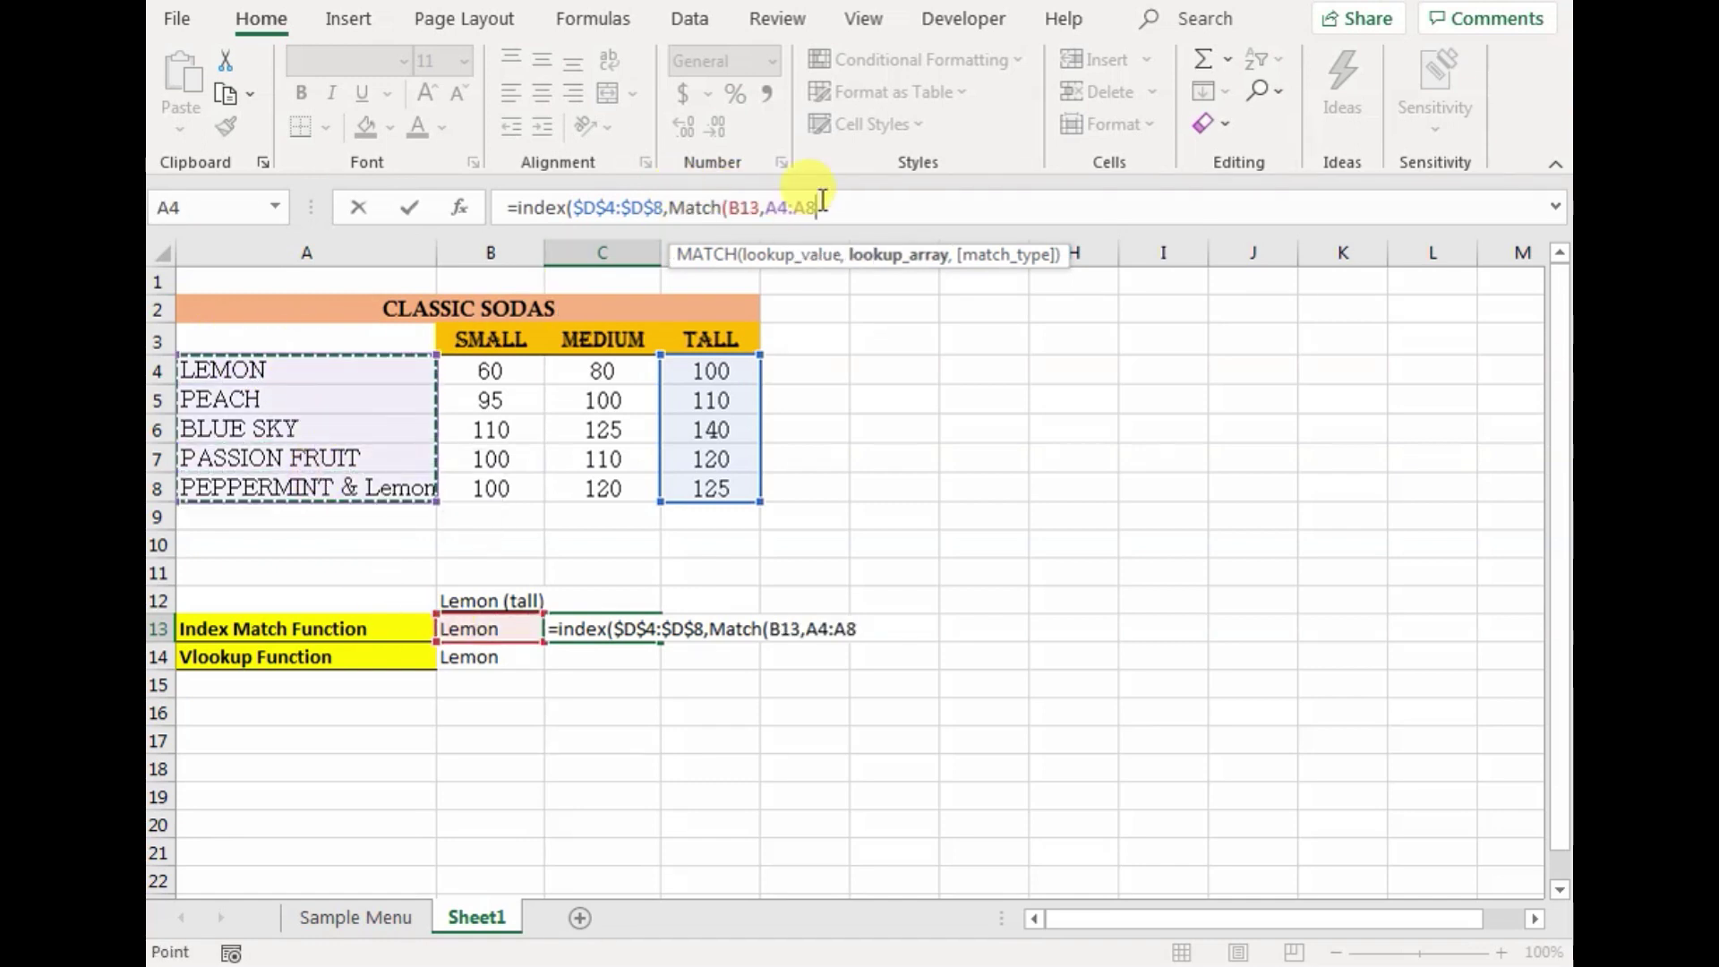
pyautogui.moveTo(814, 207); pyautogui.dragTo(770, 202)
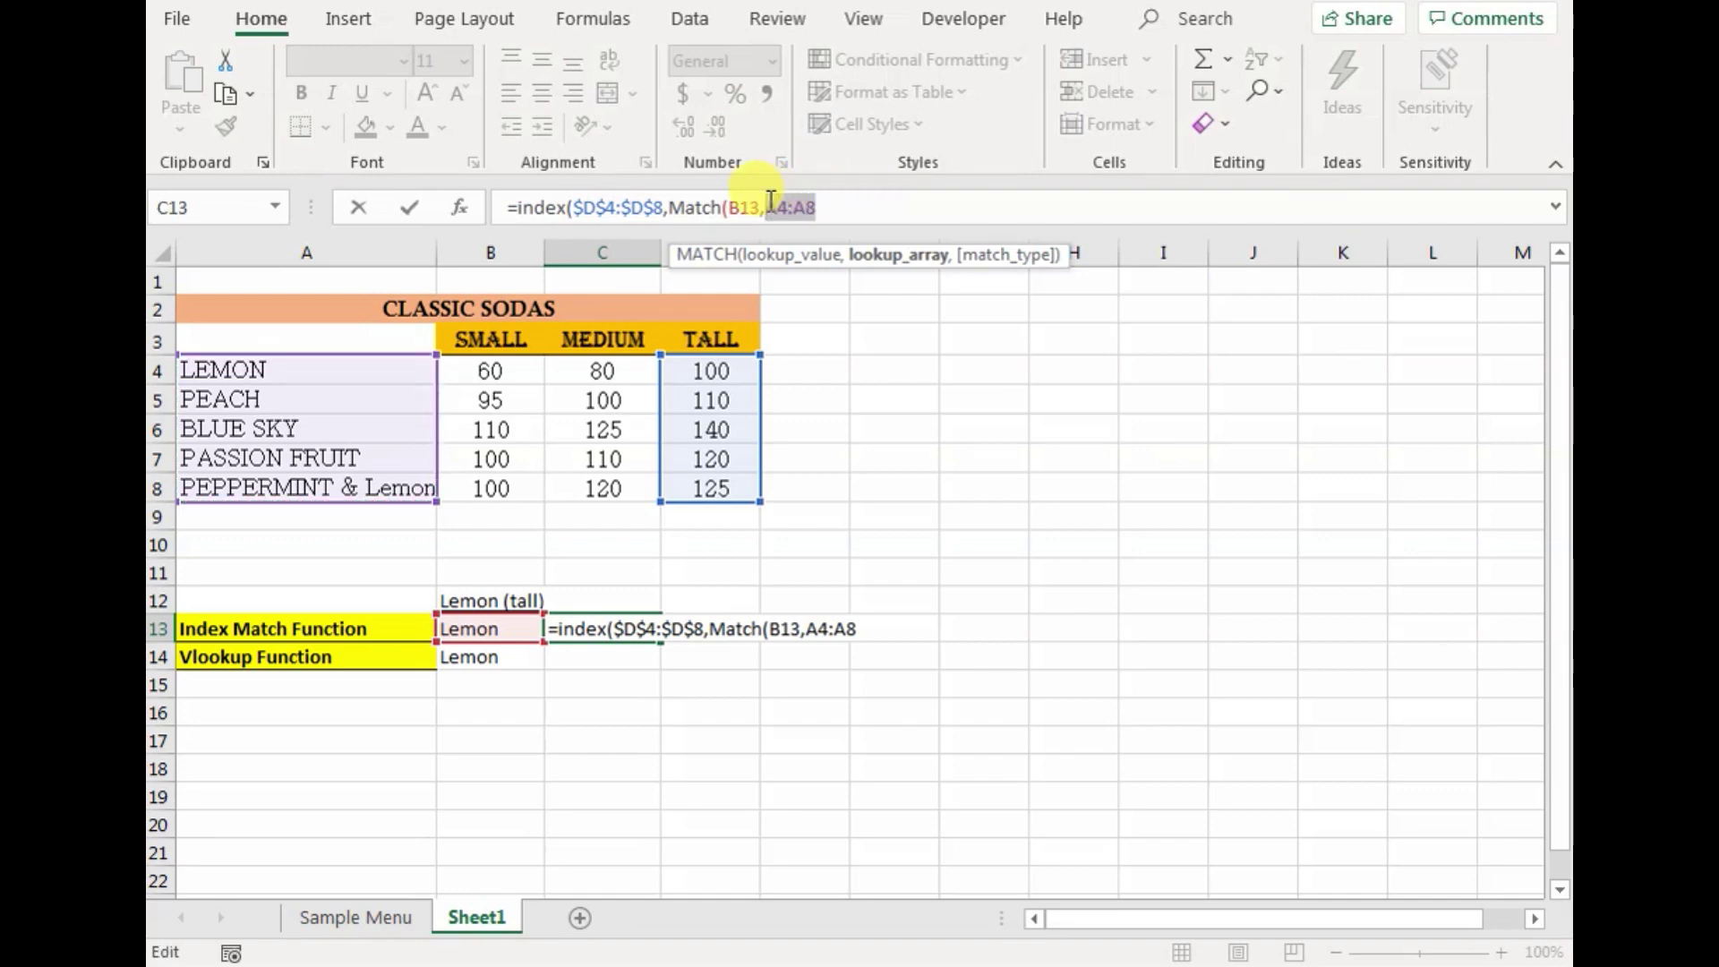
pyautogui.press('F4')
# Step: Complete the C13 formula with exact match type 0 and enter it
pyautogui.click(862, 208)
pyautogui.write(',0))')
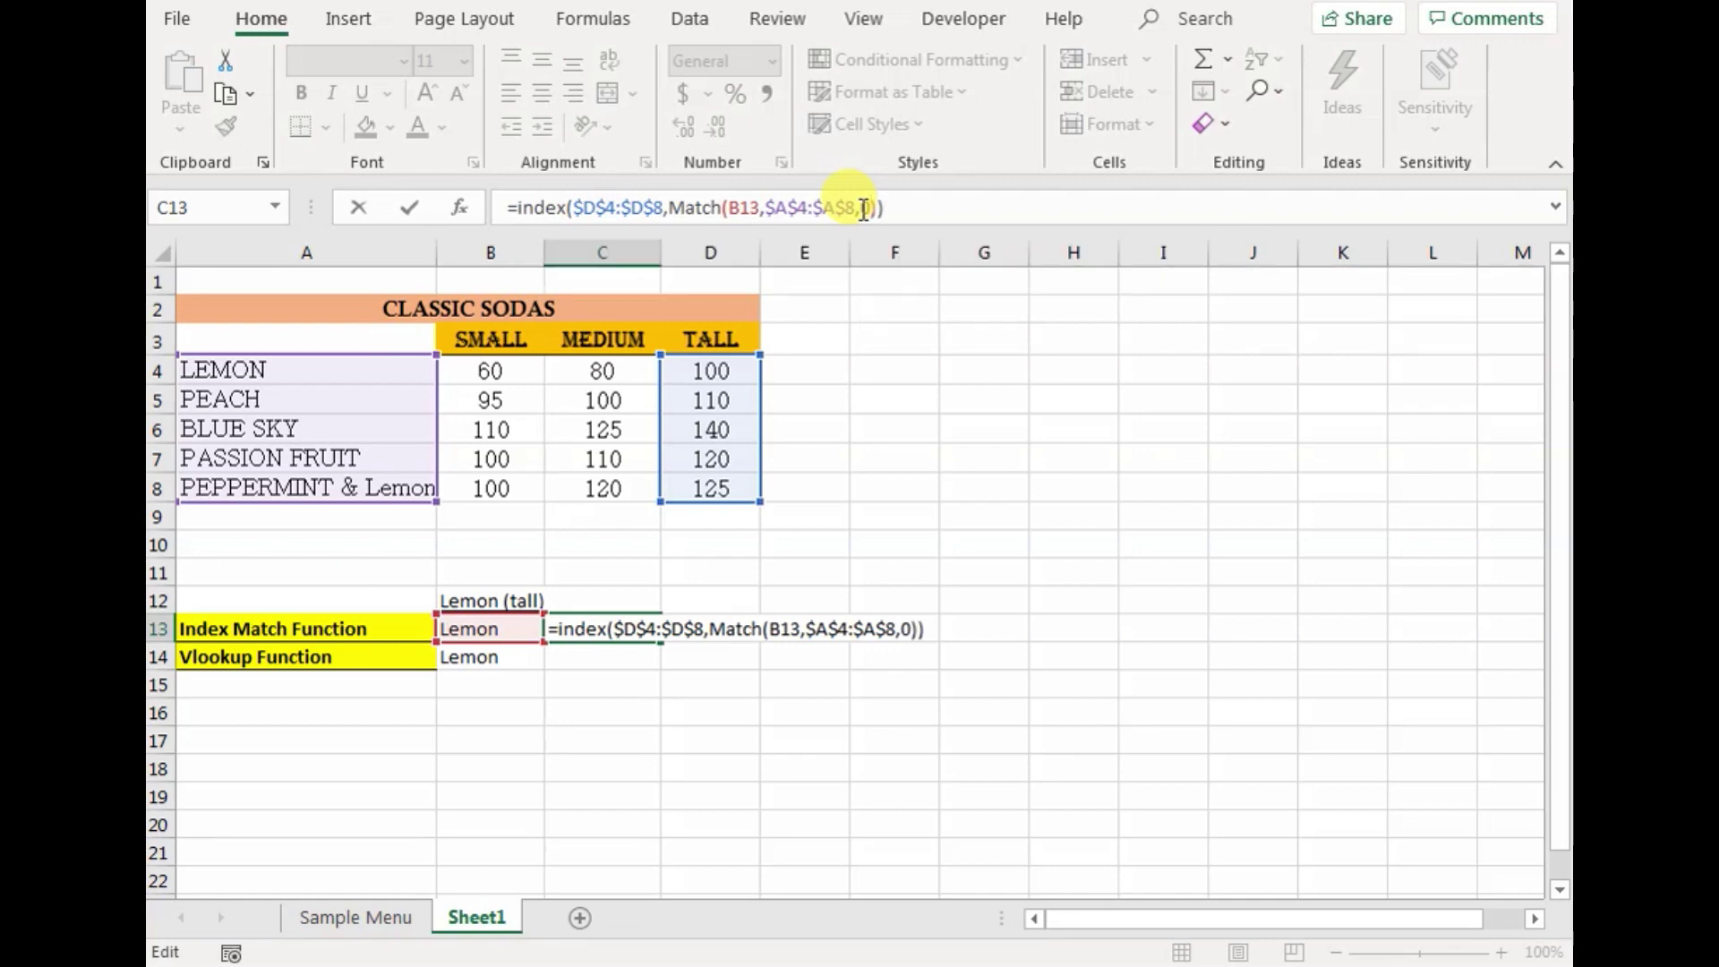
pyautogui.press('Return')
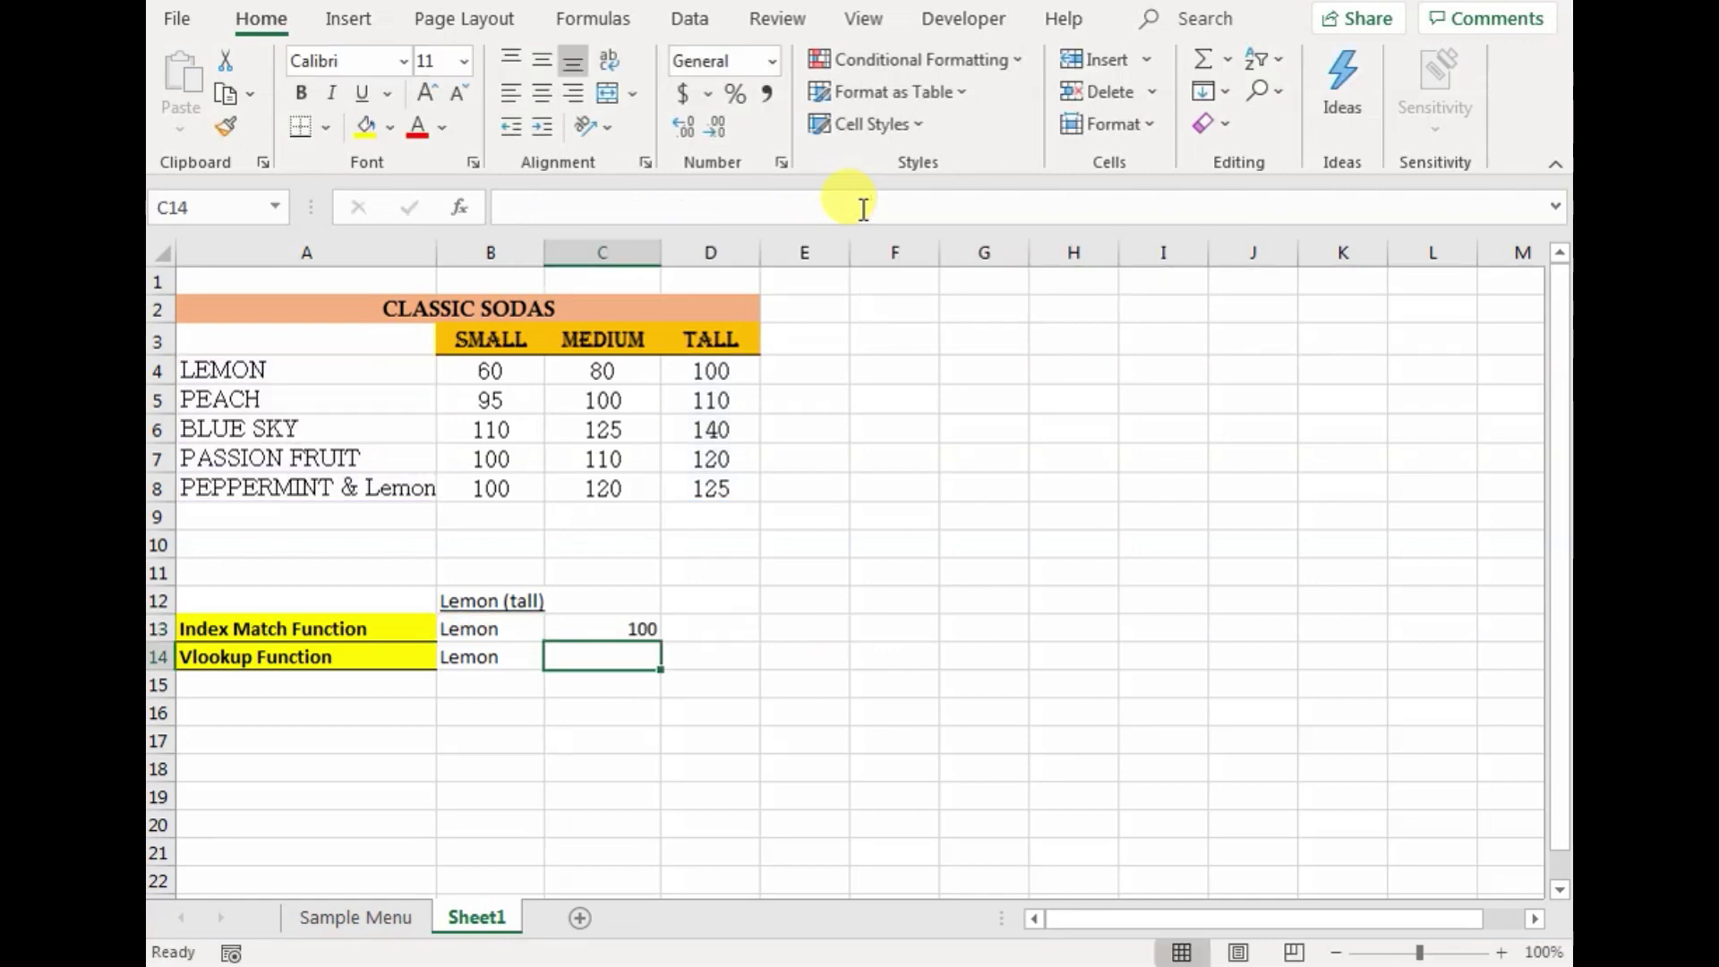
# Step: Start a VLOOKUP formula in C14, looking up B14 in the absolute table array $A$4:$D$8
pyautogui.write('=')
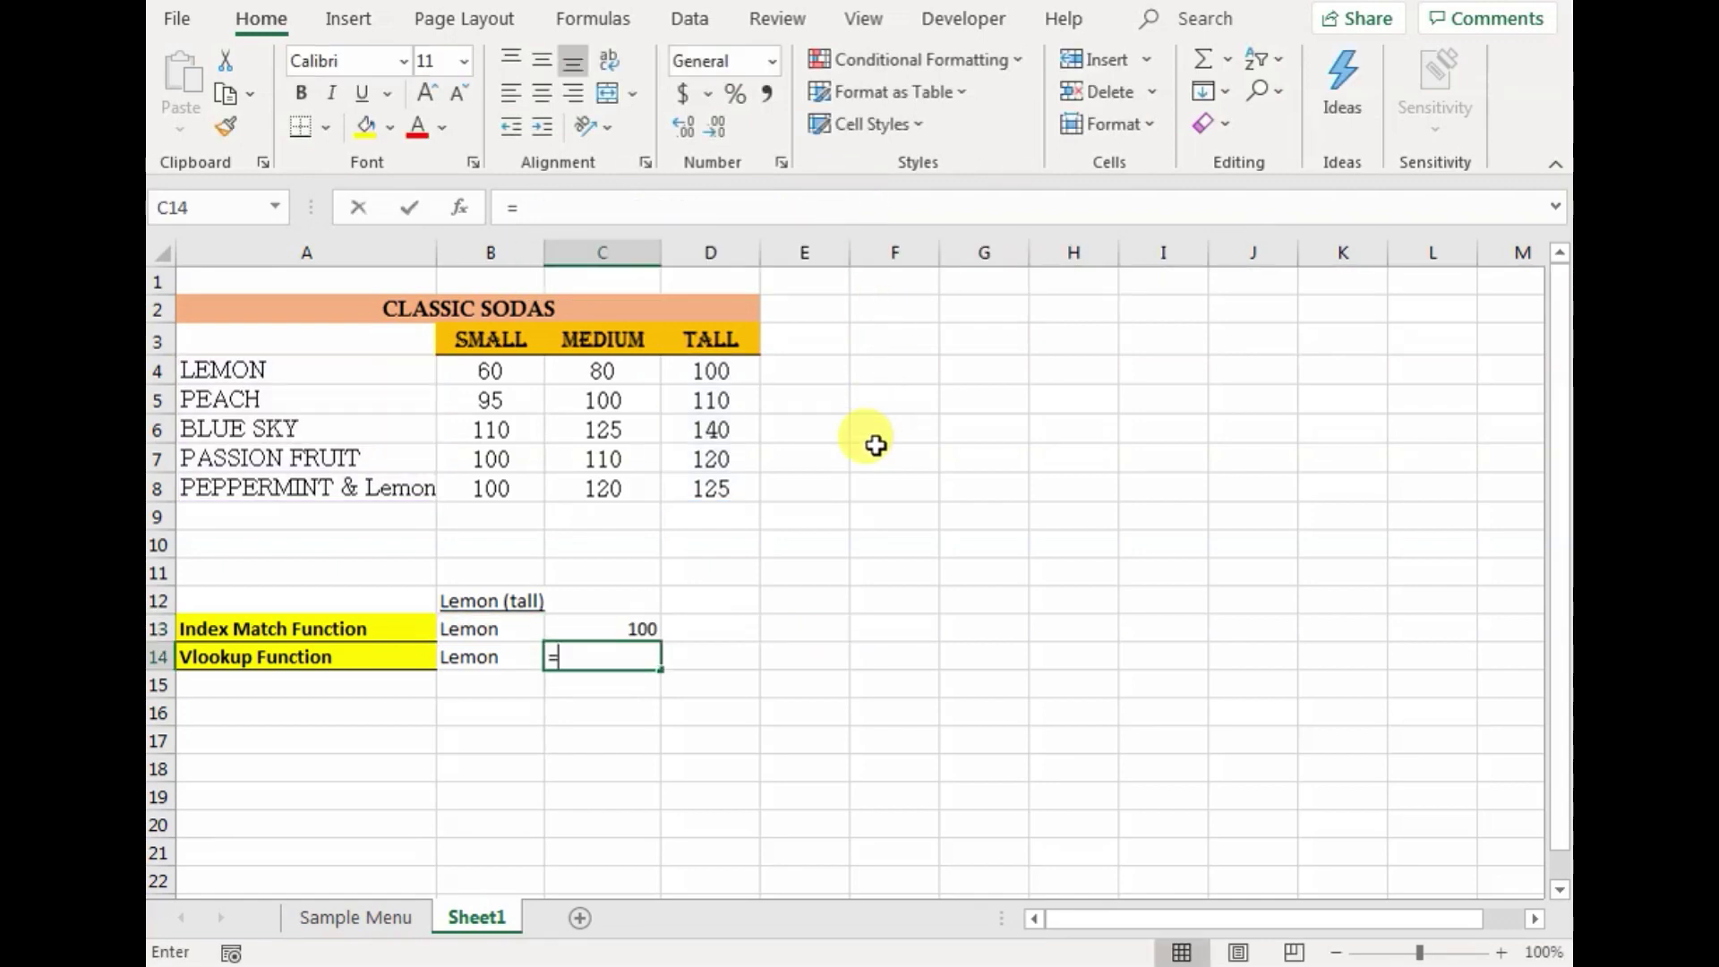
pyautogui.write('vlookup(')
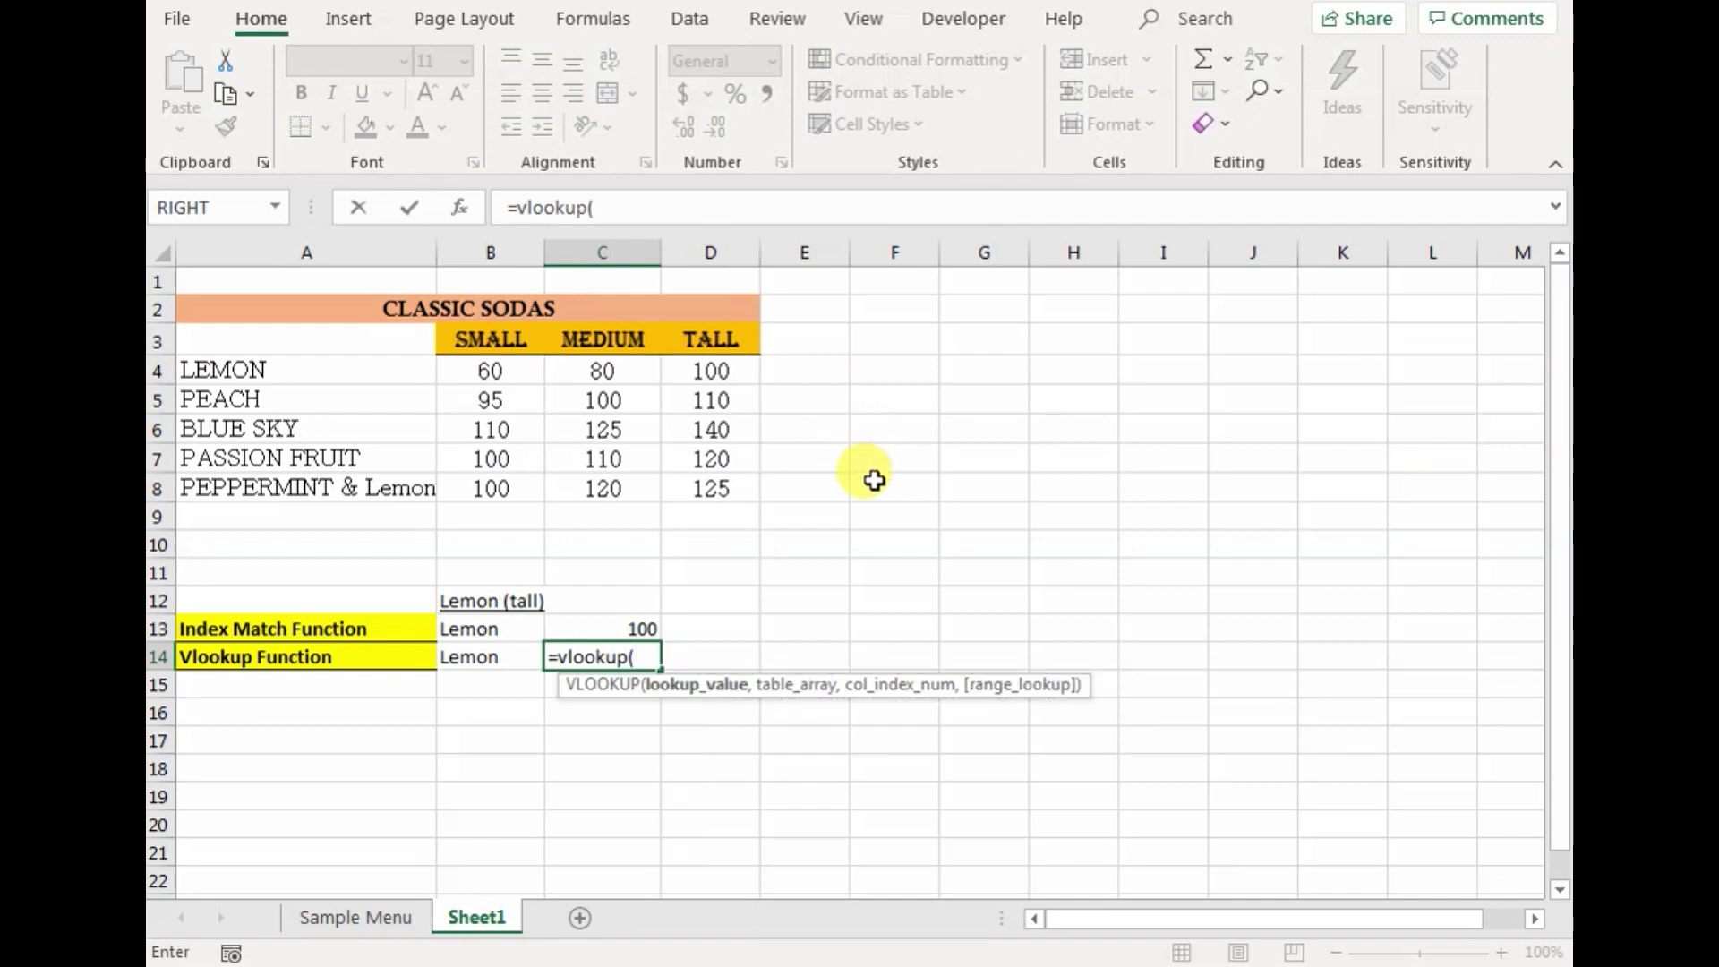
pyautogui.click(509, 654)
pyautogui.write(',')
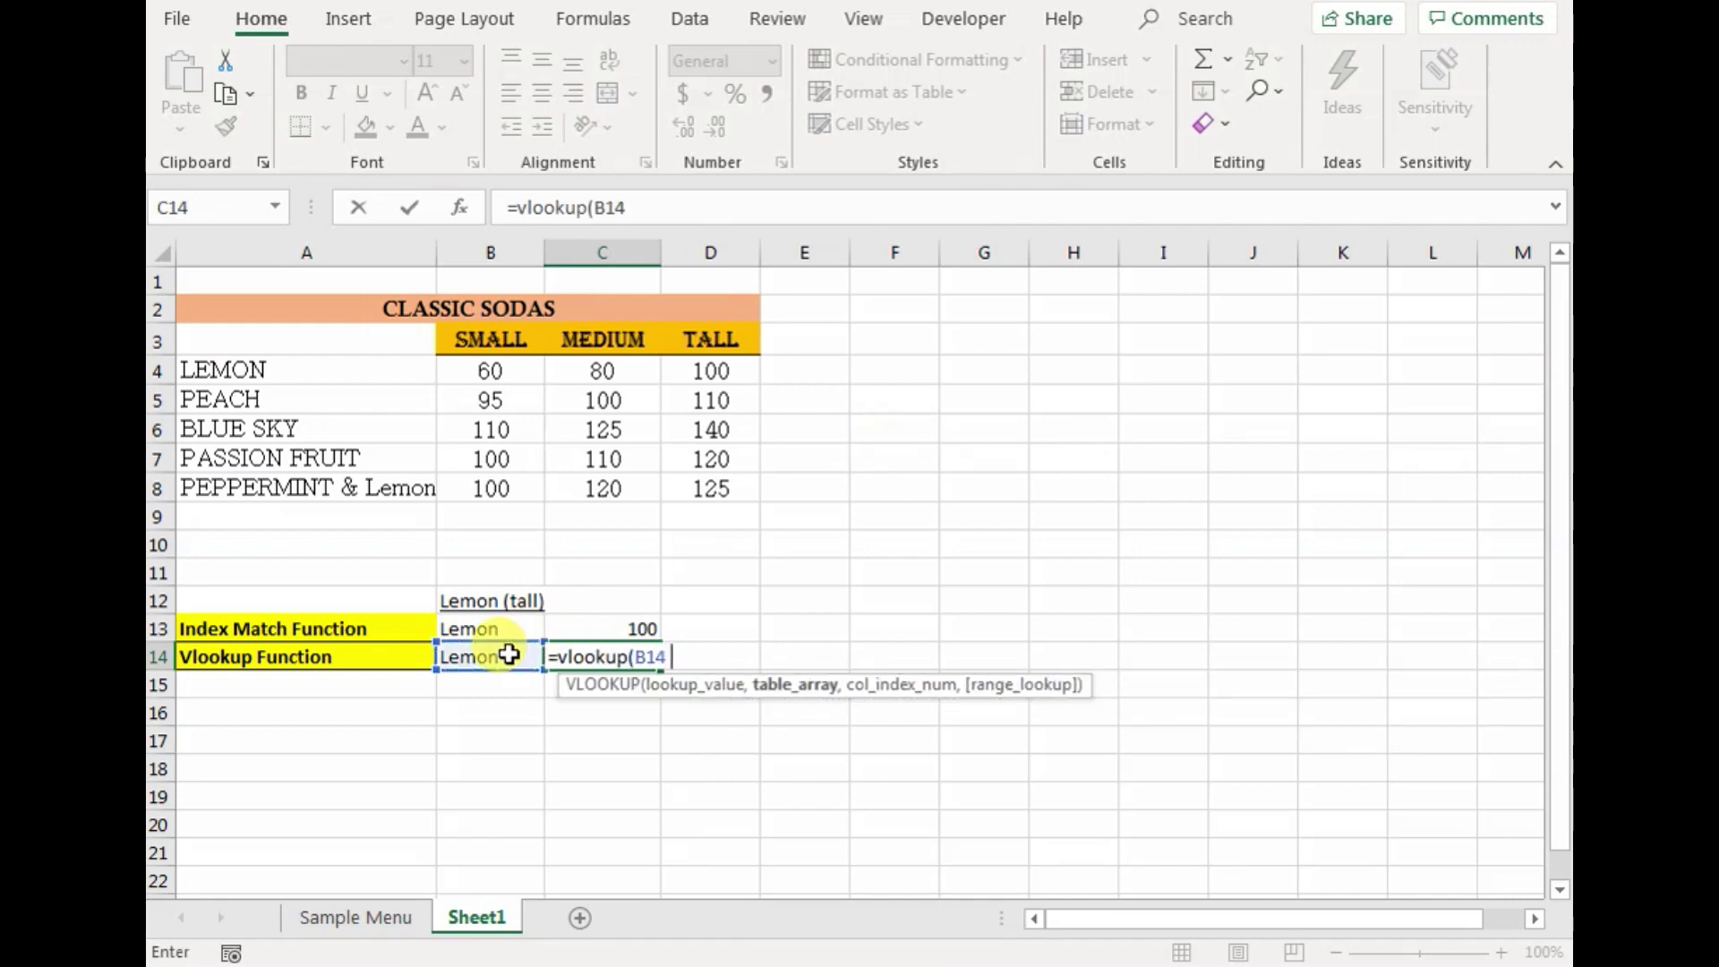
pyautogui.moveTo(193, 371); pyautogui.dragTo(705, 483)
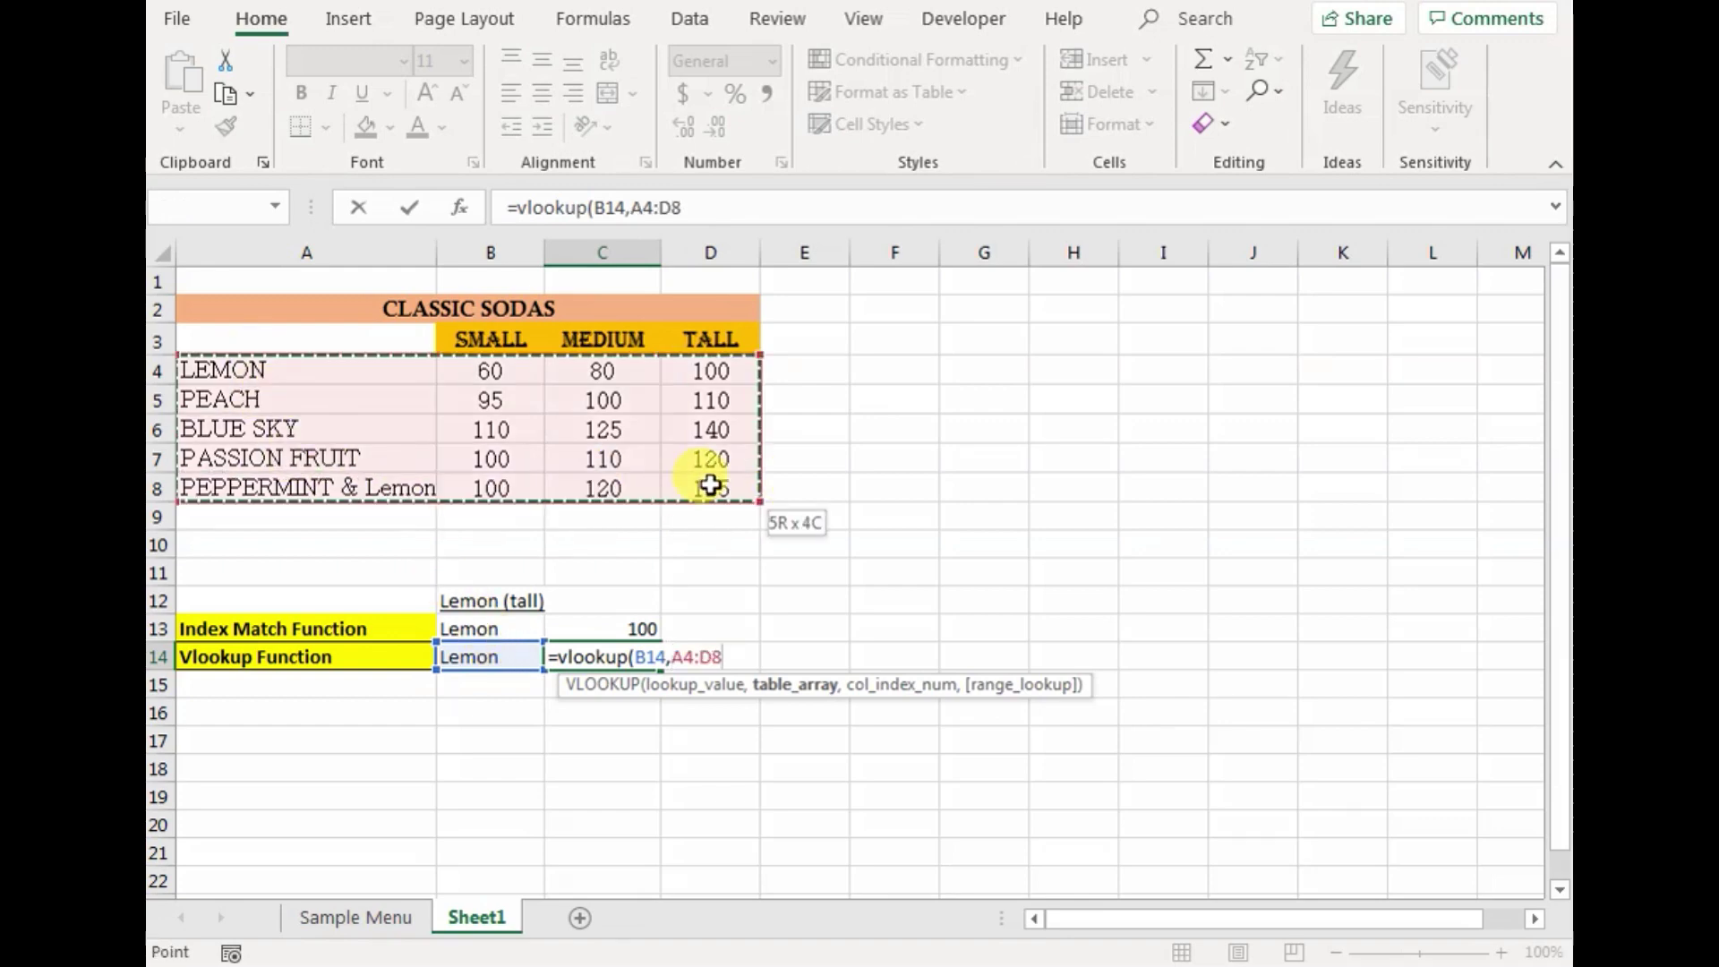
pyautogui.moveTo(682, 207); pyautogui.dragTo(634, 206)
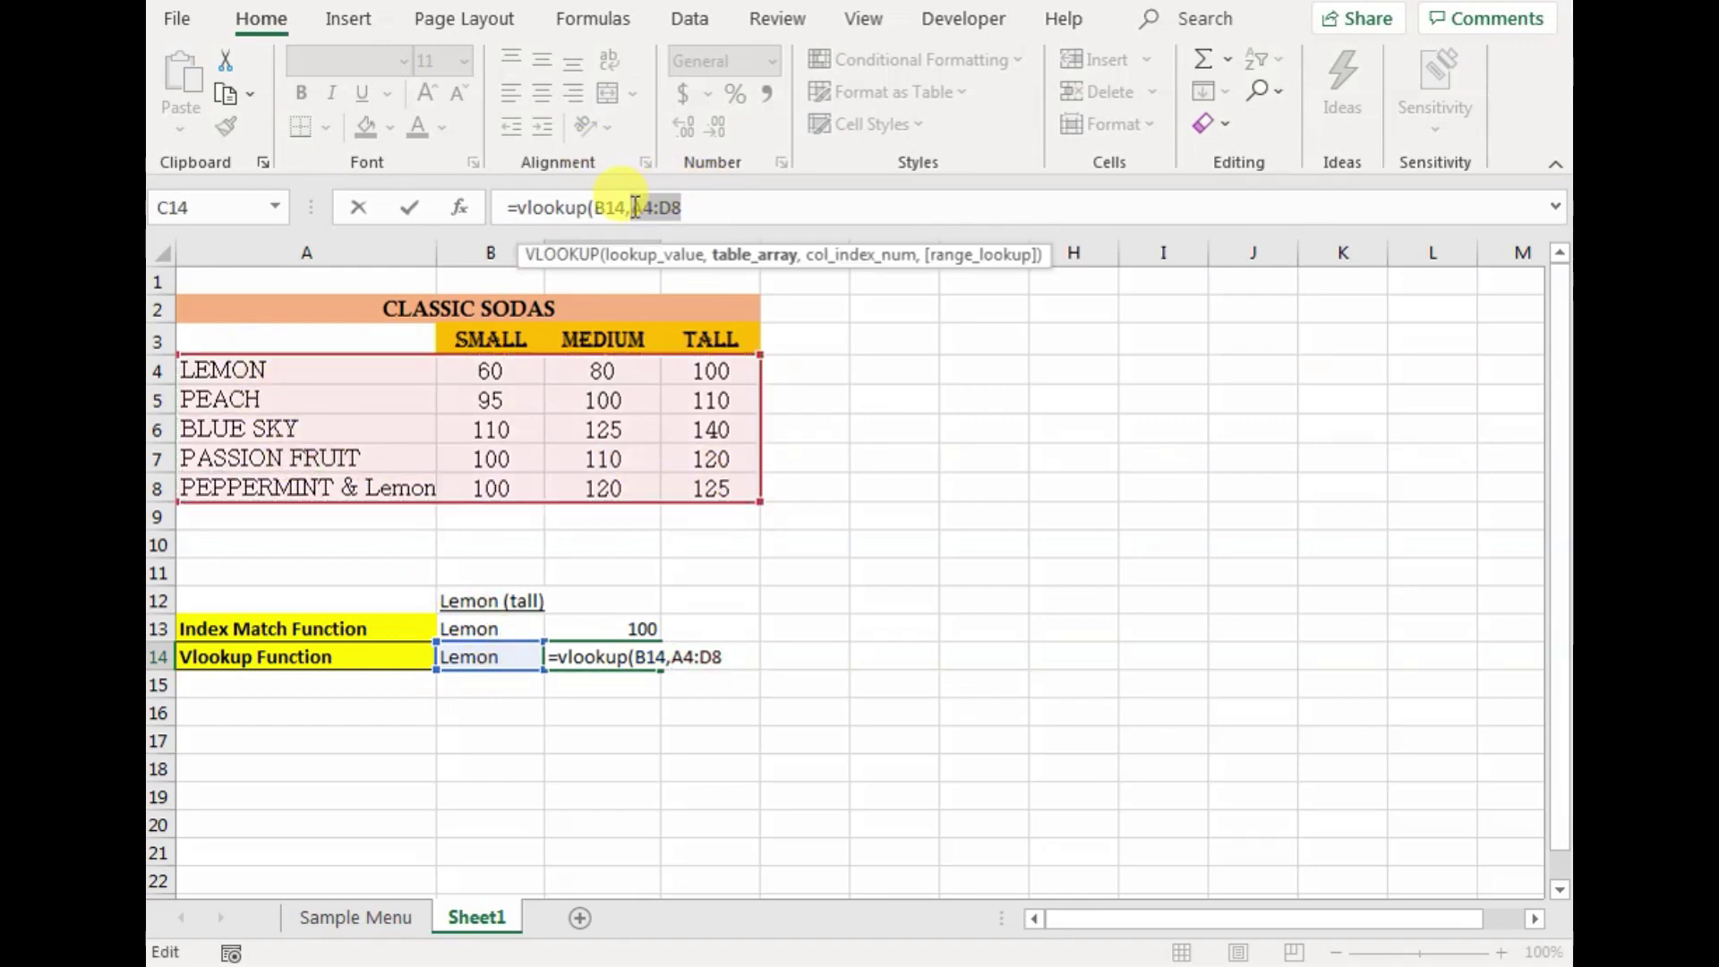
pyautogui.press('F4')
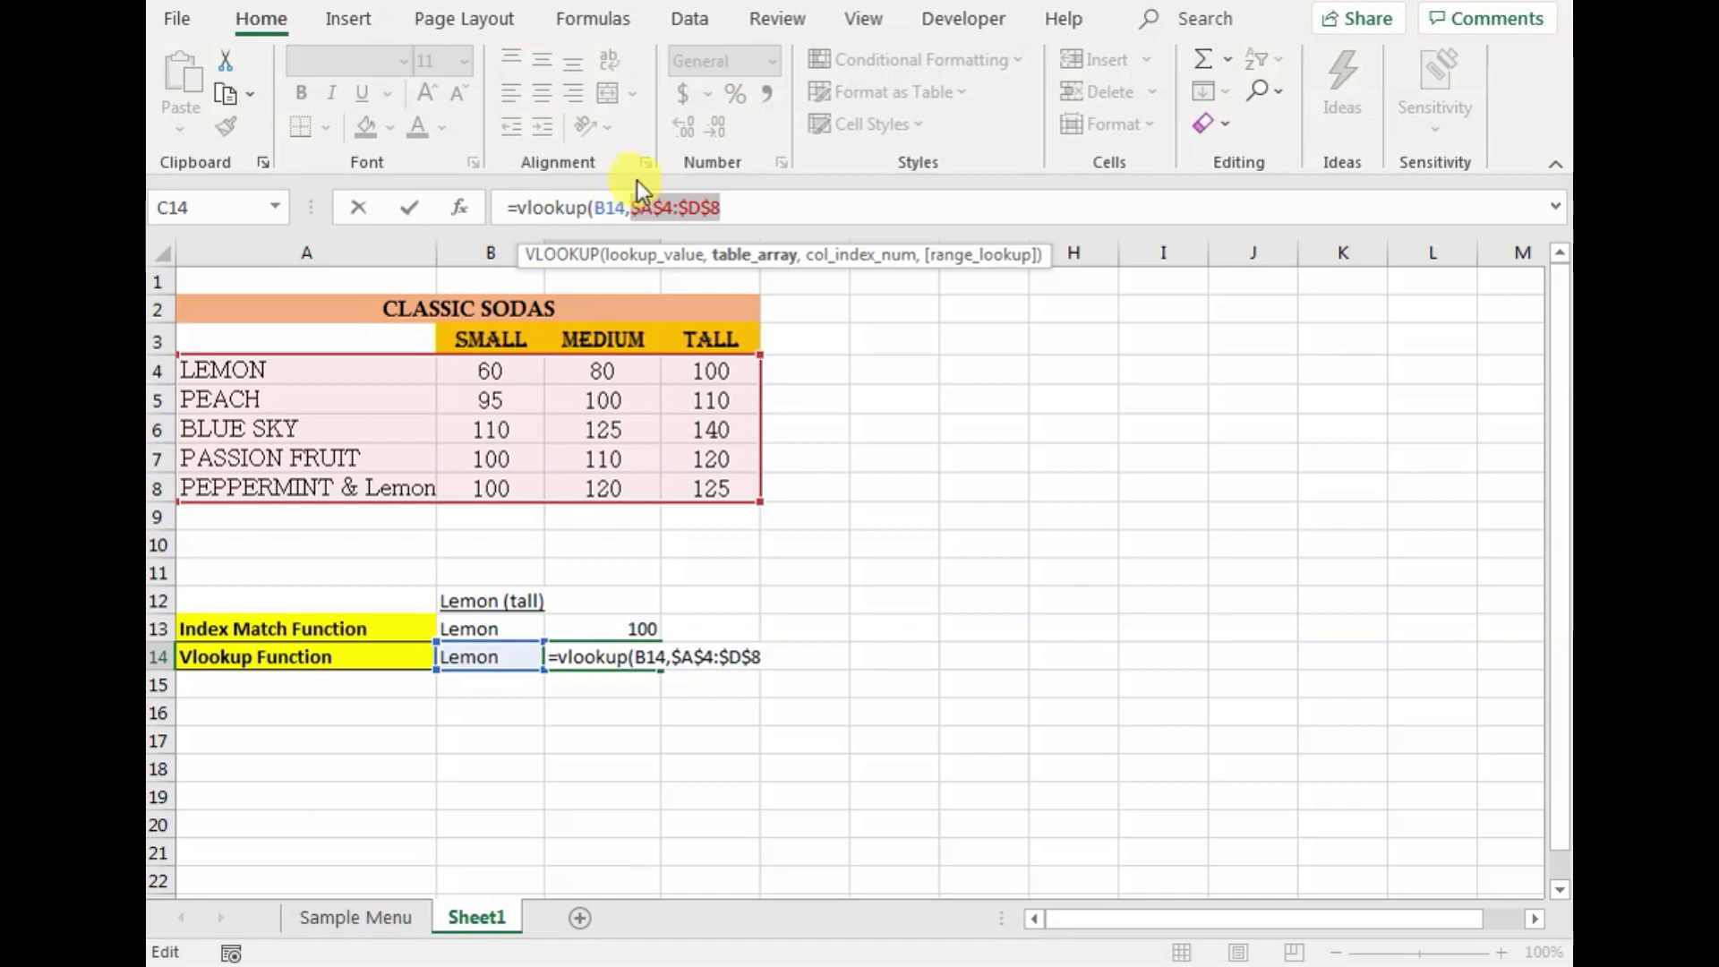
# Step: Complete the VLOOKUP formula in C14 with column index 4 and exact match FALSE, and enter it
pyautogui.click(754, 204)
pyautogui.write(',')
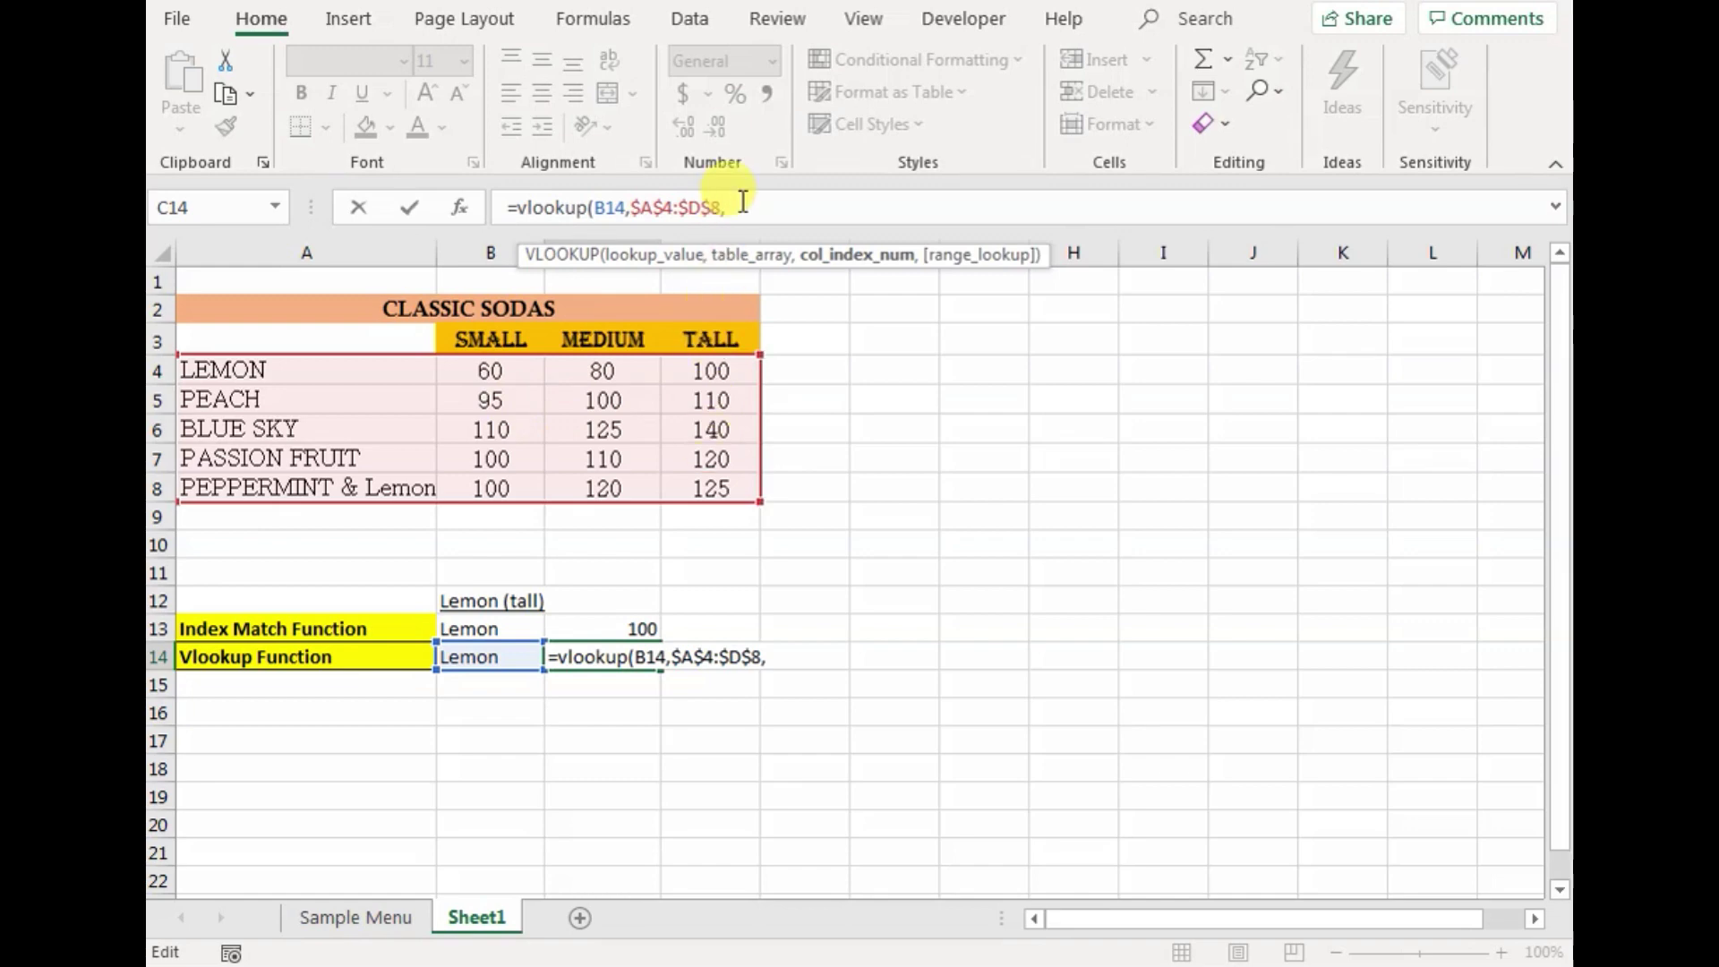
pyautogui.write('4,false)')
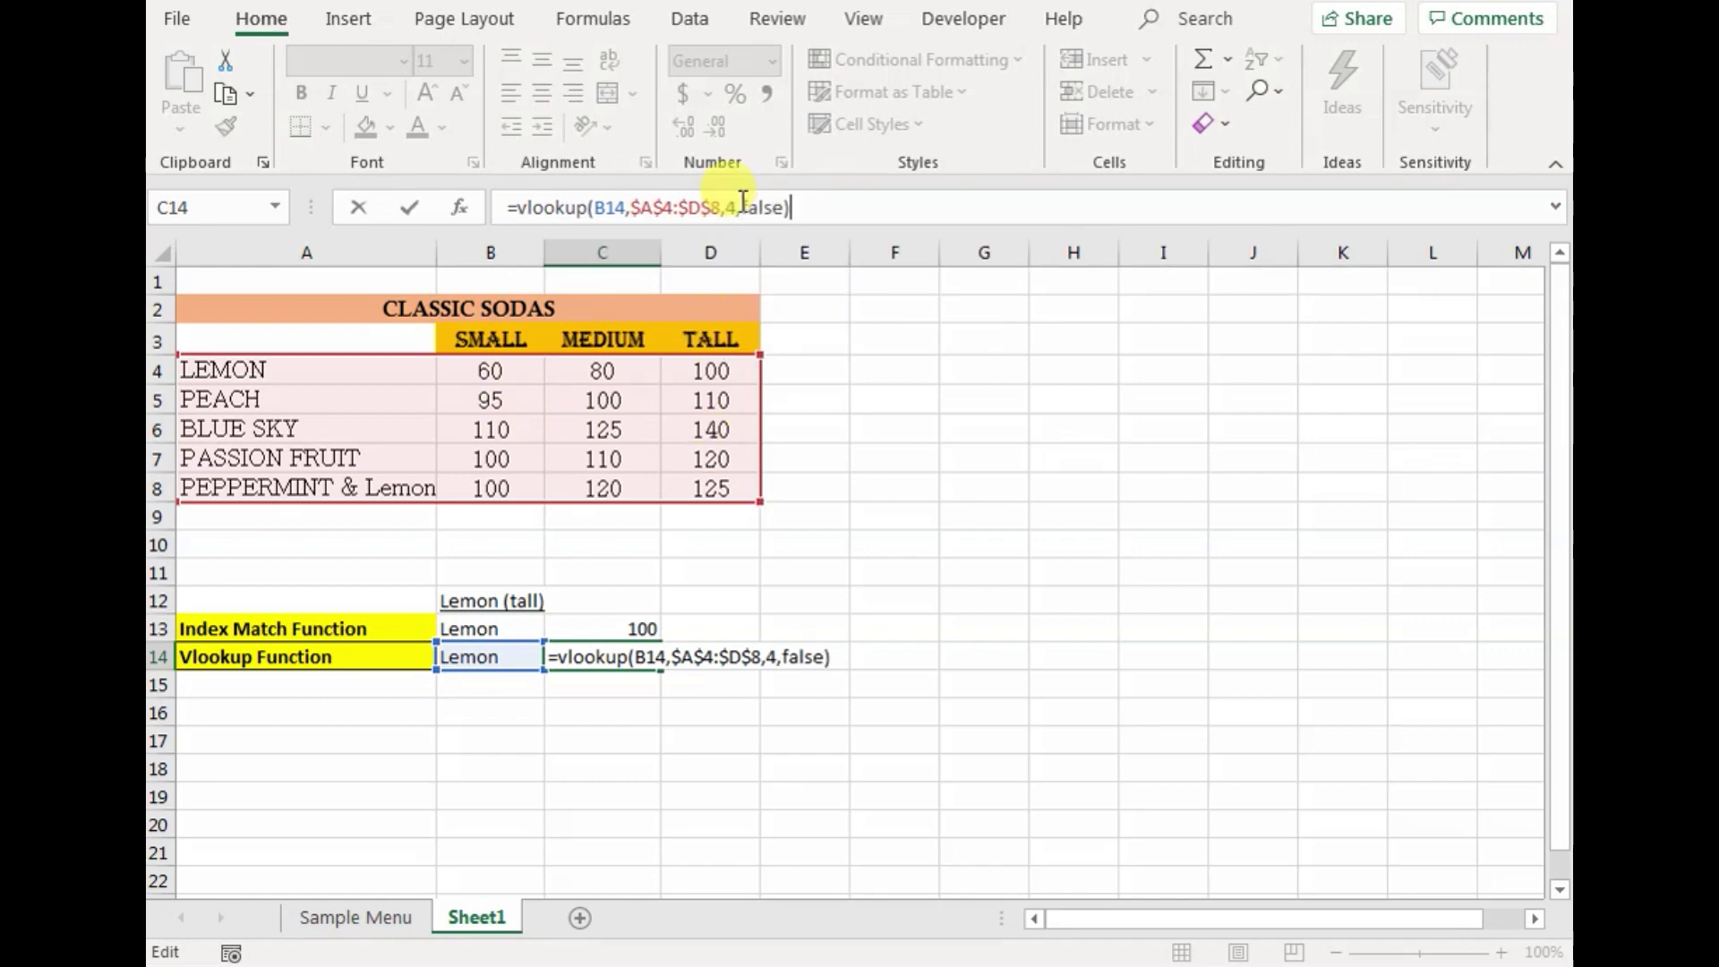
pyautogui.press('Return')
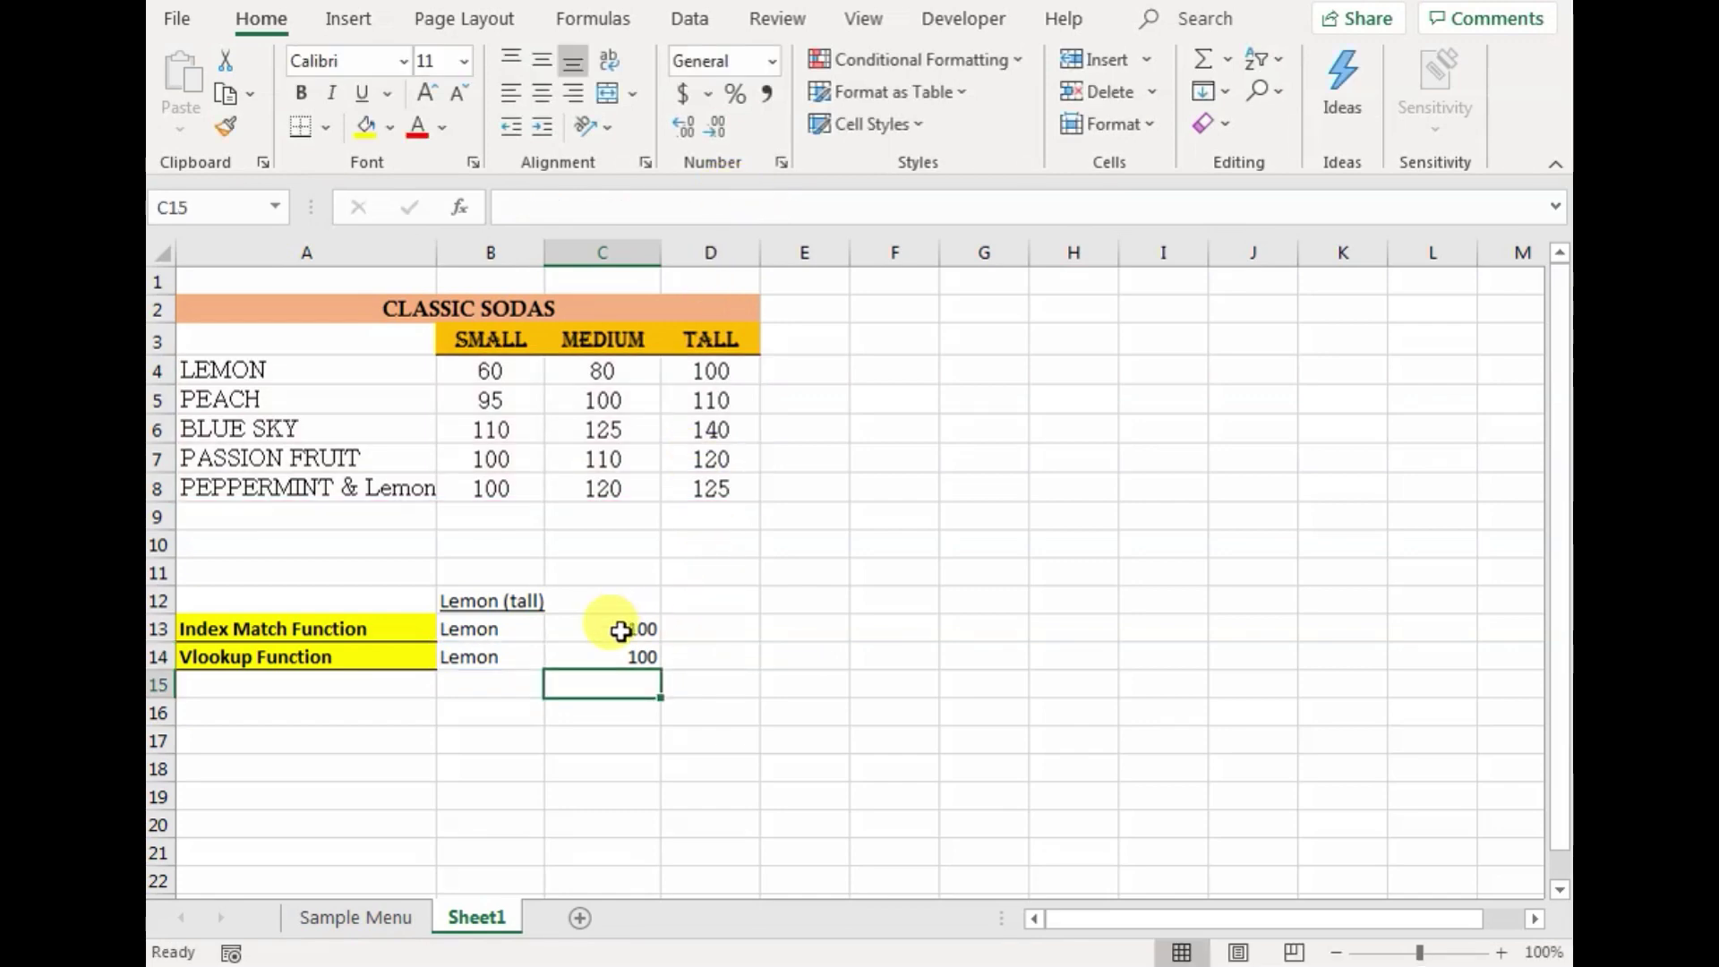
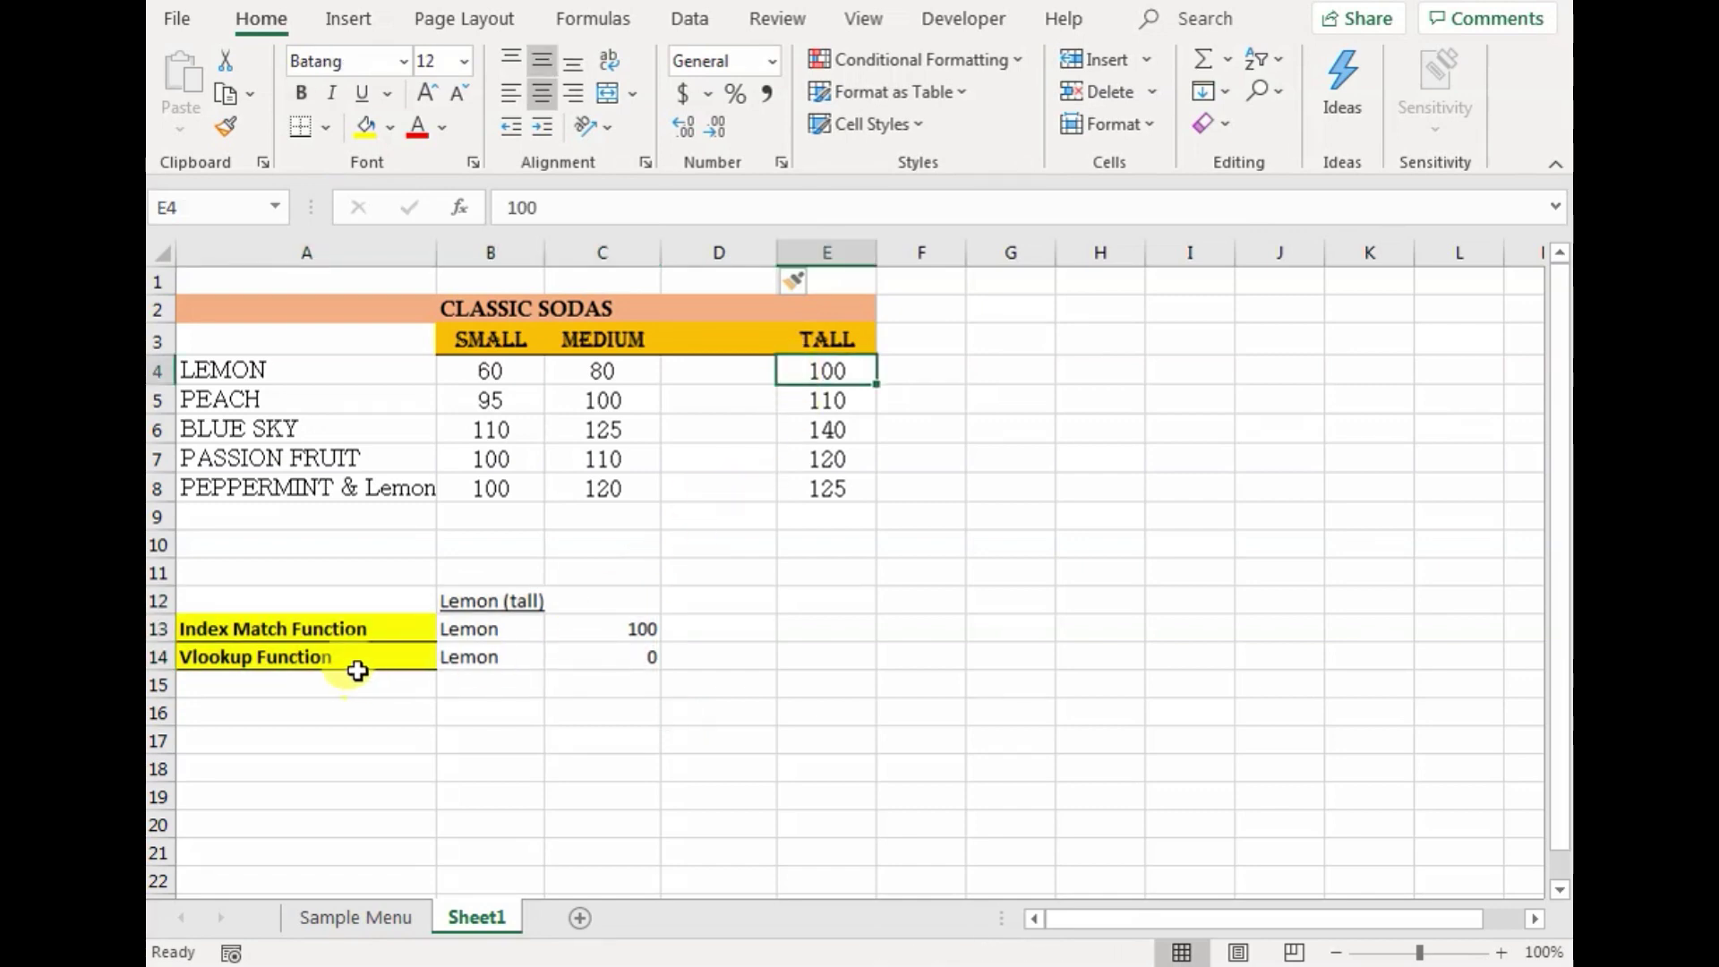
# Step: Compare how the VLOOKUP formula in C14 and the INDEX MATCH formula in C13 reference the table with the extra column D
pyautogui.click(601, 658)
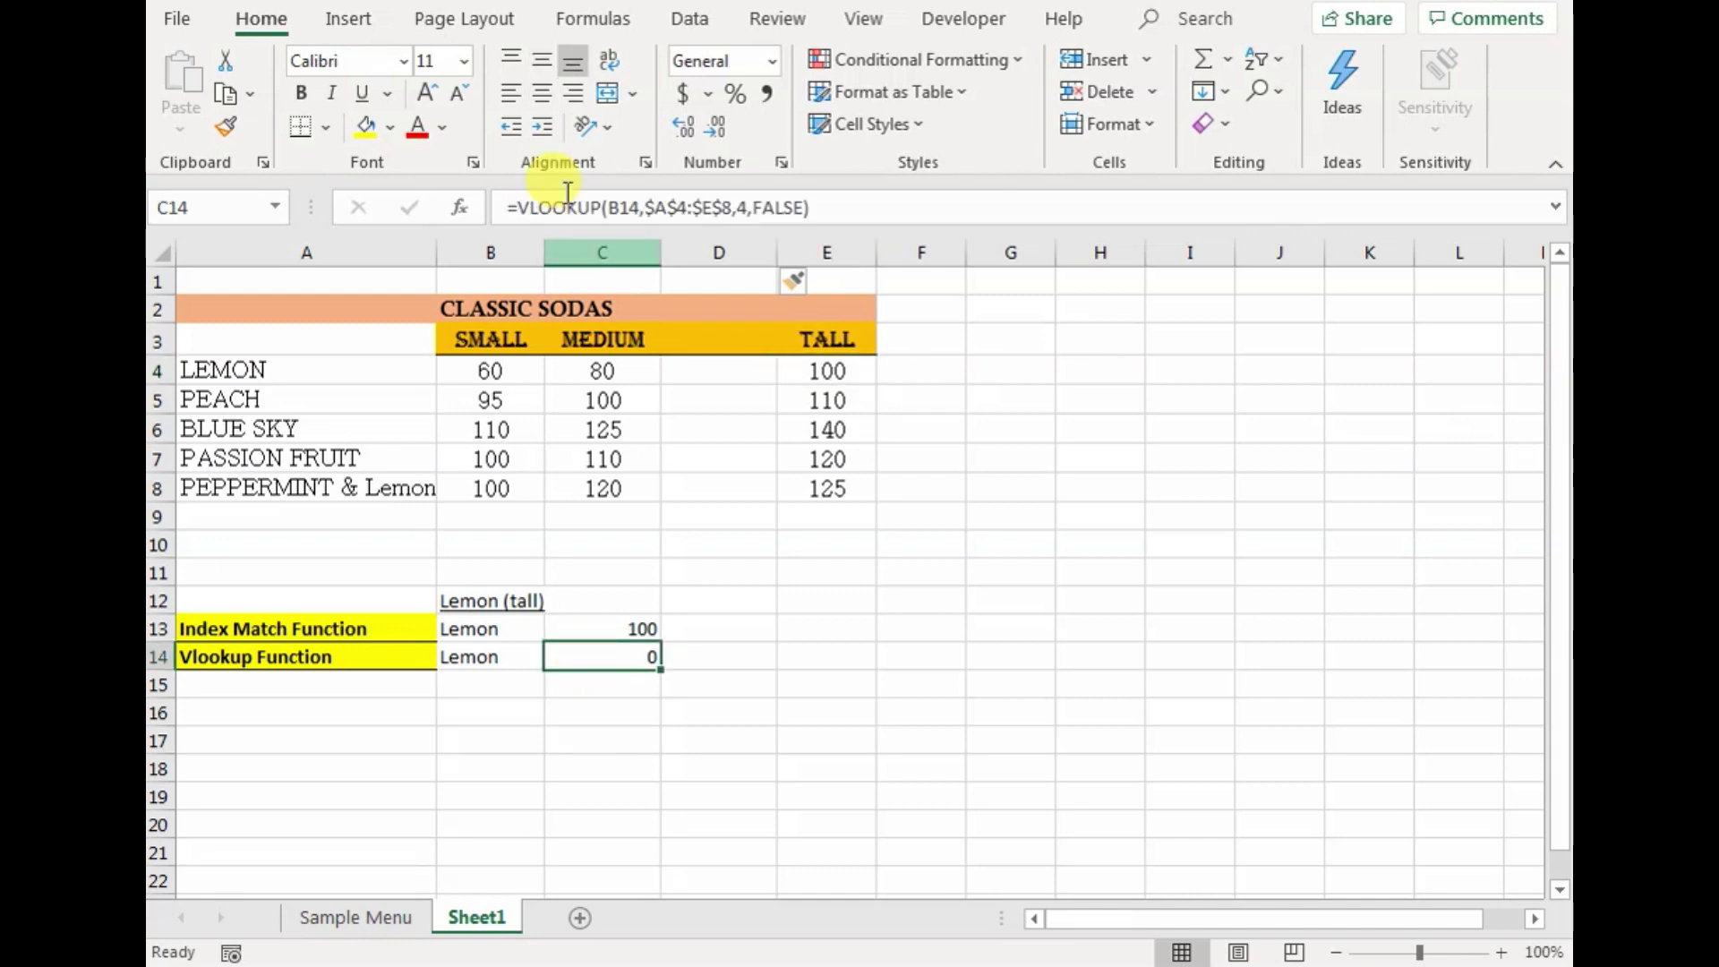
pyautogui.click(694, 208)
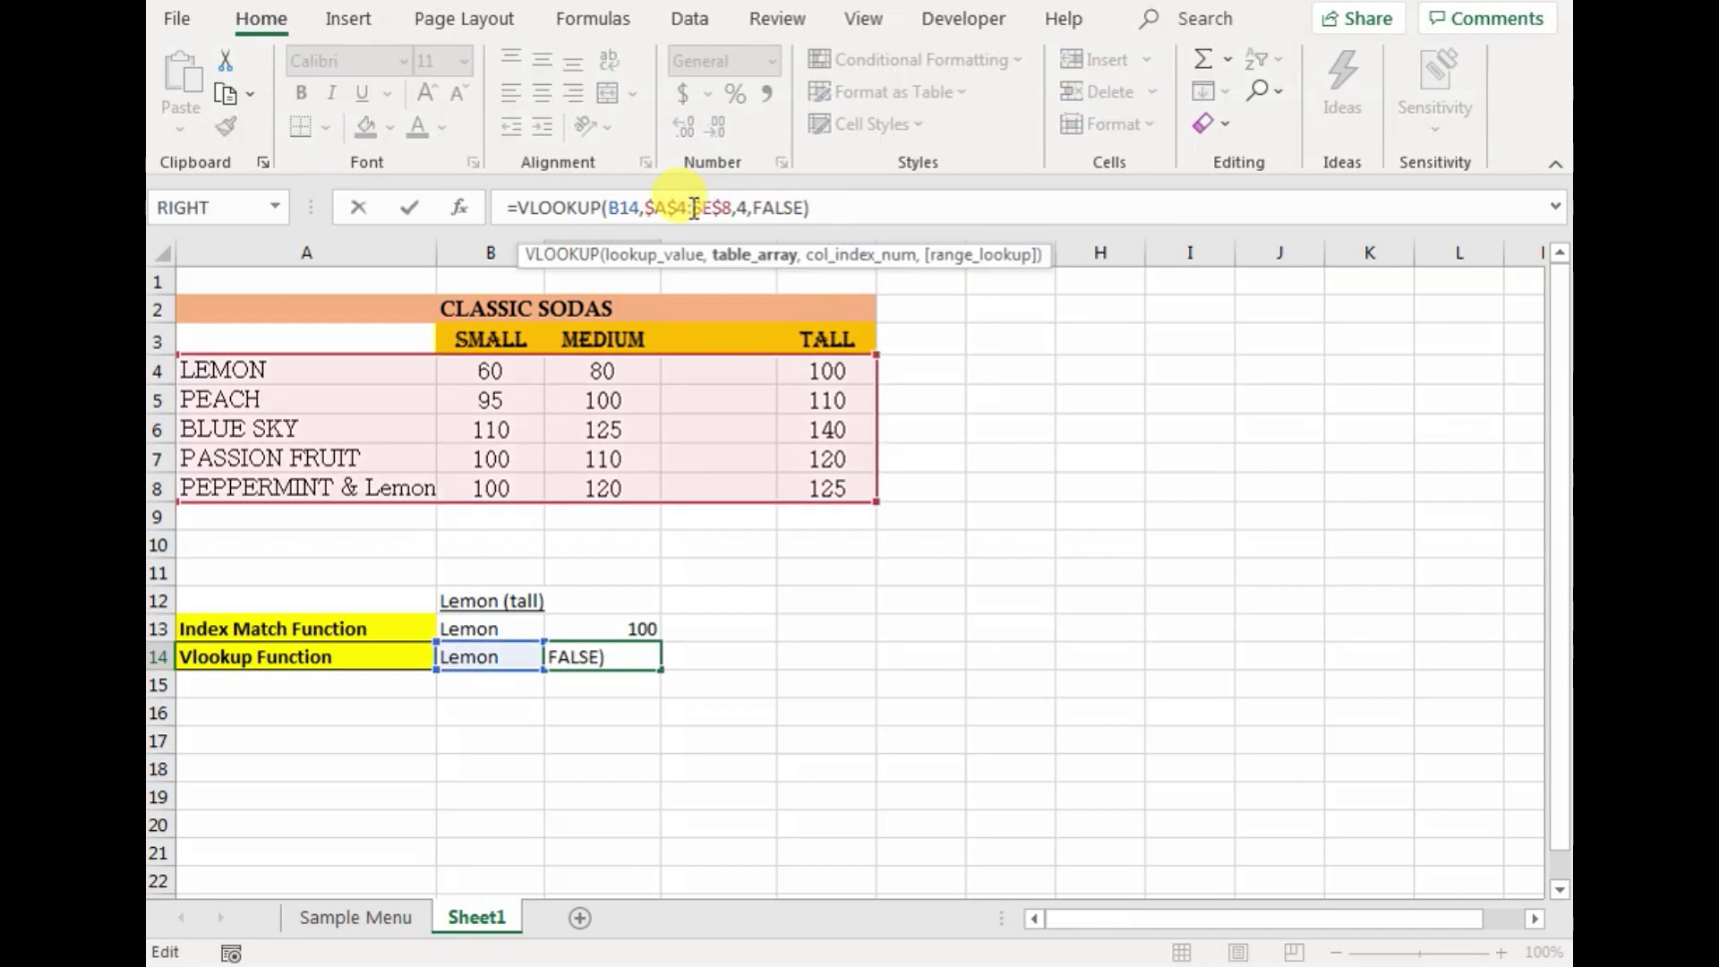
pyautogui.click(750, 217)
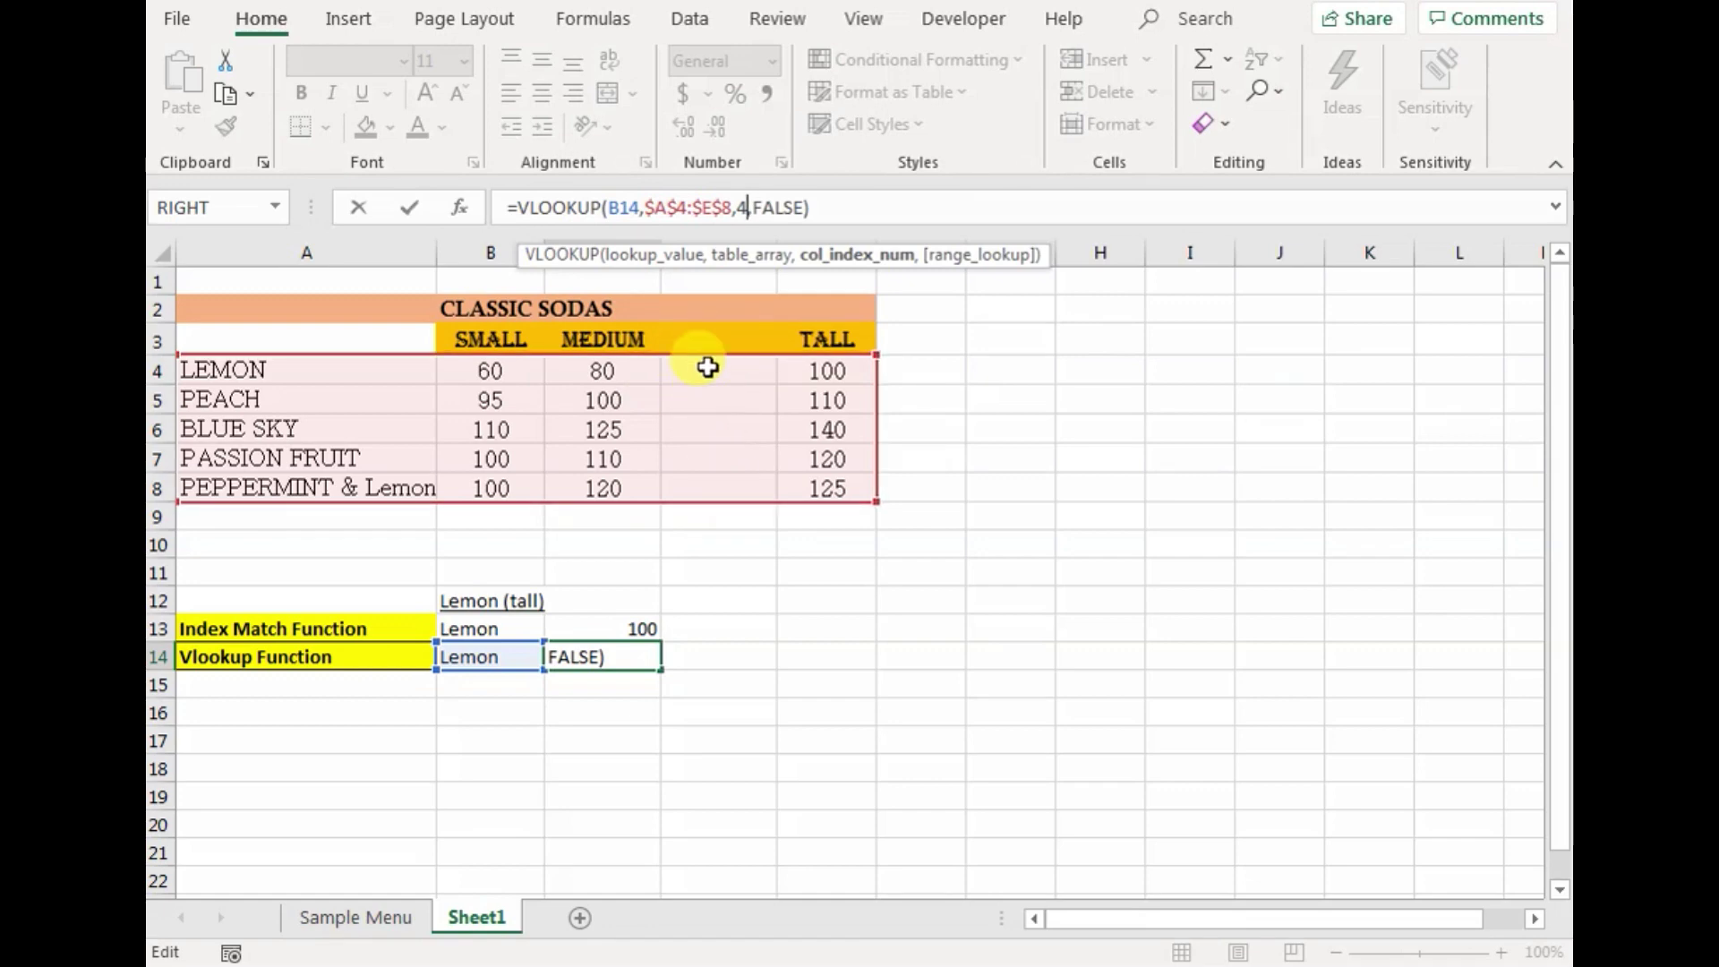
pyautogui.click(613, 634)
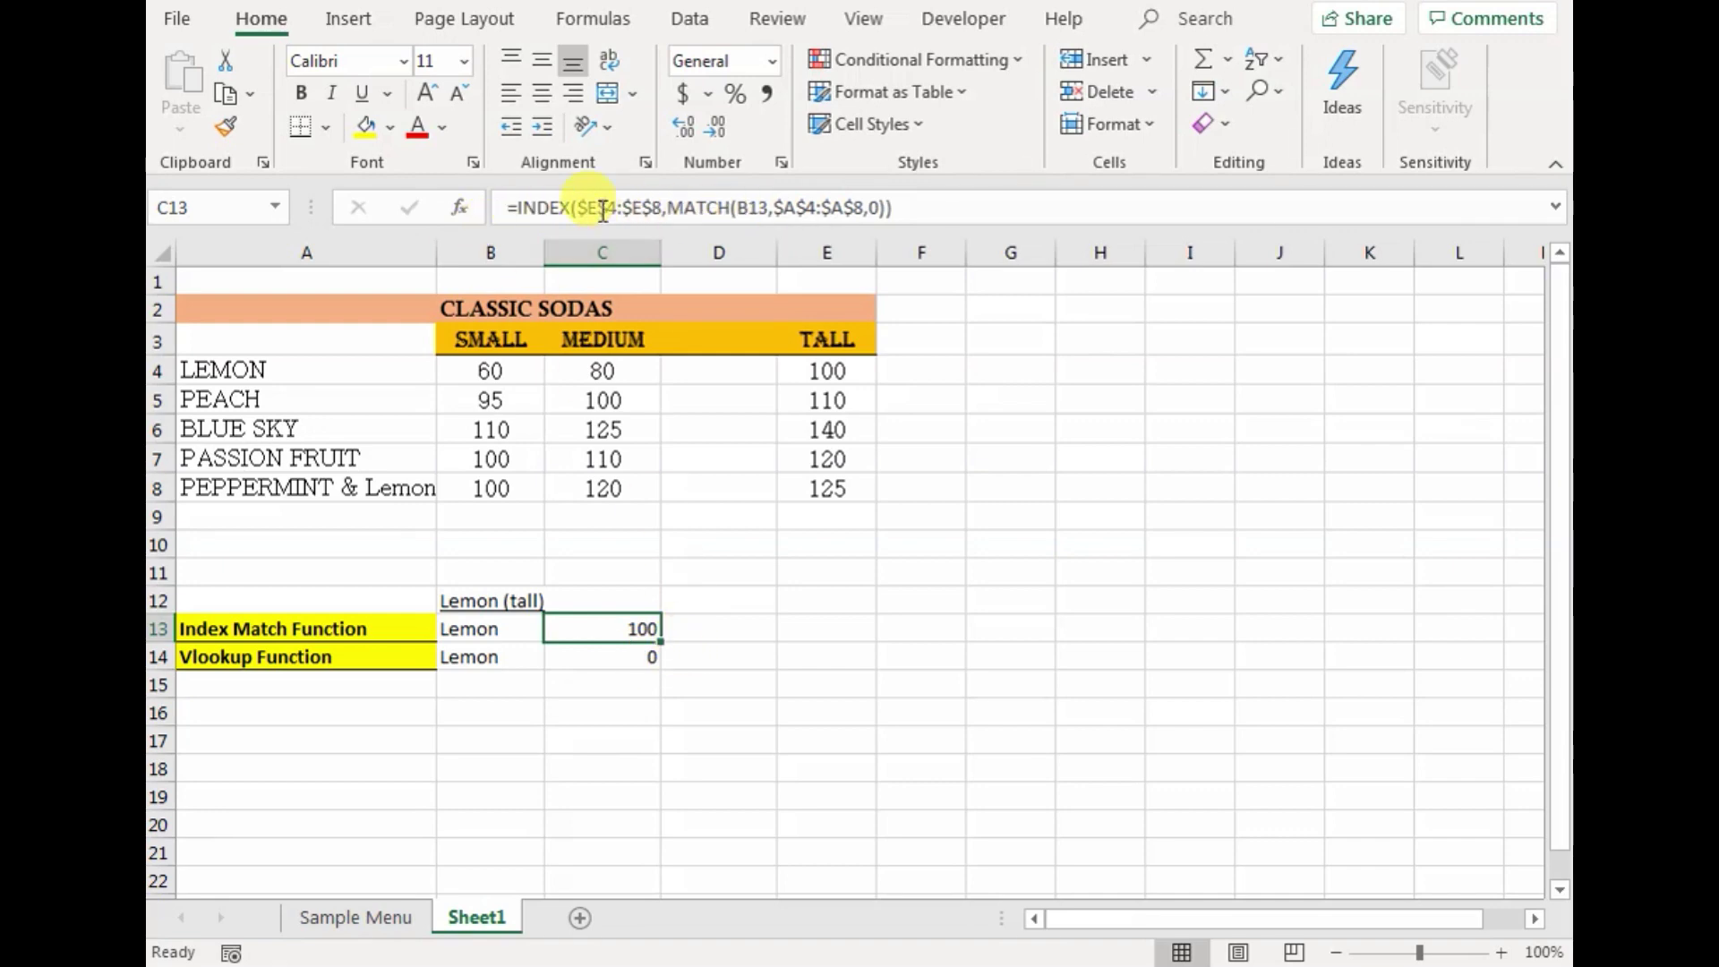
pyautogui.moveTo(904, 208); pyautogui.dragTo(677, 207)
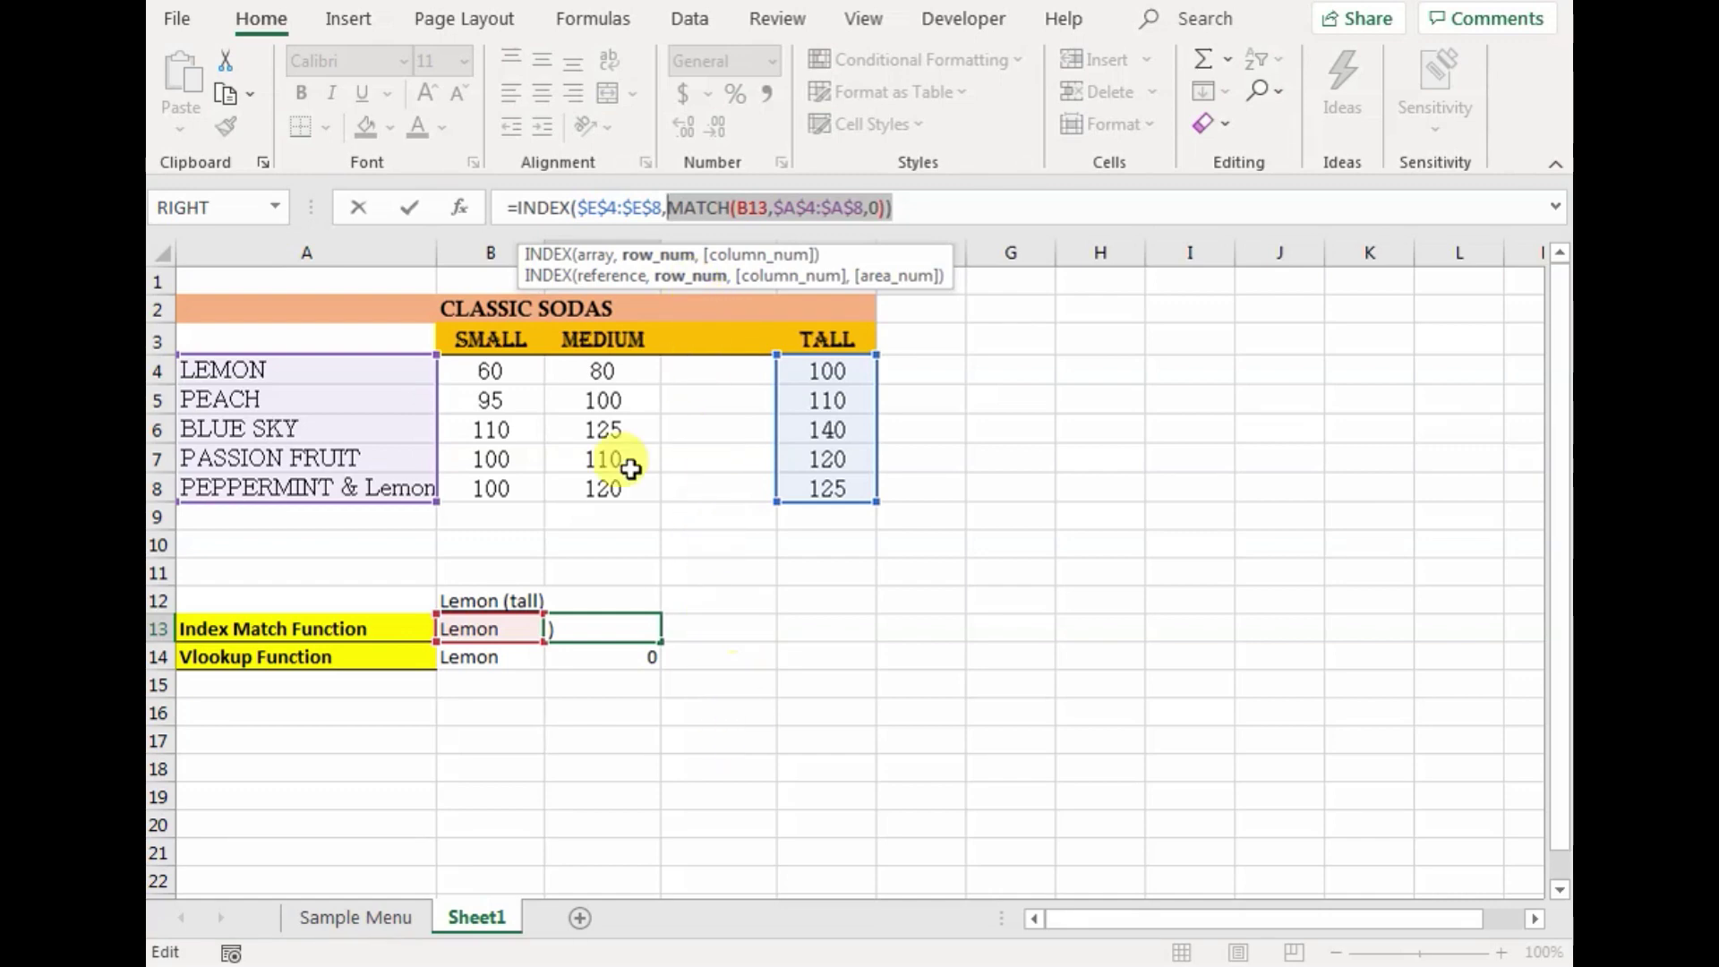
pyautogui.moveTo(573, 208); pyautogui.dragTo(648, 210)
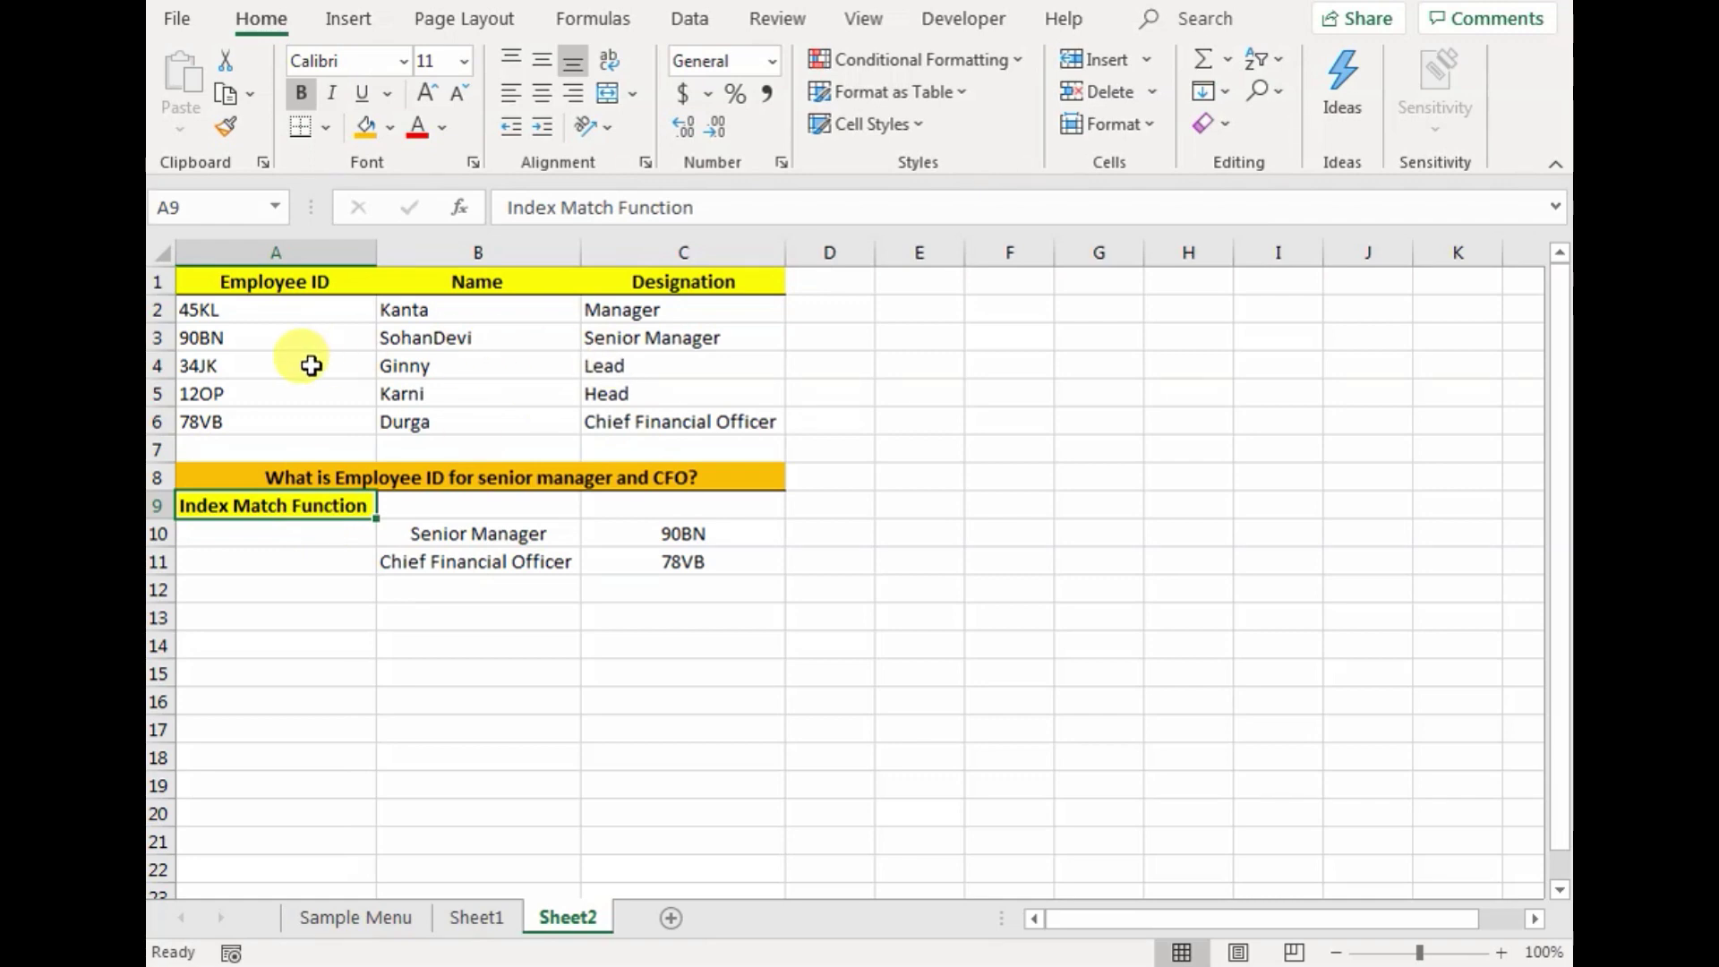
# Step: Review the Employee ID and Designation columns on Sheet2 and inspect the INDEX MATCH formula in C10 for Senior Manager
pyautogui.moveTo(295, 280); pyautogui.dragTo(295, 394)
pyautogui.moveTo(683, 282); pyautogui.dragTo(680, 394)
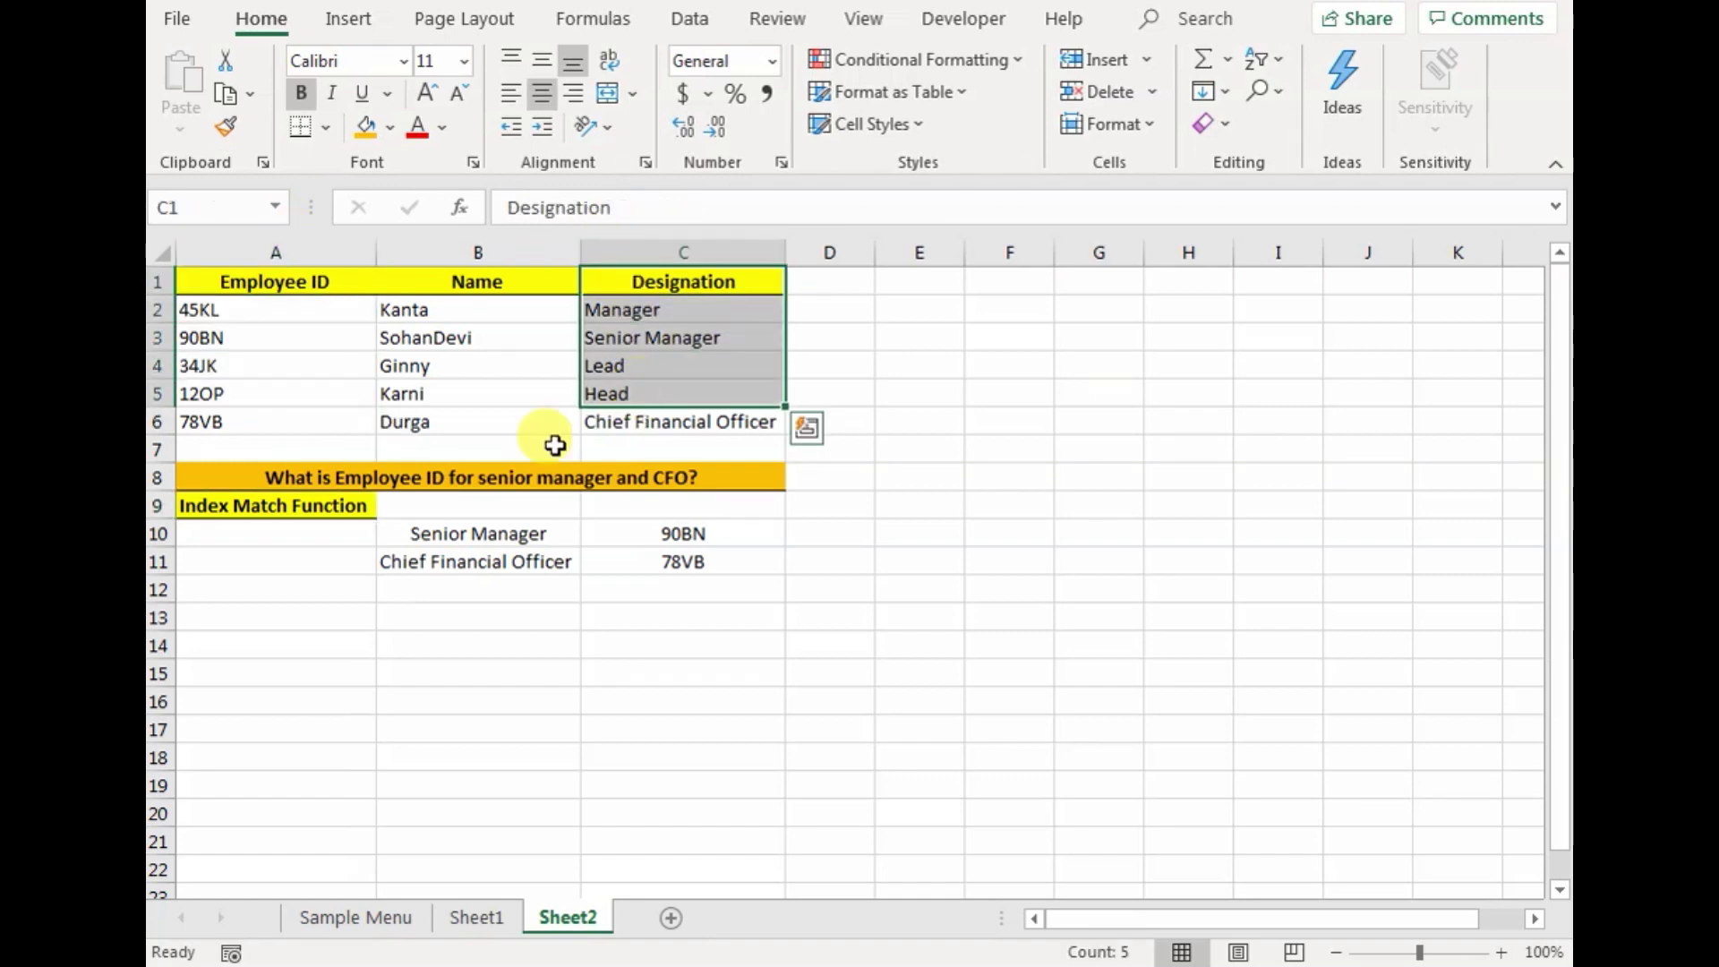
pyautogui.click(658, 527)
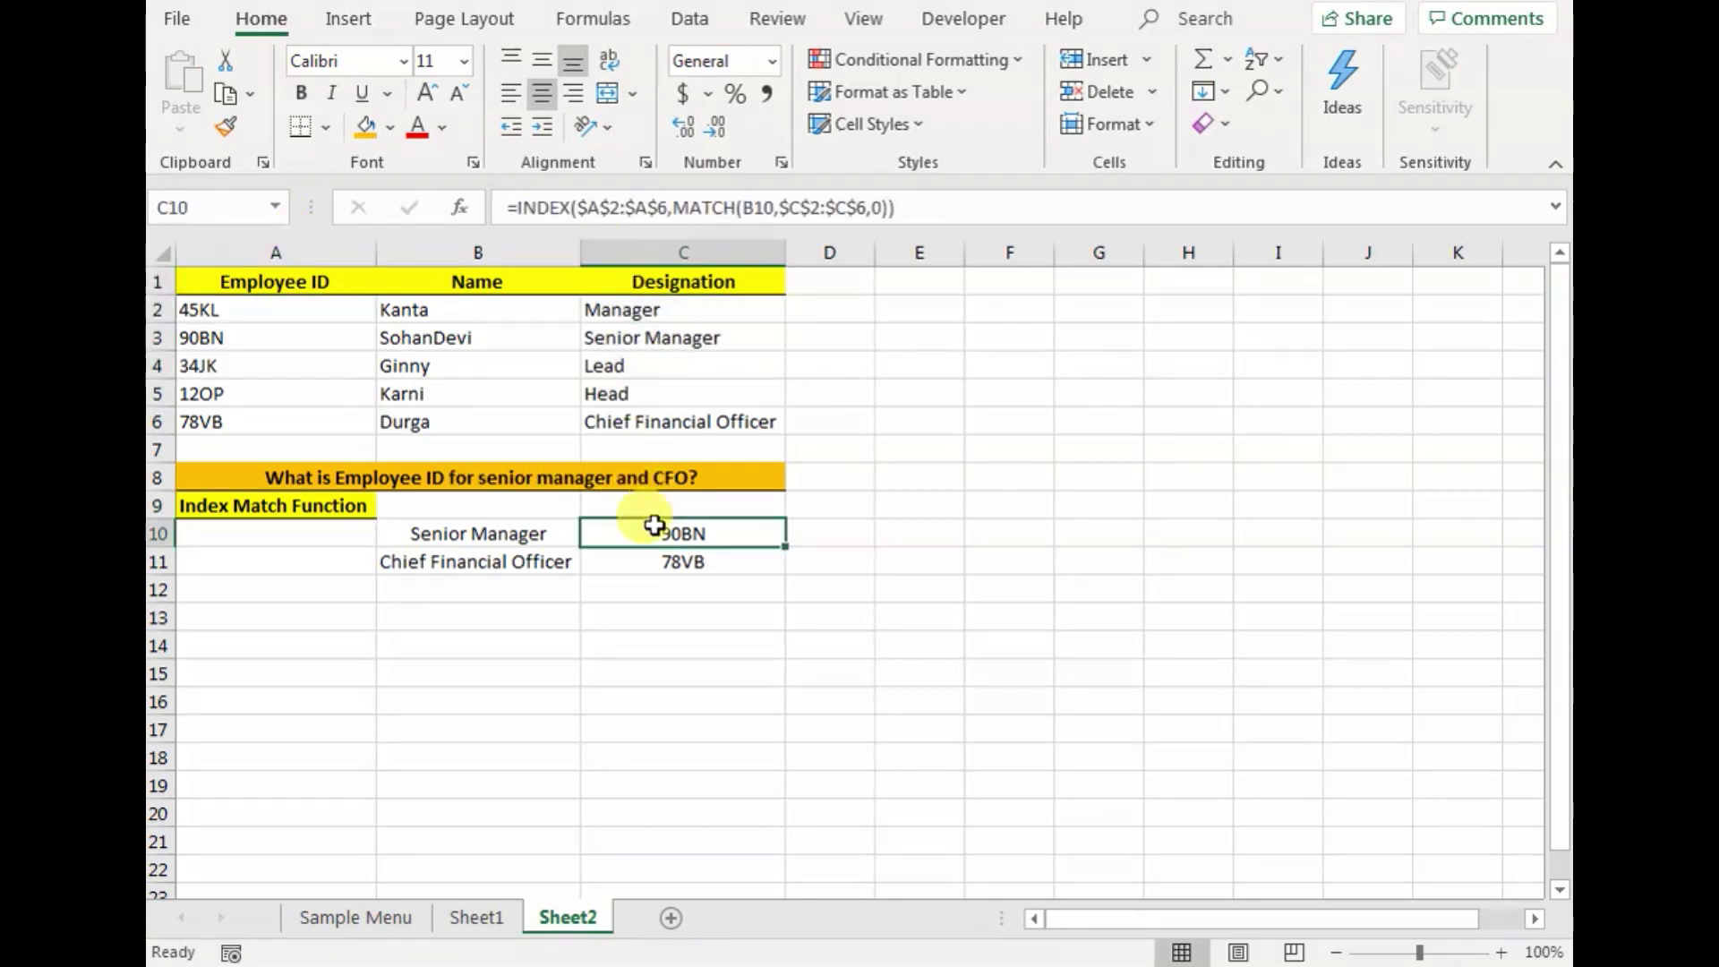